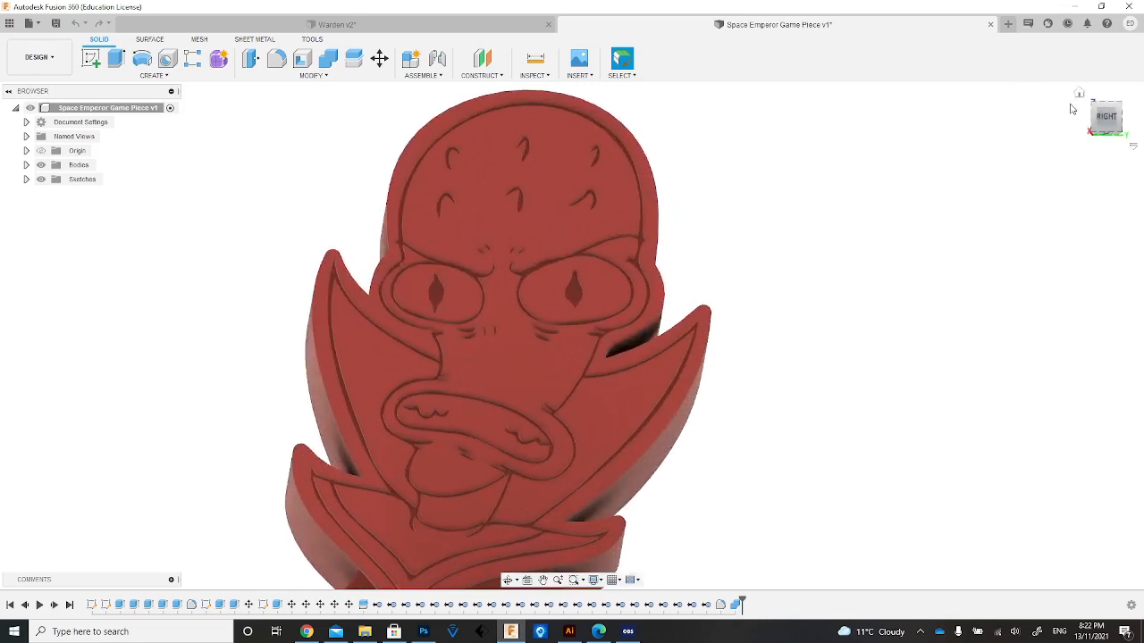
Examine the engraved faces of the Warden and Space Emperor game piece models from different angles.
{"action": "left_click_drag", "start_coordinate": [1106, 118], "coordinate": [1081, 117]}
{"action": "left_click", "coordinate": [466, 25]}
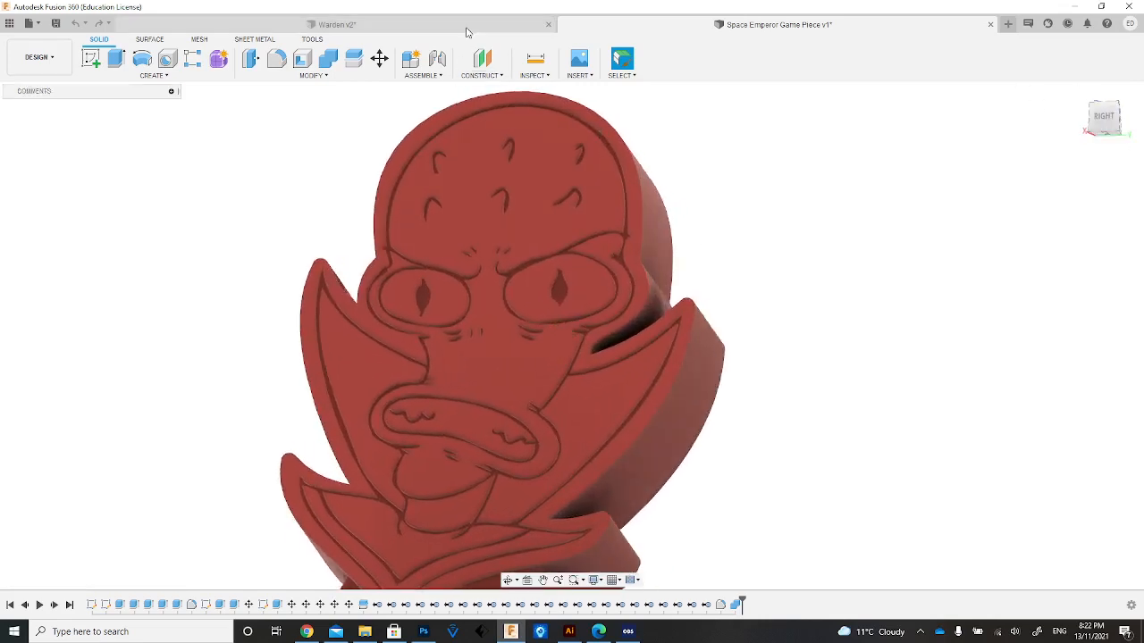
{"action": "left_click_drag", "start_coordinate": [1113, 141], "coordinate": [1108, 134]}
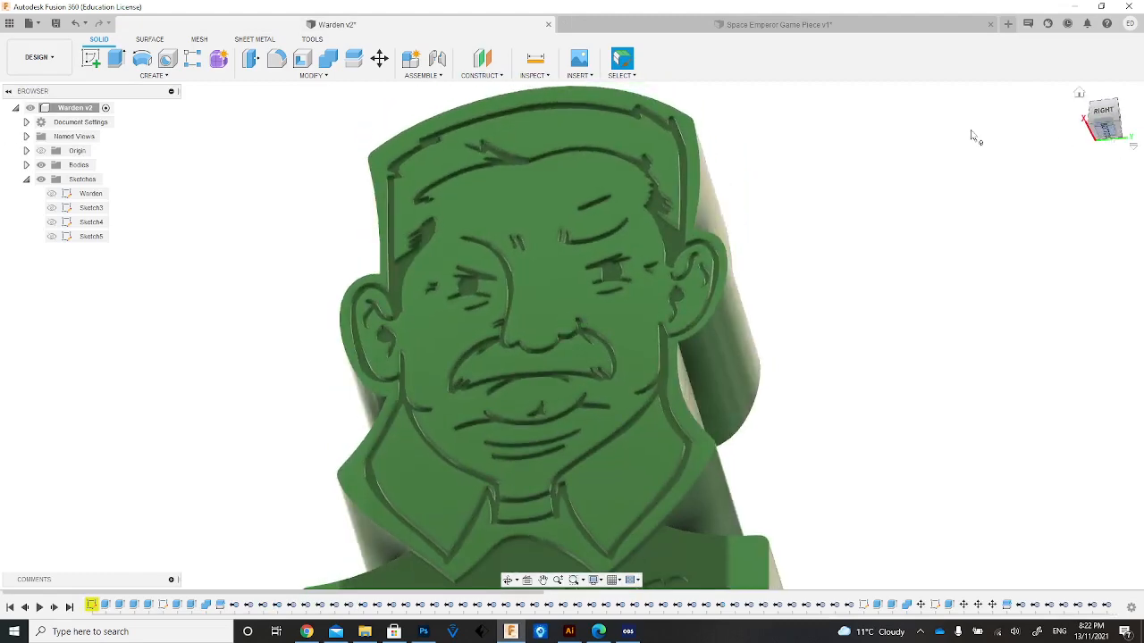
{"action": "scroll", "coordinate": [733, 161], "scroll_direction": "up", "scroll_amount": 4}
{"action": "scroll", "coordinate": [733, 161], "scroll_direction": "down", "scroll_amount": 5}
{"action": "left_click", "coordinate": [715, 25]}
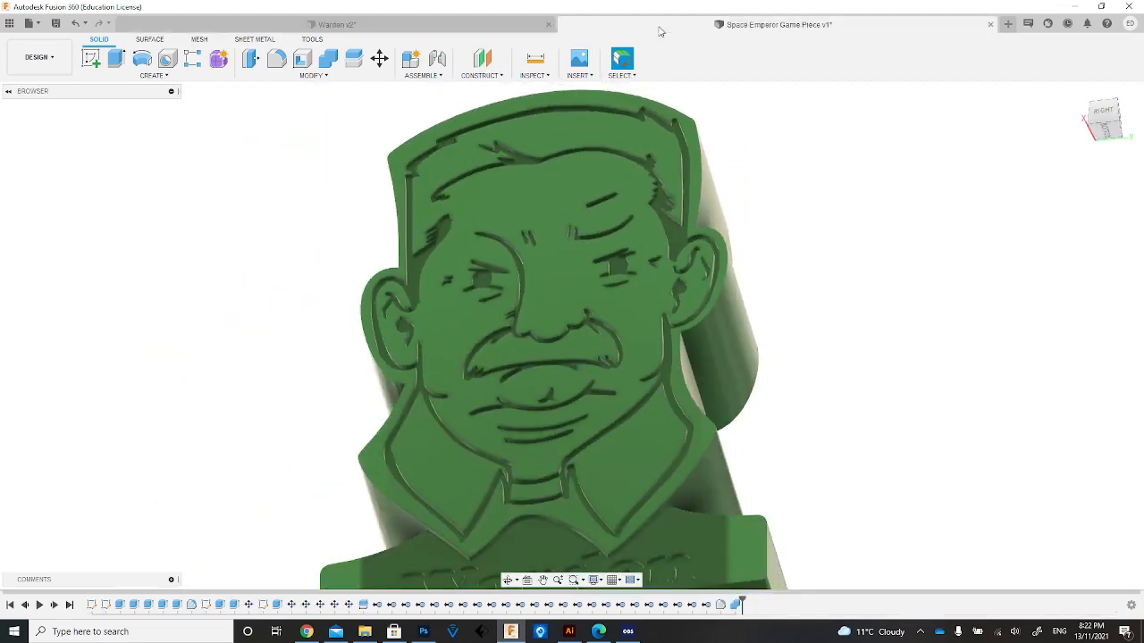
{"action": "left_click_drag", "start_coordinate": [1092, 123], "coordinate": [1095, 112]}
{"action": "scroll", "coordinate": [688, 220], "scroll_direction": "up", "scroll_amount": 2}
{"action": "scroll", "coordinate": [687, 220], "scroll_direction": "down", "scroll_amount": 2}
{"action": "scroll", "coordinate": [687, 220], "scroll_direction": "down", "scroll_amount": 1}
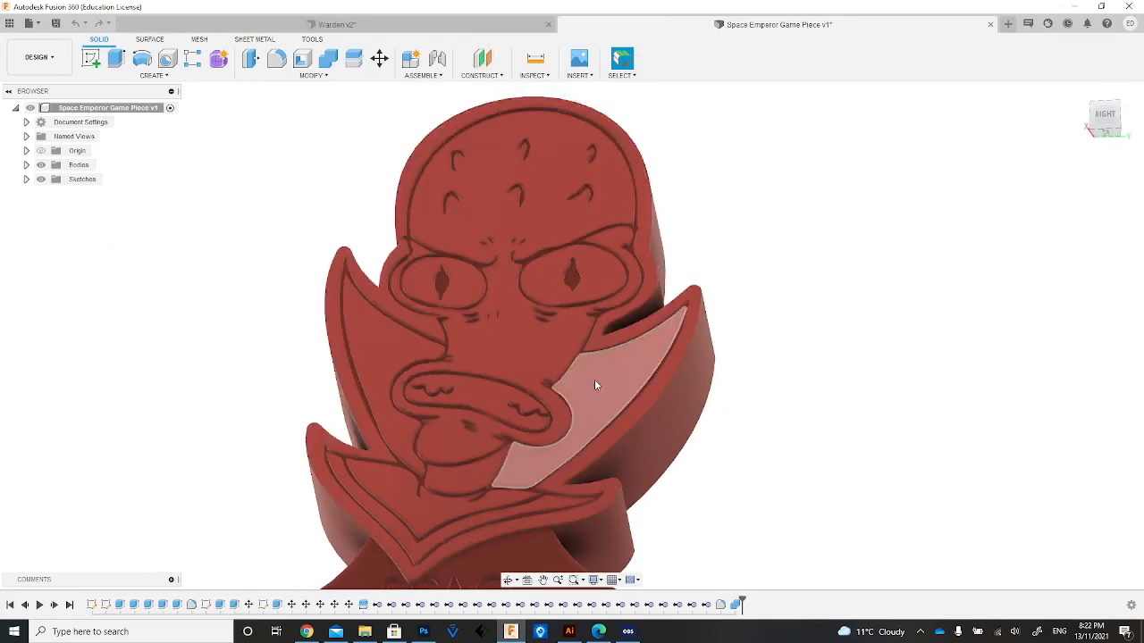
Switch to Illustrator, then to Edge to view the scanned alien character drawing.
{"action": "left_click", "coordinate": [512, 636]}
{"action": "left_click", "coordinate": [512, 637]}
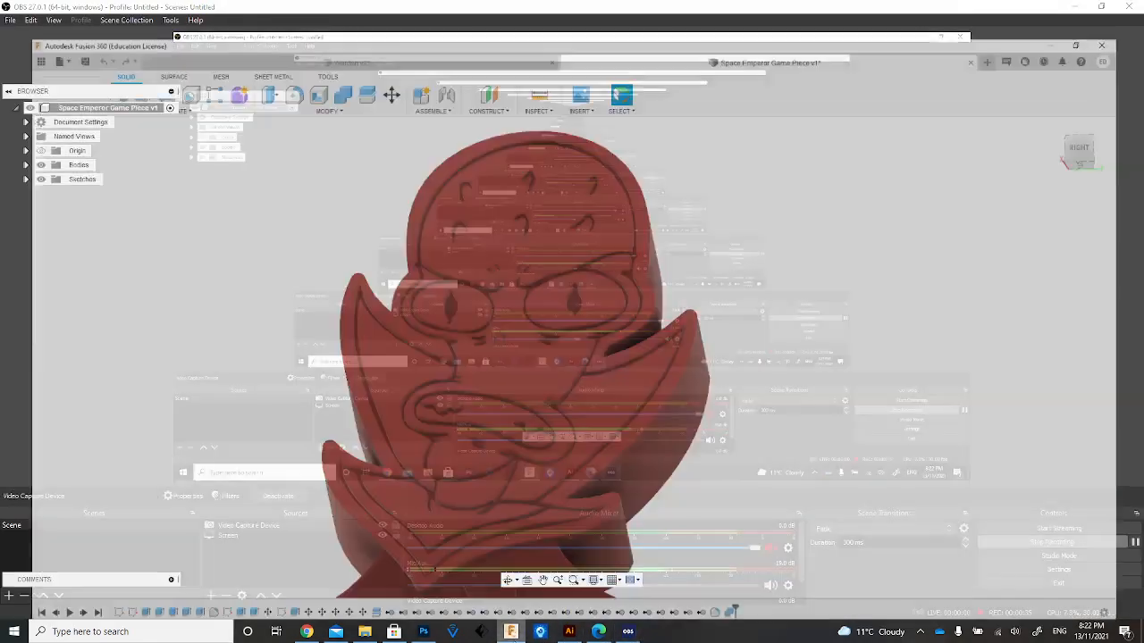
{"action": "left_click", "coordinate": [568, 633]}
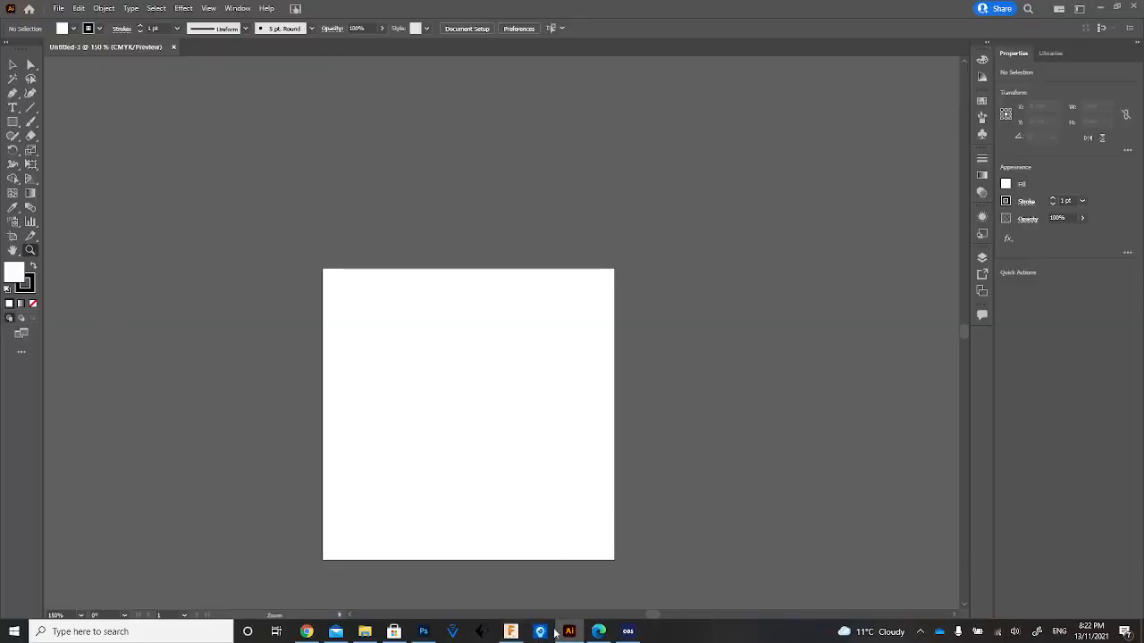
{"action": "mouse_move", "coordinate": [513, 634]}
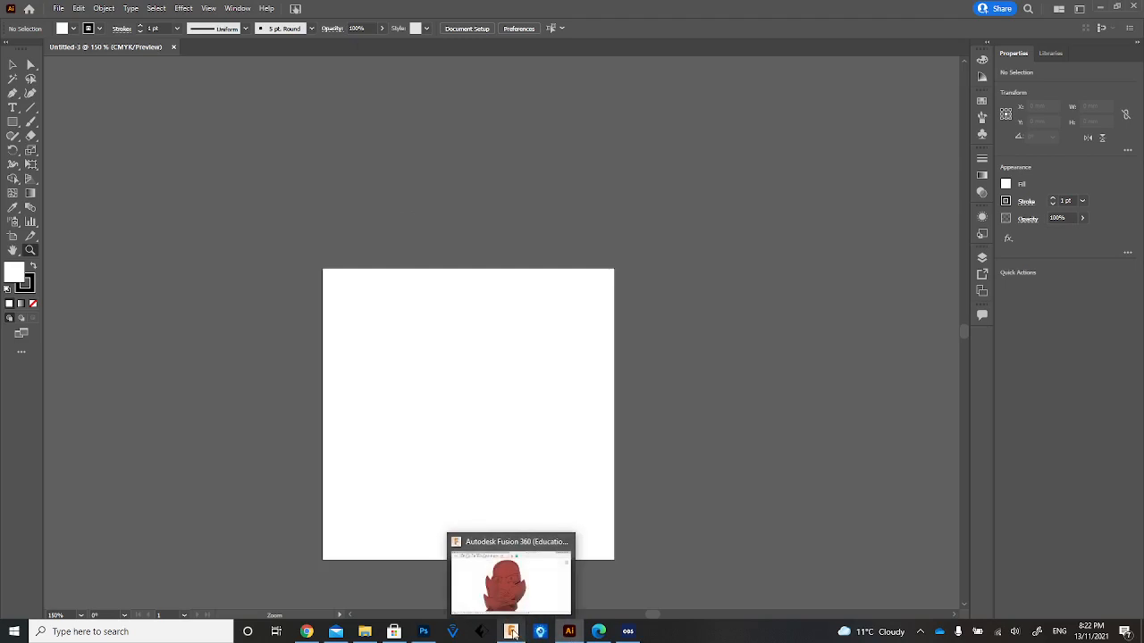
{"action": "left_click", "coordinate": [599, 632]}
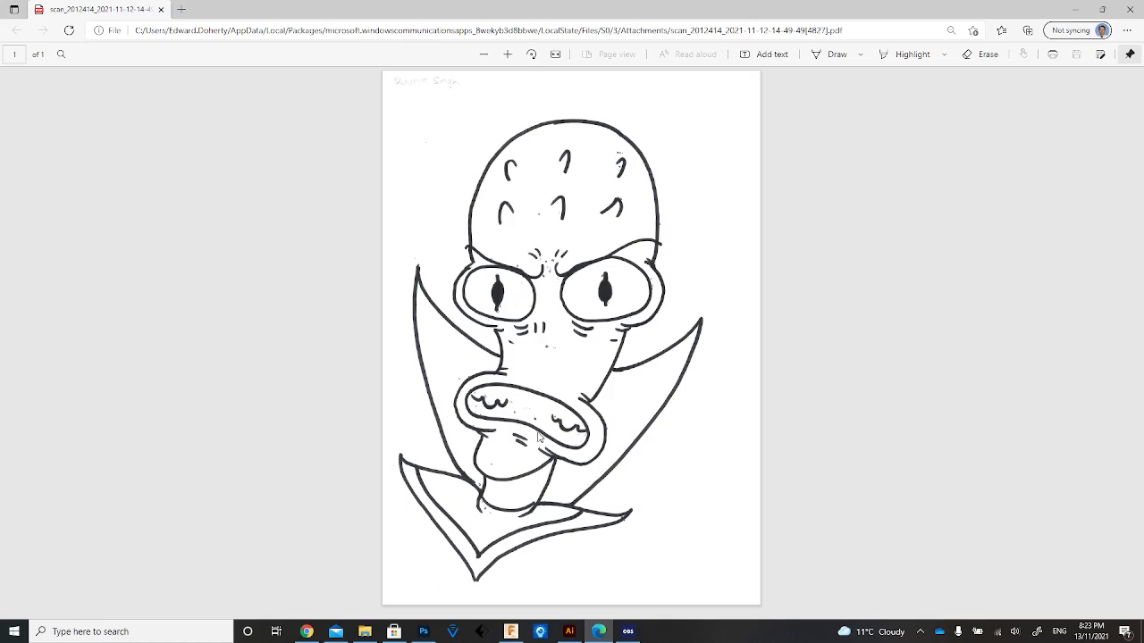
In Illustrator, close the open blank document and create a new 50 x 50 mm document with millimetre units.
{"action": "left_click", "coordinate": [569, 632]}
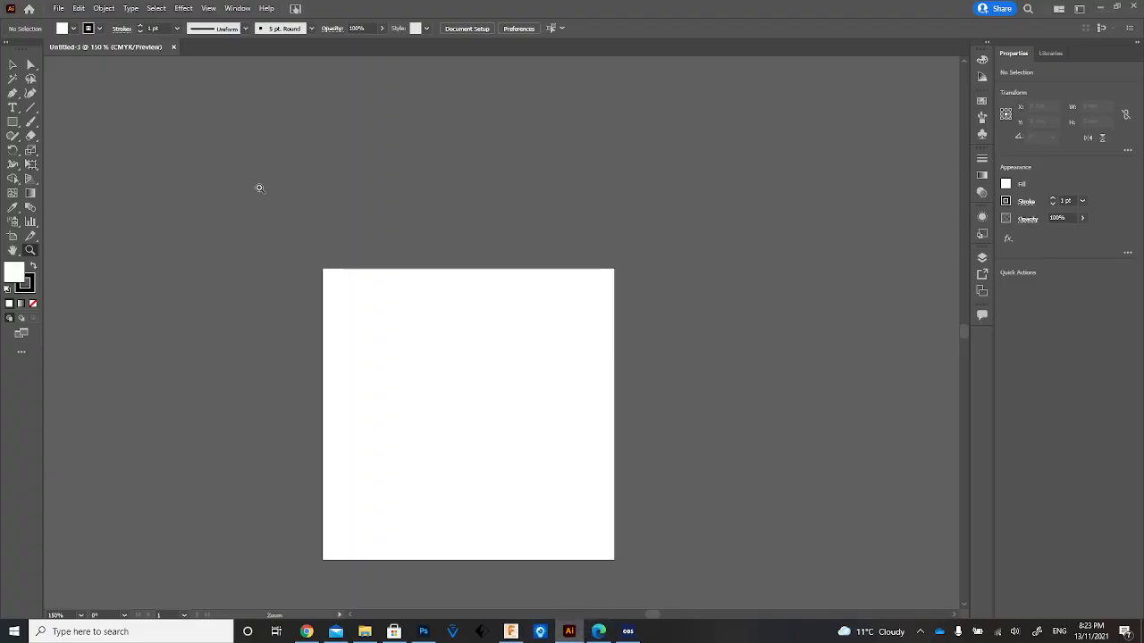
{"action": "left_click", "coordinate": [173, 46]}
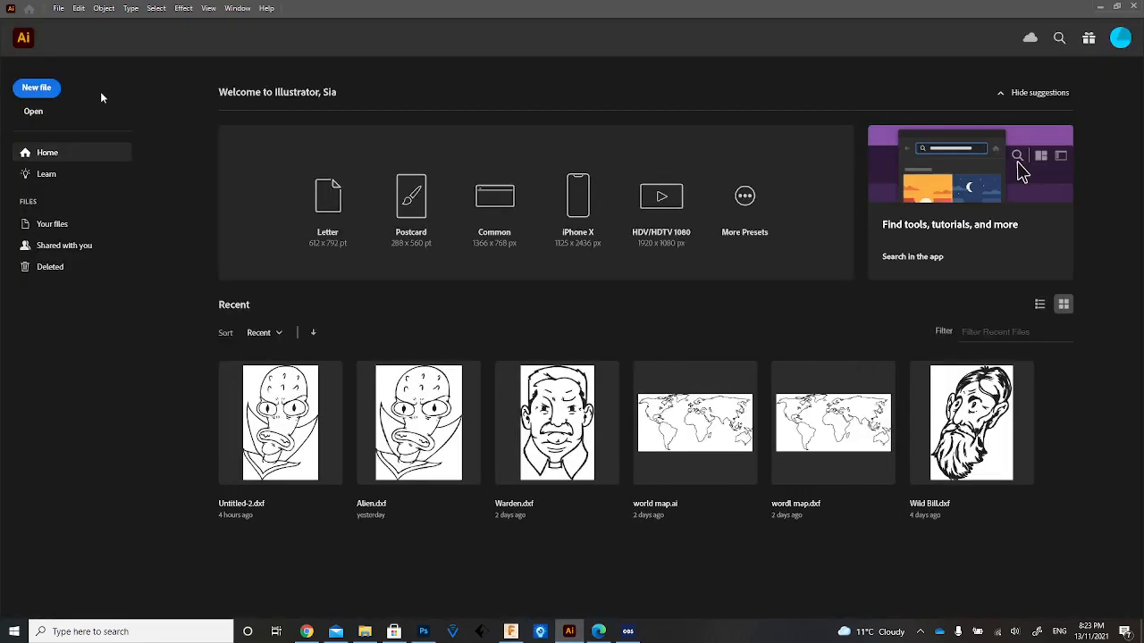
{"action": "left_click", "coordinate": [37, 90]}
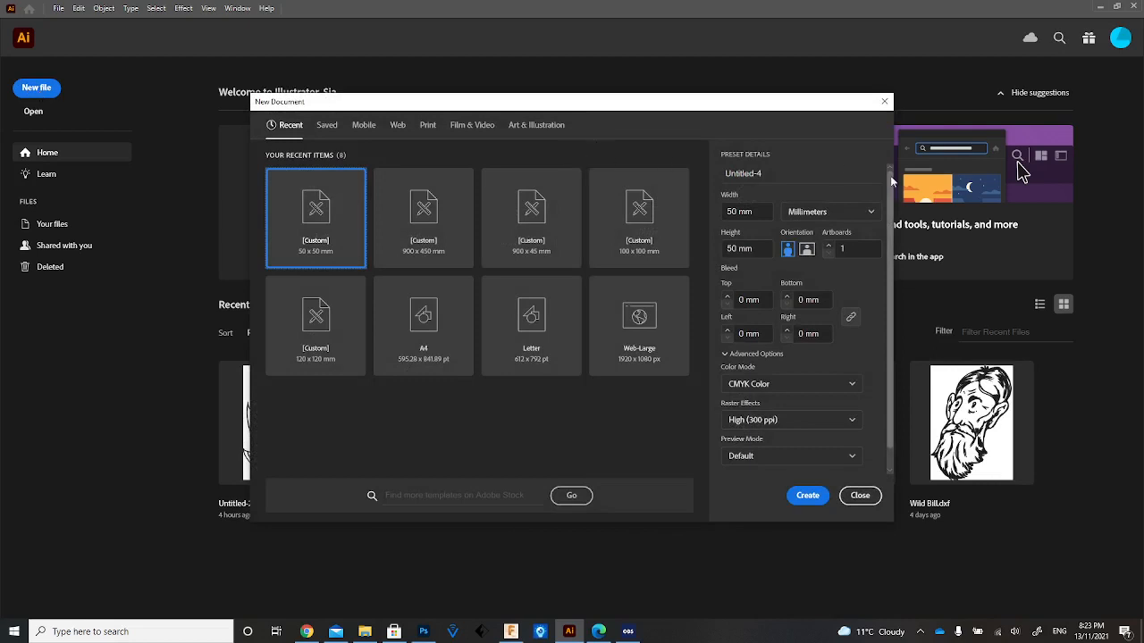
{"action": "left_click", "coordinate": [851, 212]}
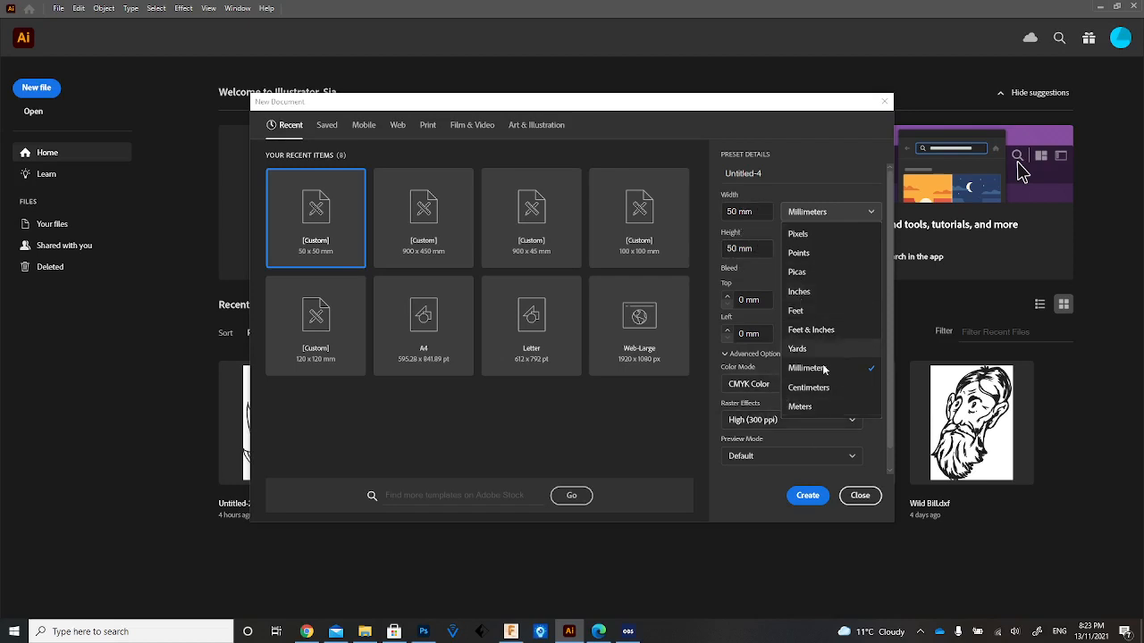
{"action": "left_click", "coordinate": [801, 498]}
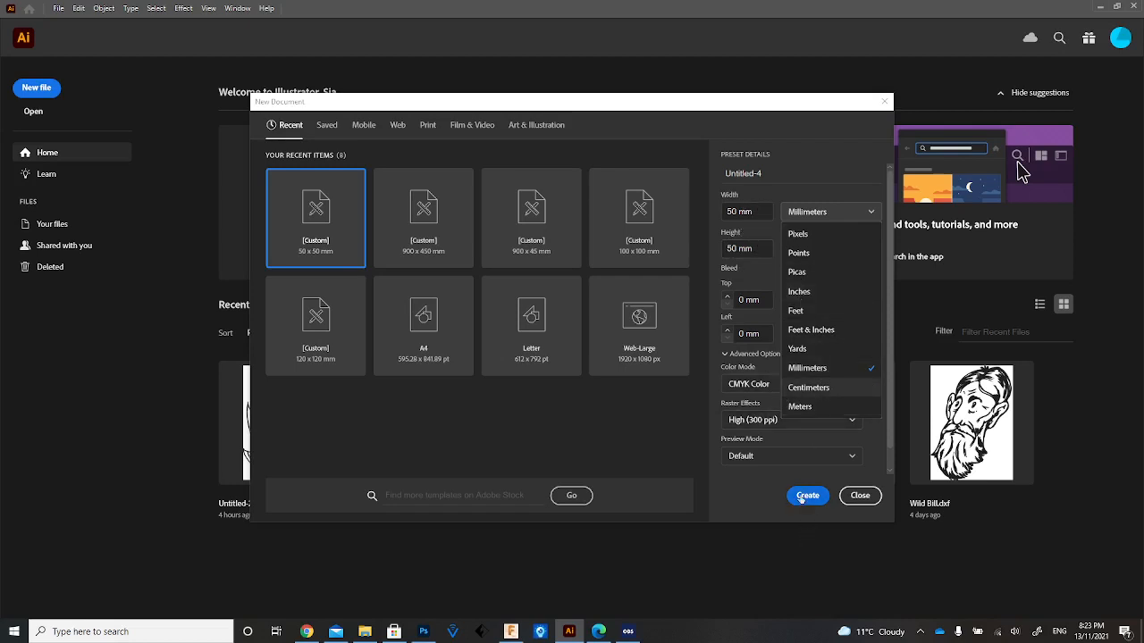
{"action": "left_click", "coordinate": [803, 498]}
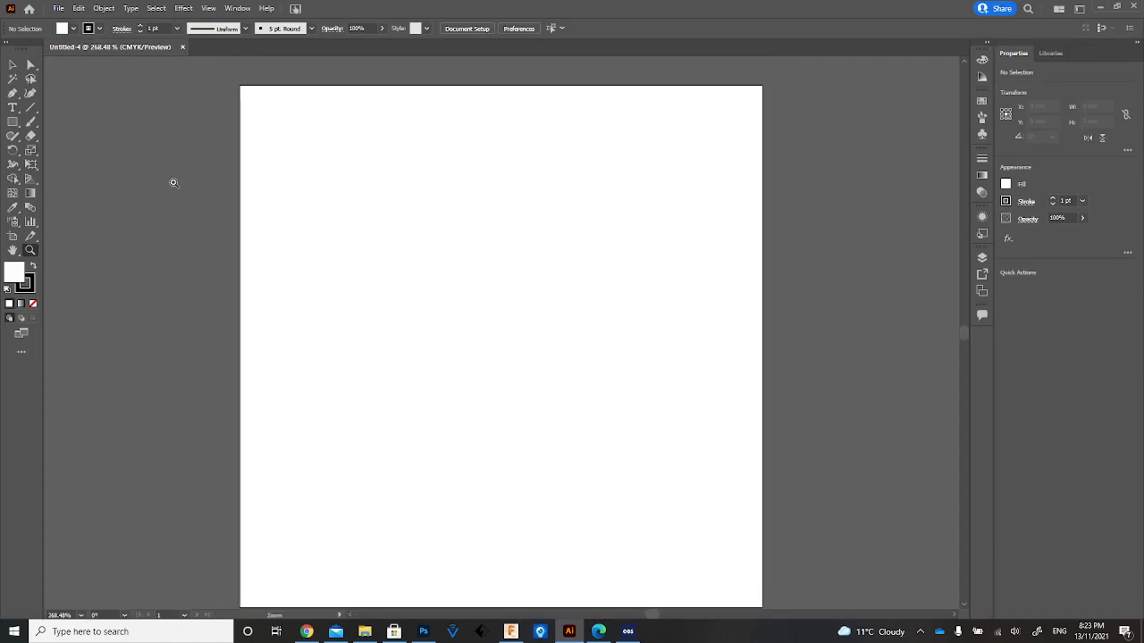
Try the Layout workspace and switch back to Essentials Classic.
{"action": "scroll", "coordinate": [174, 182], "scroll_direction": "down", "scroll_amount": 1}
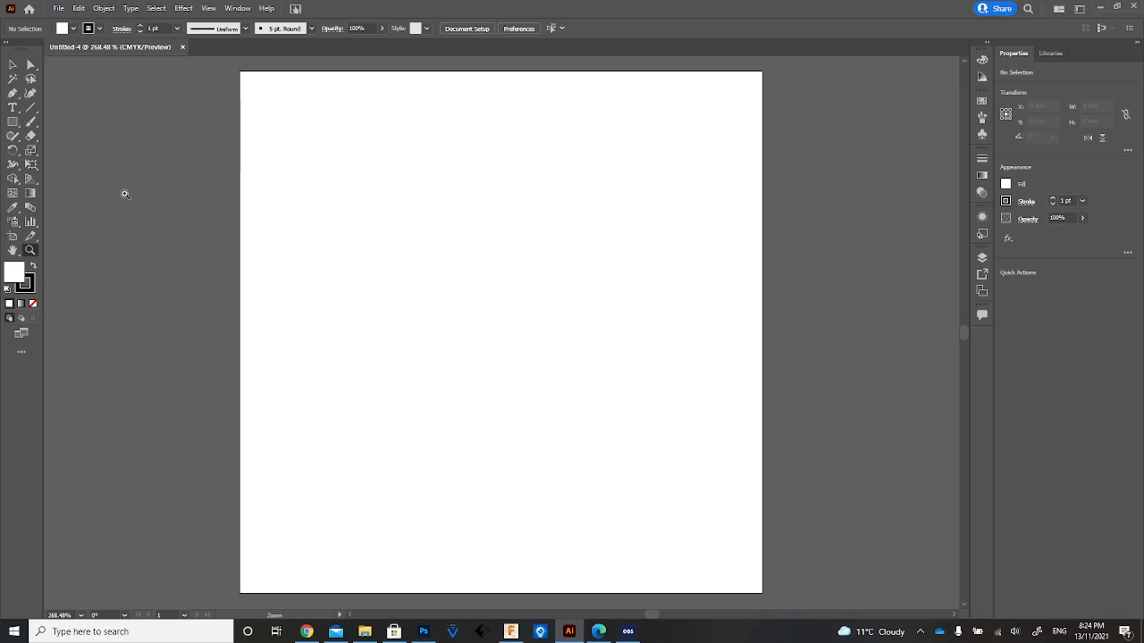
{"action": "left_click", "coordinate": [238, 8]}
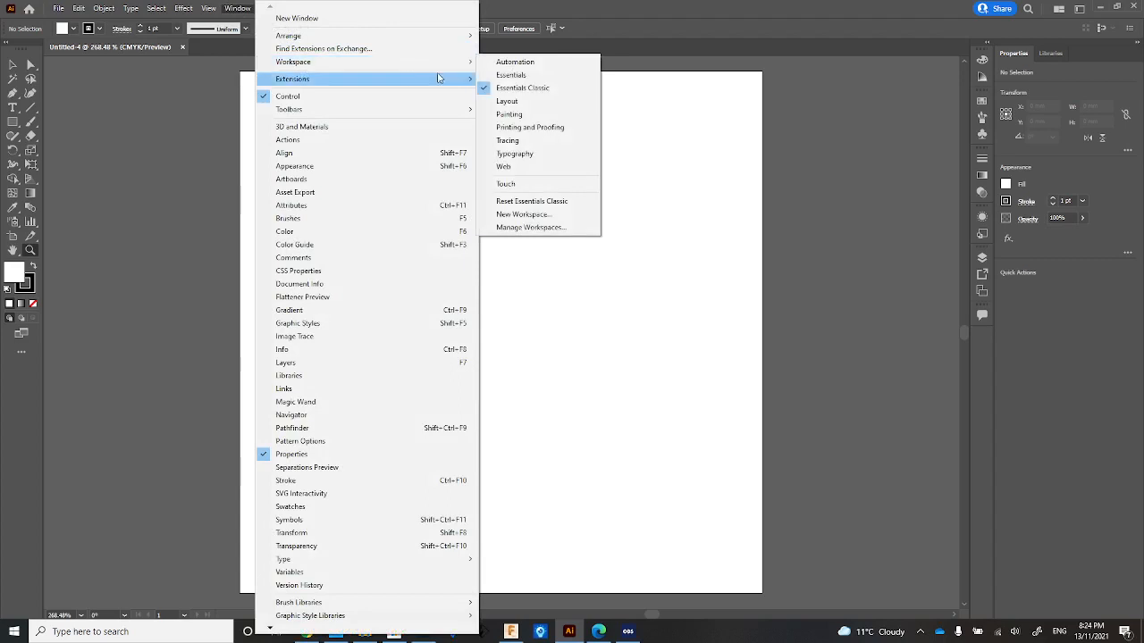
{"action": "mouse_move", "coordinate": [452, 62]}
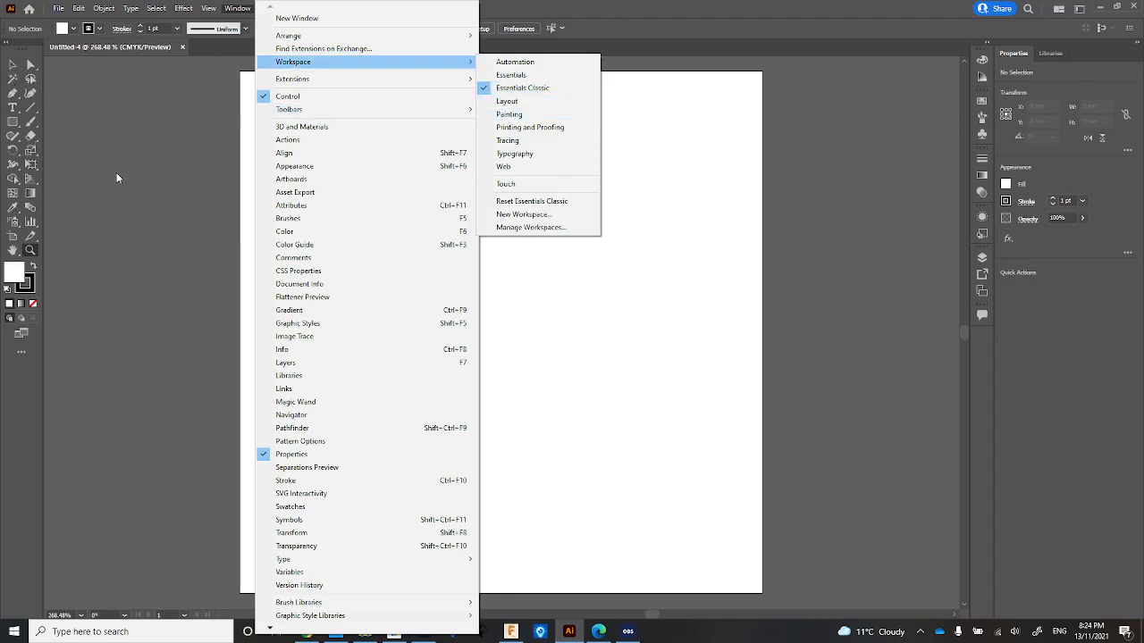
{"action": "left_click", "coordinate": [550, 102]}
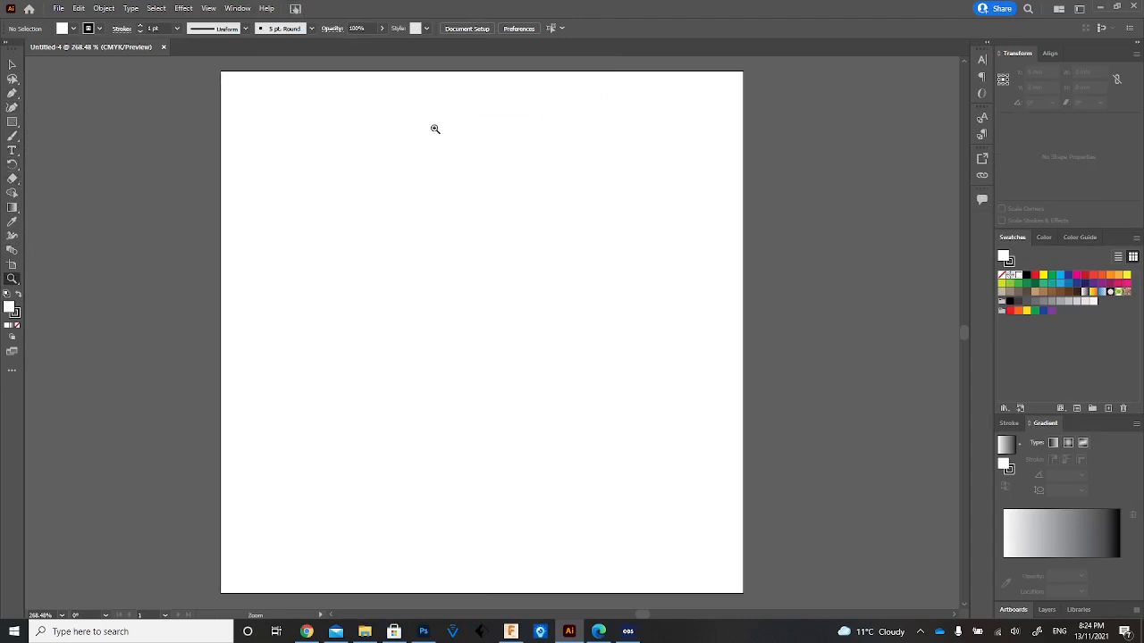
{"action": "left_click", "coordinate": [241, 10]}
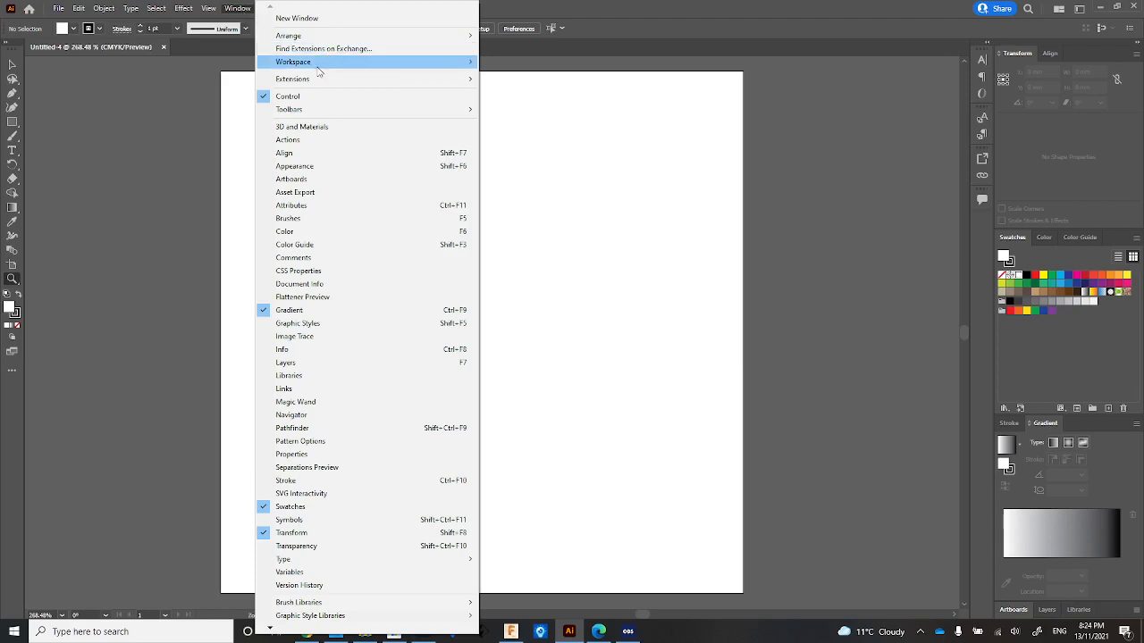
{"action": "mouse_move", "coordinate": [385, 61]}
{"action": "left_click", "coordinate": [559, 86]}
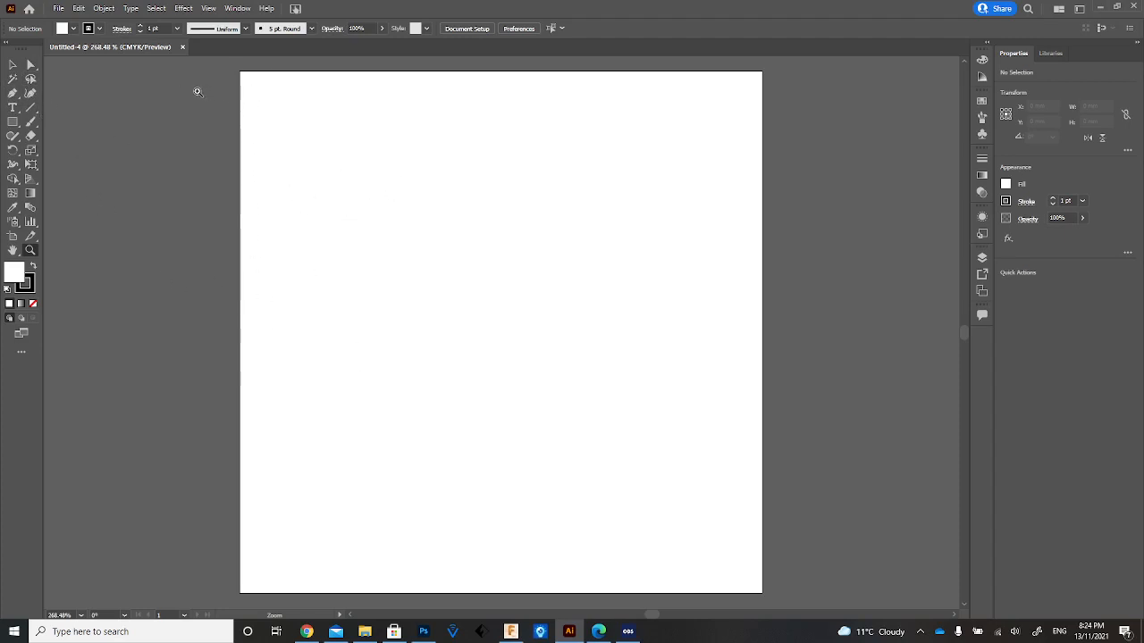
Place the linked PNG image ranult from the Downloads folder in the document.
{"action": "left_click", "coordinate": [56, 9]}
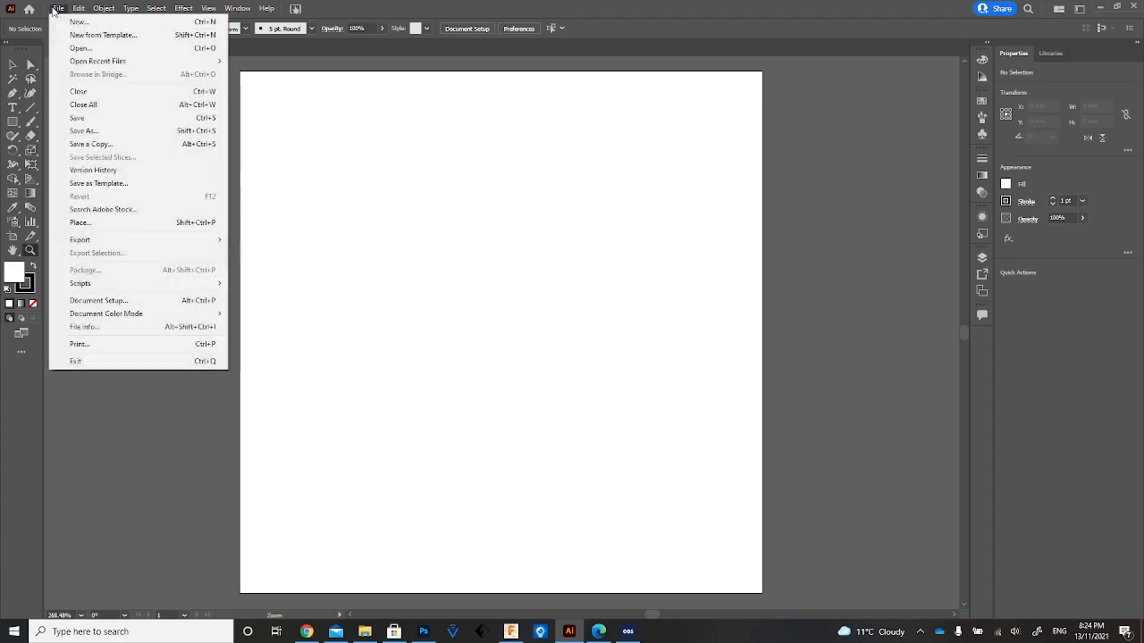
{"action": "left_click", "coordinate": [117, 223]}
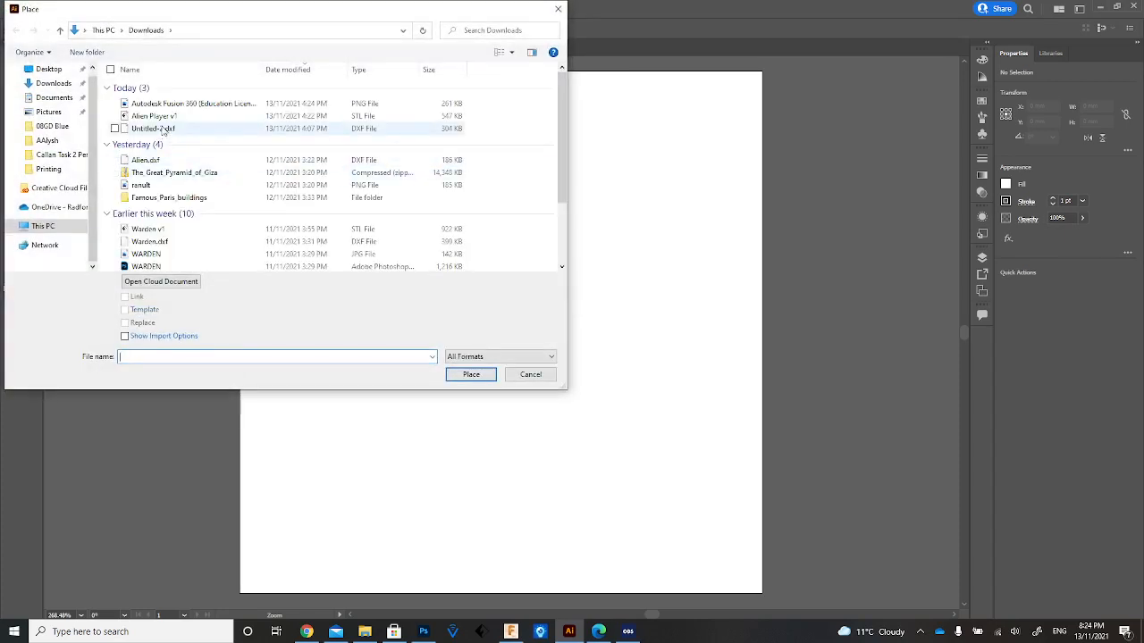
{"action": "left_click", "coordinate": [169, 186]}
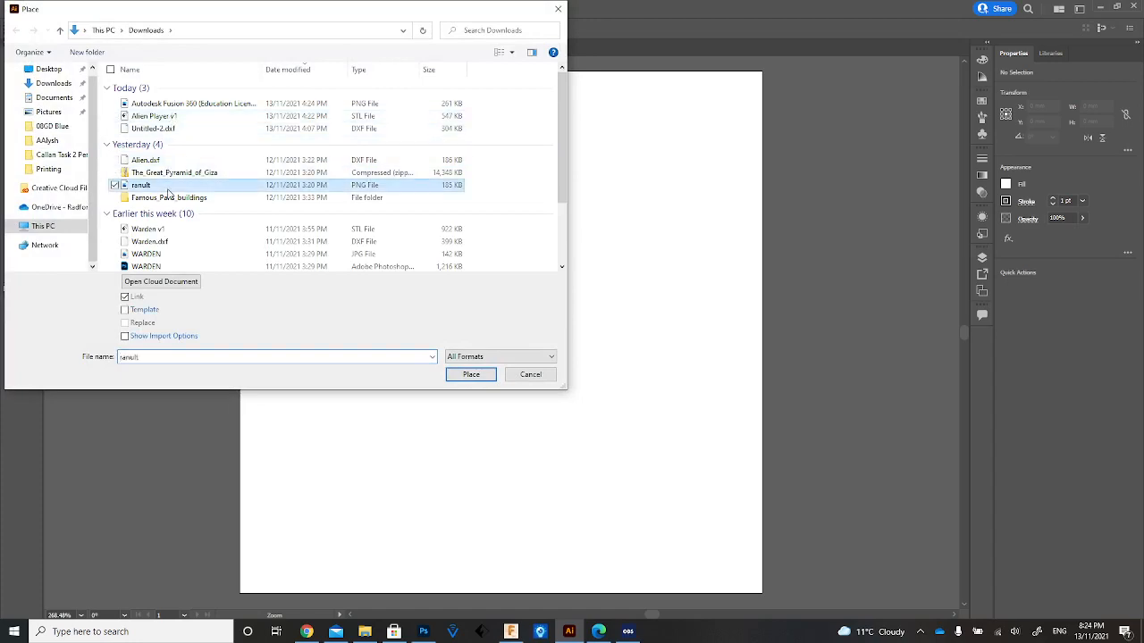
{"action": "left_click", "coordinate": [467, 379]}
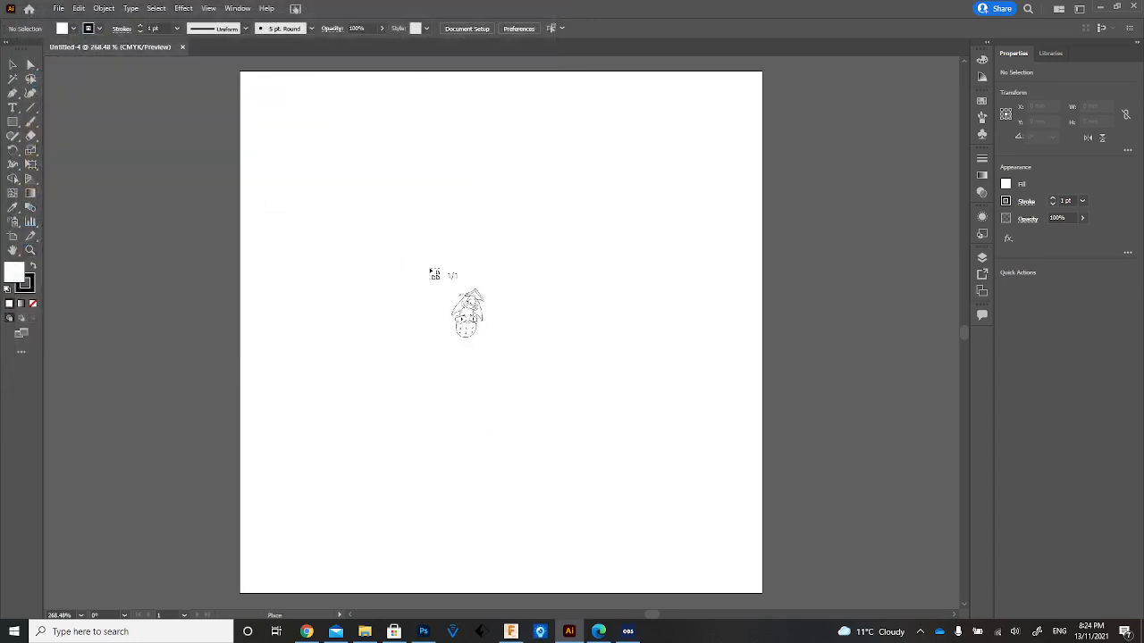
{"action": "left_click", "coordinate": [342, 204]}
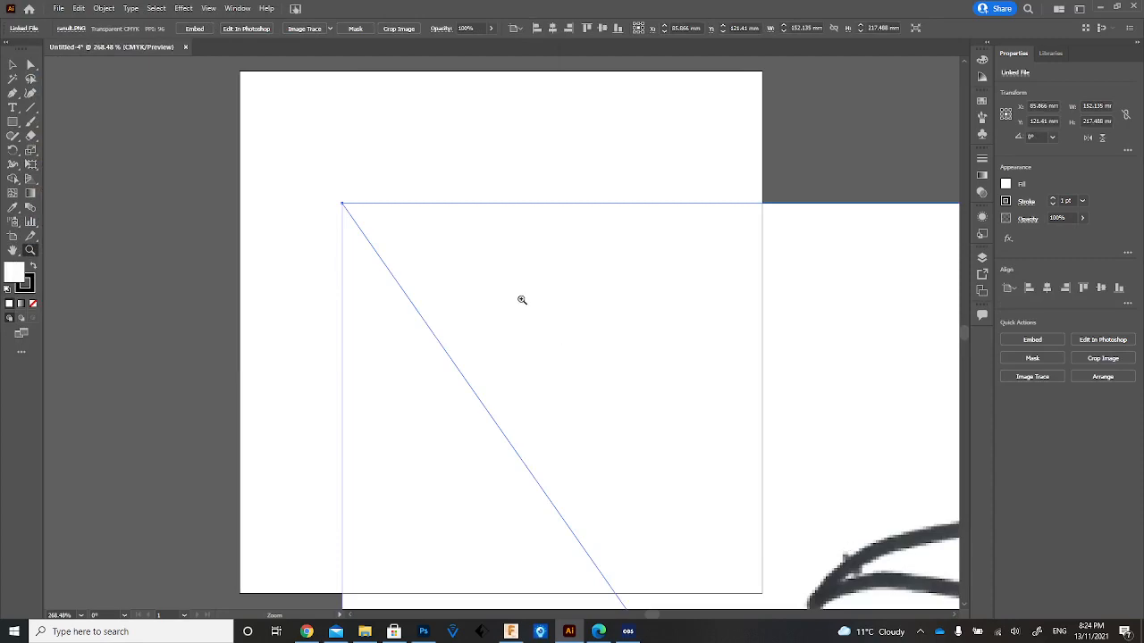
Move the placed alien drawing so that it roughly centres over the artboard.
{"action": "key", "text": "z"}
{"action": "left_click", "coordinate": [13, 64]}
{"action": "left_click_drag", "start_coordinate": [883, 542], "coordinate": [591, 311]}
{"action": "left_click_drag", "start_coordinate": [840, 536], "coordinate": [610, 309]}
{"action": "left_click_drag", "start_coordinate": [754, 507], "coordinate": [709, 348]}
{"action": "left_click_drag", "start_coordinate": [655, 477], "coordinate": [685, 296]}
{"action": "left_click_drag", "start_coordinate": [644, 425], "coordinate": [637, 331]}
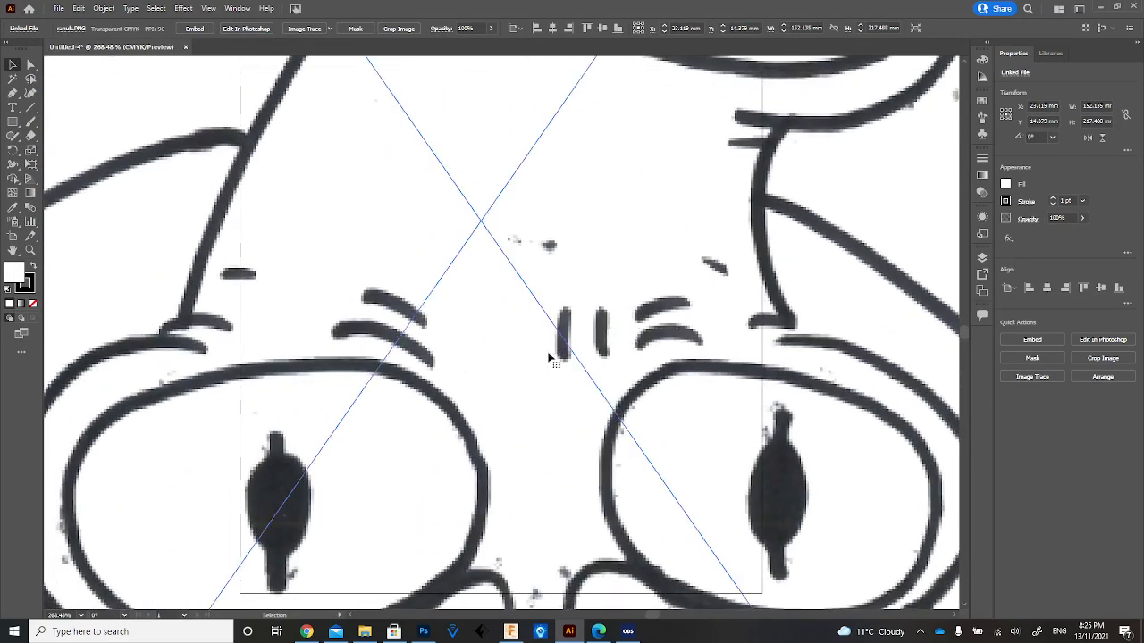
Rotate the placed alien drawing 180° so that it stands upright.
{"action": "scroll", "coordinate": [550, 350], "scroll_direction": "down", "scroll_amount": 1}
{"action": "scroll", "coordinate": [550, 350], "scroll_direction": "up", "scroll_amount": 1}
{"action": "left_click", "coordinate": [30, 250]}
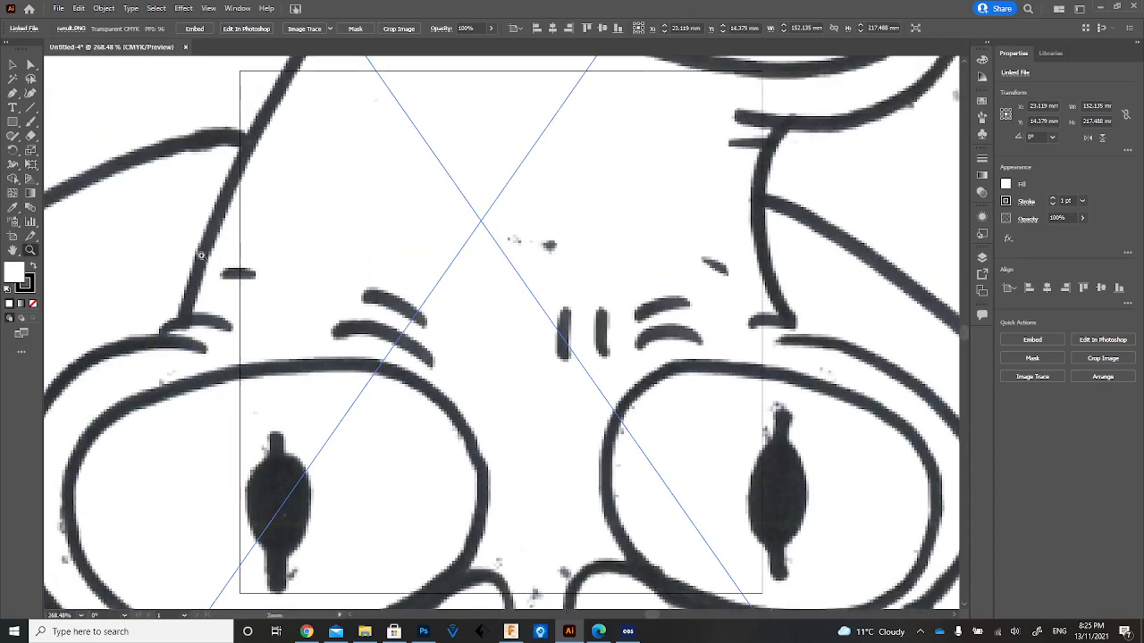
{"action": "left_click", "coordinate": [508, 280], "text": "alt"}
{"action": "left_click", "coordinate": [506, 284], "text": "alt"}
{"action": "left_click", "coordinate": [507, 288], "text": "alt"}
{"action": "left_click", "coordinate": [507, 287], "text": "alt"}
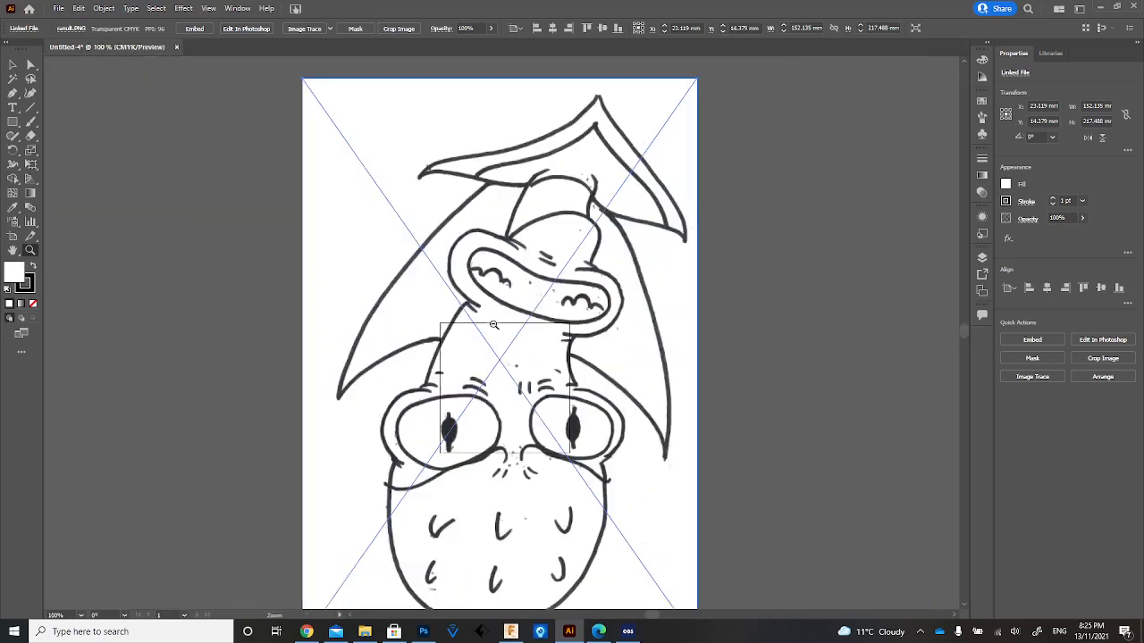
{"action": "left_click", "coordinate": [500, 378], "text": "alt"}
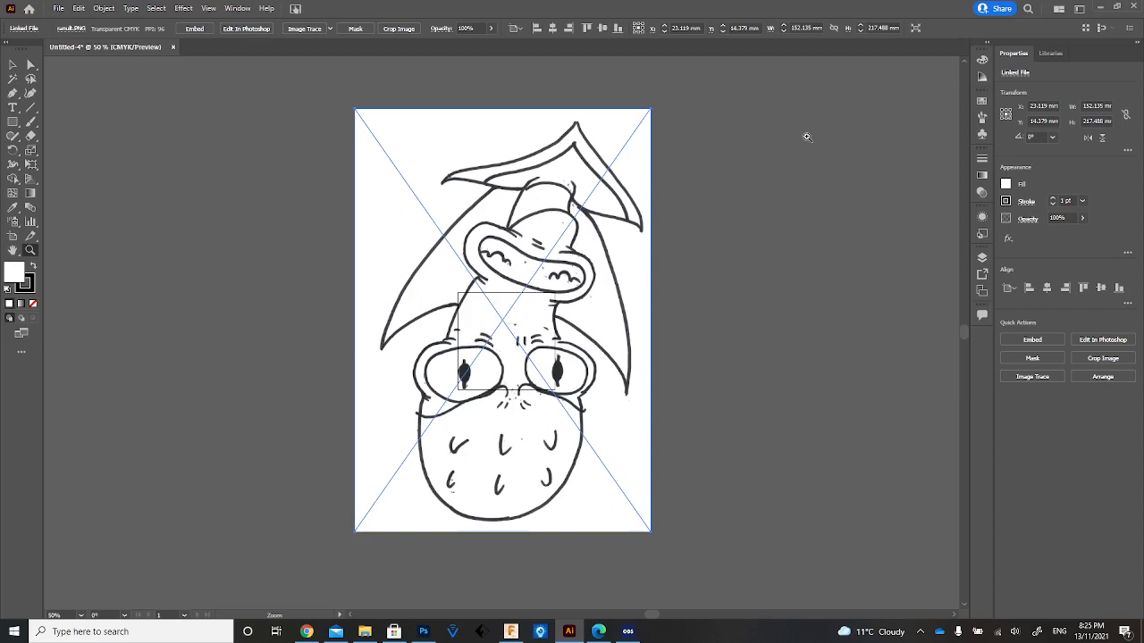
{"action": "left_click", "coordinate": [14, 65]}
{"action": "left_click_drag", "start_coordinate": [703, 313], "coordinate": [410, 496], "text": "shift"}
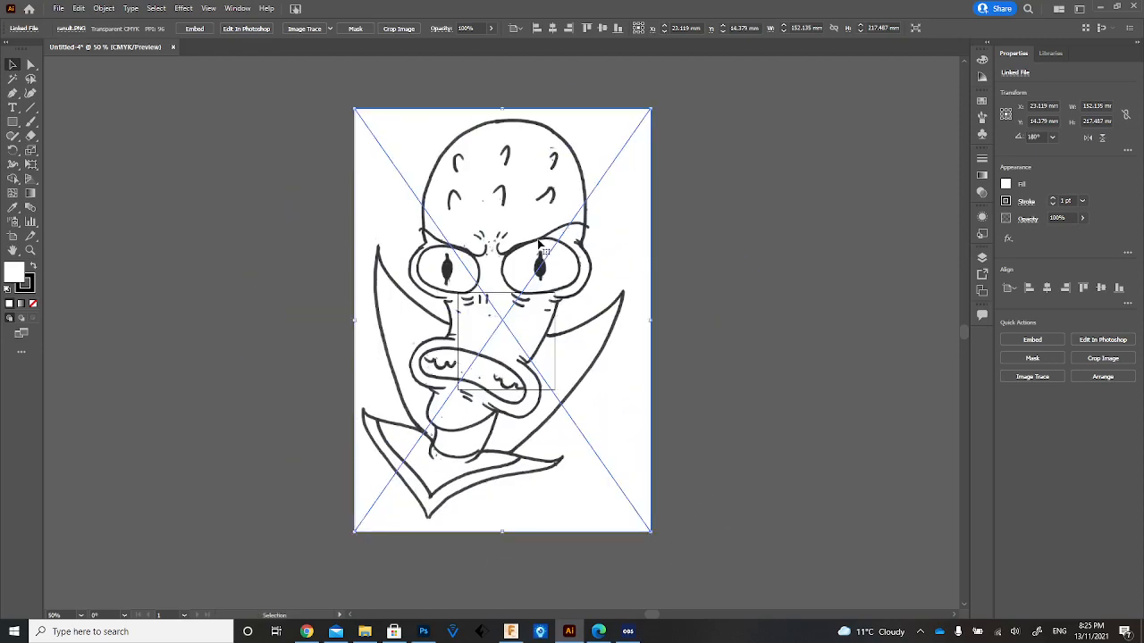
Scale the alien drawing down to about 41 x 58.6 mm and position its centre at X 25 mm over the artboard.
{"action": "left_click_drag", "start_coordinate": [356, 532], "coordinate": [448, 395]}
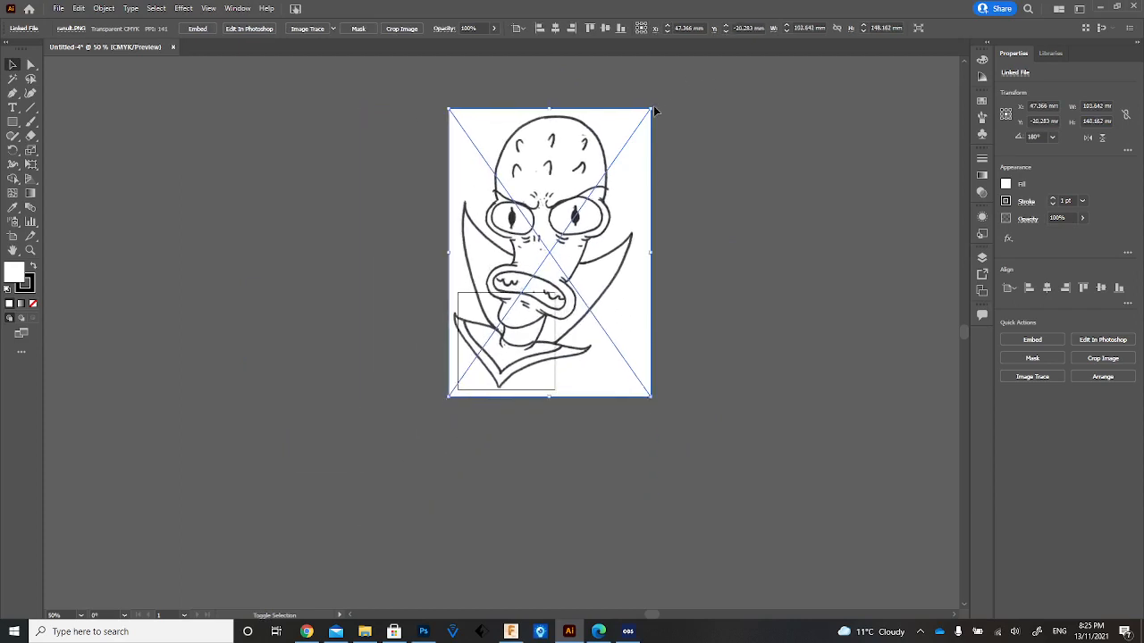
{"action": "left_click_drag", "start_coordinate": [653, 110], "coordinate": [539, 282]}
{"action": "mouse_move", "coordinate": [479, 331]}
{"action": "left_mouse_down"}
{"action": "mouse_move", "coordinate": [501, 331]}
{"action": "mouse_move", "coordinate": [491, 311]}
{"action": "mouse_move", "coordinate": [497, 336]}
{"action": "left_mouse_up"}
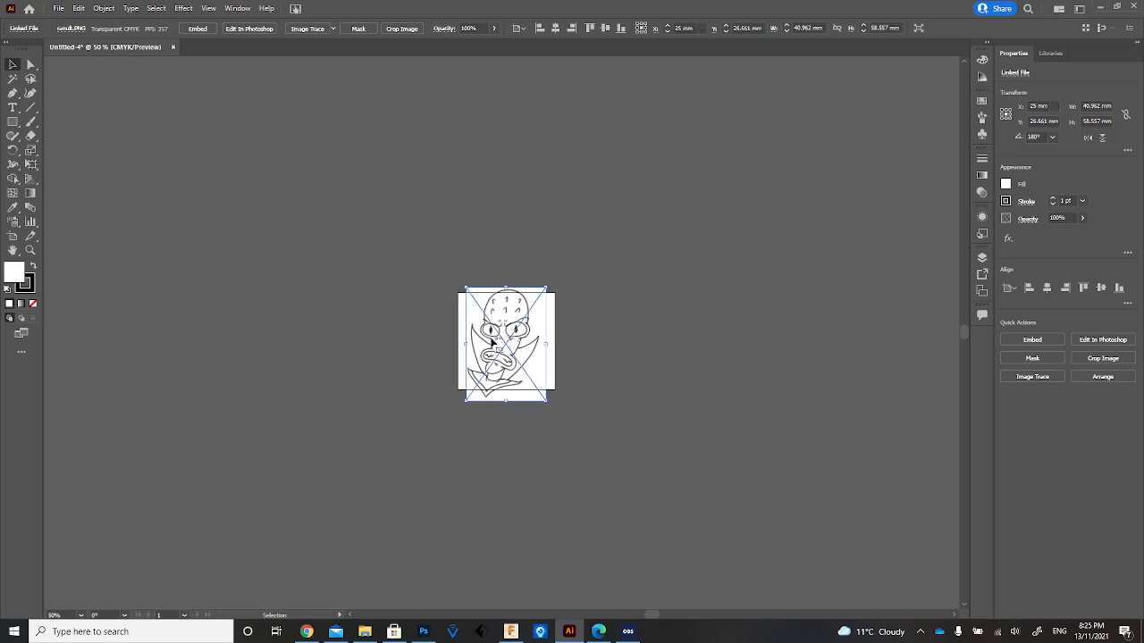
{"action": "left_click", "coordinate": [372, 284]}
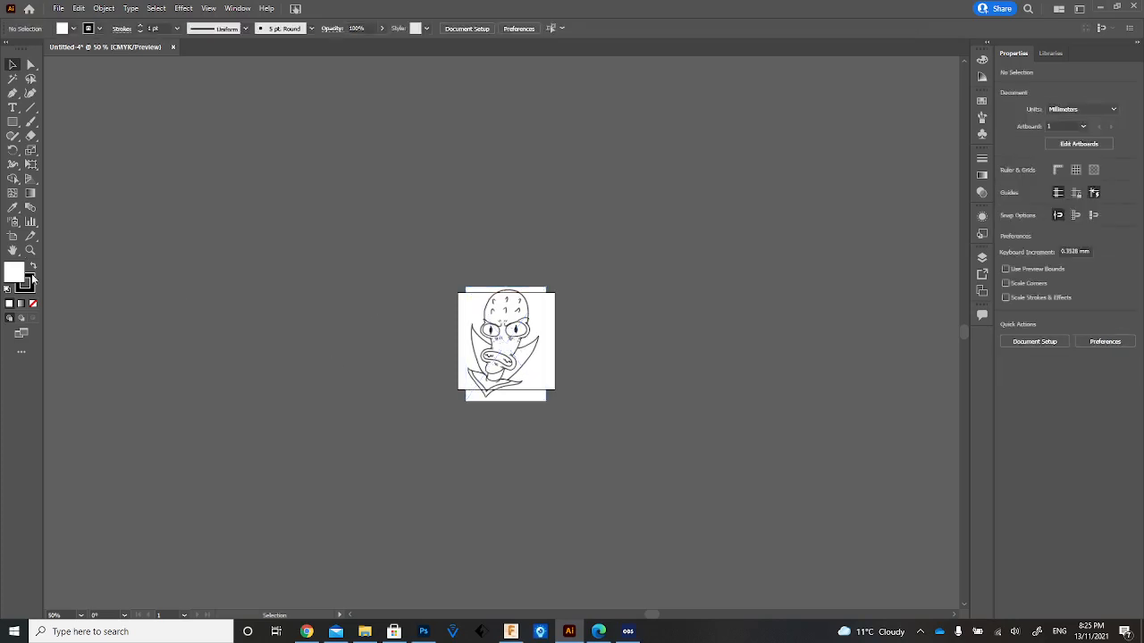
{"action": "double_click", "coordinate": [11, 251]}
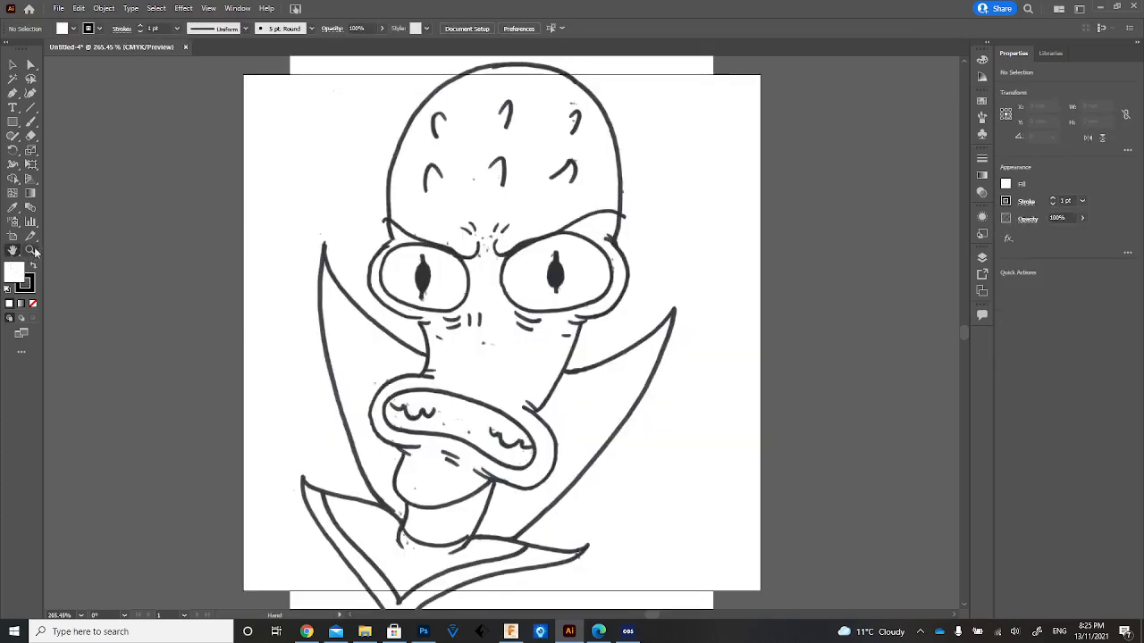
{"action": "double_click", "coordinate": [29, 253]}
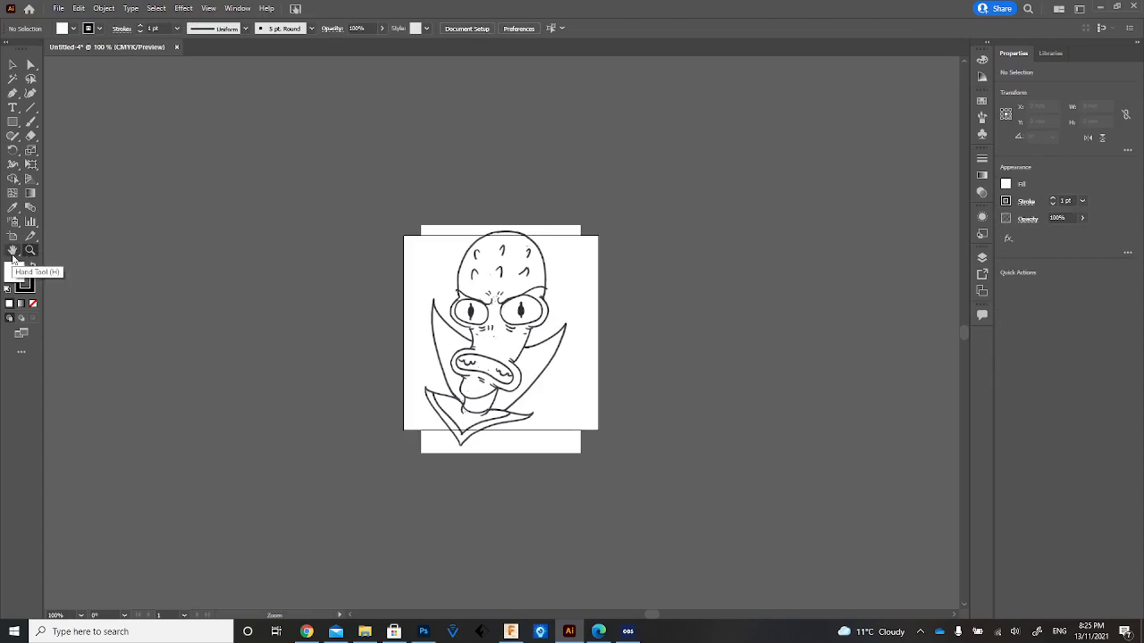
Stretch the linked alien drawing horizontally to about 43.4 mm wide and shift its centre to about X 26.6 mm over the artboard.
{"action": "double_click", "coordinate": [12, 253]}
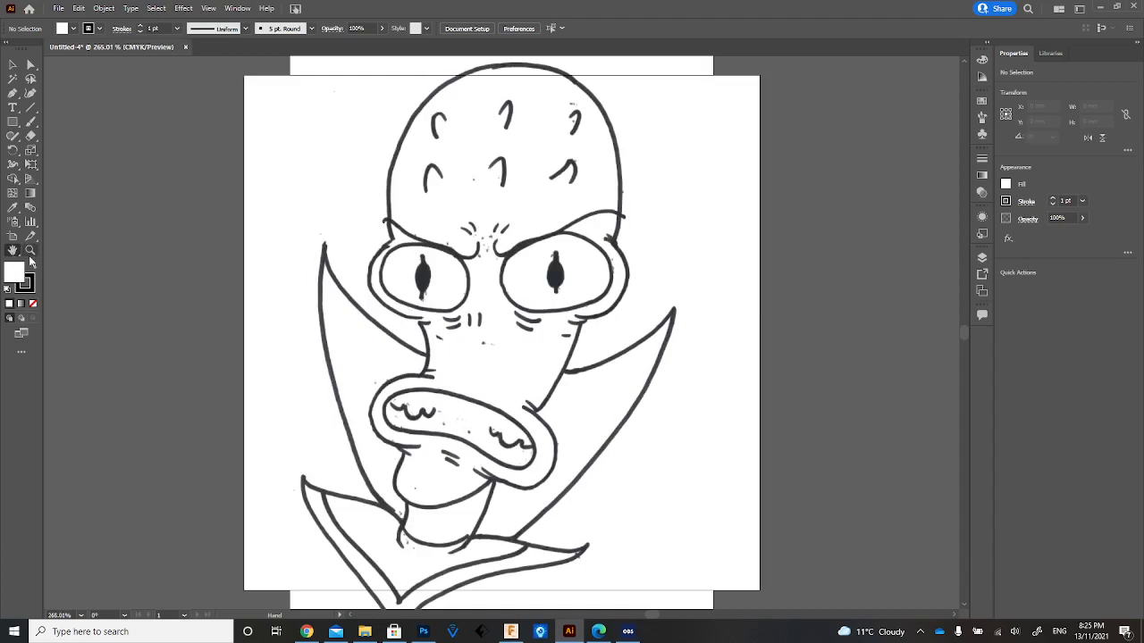
{"action": "double_click", "coordinate": [29, 251]}
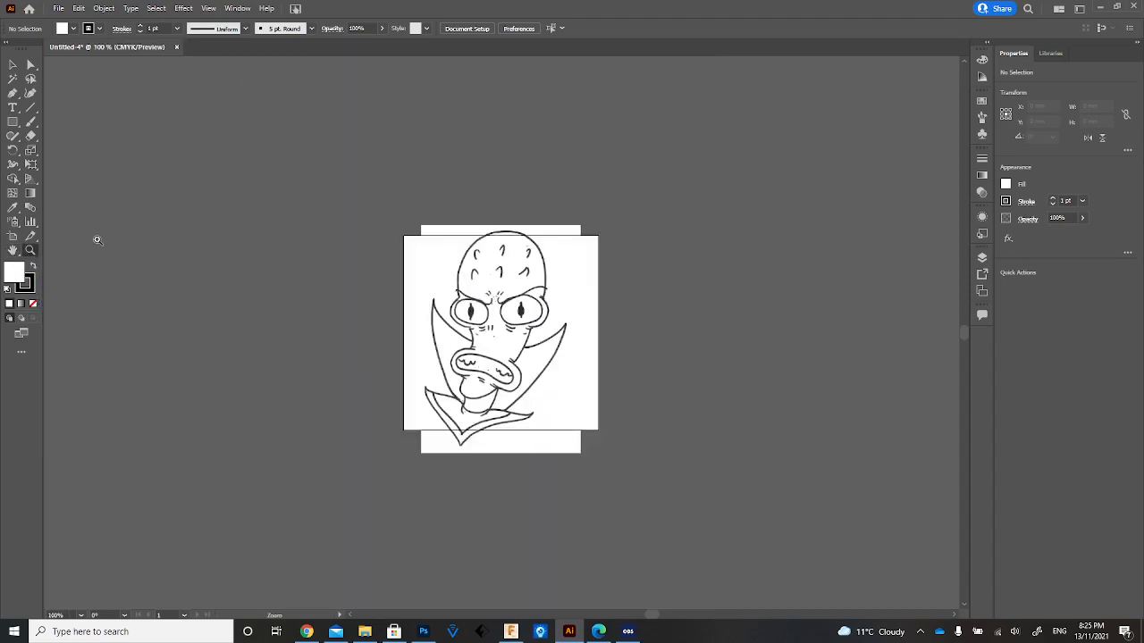
{"action": "double_click", "coordinate": [12, 251]}
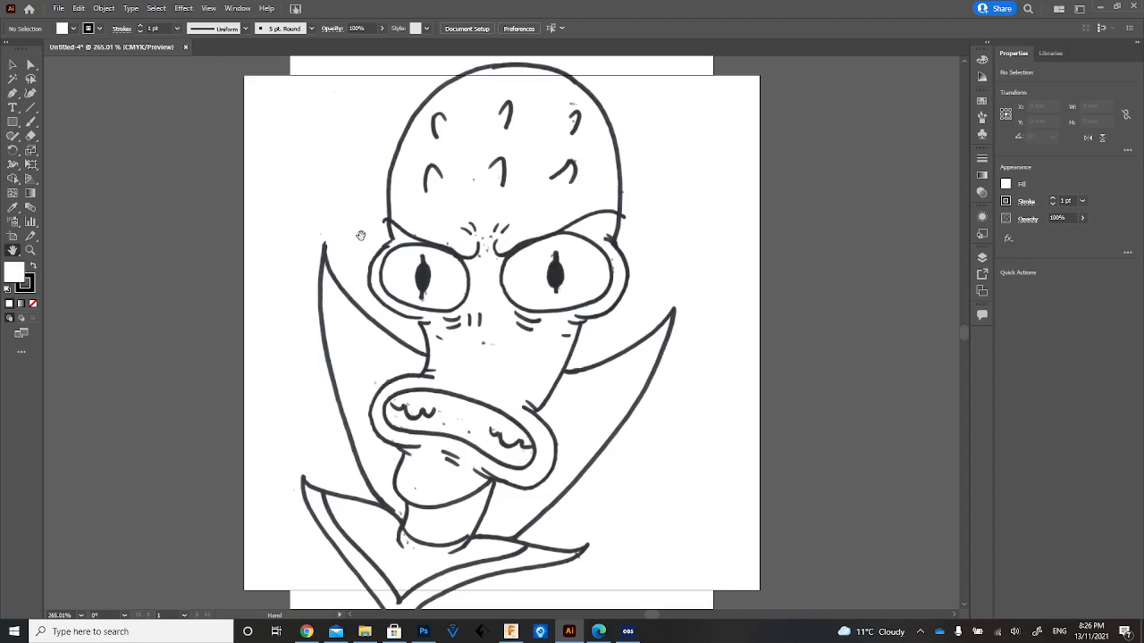
{"action": "left_click", "coordinate": [13, 64]}
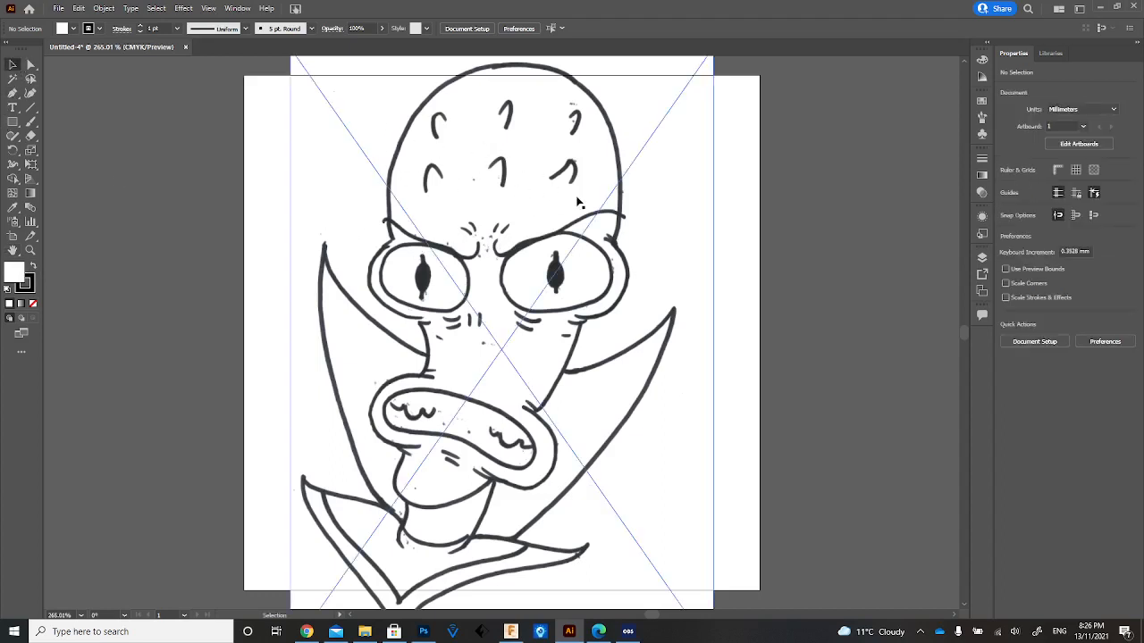
{"action": "left_click", "coordinate": [697, 315]}
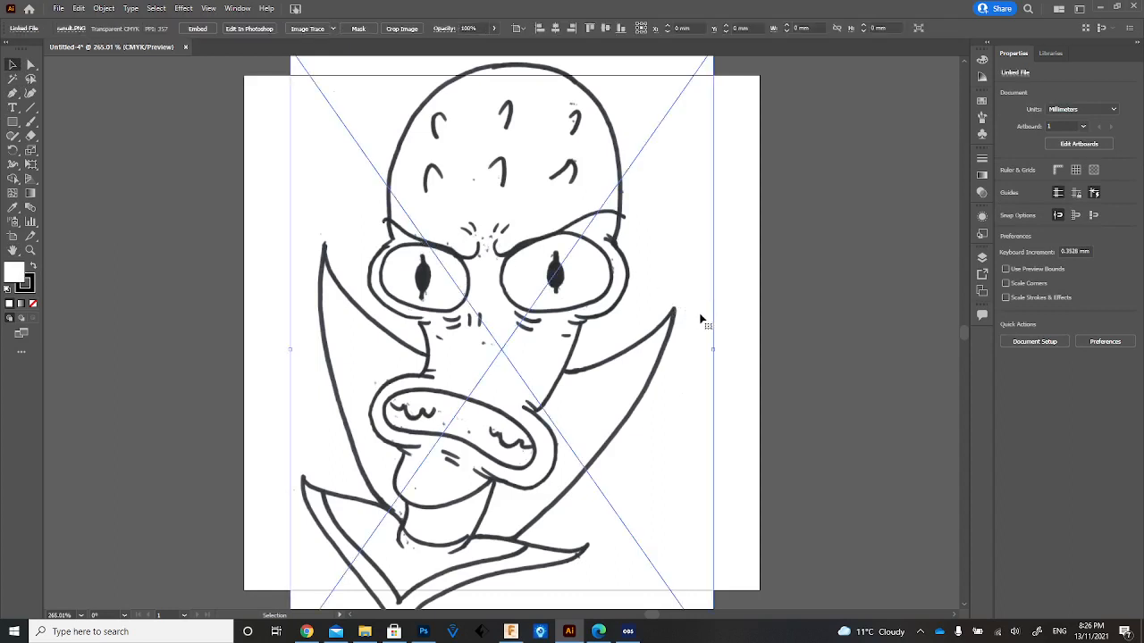
{"action": "left_click_drag", "start_coordinate": [709, 351], "coordinate": [728, 349]}
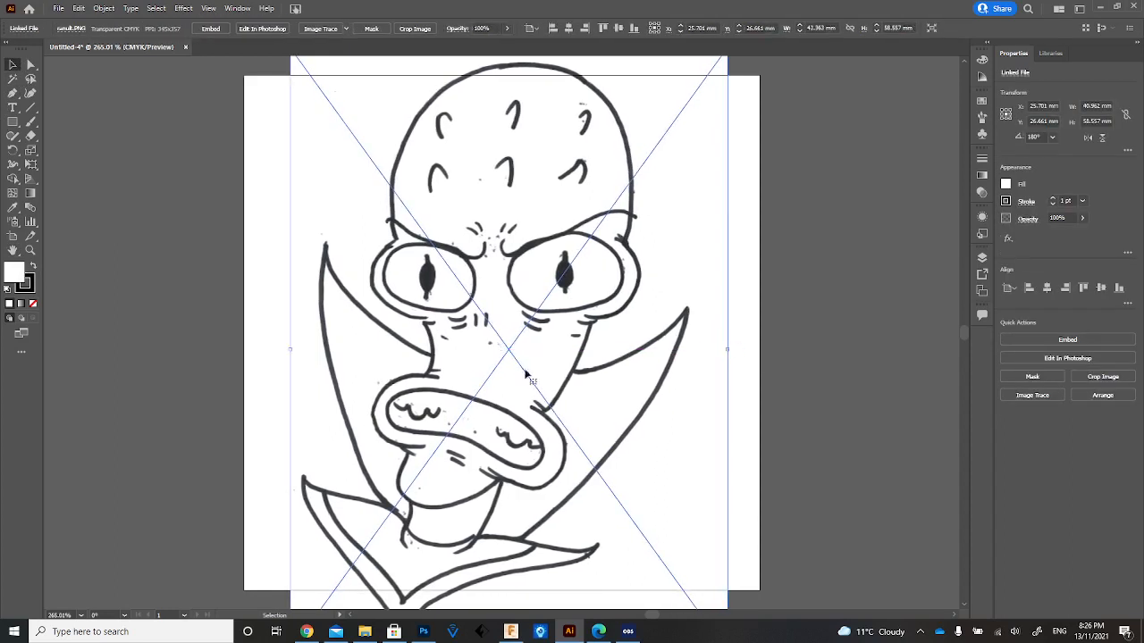
{"action": "left_click_drag", "start_coordinate": [288, 349], "coordinate": [280, 350]}
{"action": "left_click_drag", "start_coordinate": [410, 334], "coordinate": [427, 311]}
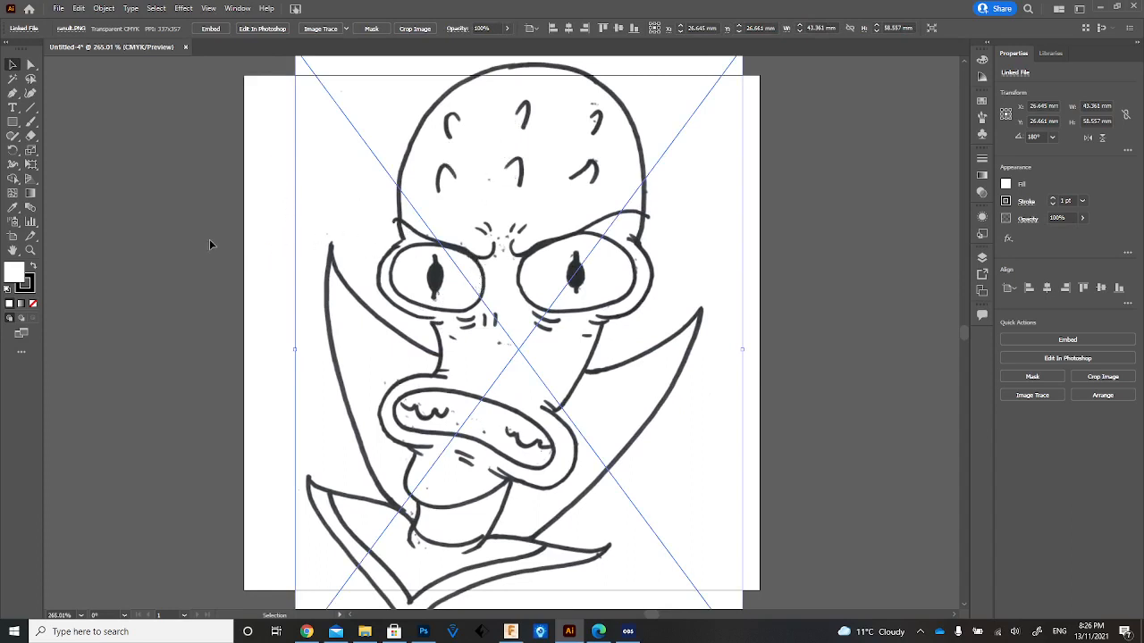
{"action": "left_click", "coordinate": [142, 251]}
{"action": "left_click", "coordinate": [381, 243]}
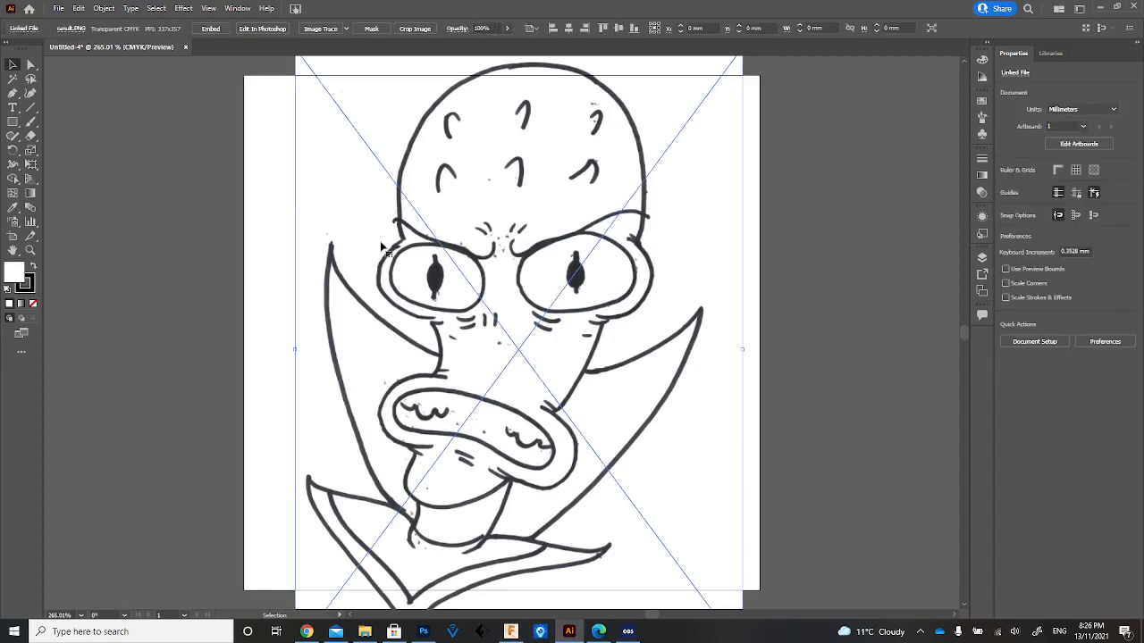
Try tracing the alien drawing with Image Trace's Make and Expand, inspect the lines up close and undo the trace.
{"action": "left_click", "coordinate": [104, 8]}
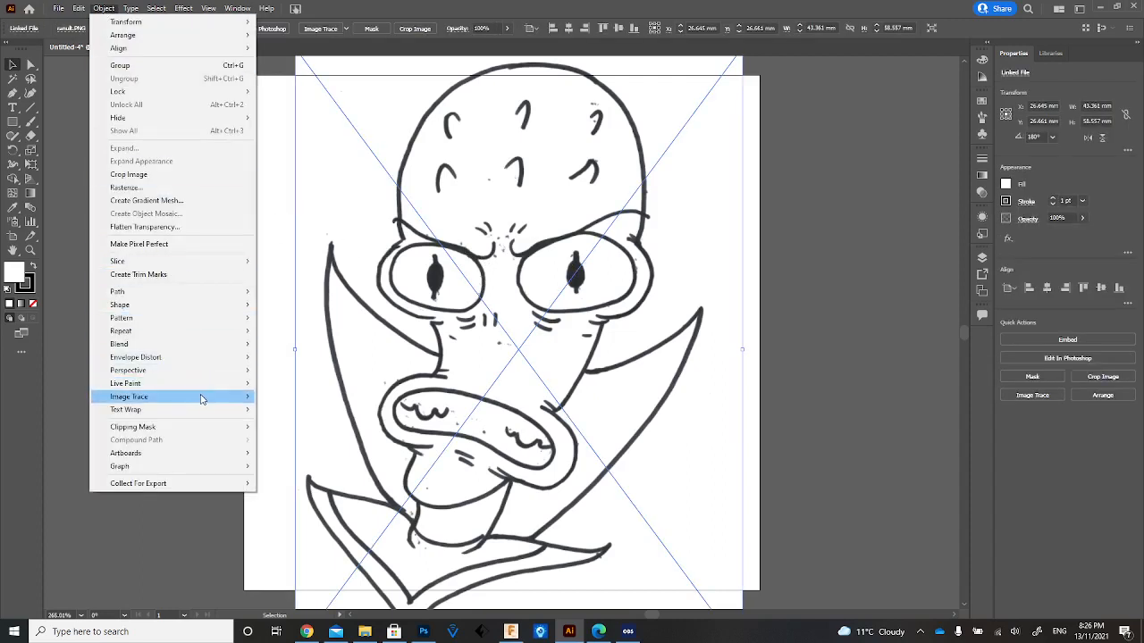
{"action": "mouse_move", "coordinate": [204, 396]}
{"action": "left_click", "coordinate": [288, 409]}
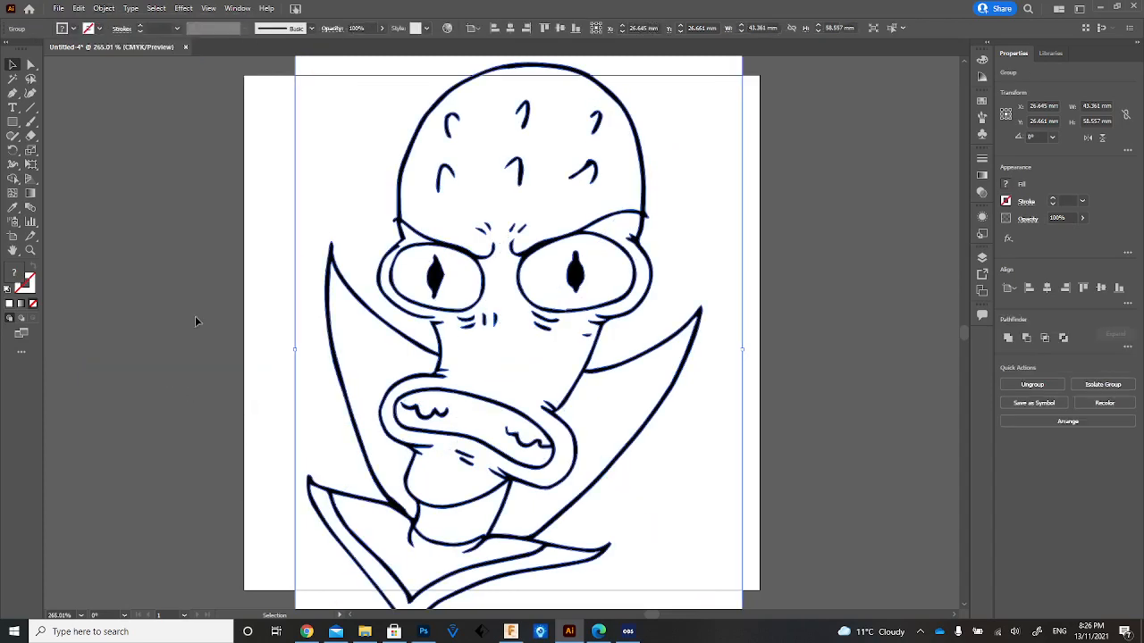
{"action": "left_click", "coordinate": [30, 250]}
{"action": "left_click", "coordinate": [451, 350]}
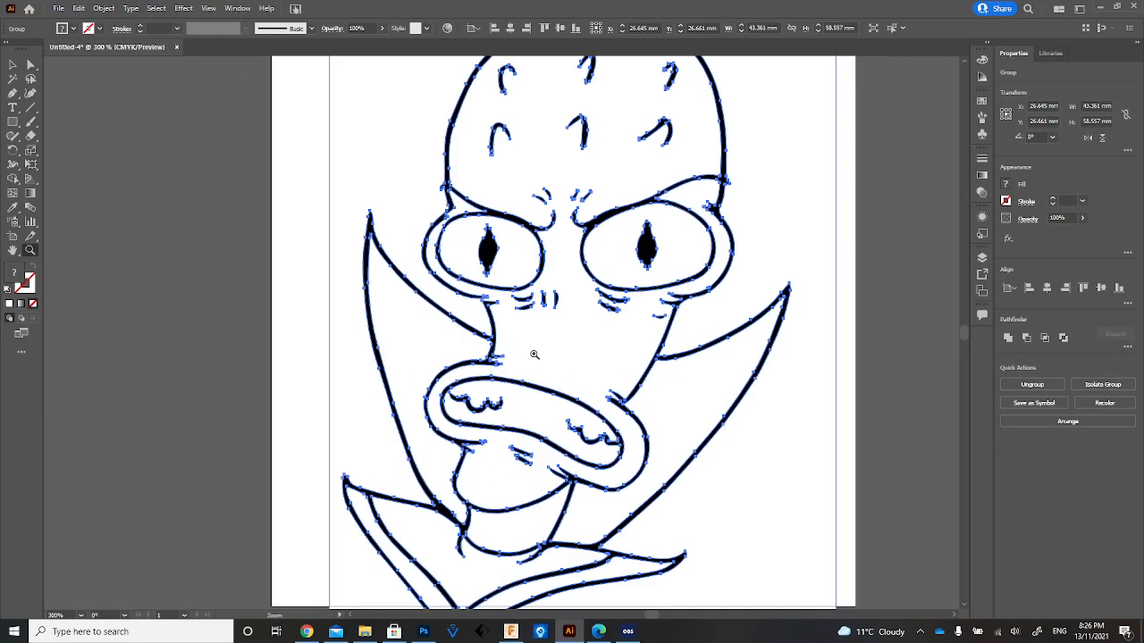
{"action": "left_click", "coordinate": [535, 355]}
{"action": "left_click", "coordinate": [535, 355]}
{"action": "key", "text": "ctrl+z"}
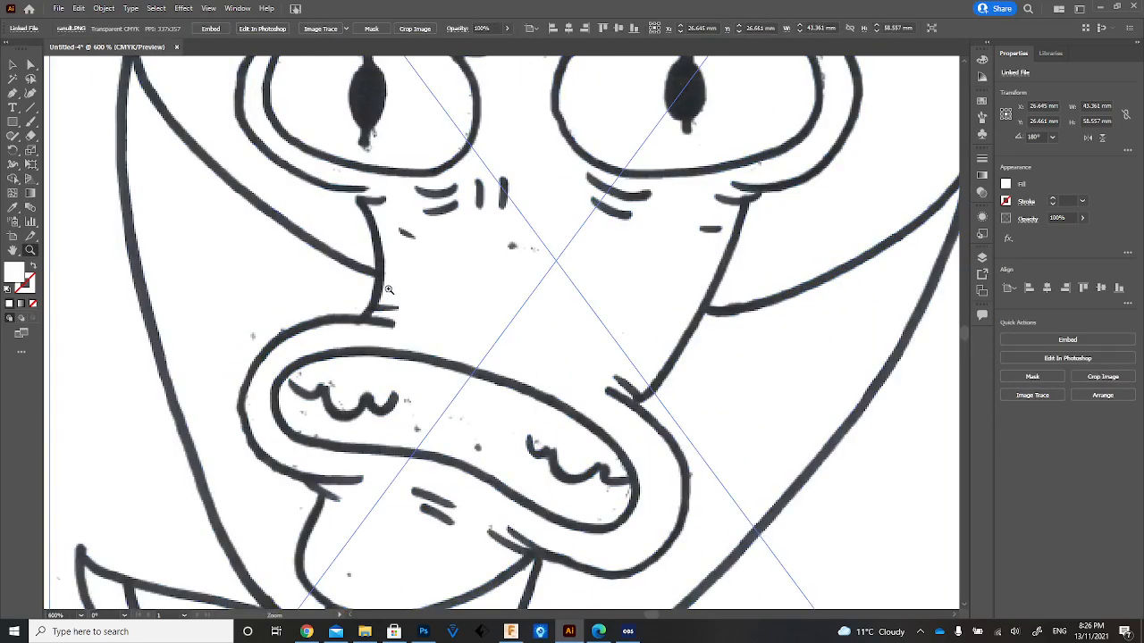
Convert the linked alien drawing into expanded vector paths with Image Trace's Make and Expand.
{"action": "left_click", "coordinate": [106, 9]}
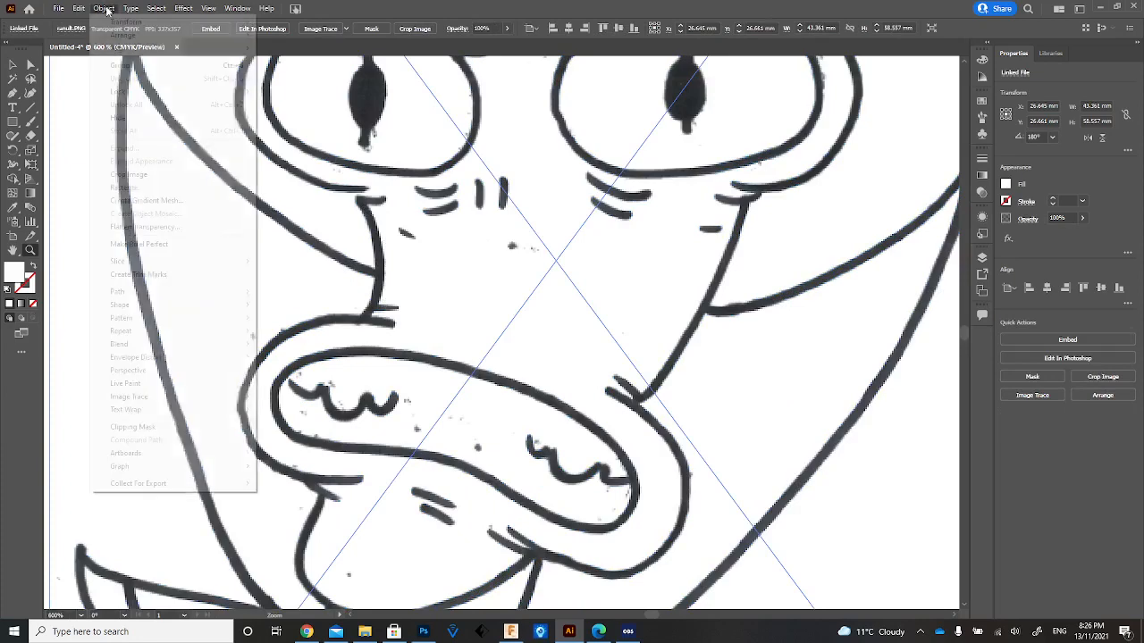
{"action": "mouse_move", "coordinate": [189, 400]}
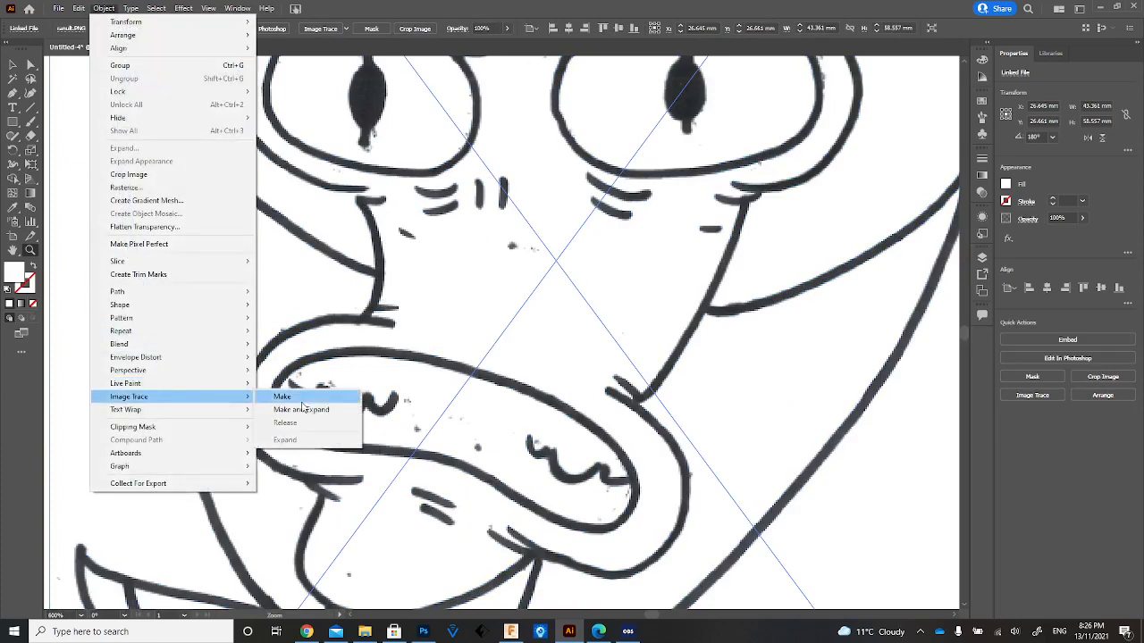
{"action": "left_click", "coordinate": [304, 410]}
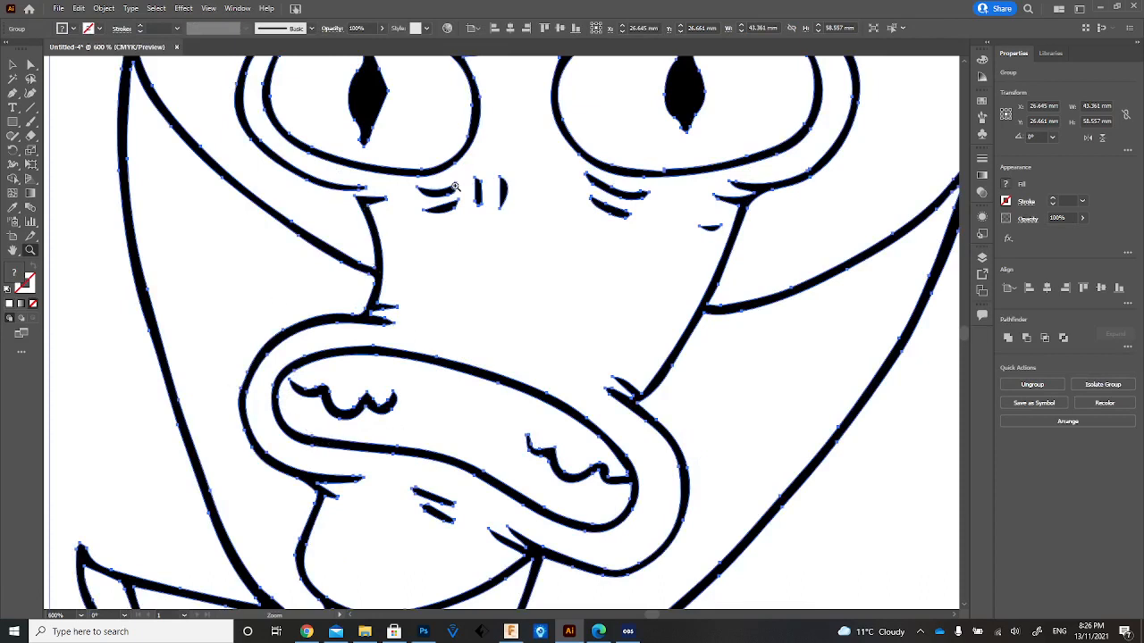
{"action": "double_click", "coordinate": [12, 250]}
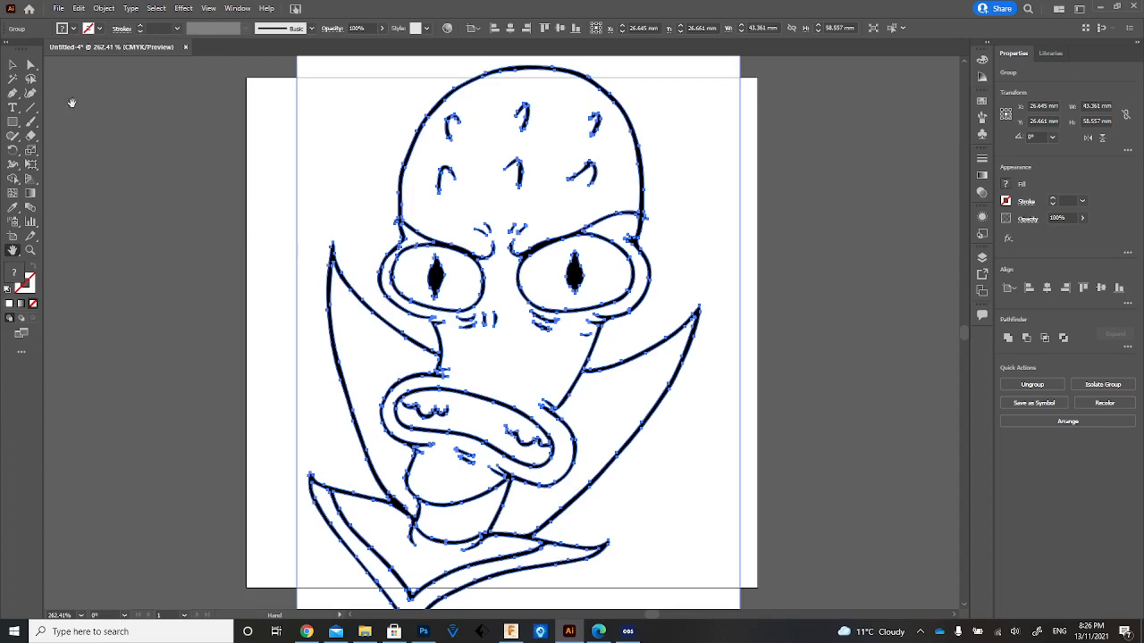
{"action": "scroll", "coordinate": [216, 204], "scroll_direction": "up", "scroll_amount": 1}
{"action": "scroll", "coordinate": [217, 204], "scroll_direction": "down", "scroll_amount": 1}
Select all white areas of the traced drawing with the Magic Wand and cut them, leaving only the black linework.
{"action": "left_click", "coordinate": [12, 79]}
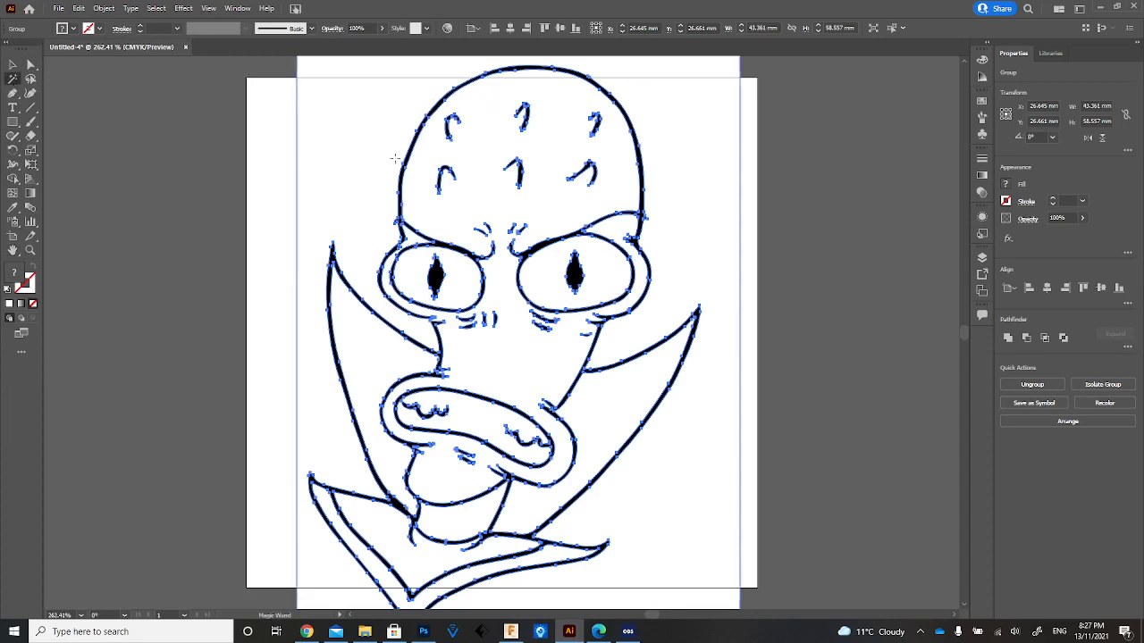
{"action": "scroll", "coordinate": [394, 158], "scroll_direction": "up", "scroll_amount": 1}
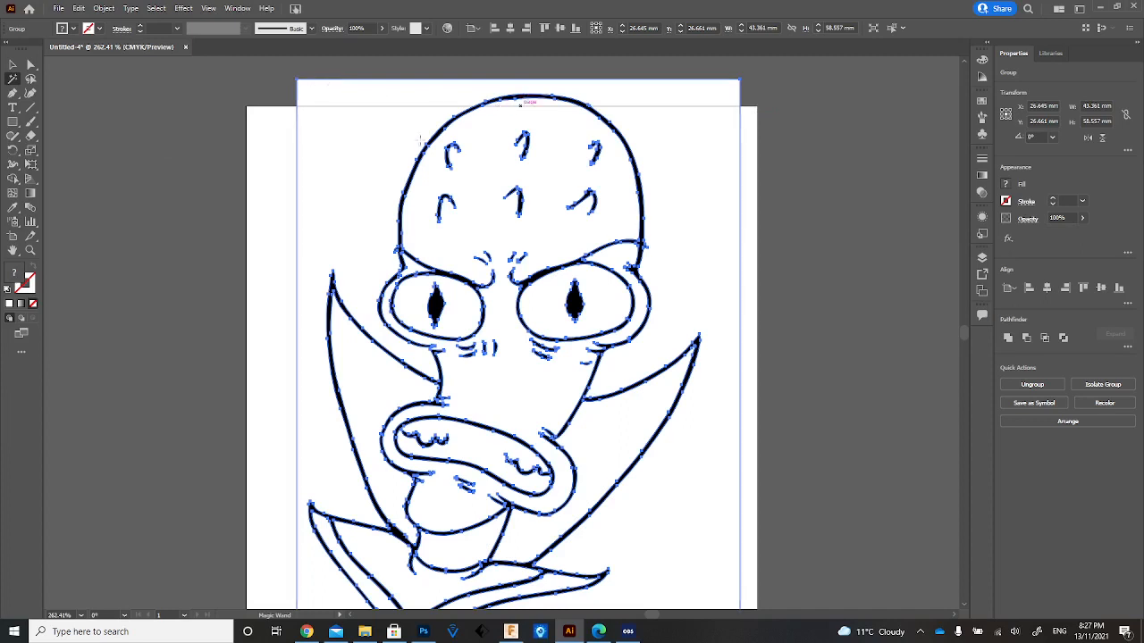
{"action": "left_click", "coordinate": [342, 91]}
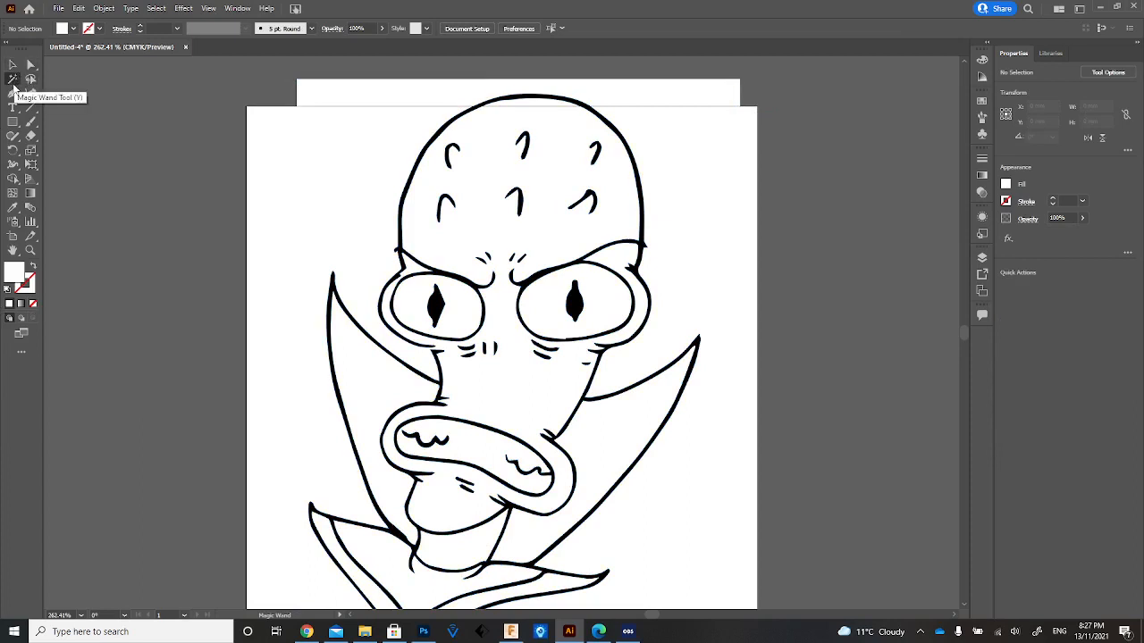
{"action": "left_click", "coordinate": [377, 138]}
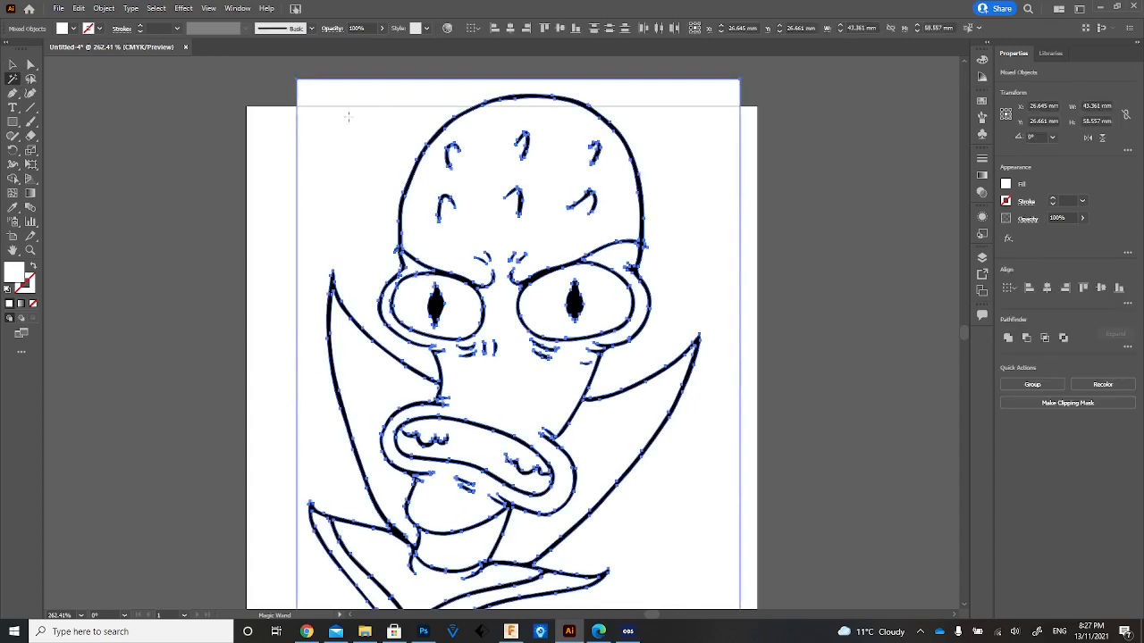
{"action": "left_click", "coordinate": [79, 8]}
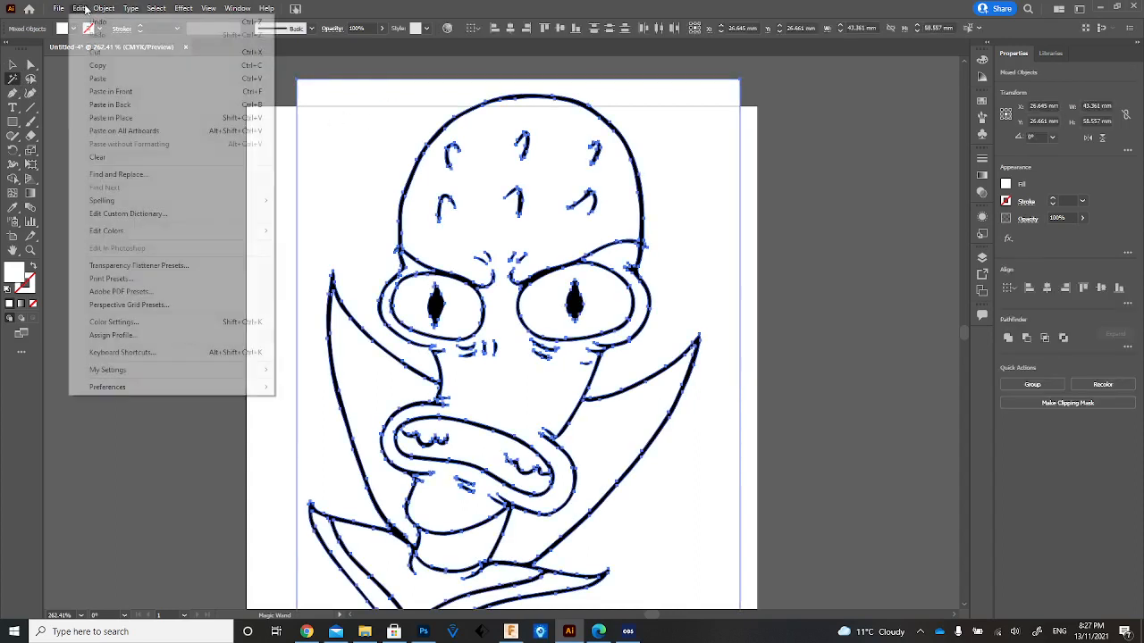
{"action": "left_click", "coordinate": [118, 54]}
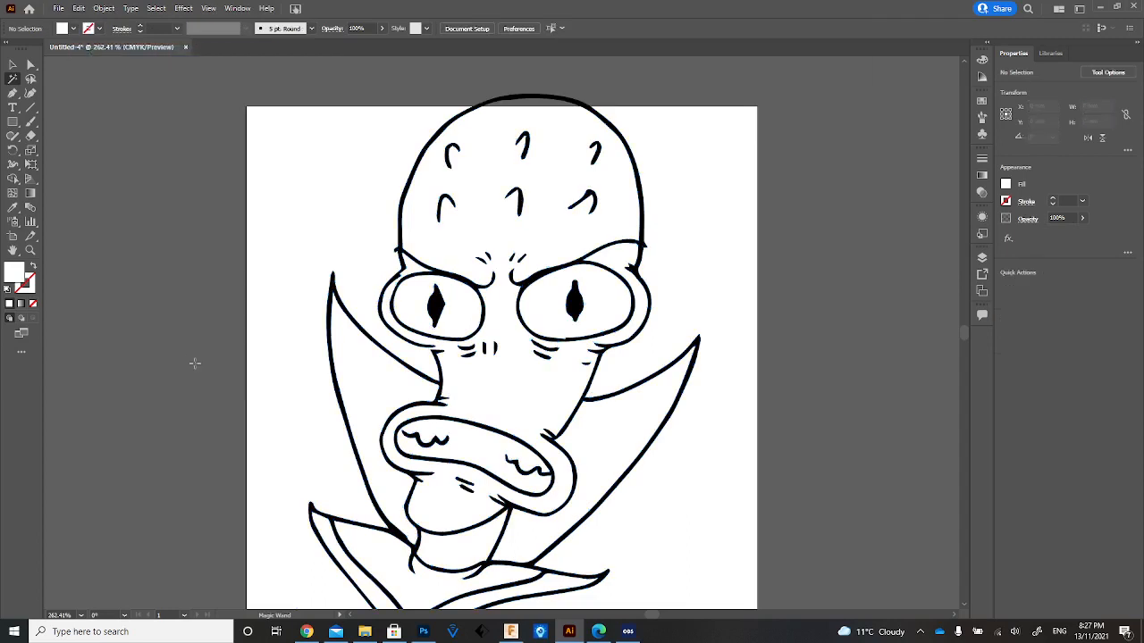
{"action": "scroll", "coordinate": [195, 363], "scroll_direction": "down", "scroll_amount": 4}
{"action": "scroll", "coordinate": [195, 361], "scroll_direction": "up", "scroll_amount": 4}
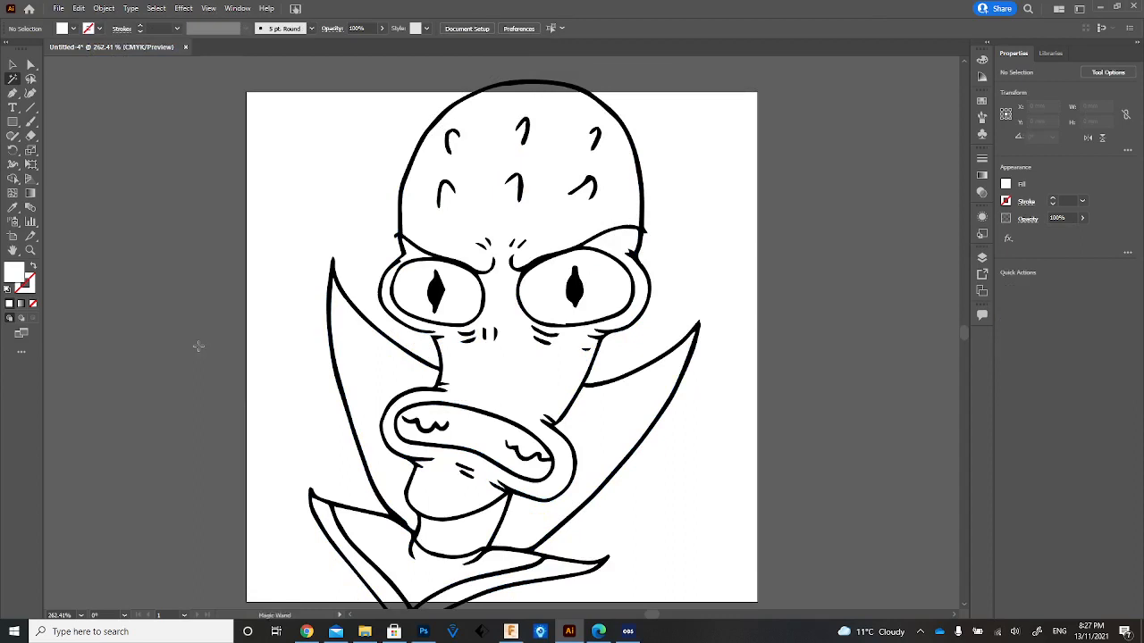
{"action": "double_click", "coordinate": [35, 253]}
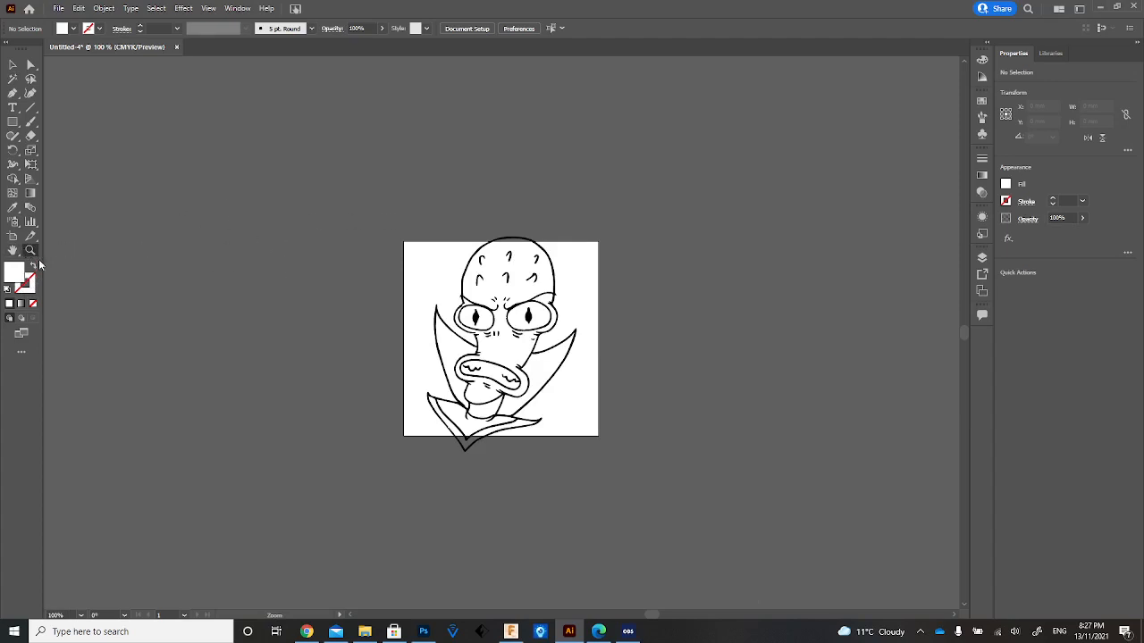
{"action": "double_click", "coordinate": [14, 252]}
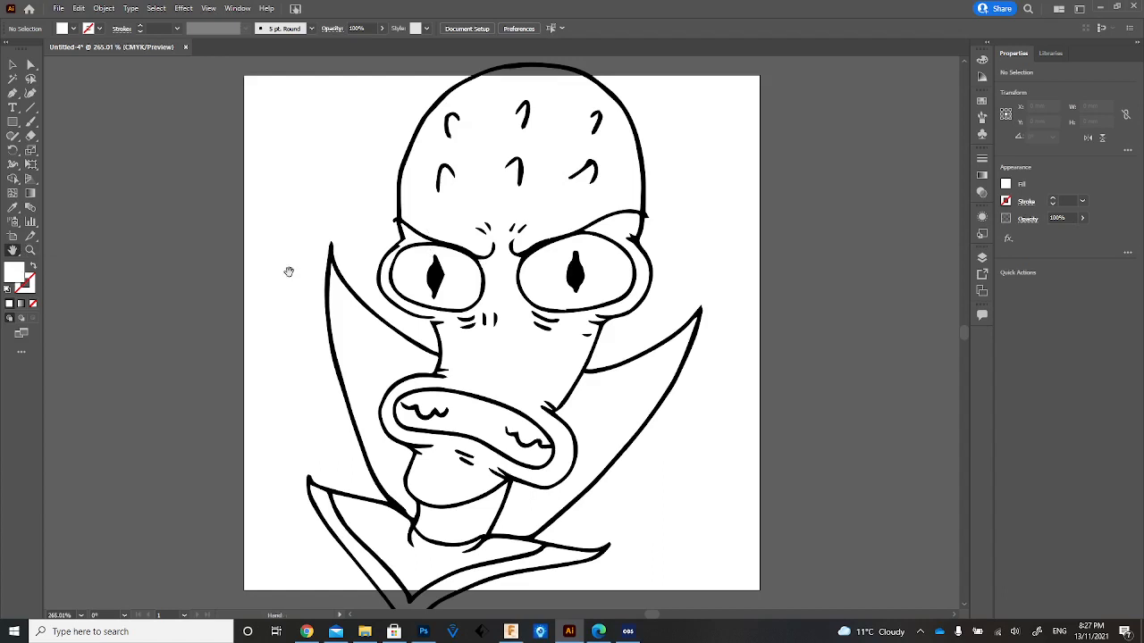
Try reducing the anchor points of the whole black linework with Simplify and undo the change.
{"action": "key", "text": "ctrl+a"}
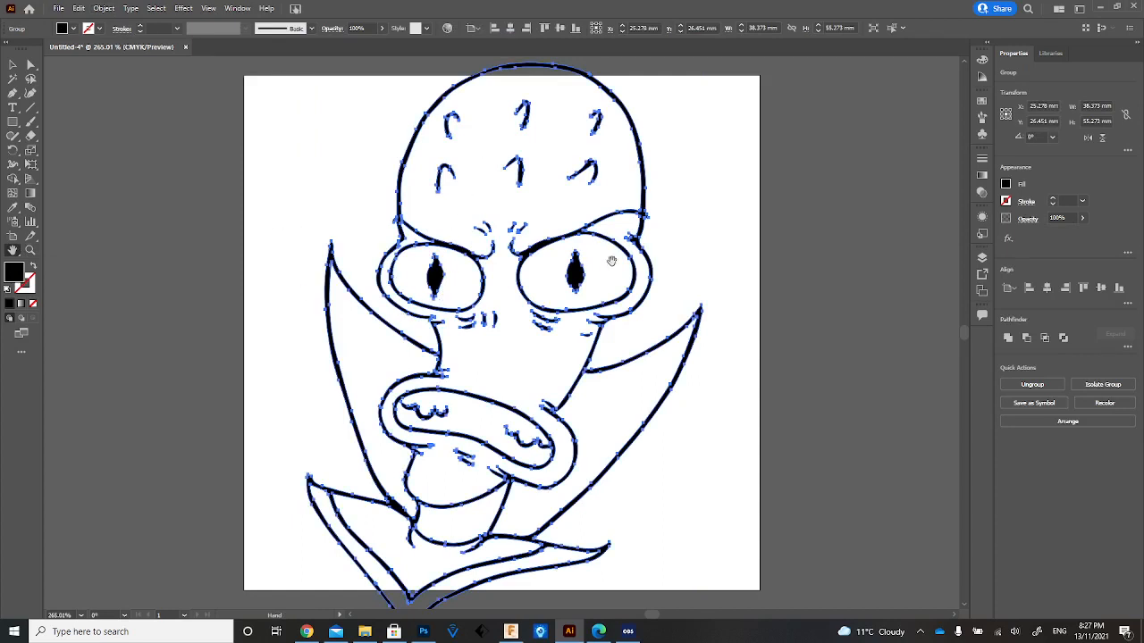
{"action": "left_click", "coordinate": [116, 10]}
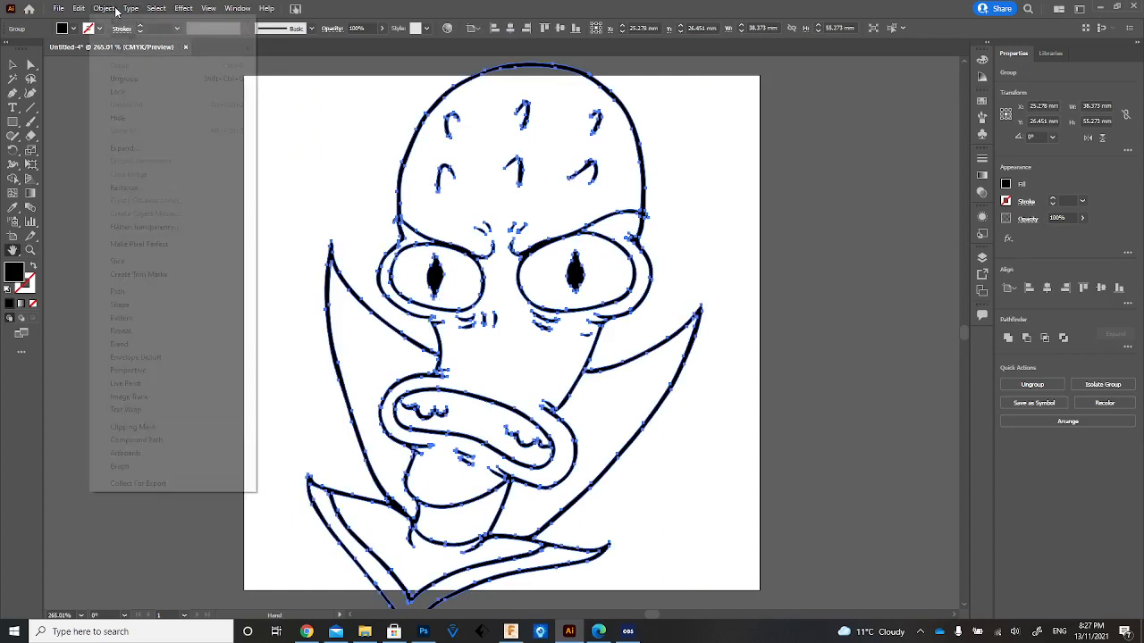
{"action": "mouse_move", "coordinate": [162, 298]}
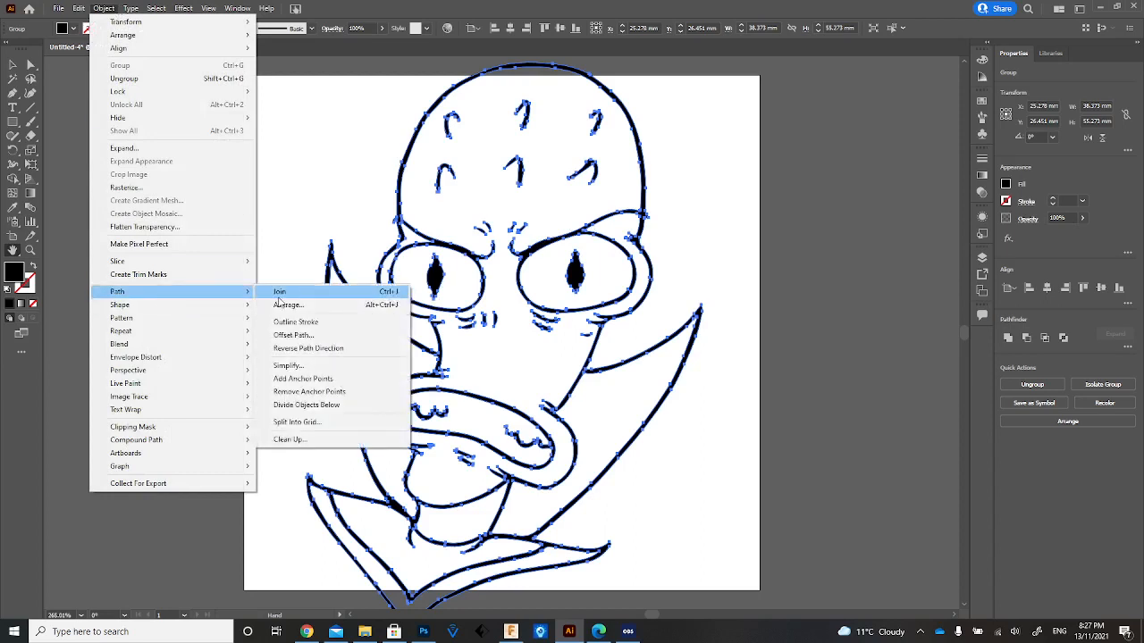
{"action": "left_click", "coordinate": [287, 365]}
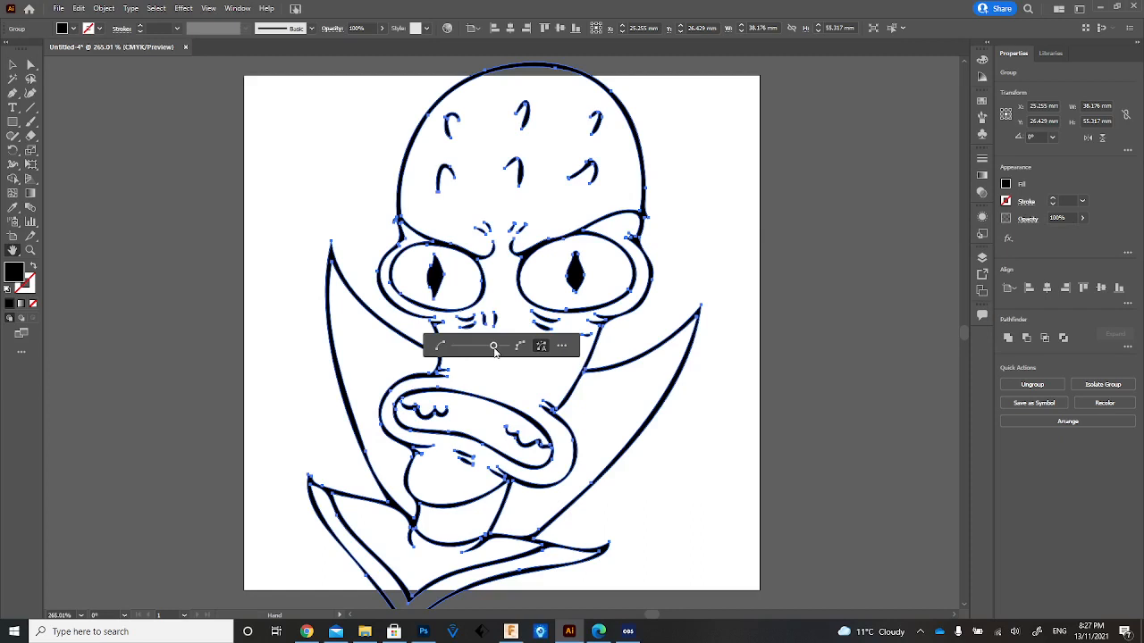
{"action": "left_click", "coordinate": [364, 343]}
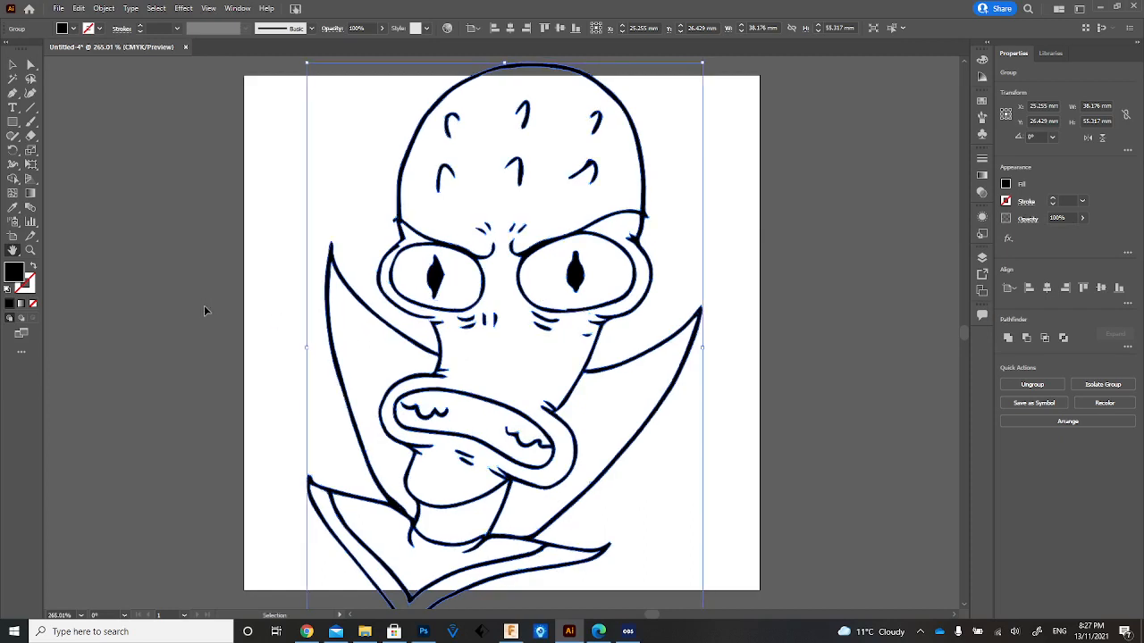
{"action": "key", "text": "ctrl+z"}
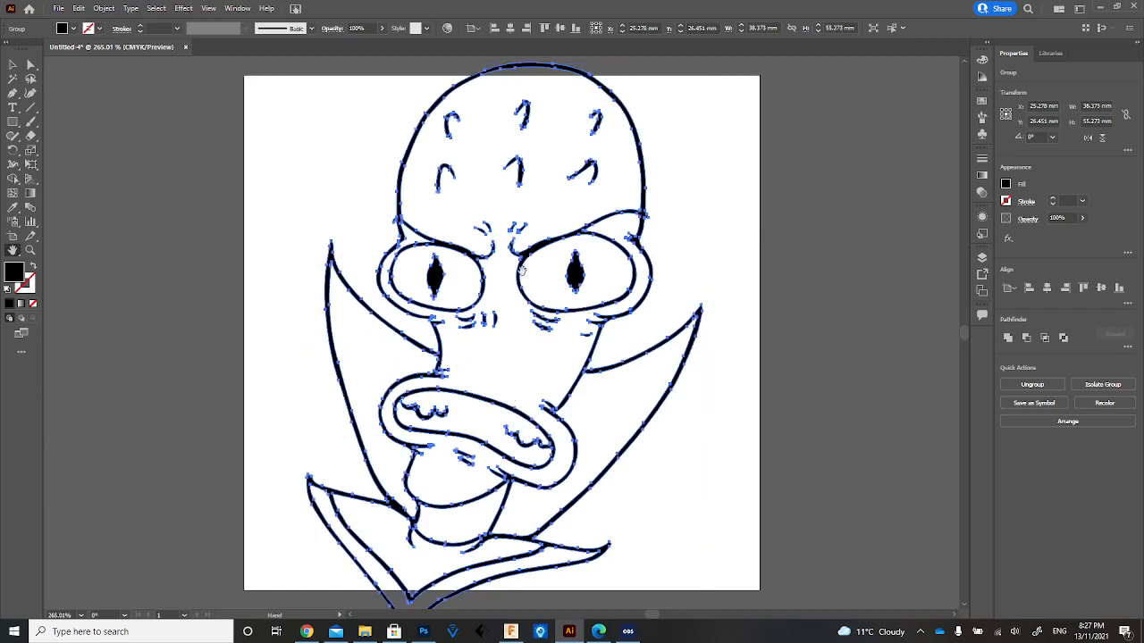
Simplify the whole black linework group with the Simplify path command, moving the anchor-point slider slightly towards more points.
{"action": "left_click", "coordinate": [12, 66]}
{"action": "left_click", "coordinate": [162, 312]}
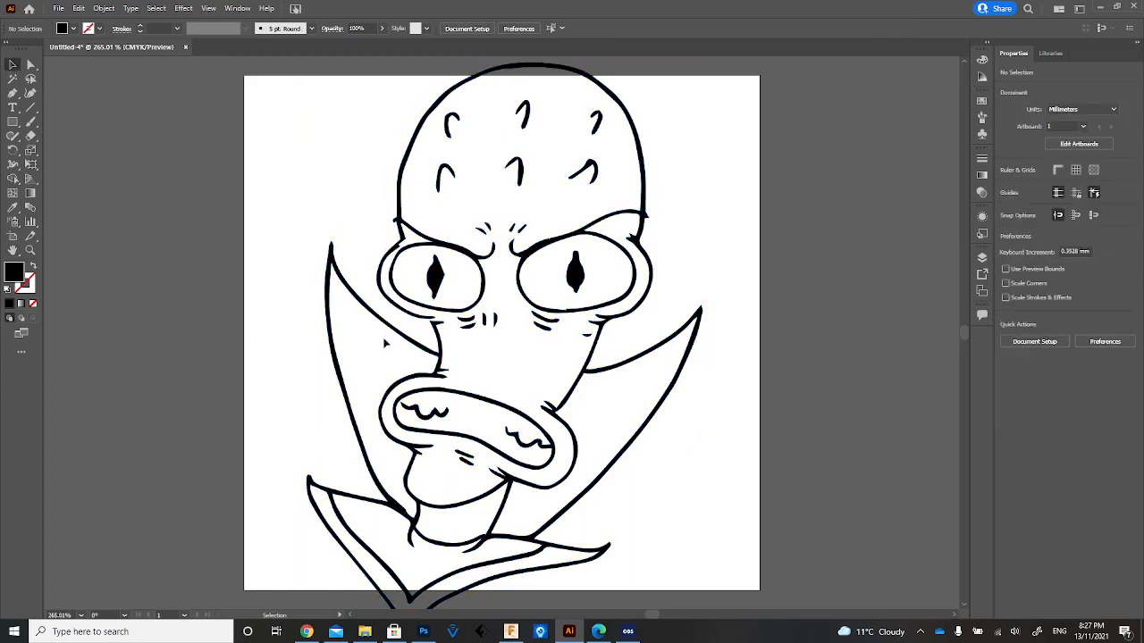
{"action": "left_click", "coordinate": [322, 330]}
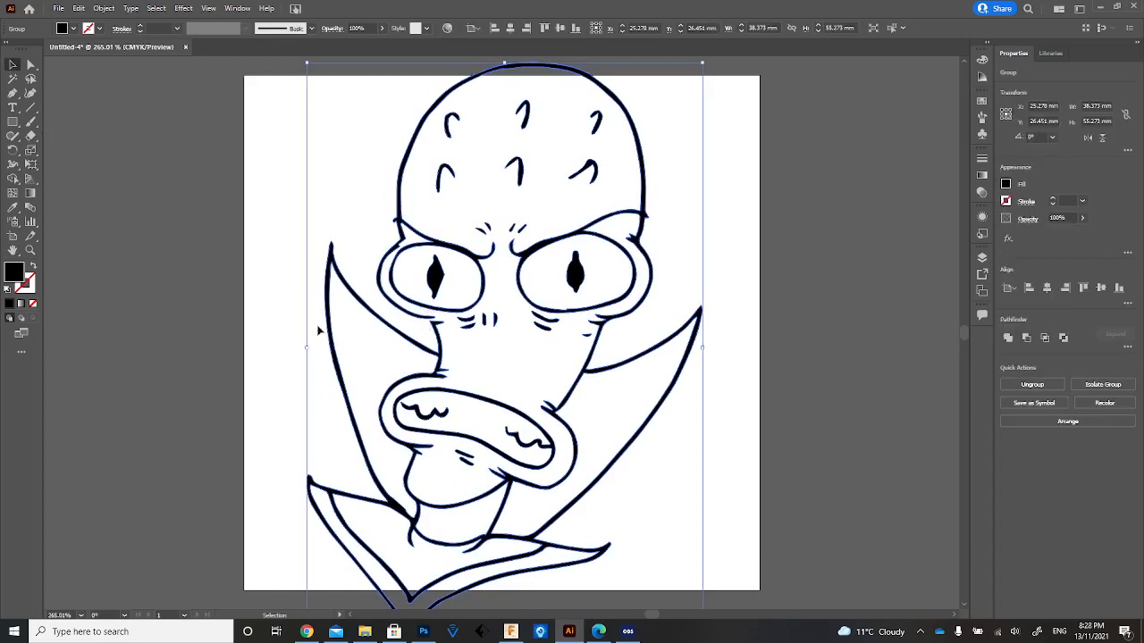
{"action": "left_click", "coordinate": [104, 8]}
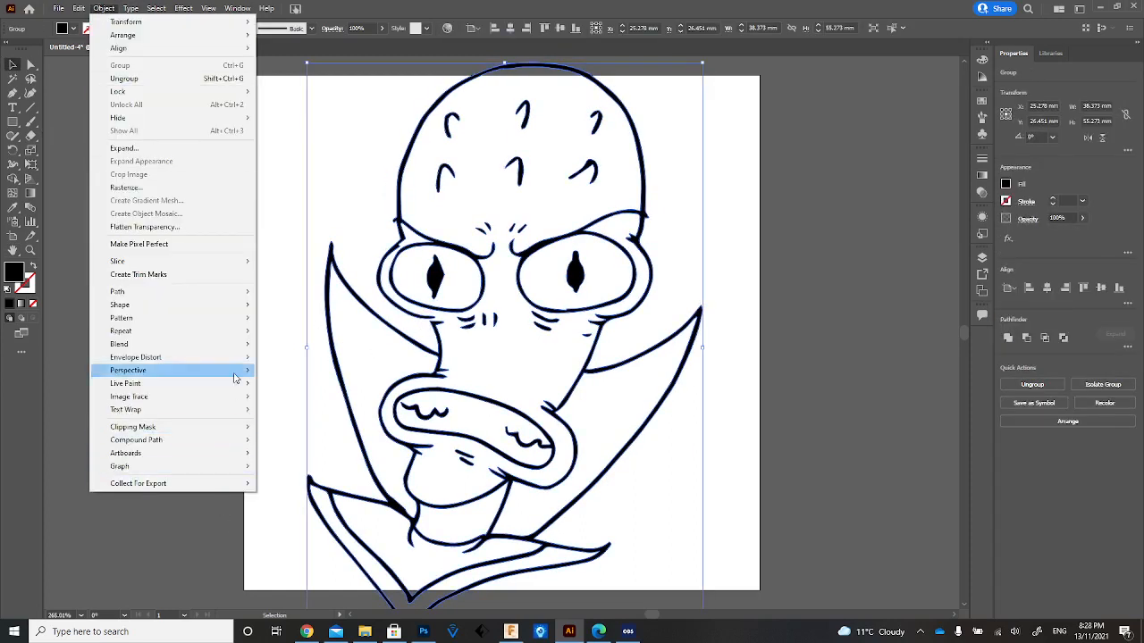
{"action": "mouse_move", "coordinate": [251, 301]}
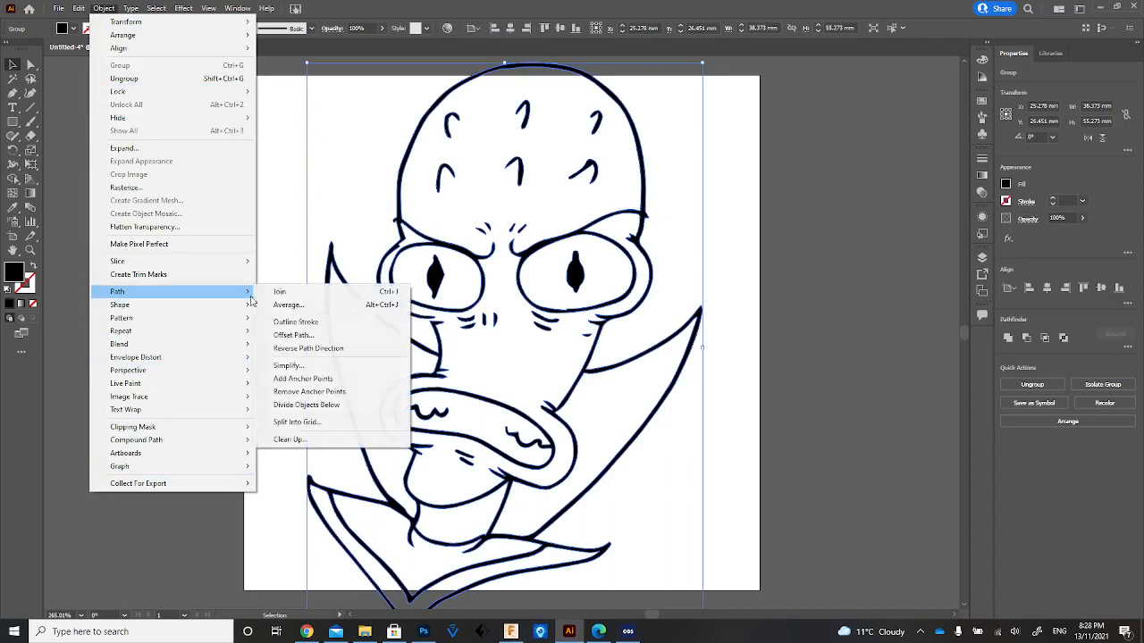
{"action": "left_click", "coordinate": [287, 365]}
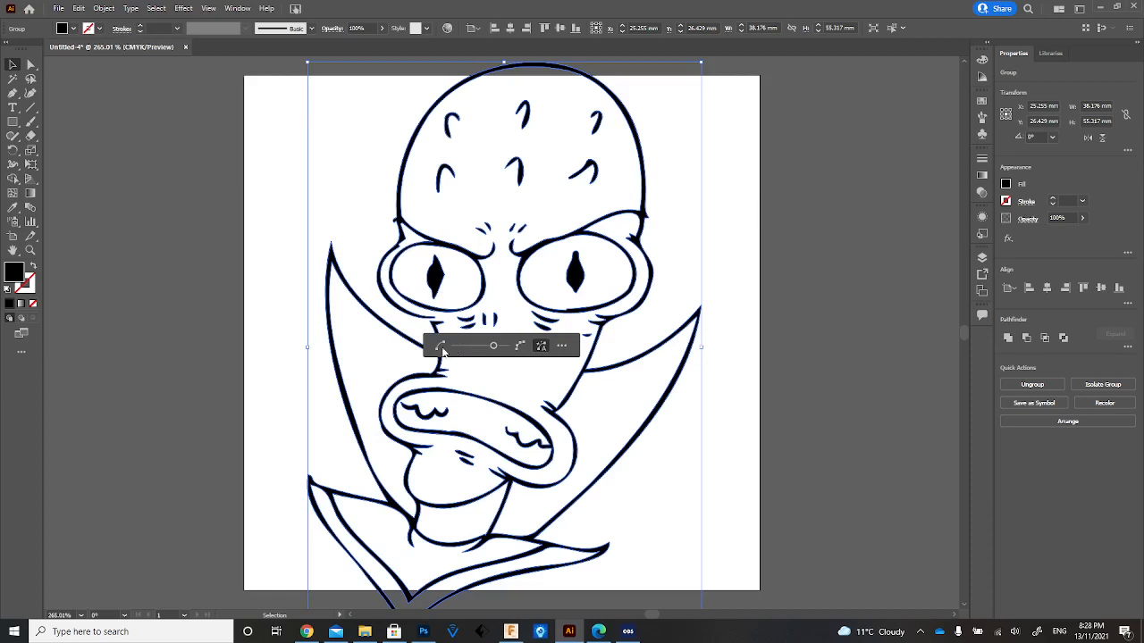
{"action": "mouse_move", "coordinate": [491, 347]}
{"action": "left_mouse_down"}
{"action": "mouse_move", "coordinate": [465, 347]}
{"action": "mouse_move", "coordinate": [513, 351]}
{"action": "mouse_move", "coordinate": [499, 347]}
{"action": "left_mouse_up"}
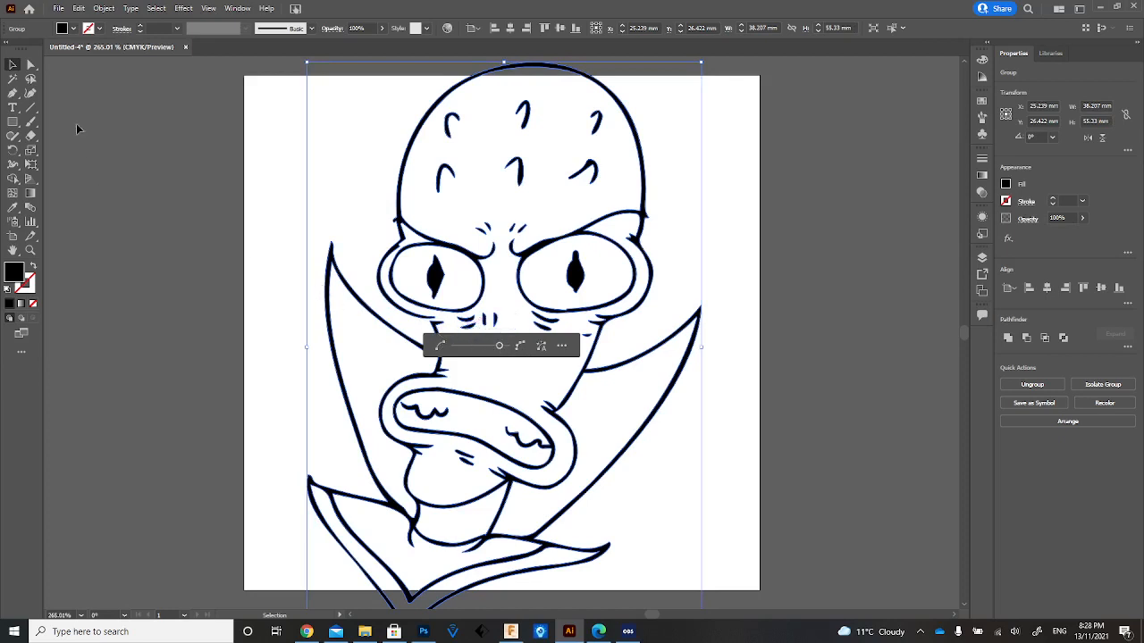
{"action": "left_click", "coordinate": [123, 120]}
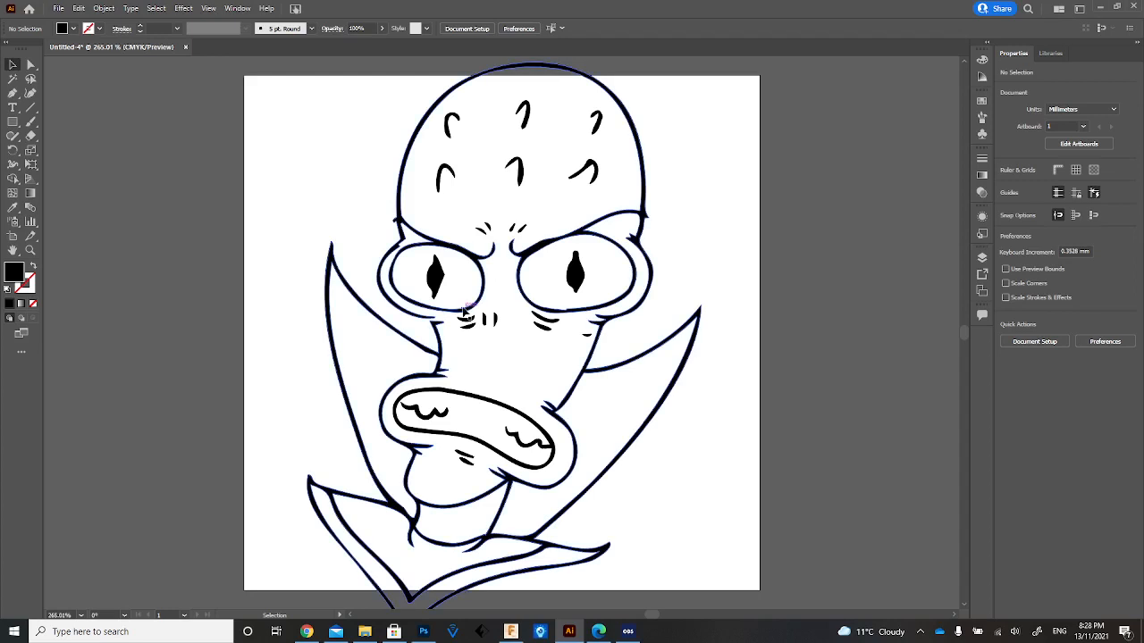
Scale the alien linework down proportionally to about 33.5 by 48.5 mm and position it fully inside the artboard.
{"action": "left_click", "coordinate": [455, 241]}
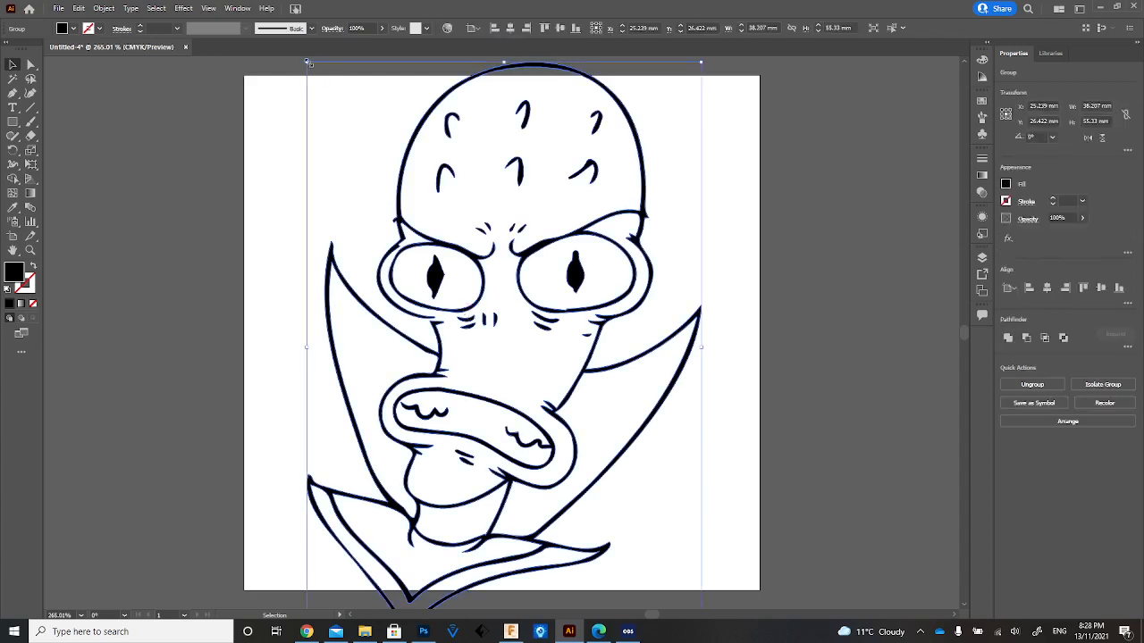
{"action": "left_click_drag", "start_coordinate": [308, 63], "coordinate": [335, 103]}
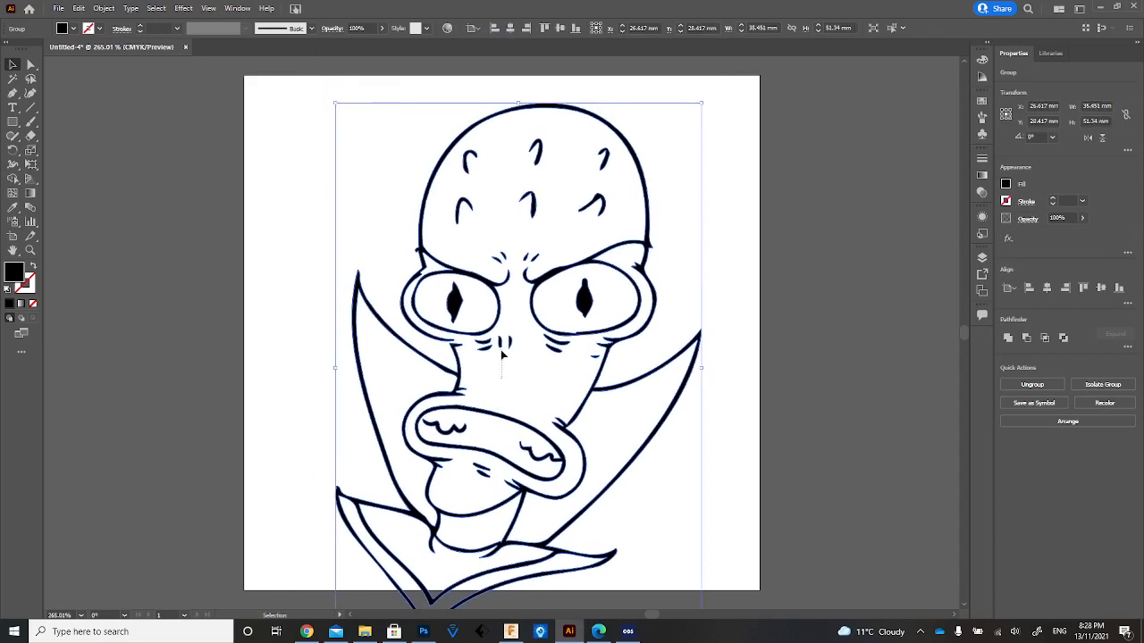
{"action": "left_click_drag", "start_coordinate": [502, 315], "coordinate": [496, 295]}
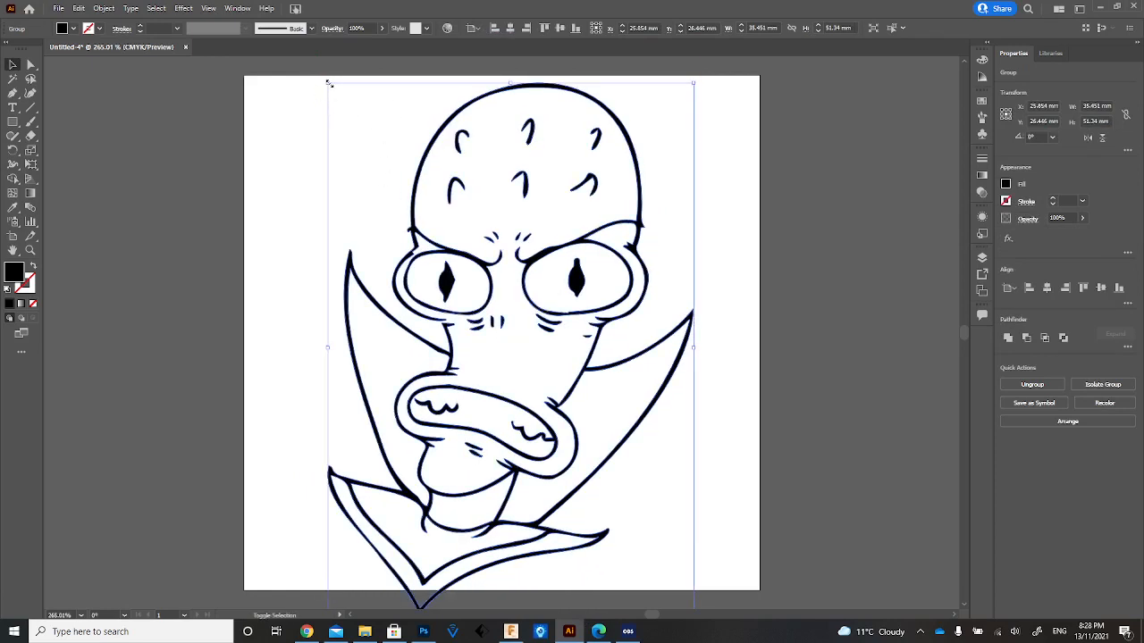
{"action": "left_click_drag", "start_coordinate": [329, 83], "coordinate": [348, 106]}
{"action": "left_click_drag", "start_coordinate": [563, 302], "coordinate": [558, 270]}
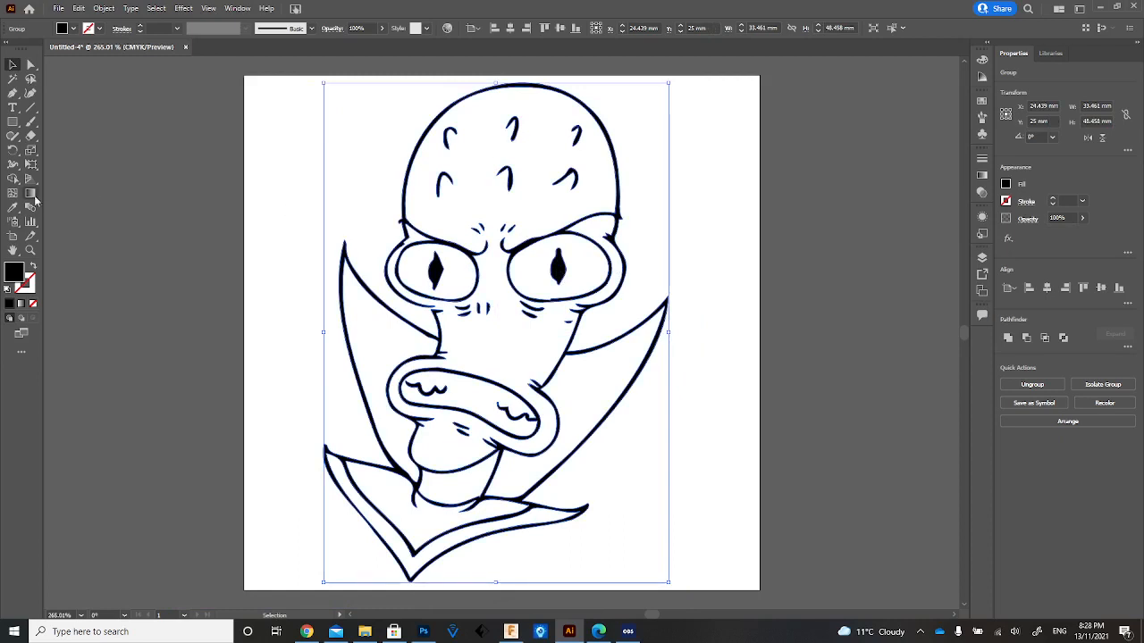
{"action": "left_click", "coordinate": [109, 189]}
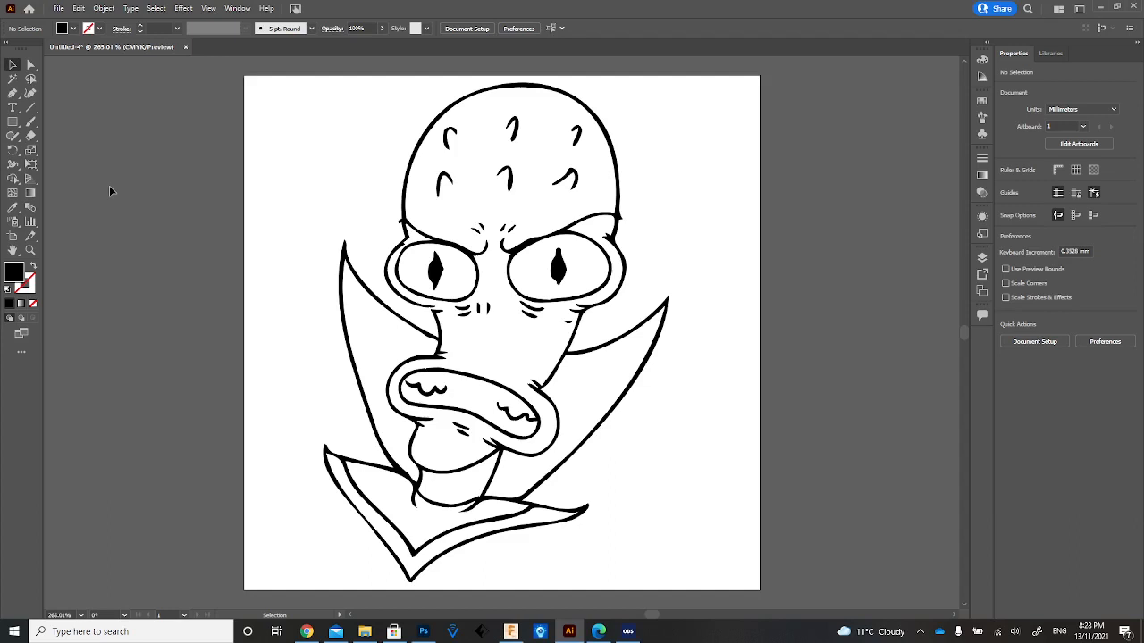
Export the artwork to the Downloads folder as an Autodesk RealDWG DXF file named AKKLIEN.
{"action": "left_click", "coordinate": [56, 9]}
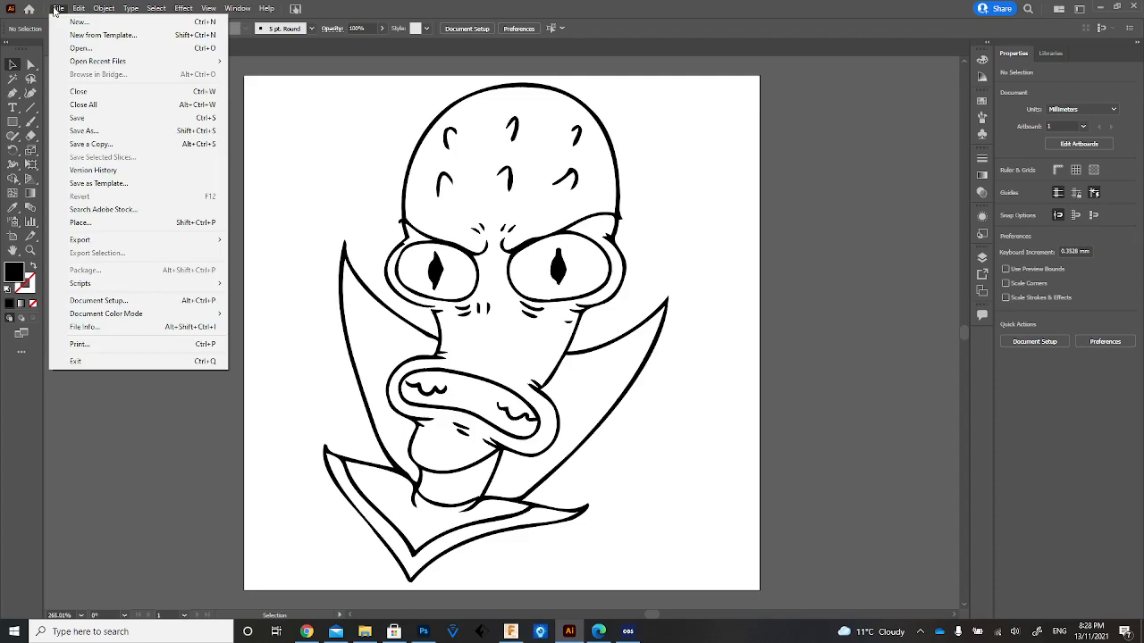
{"action": "mouse_move", "coordinate": [121, 239]}
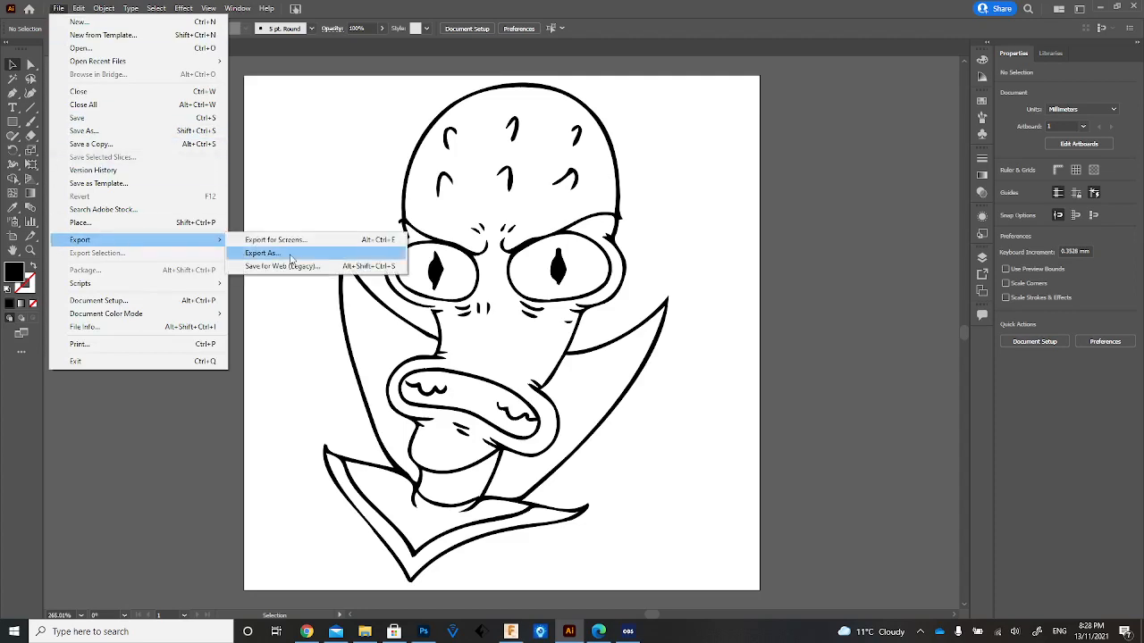
{"action": "left_click", "coordinate": [290, 256]}
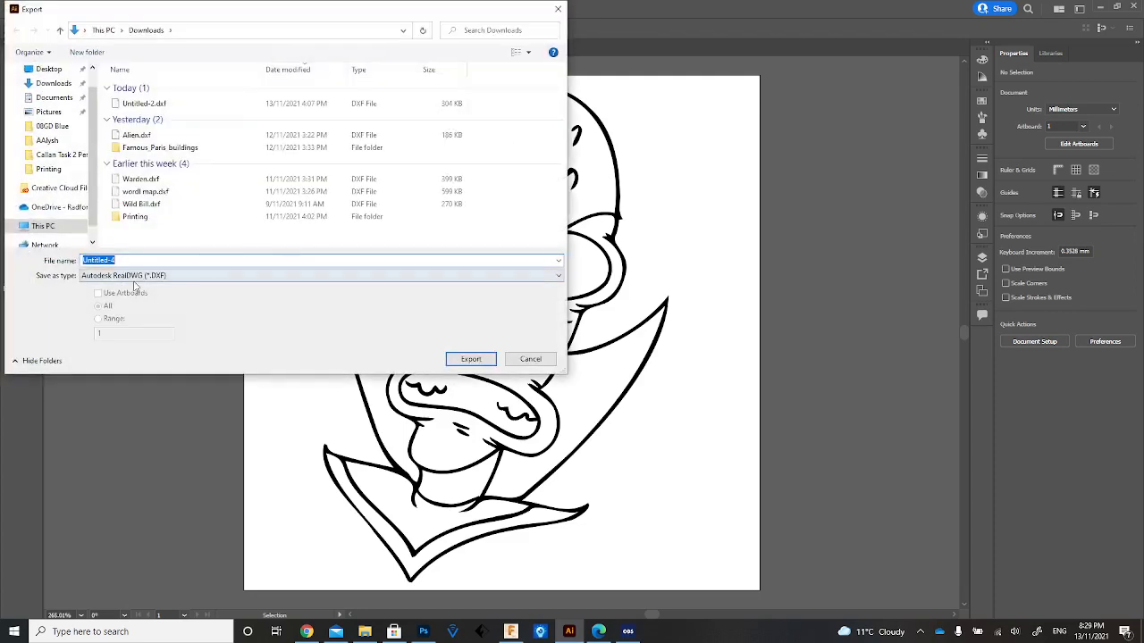
{"action": "left_click", "coordinate": [170, 277]}
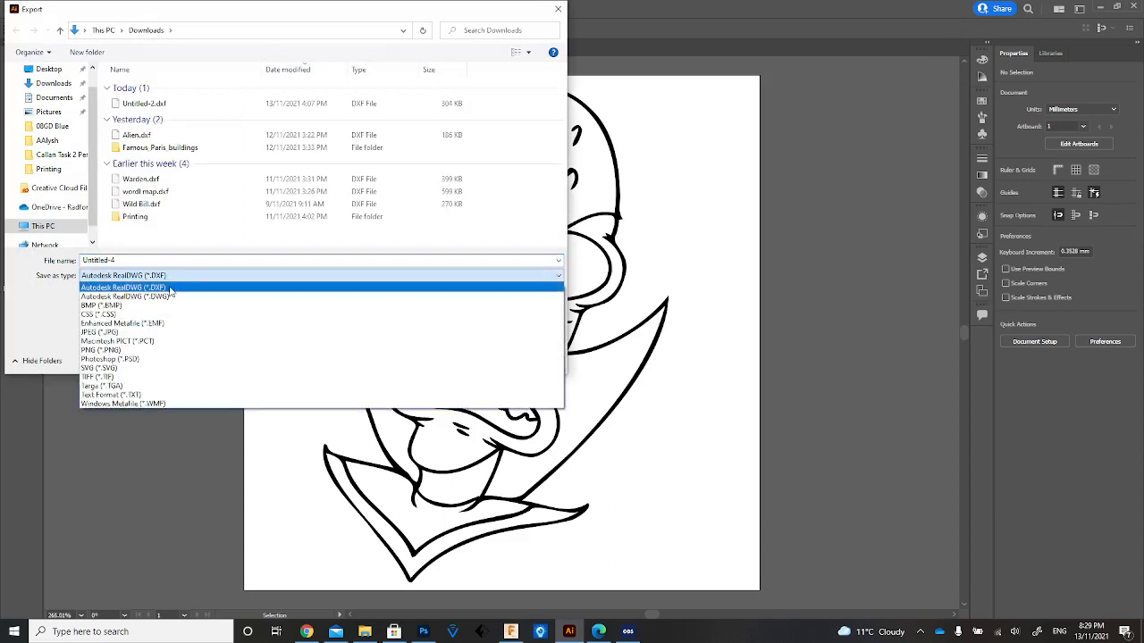
{"action": "left_click", "coordinate": [313, 287]}
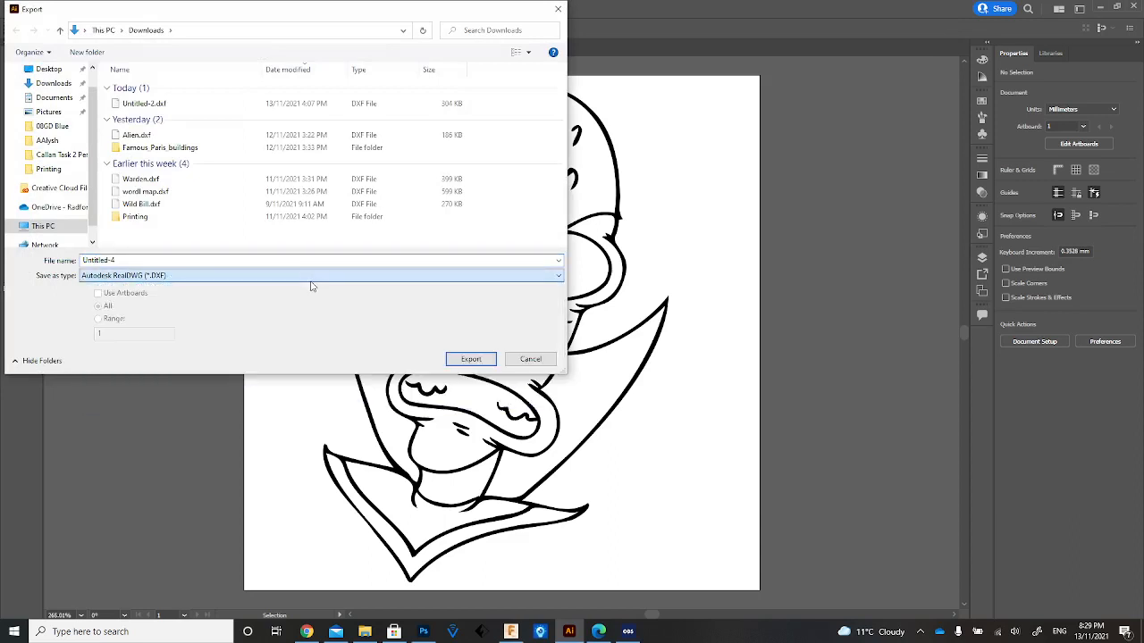
{"action": "left_click", "coordinate": [207, 276]}
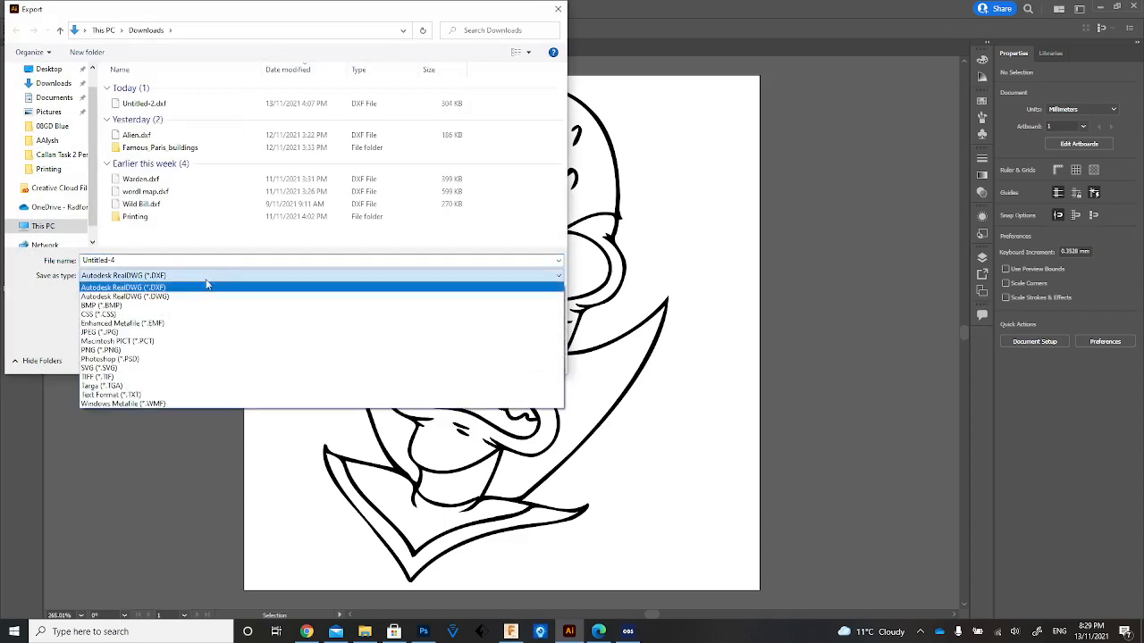
{"action": "left_click", "coordinate": [148, 261]}
{"action": "left_click", "coordinate": [148, 261]}
{"action": "type", "text": "AKKLIEN"}
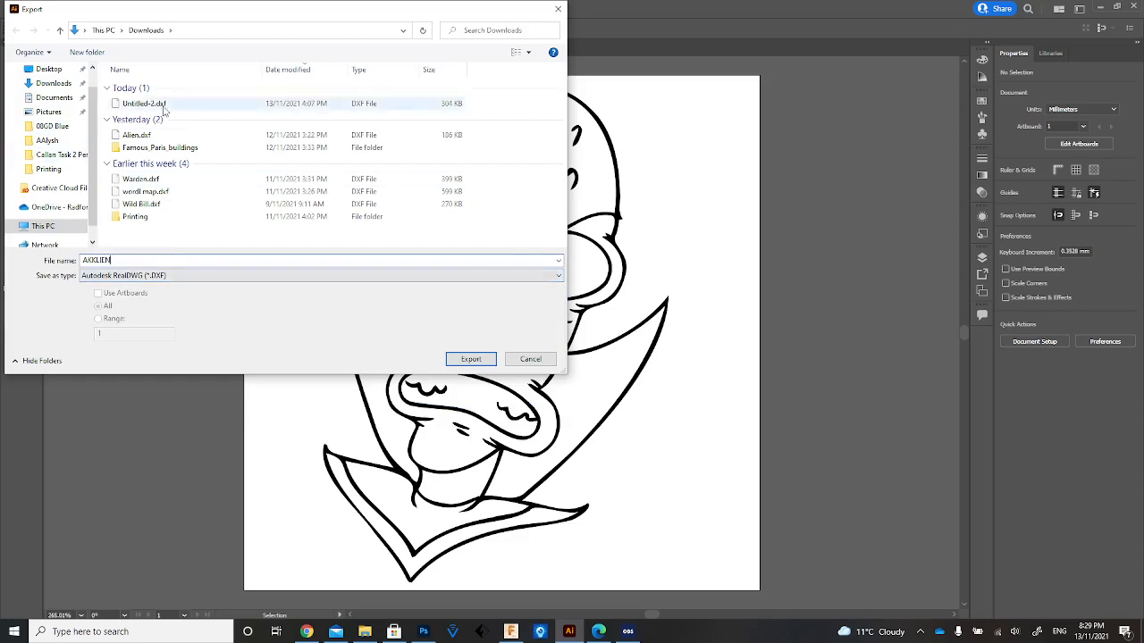
{"action": "left_click", "coordinate": [469, 361]}
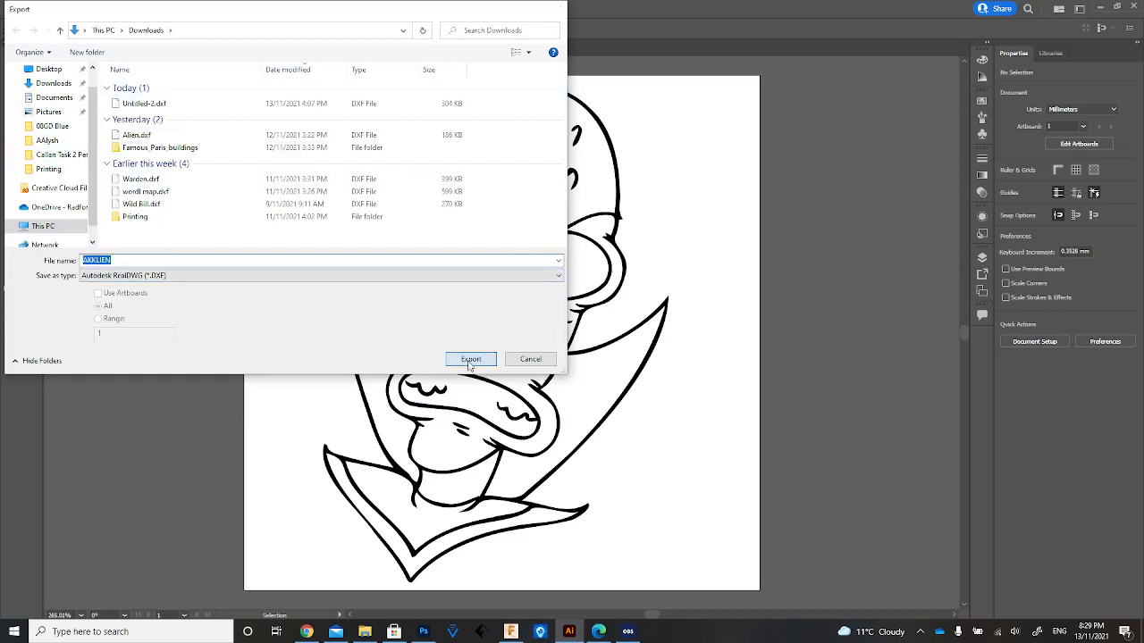
{"action": "left_click", "coordinate": [603, 454]}
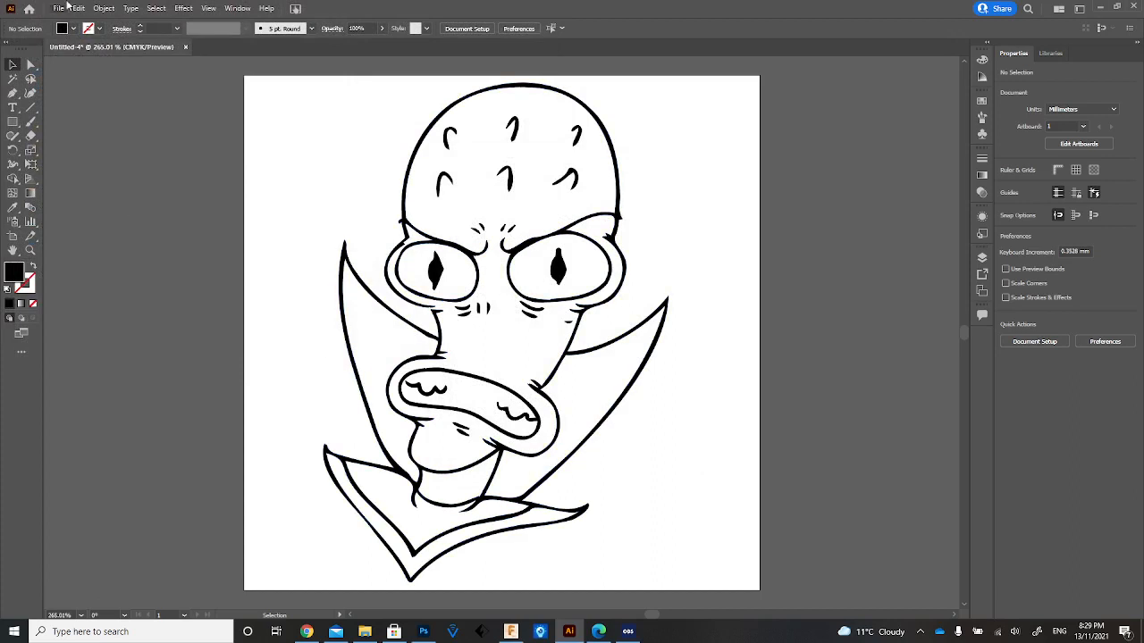
{"action": "left_click", "coordinate": [66, 7]}
{"action": "mouse_move", "coordinate": [123, 241]}
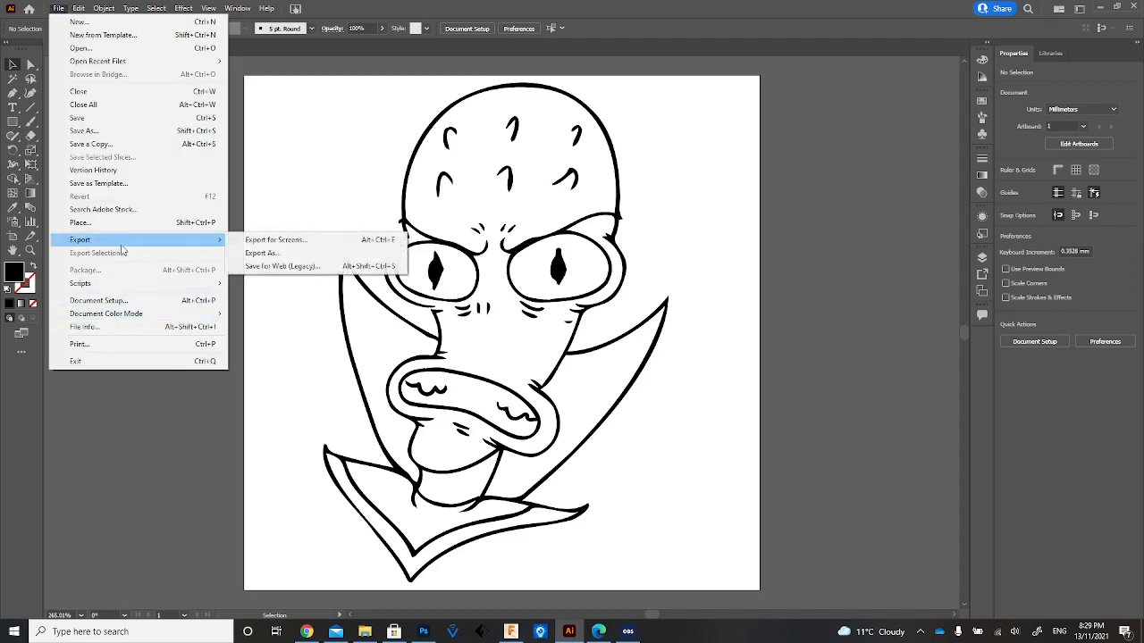
{"action": "left_click", "coordinate": [251, 254]}
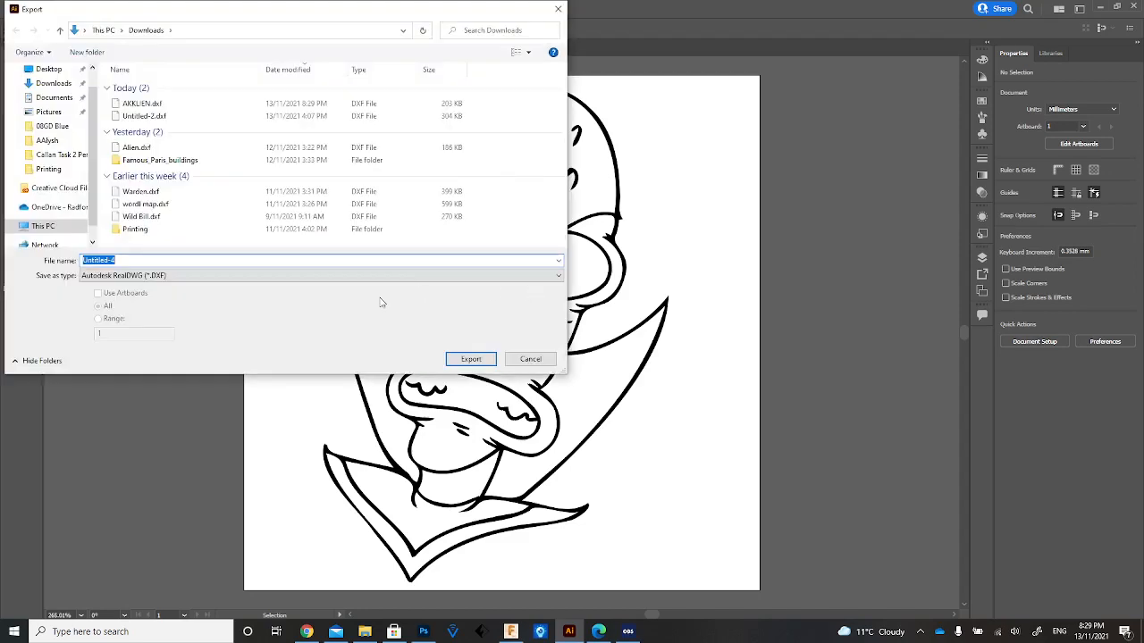
{"action": "left_click", "coordinate": [528, 359]}
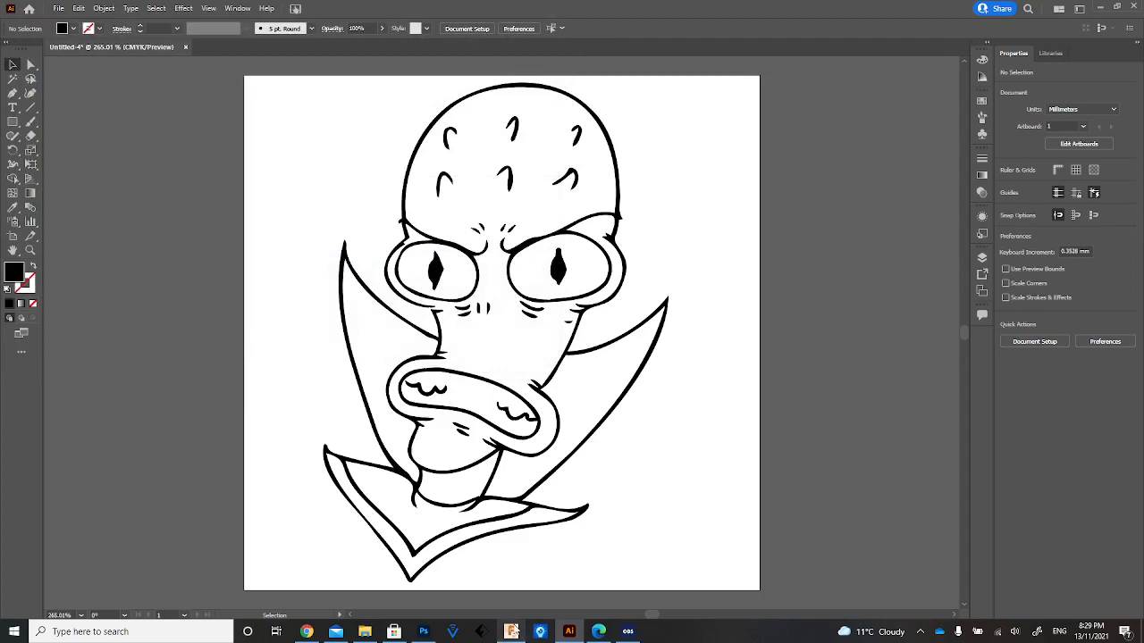
Switch to Fusion 360 and examine the finished Space Emperor game piece and its engraved facial lines up close.
{"action": "left_click", "coordinate": [510, 632]}
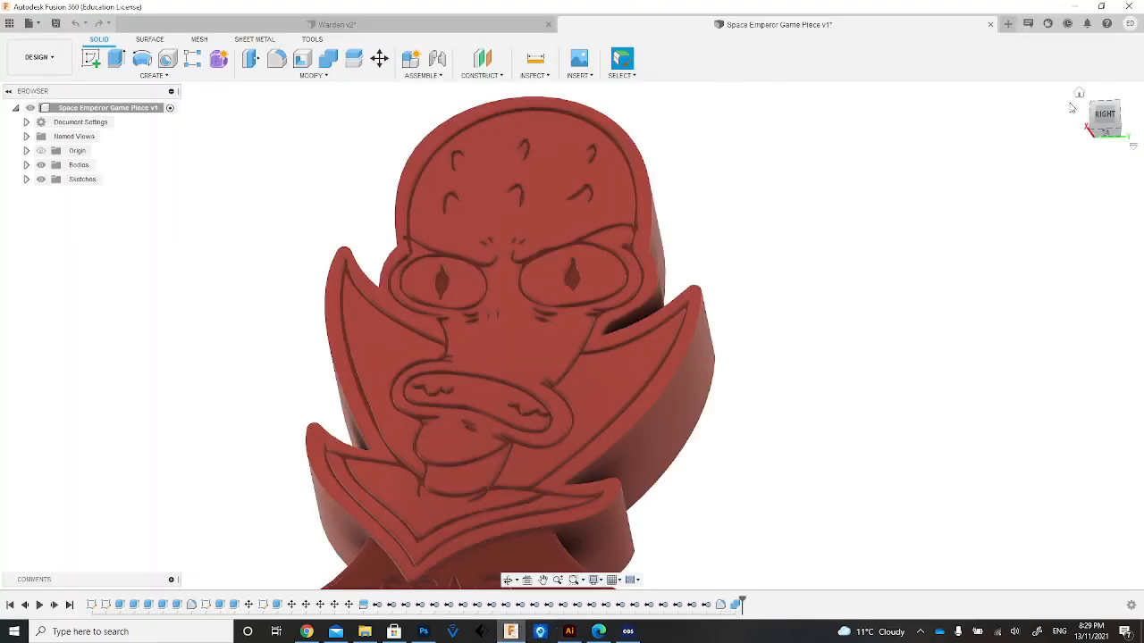
{"action": "left_click", "coordinate": [1079, 94]}
{"action": "left_click", "coordinate": [1101, 121]}
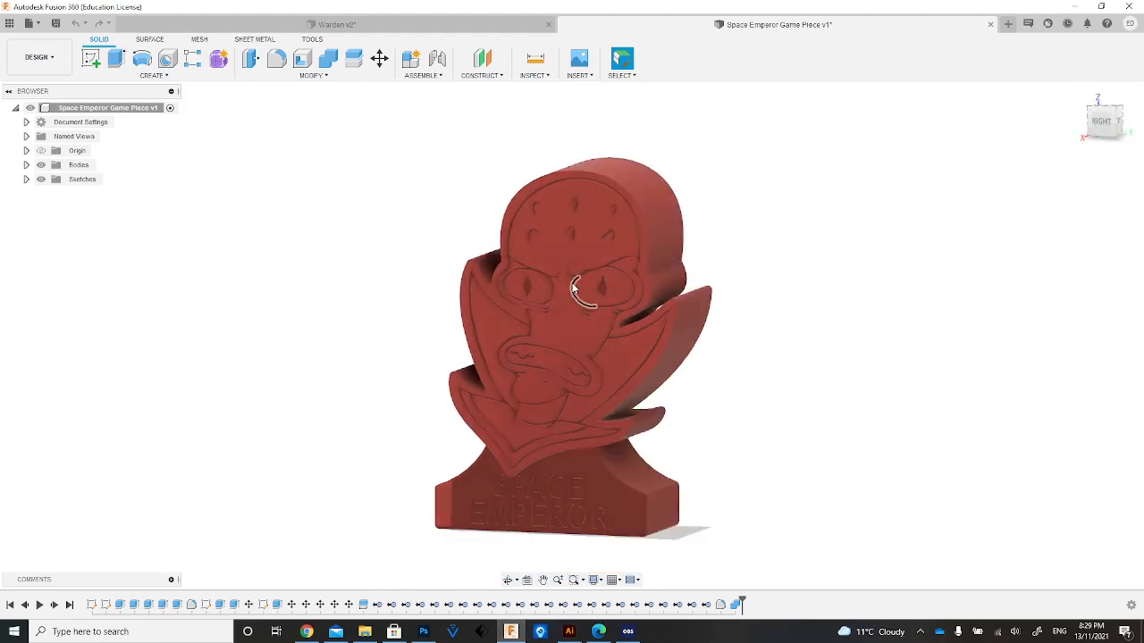
{"action": "scroll", "coordinate": [581, 259], "scroll_direction": "up", "scroll_amount": 5}
{"action": "scroll", "coordinate": [577, 273], "scroll_direction": "up", "scroll_amount": 3}
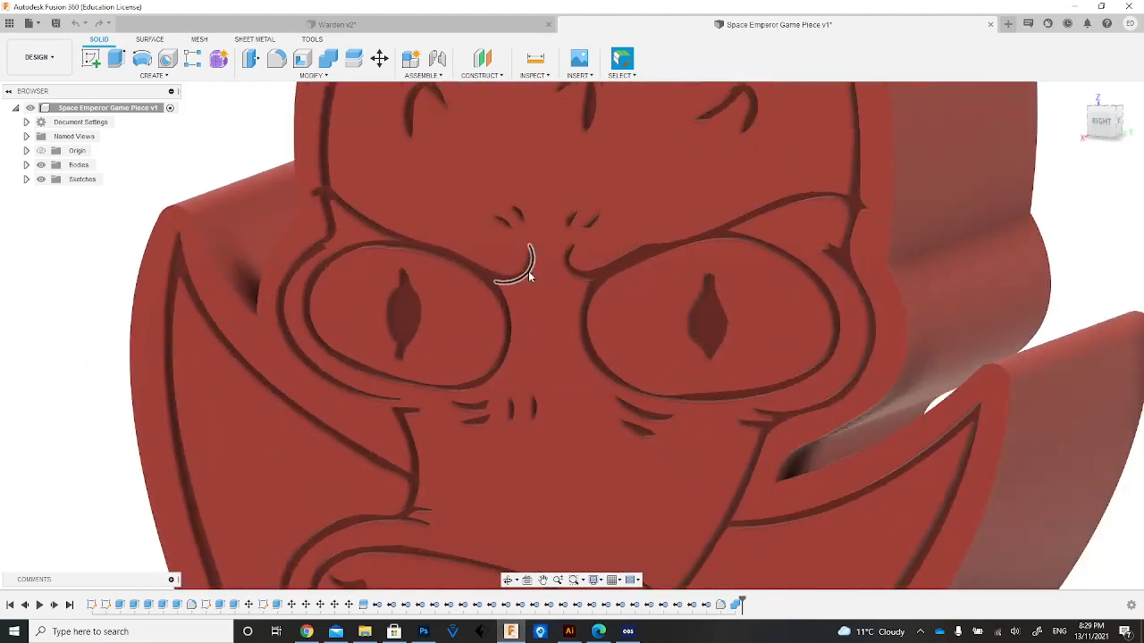
{"action": "scroll", "coordinate": [528, 276], "scroll_direction": "down", "scroll_amount": 5}
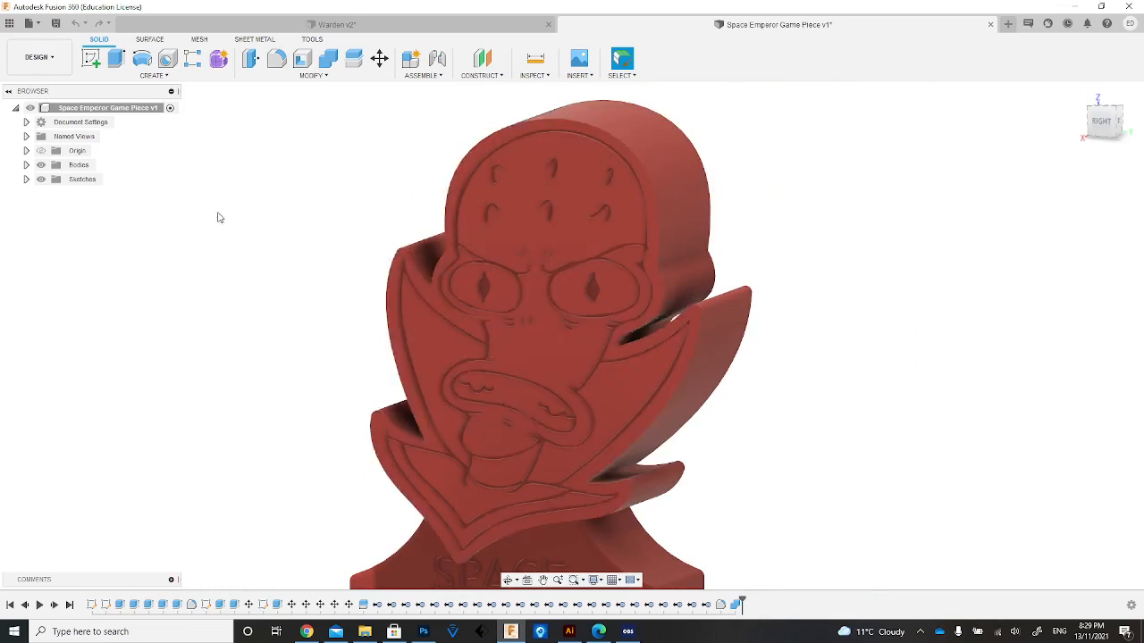
Start a new empty design for the alien game piece.
{"action": "left_click", "coordinate": [1008, 24]}
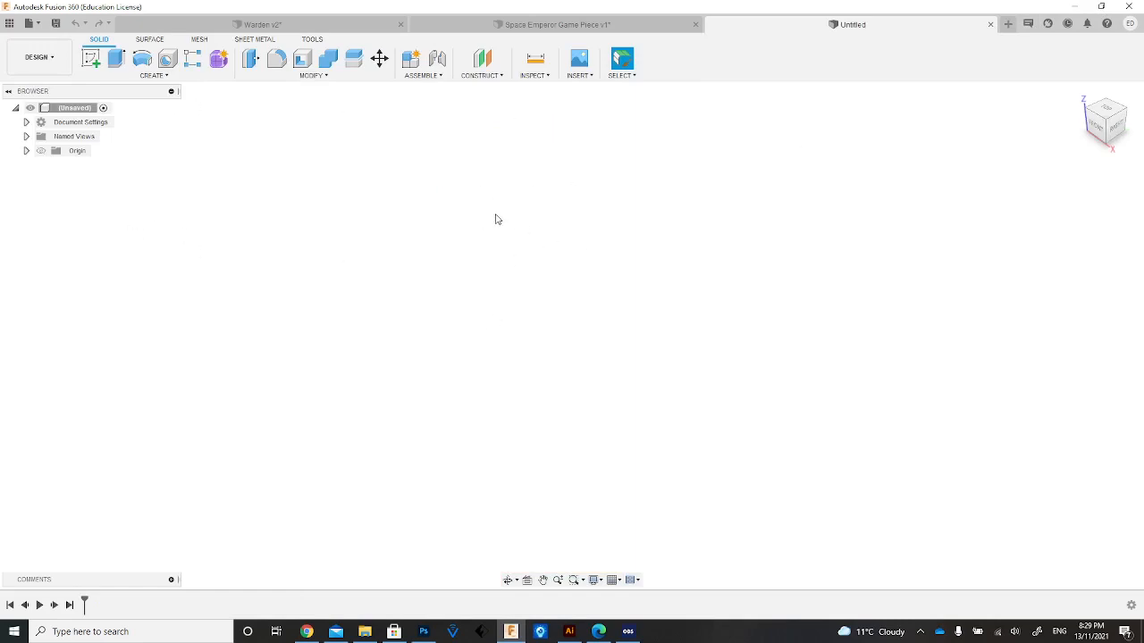
{"action": "left_click", "coordinate": [583, 76]}
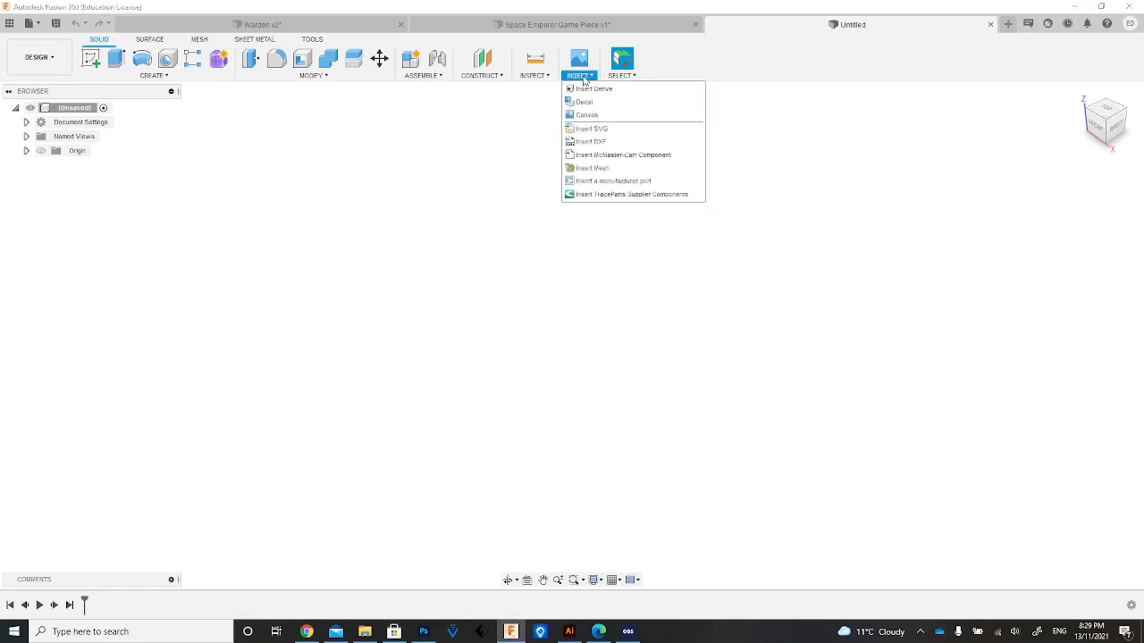
{"action": "left_click", "coordinate": [601, 142]}
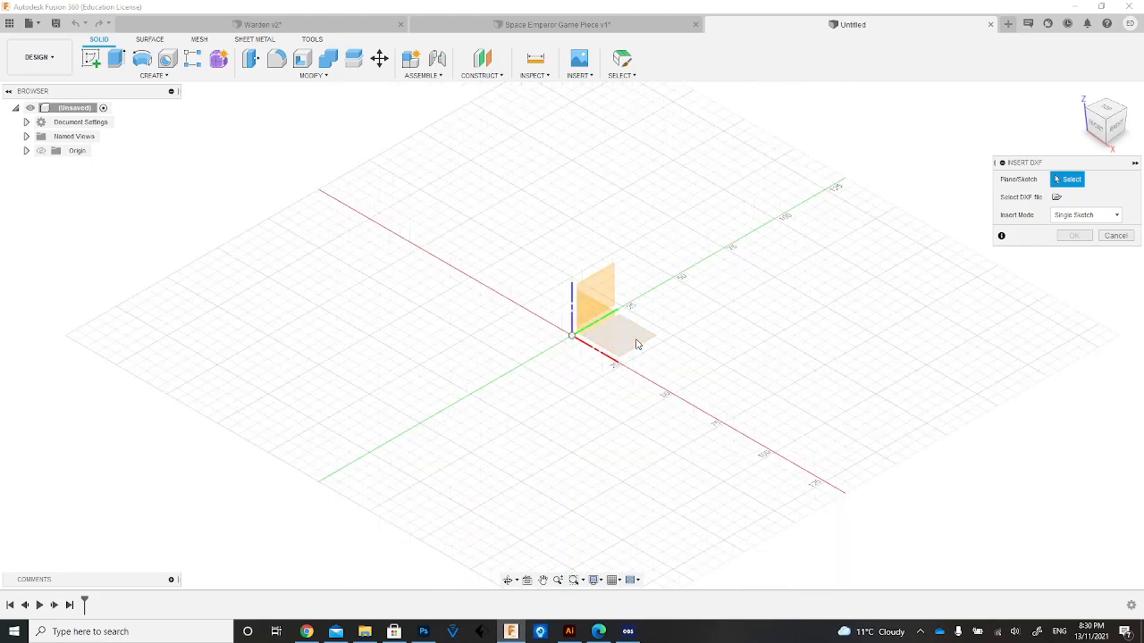
{"action": "left_click", "coordinate": [592, 291]}
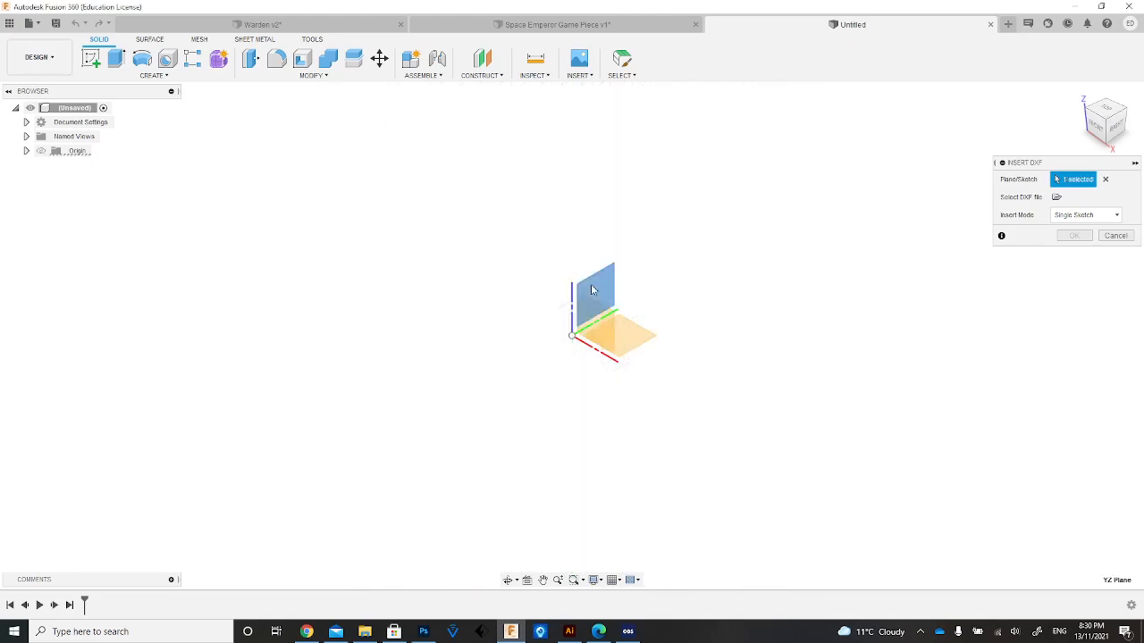
{"action": "left_click", "coordinate": [1057, 198]}
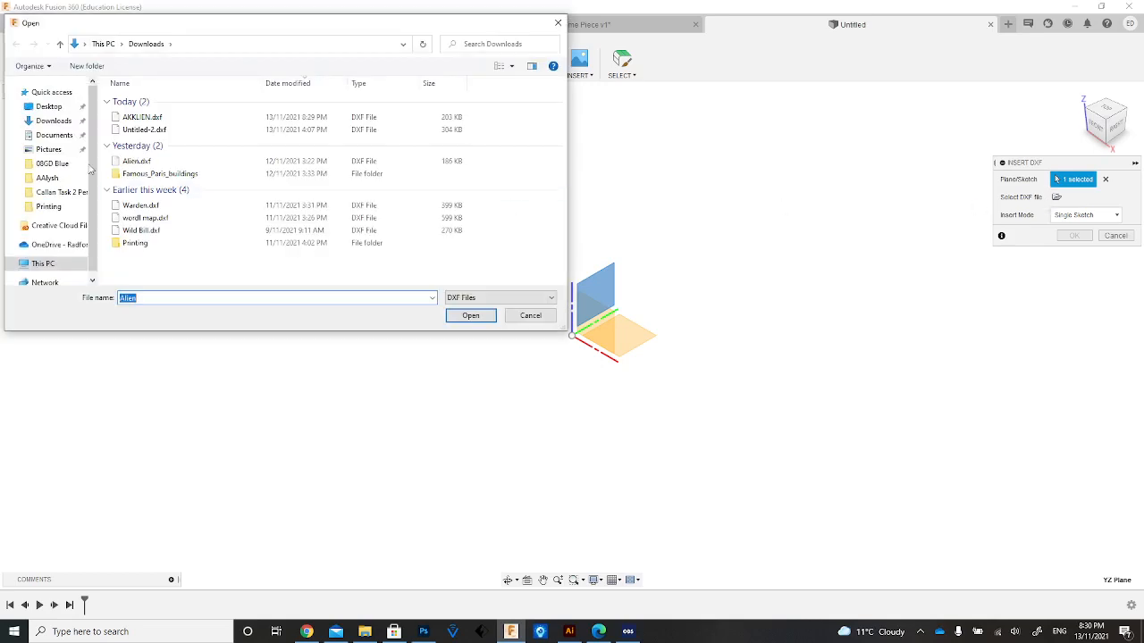
{"action": "double_click", "coordinate": [256, 117]}
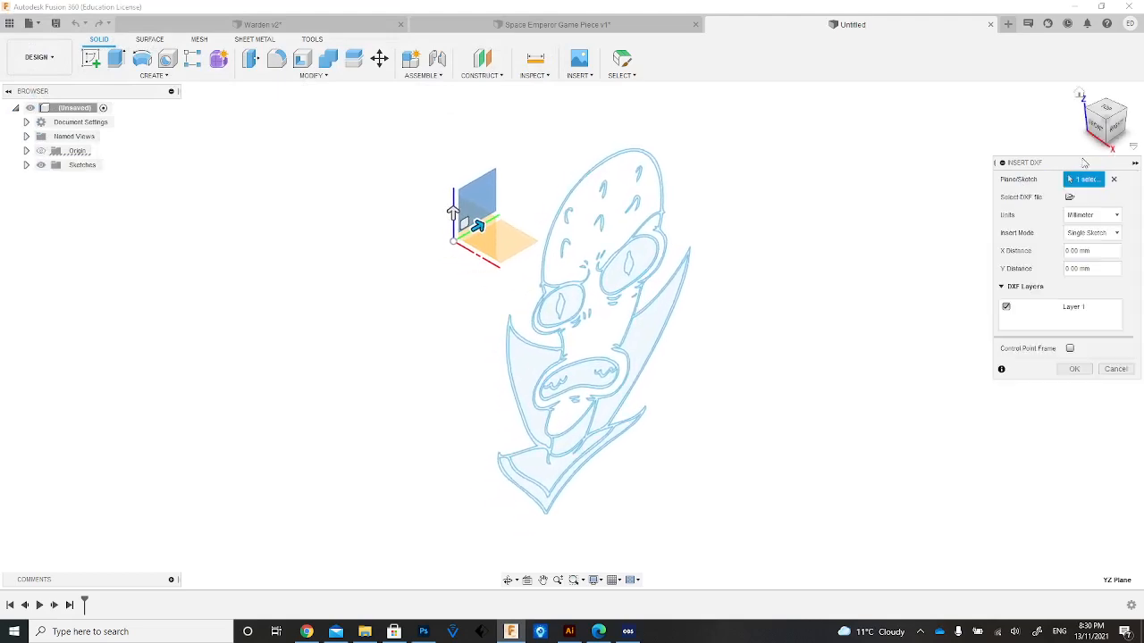
{"action": "left_click", "coordinate": [1077, 215]}
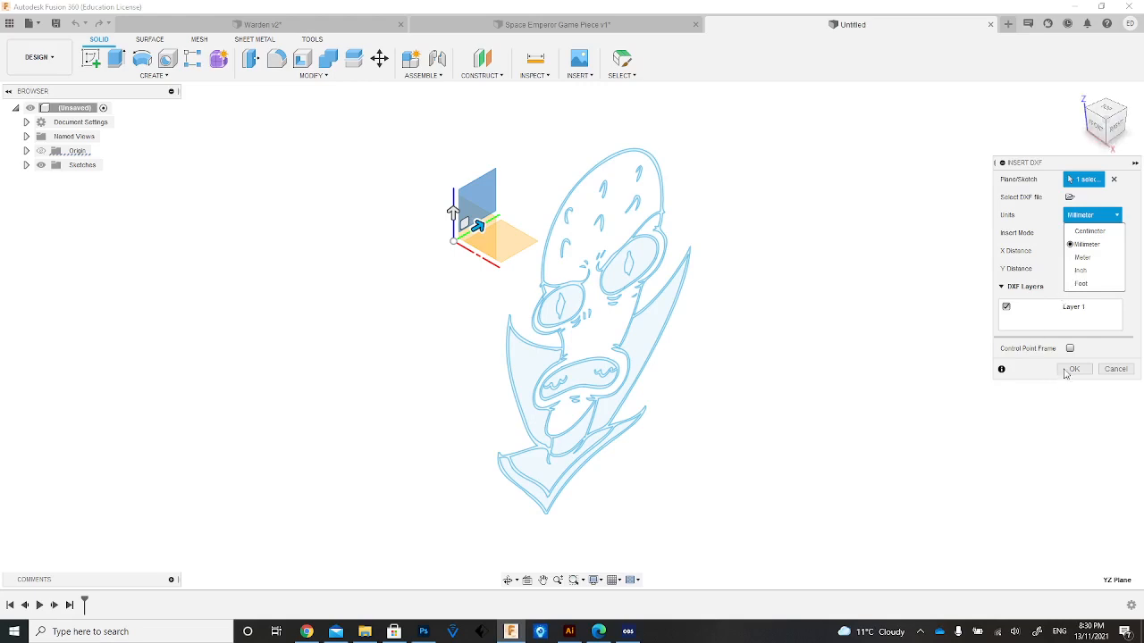
{"action": "left_click", "coordinate": [1122, 130]}
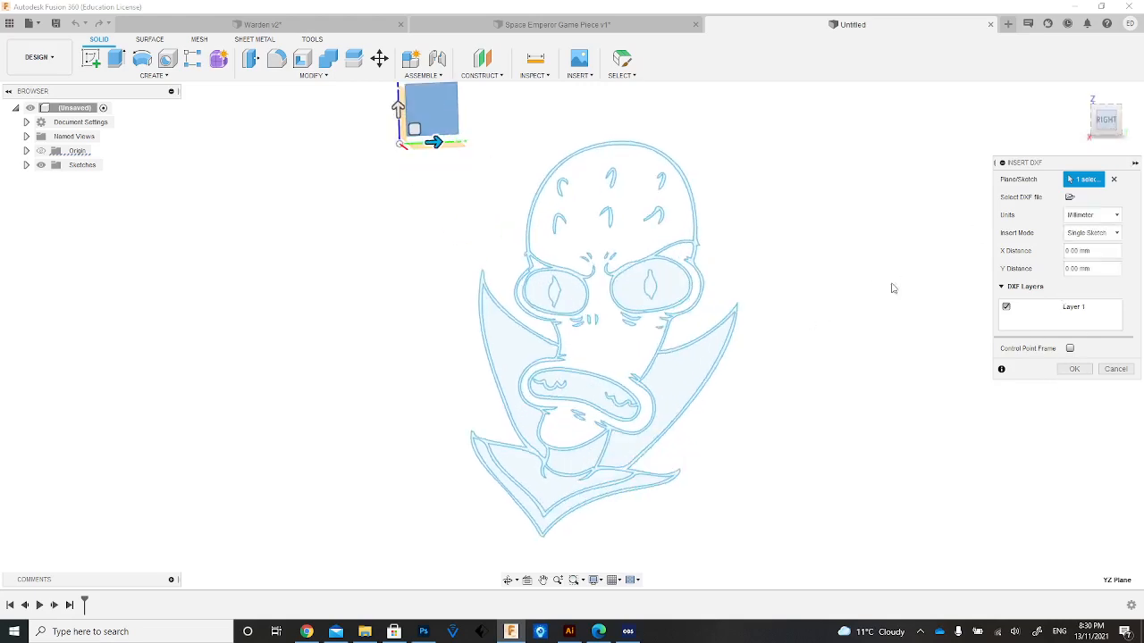
{"action": "left_click_drag", "start_coordinate": [438, 136], "coordinate": [260, 136]}
{"action": "scroll", "coordinate": [338, 209], "scroll_direction": "up", "scroll_amount": 2}
{"action": "scroll", "coordinate": [307, 191], "scroll_direction": "down", "scroll_amount": 6}
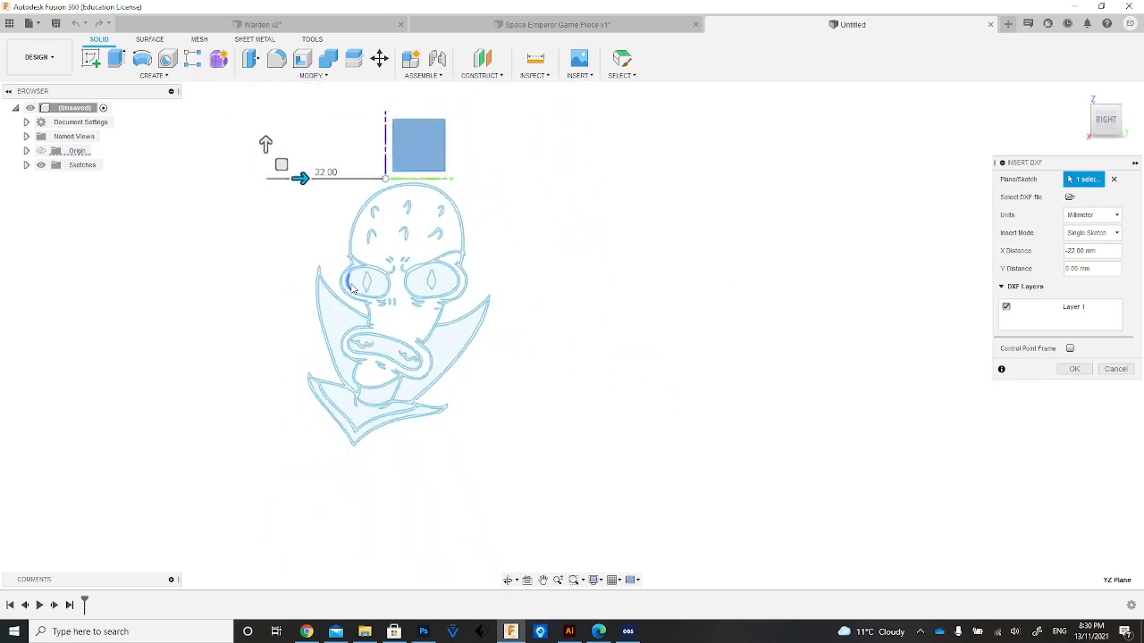
{"action": "left_click_drag", "start_coordinate": [306, 191], "coordinate": [306, 87]}
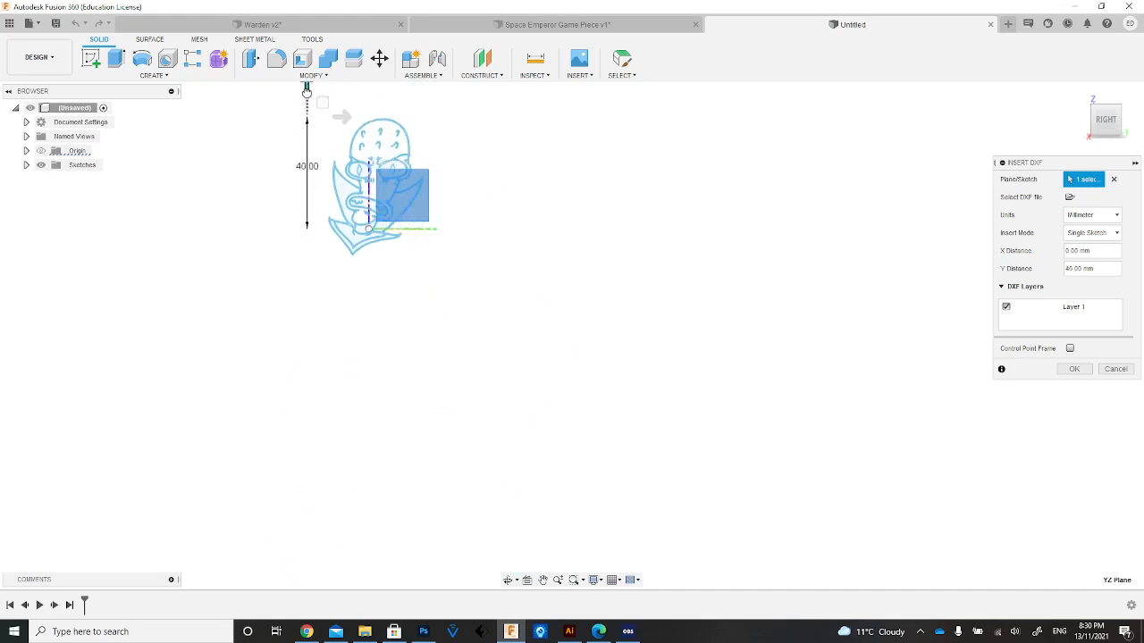
{"action": "left_click", "coordinate": [543, 580]}
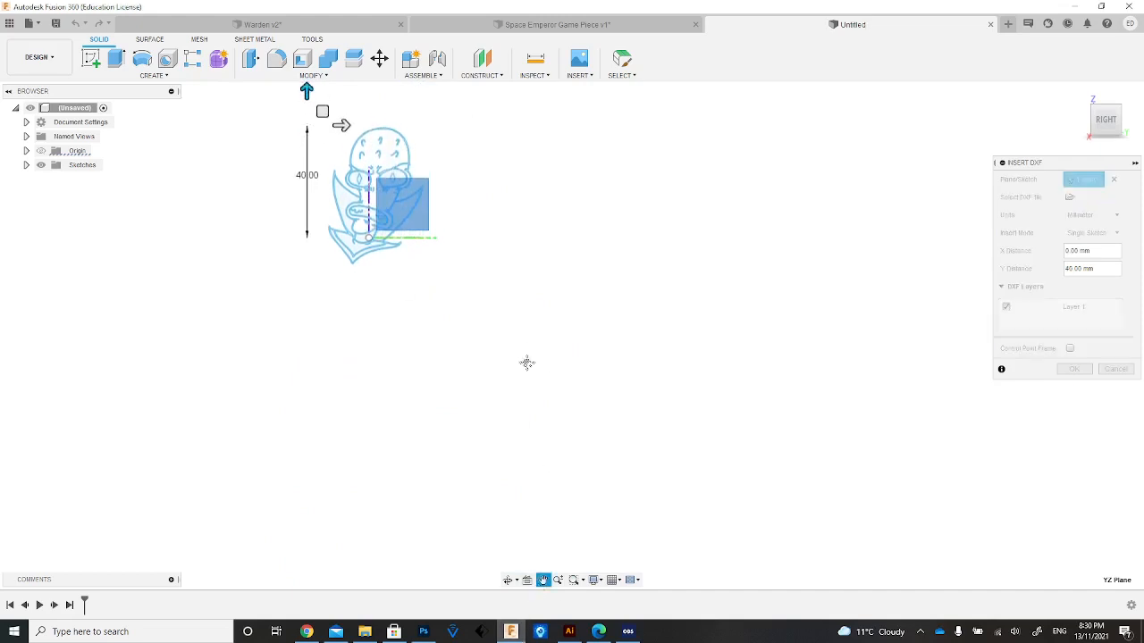
{"action": "left_click_drag", "start_coordinate": [527, 363], "coordinate": [539, 447]}
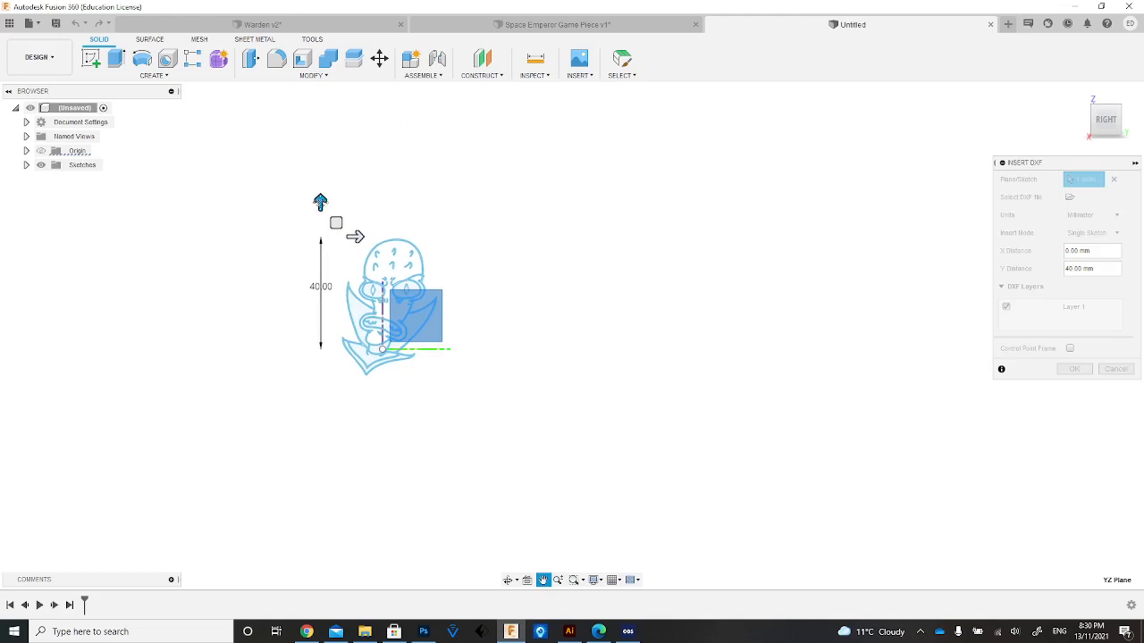
{"action": "key", "text": "Escape"}
{"action": "key", "text": "Escape"}
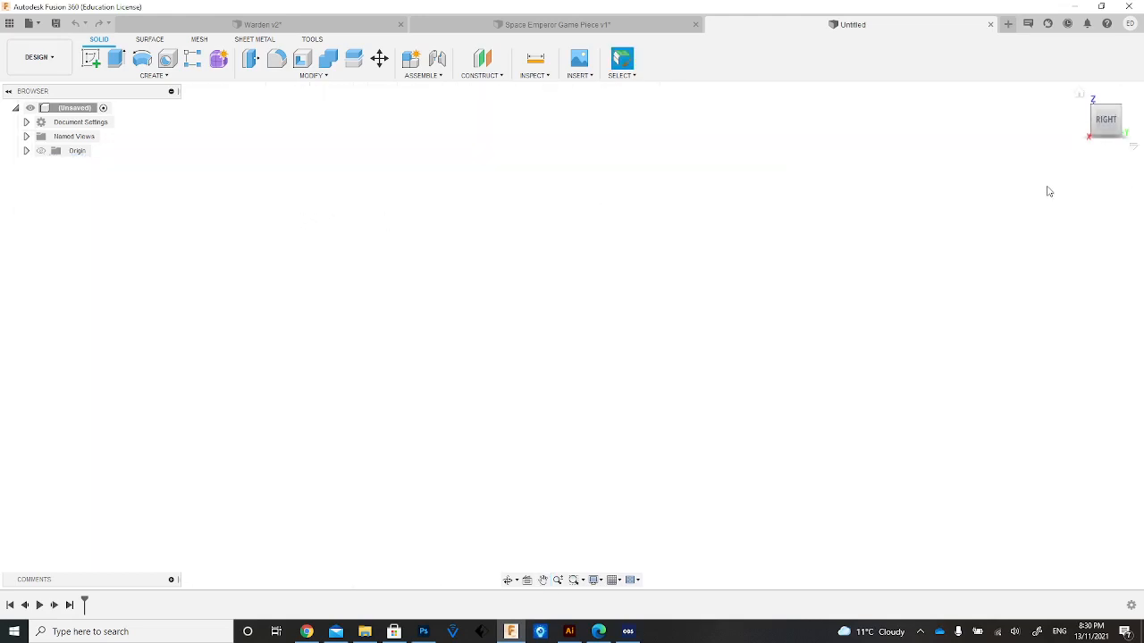
Load AKKLIEN.dxf from the Downloads folder into the Insert DXF command on the vertical YZ plane.
{"action": "left_click", "coordinate": [581, 77]}
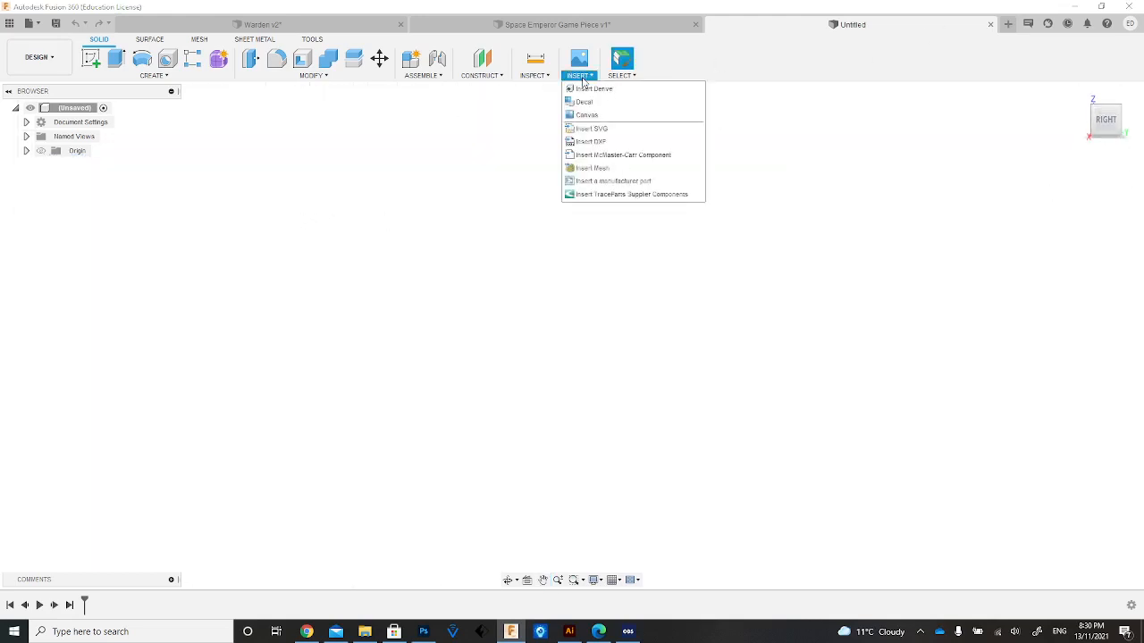
{"action": "left_click", "coordinate": [590, 141]}
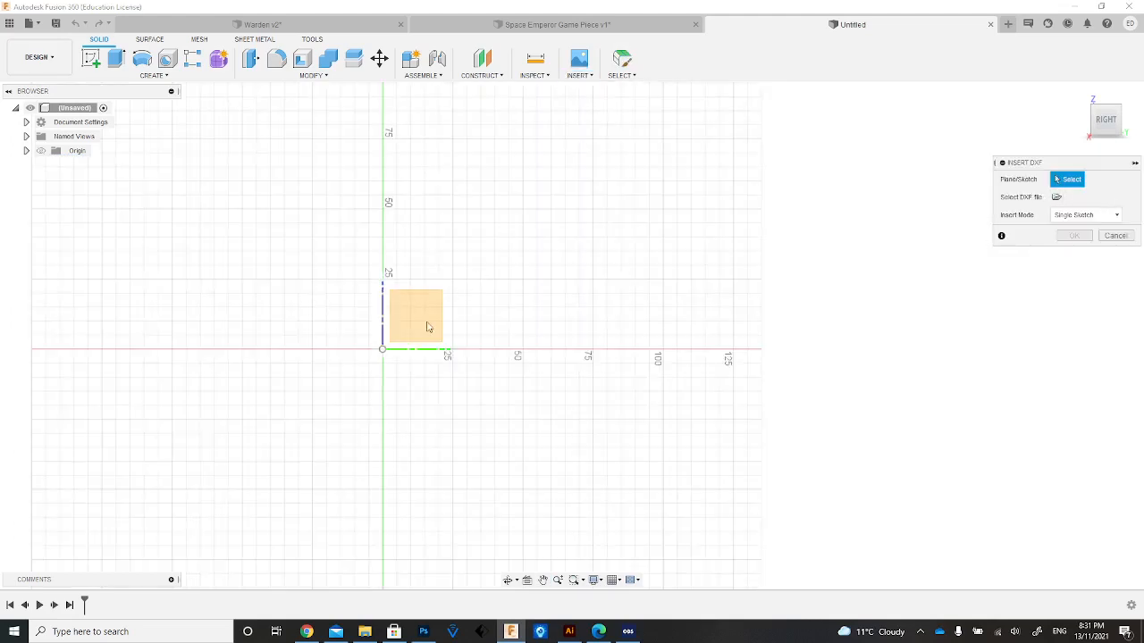
{"action": "left_click", "coordinate": [438, 308]}
{"action": "left_click", "coordinate": [1056, 197]}
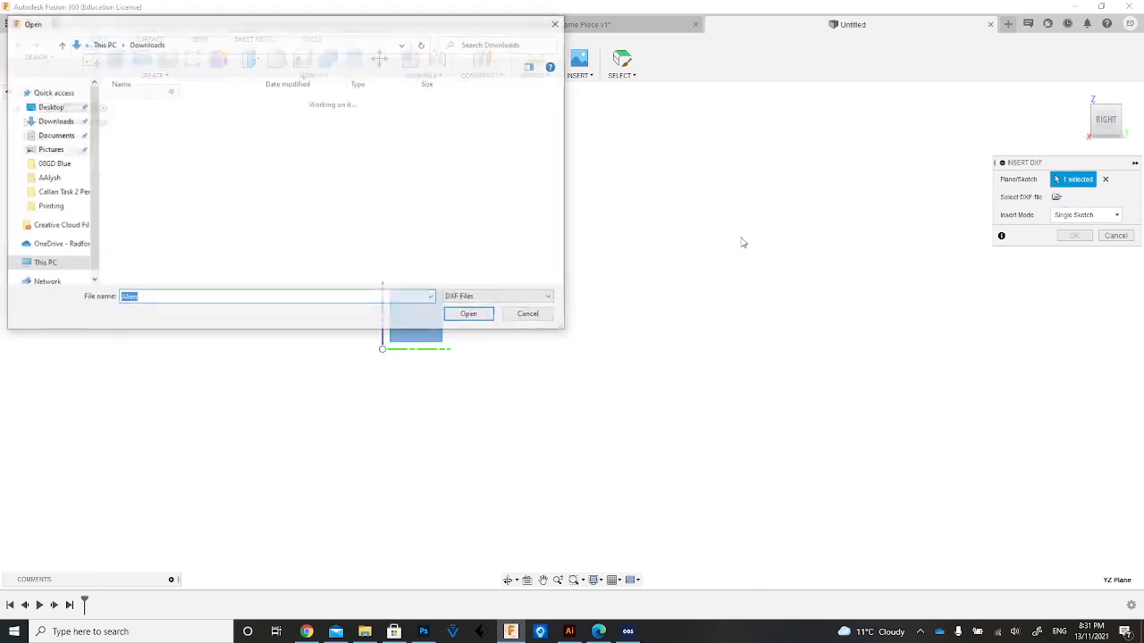
{"action": "double_click", "coordinate": [186, 120]}
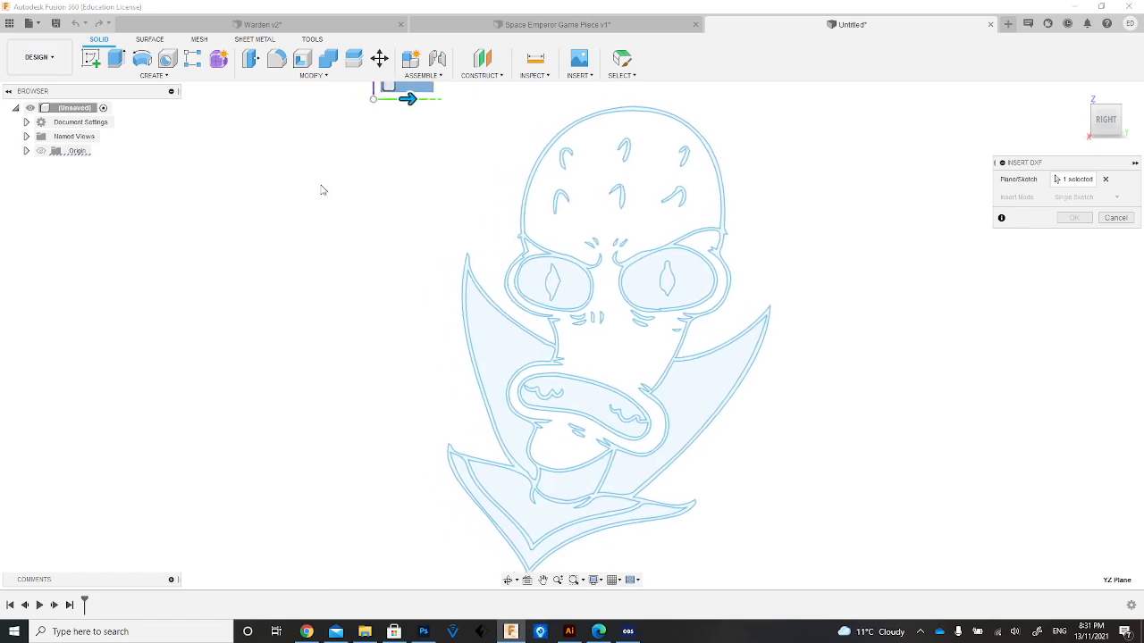
Move the DXF linework so the alien stands upright just above the origin near the vertical axis, and finish the insertion in millimetres.
{"action": "scroll", "coordinate": [323, 190], "scroll_direction": "up", "scroll_amount": 3}
{"action": "scroll", "coordinate": [323, 191], "scroll_direction": "down", "scroll_amount": 9}
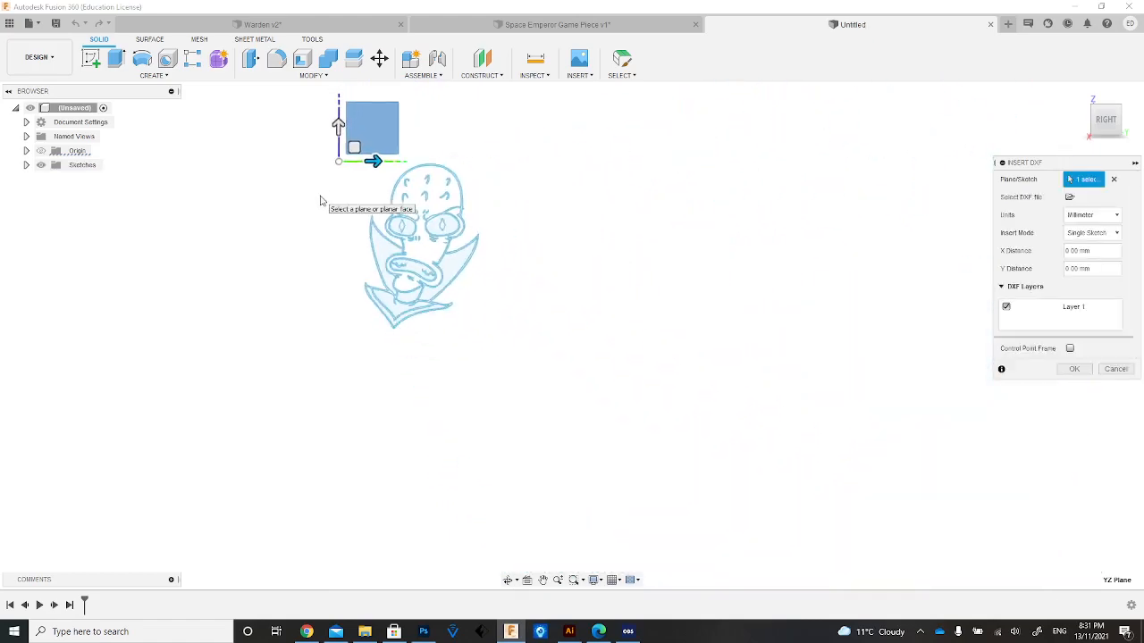
{"action": "left_click_drag", "start_coordinate": [365, 176], "coordinate": [307, 177]}
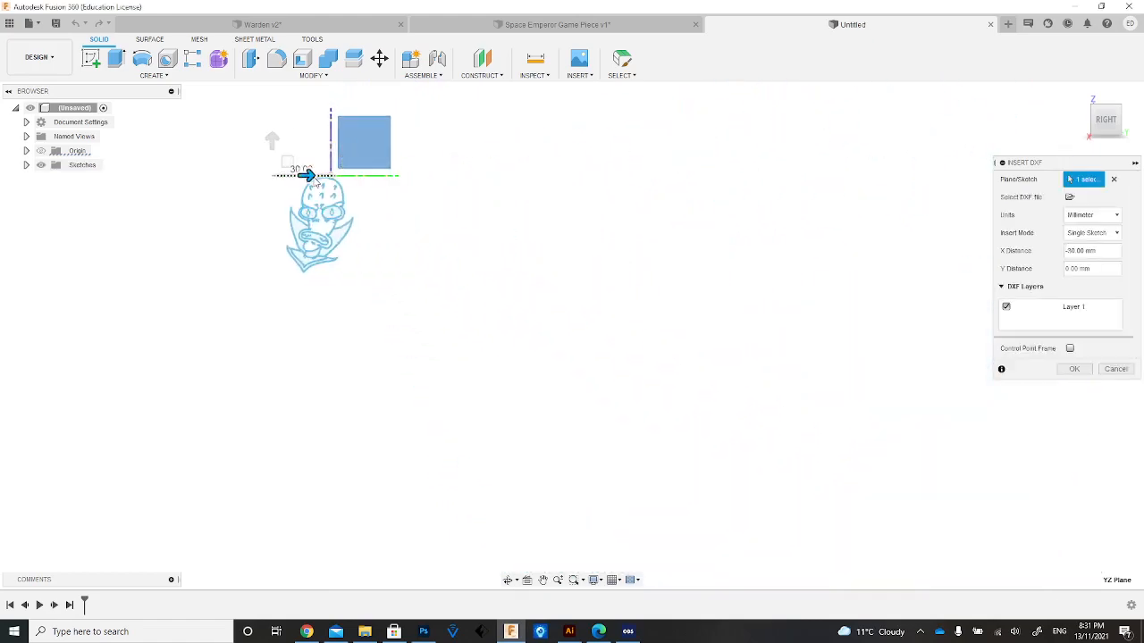
{"action": "left_click_drag", "start_coordinate": [272, 141], "coordinate": [272, 85]}
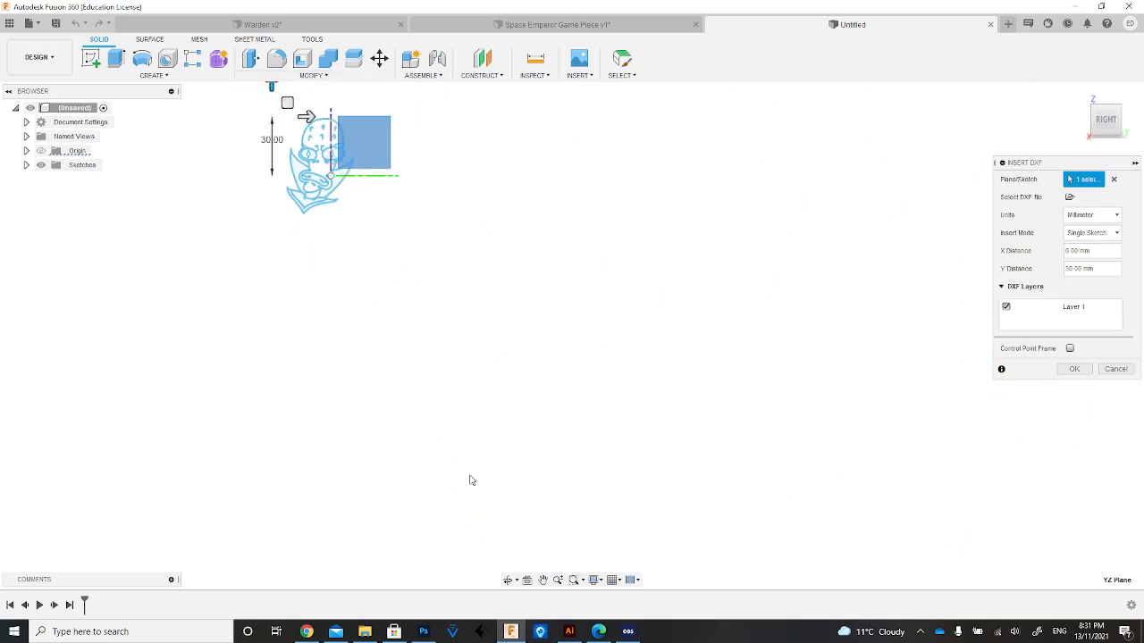
{"action": "left_click", "coordinate": [545, 581]}
{"action": "left_click_drag", "start_coordinate": [480, 366], "coordinate": [539, 491]}
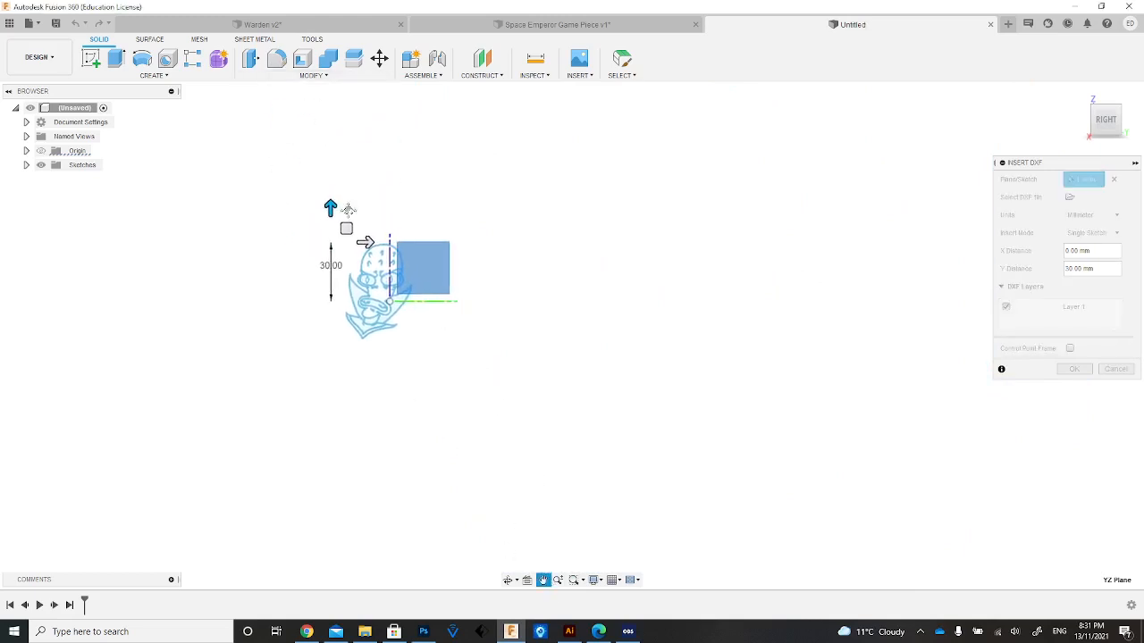
{"action": "left_click_drag", "start_coordinate": [328, 206], "coordinate": [392, 181]}
{"action": "key", "text": "Escape"}
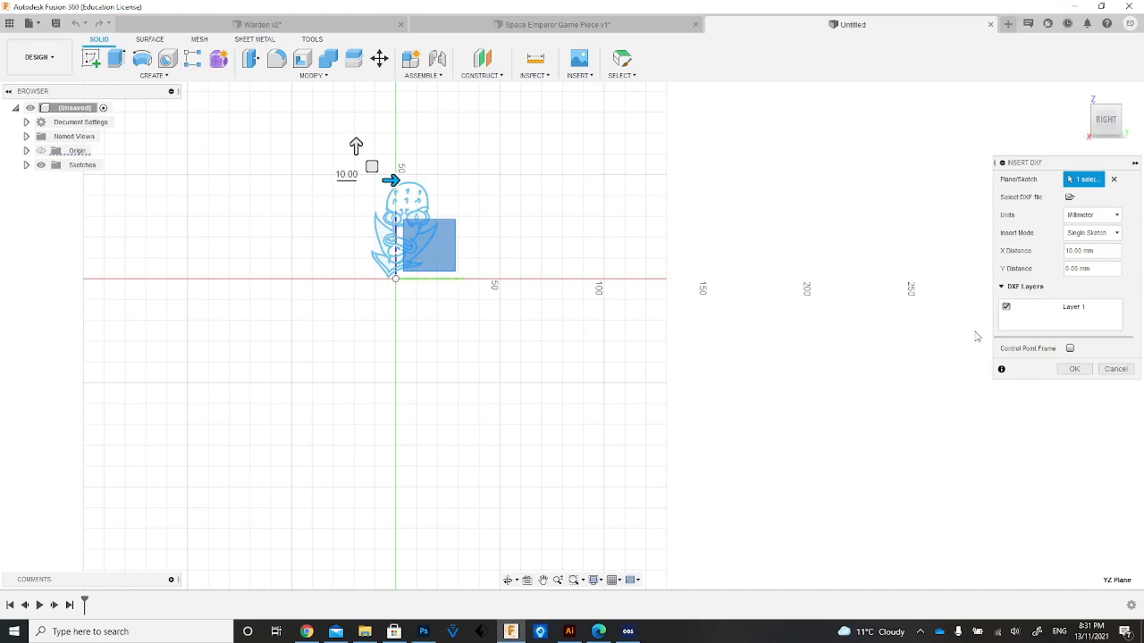
{"action": "left_click", "coordinate": [1074, 369]}
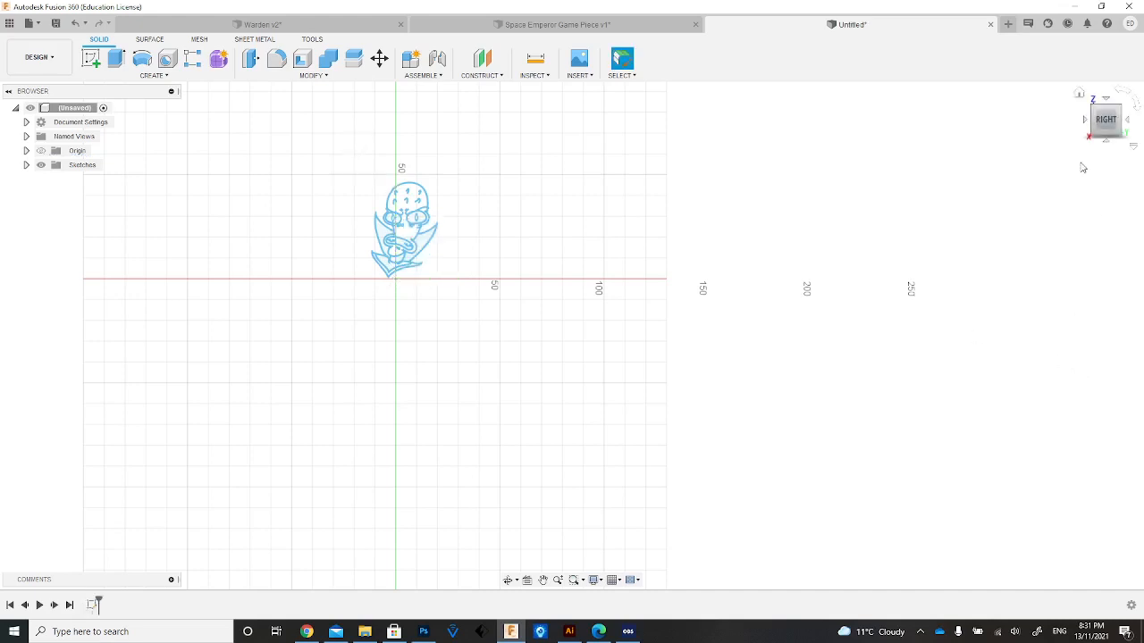
{"action": "left_click", "coordinate": [1079, 93]}
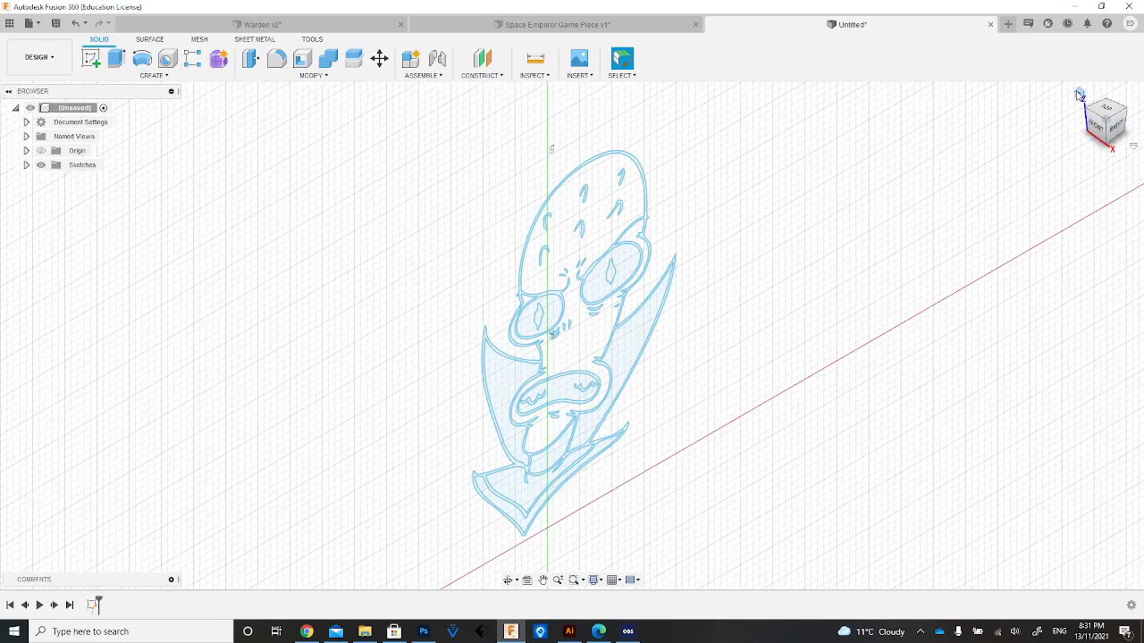
{"action": "mouse_move", "coordinate": [1114, 131]}
{"action": "left_mouse_down"}
{"action": "mouse_move", "coordinate": [1028, 78]}
{"action": "mouse_move", "coordinate": [1059, 103]}
{"action": "left_mouse_up"}
{"action": "scroll", "coordinate": [533, 371], "scroll_direction": "up", "scroll_amount": 4}
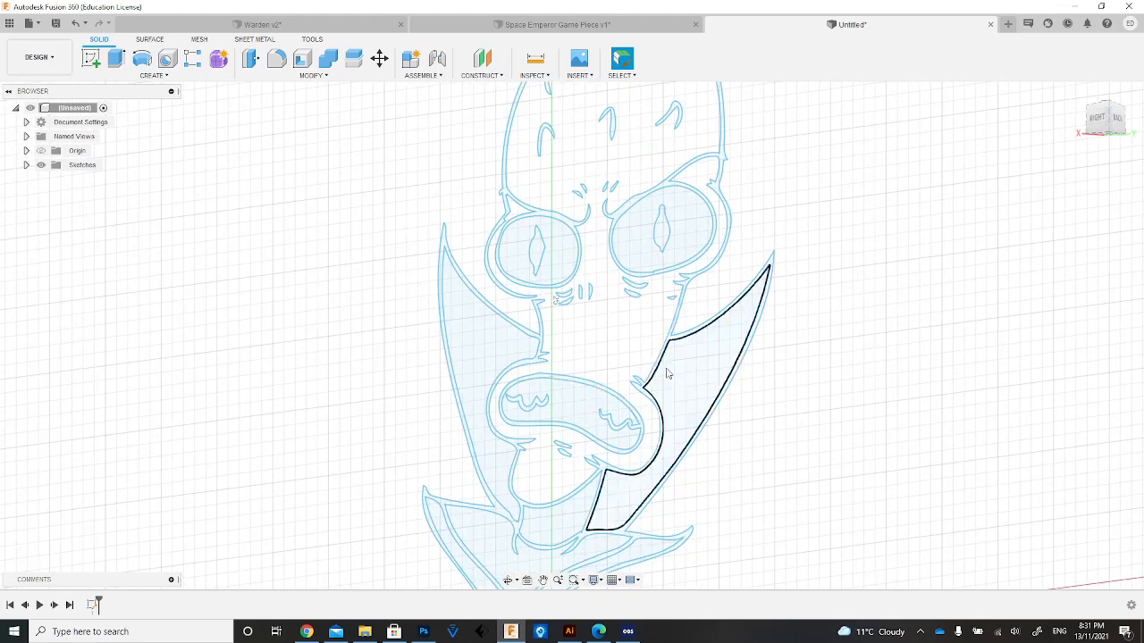
{"action": "key", "text": "e"}
{"action": "left_click", "coordinate": [594, 395]}
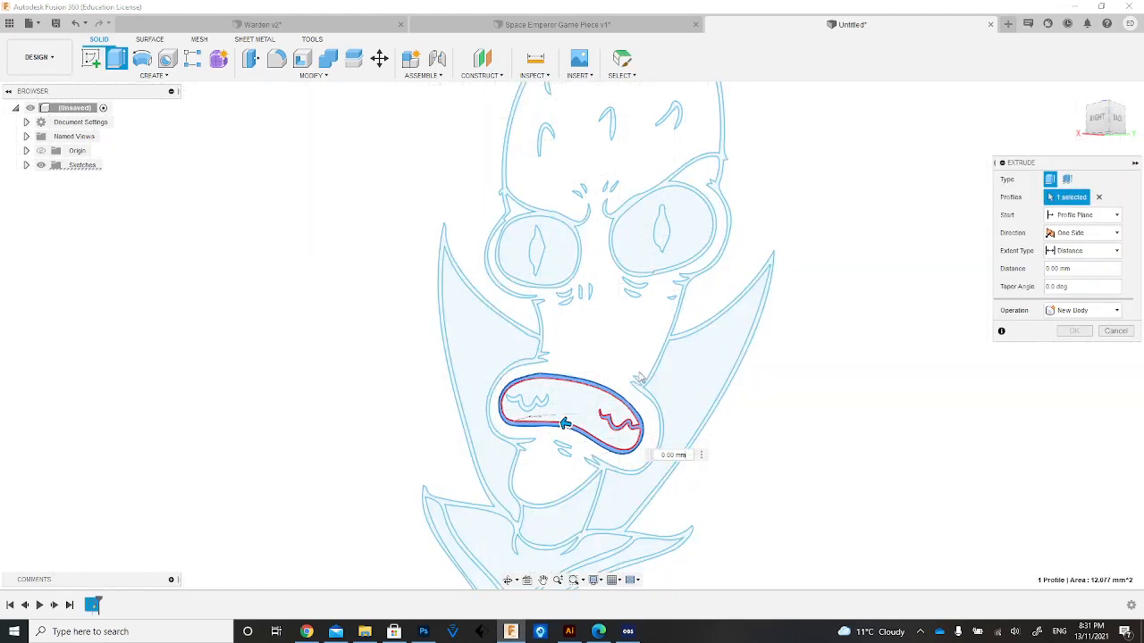
{"action": "left_click", "coordinate": [657, 402]}
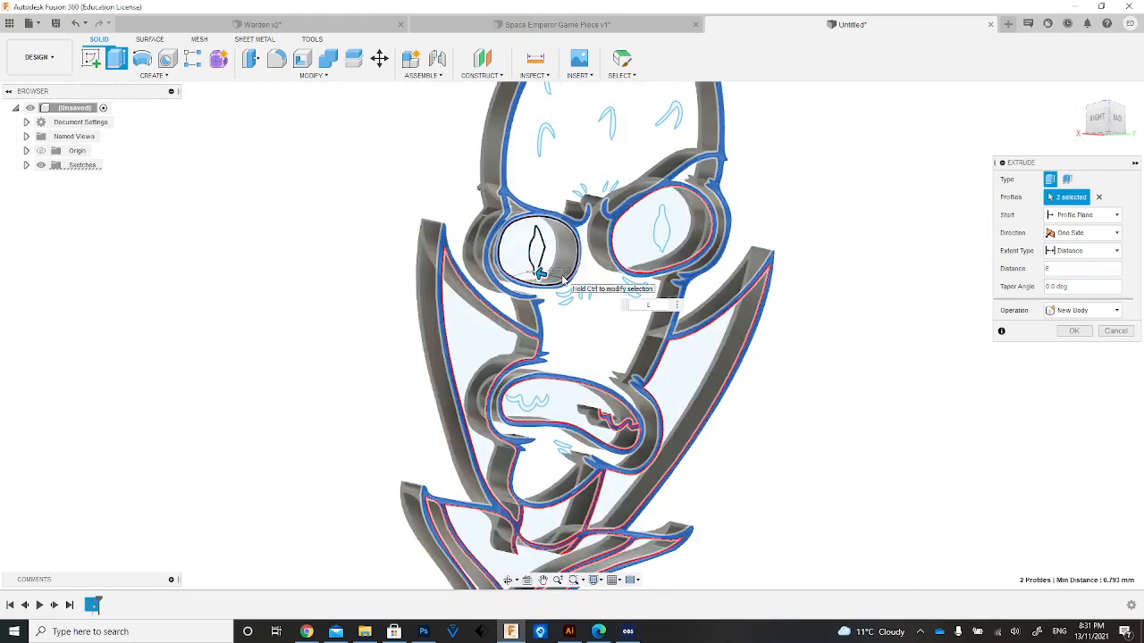
{"action": "left_click", "coordinate": [562, 275]}
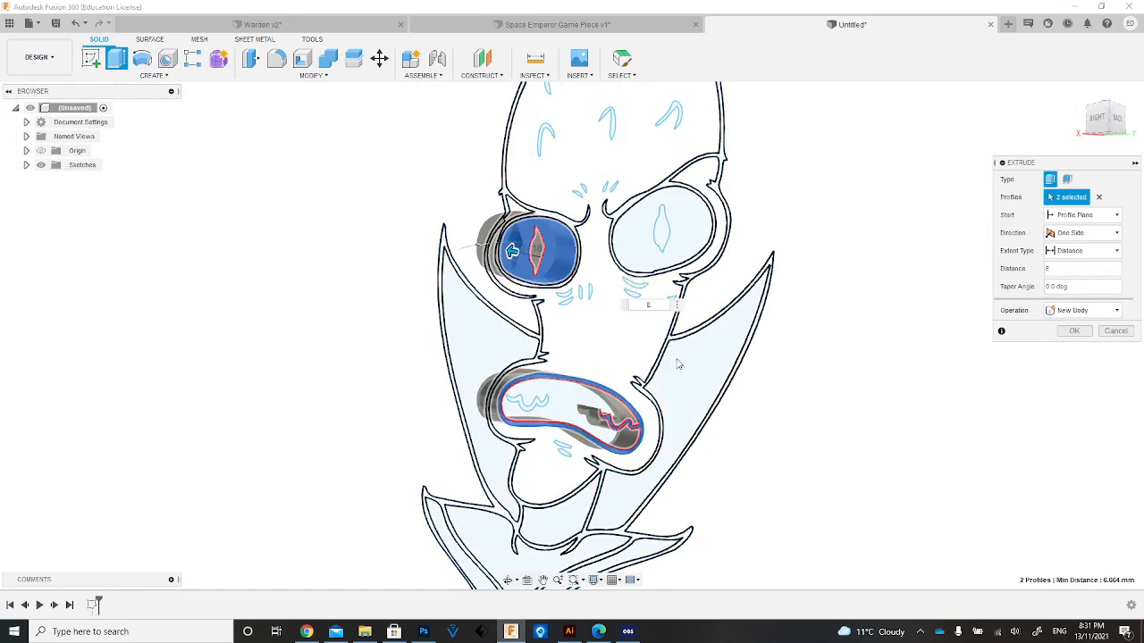
{"action": "left_click", "coordinate": [663, 351]}
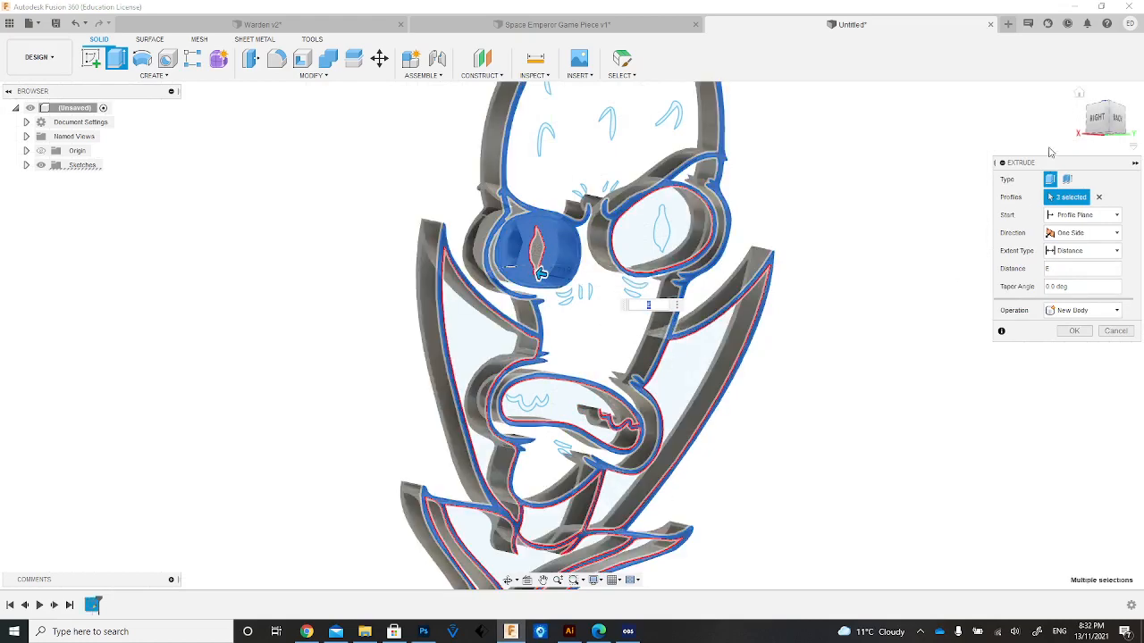
{"action": "left_click", "coordinate": [1115, 119]}
{"action": "left_click_drag", "start_coordinate": [1069, 123], "coordinate": [1088, 125]}
{"action": "key", "text": "Return"}
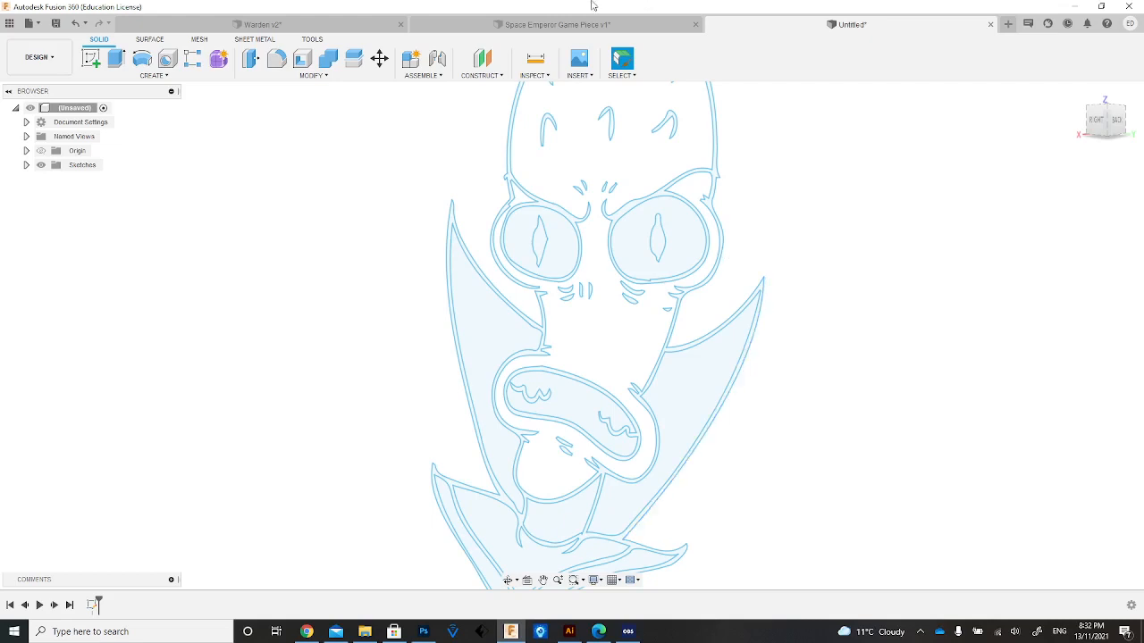
Switch to the Space Emperor Game Piece design and examine its outline border, engraved face and base from the front.
{"action": "left_click", "coordinate": [593, 28]}
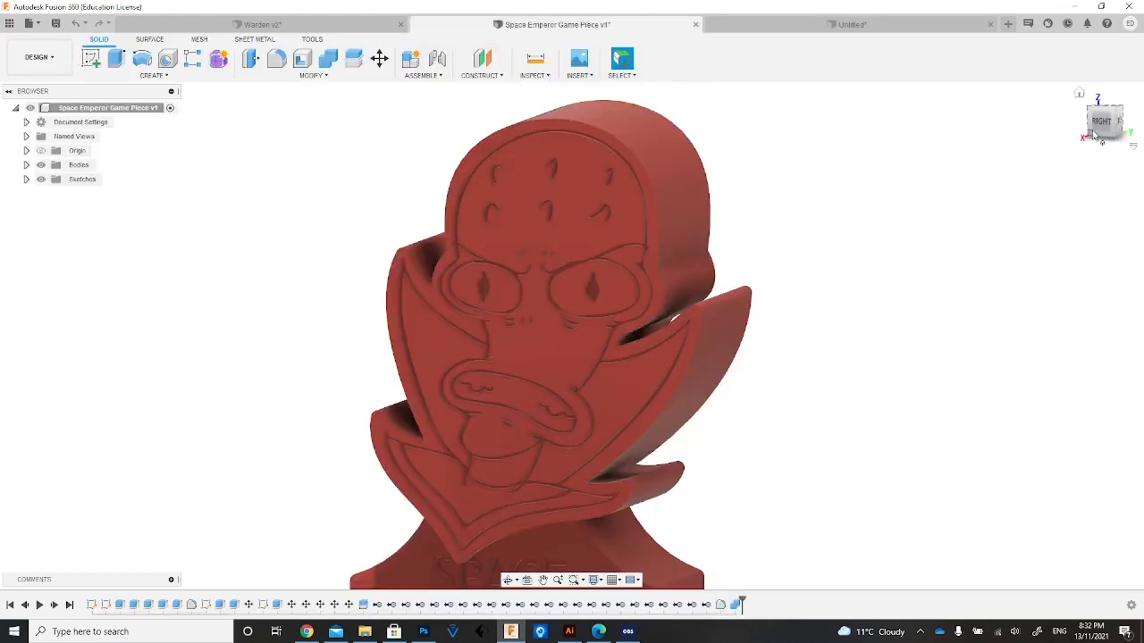
{"action": "middle_click_drag", "start_coordinate": [786, 125], "coordinate": [700, 208], "text": "shift"}
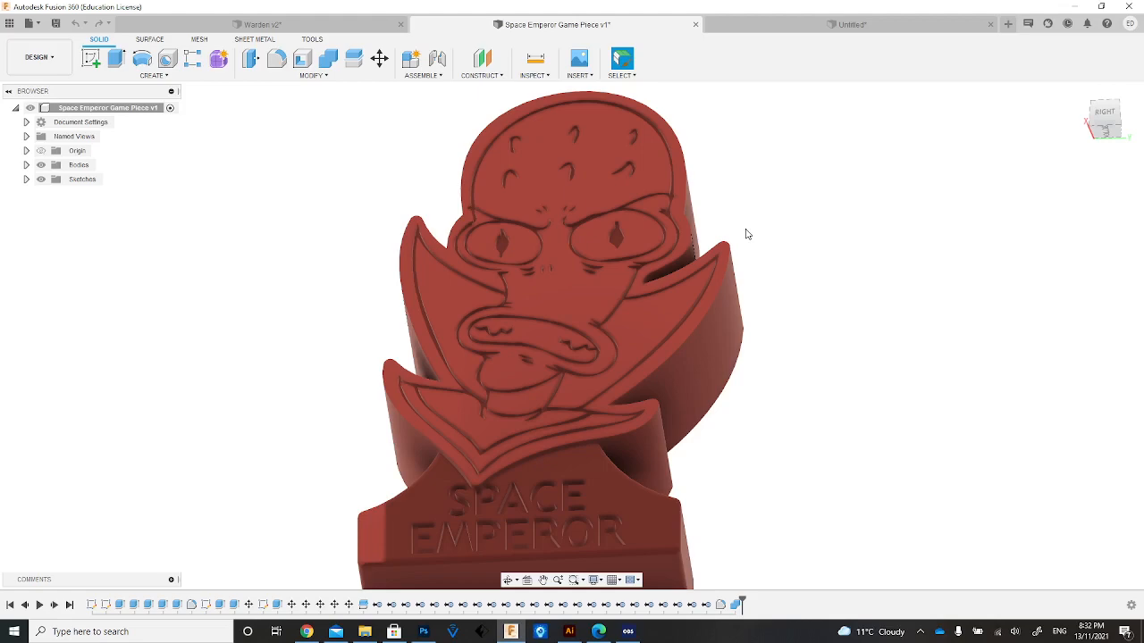
Return to the untitled alien design and start a new sketch on the vertical YZ plane.
{"action": "left_click", "coordinate": [741, 24]}
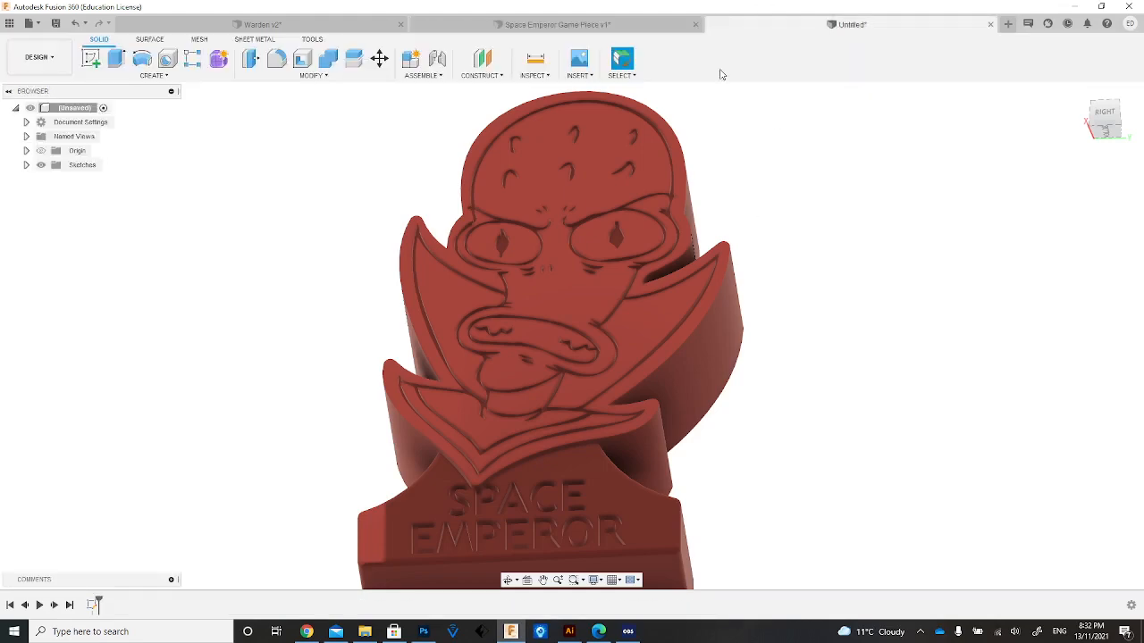
{"action": "left_click", "coordinate": [1078, 93]}
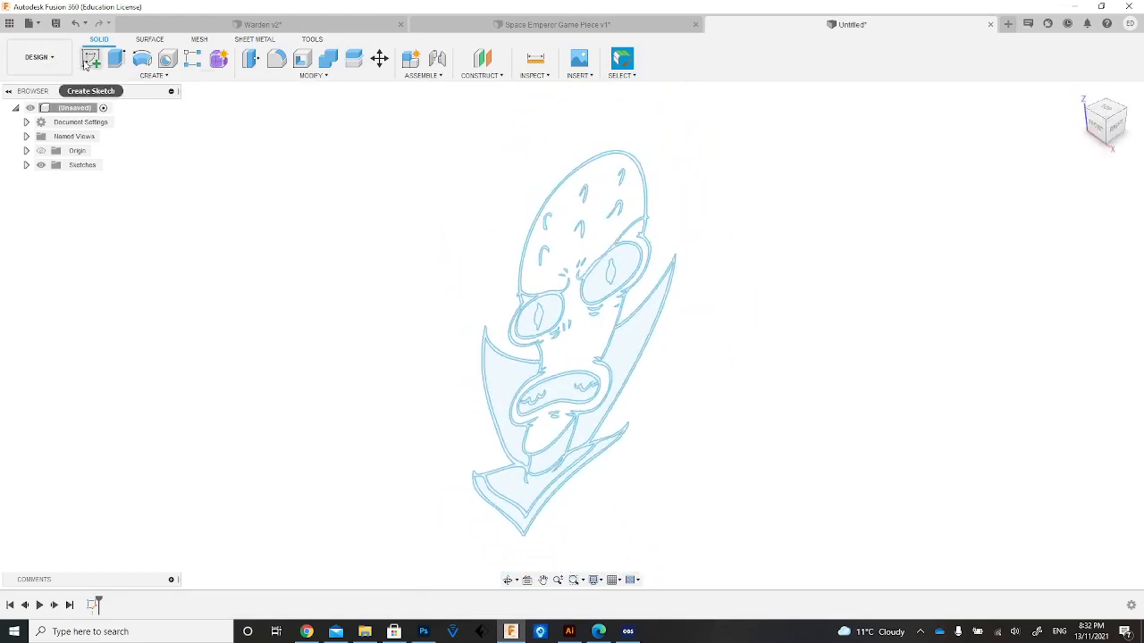
{"action": "left_click", "coordinate": [89, 60]}
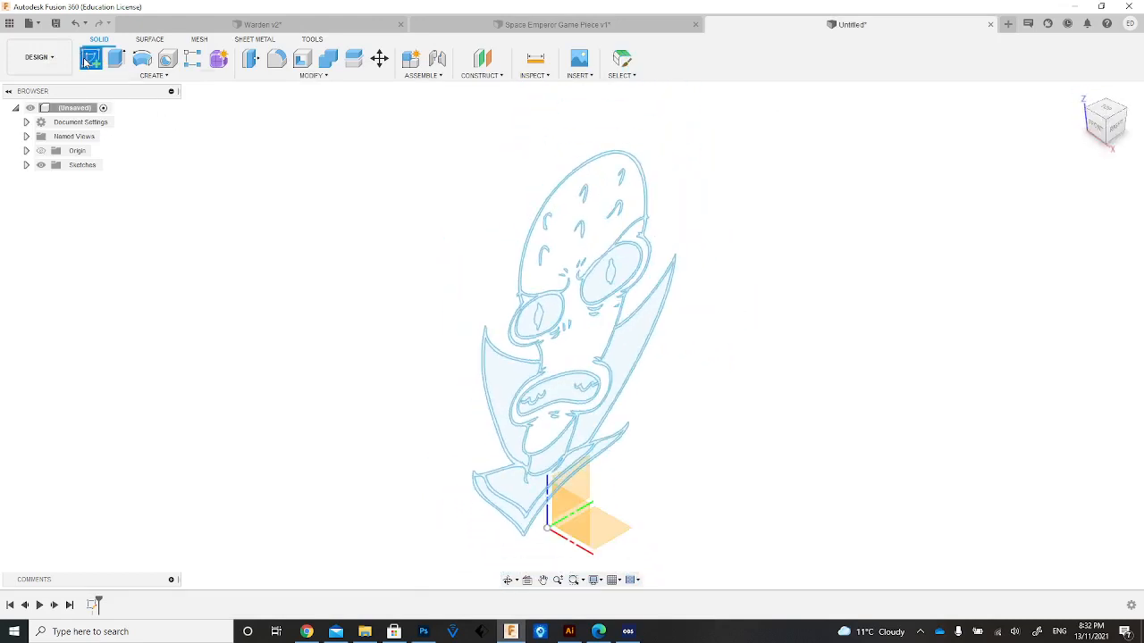
{"action": "left_click", "coordinate": [588, 491]}
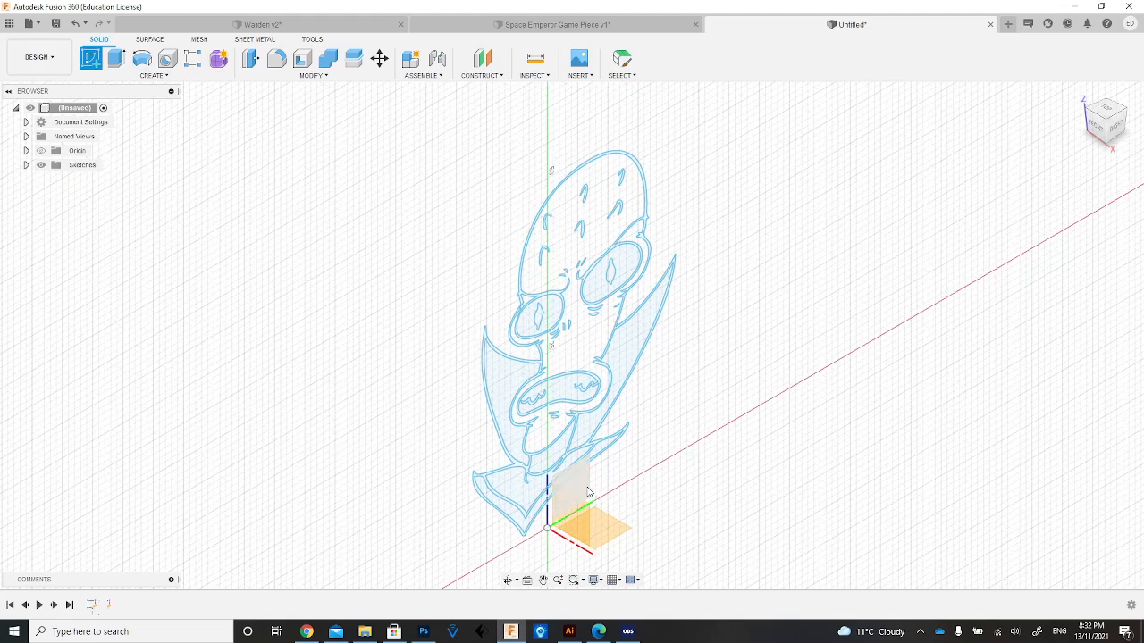
{"action": "left_click", "coordinate": [545, 579]}
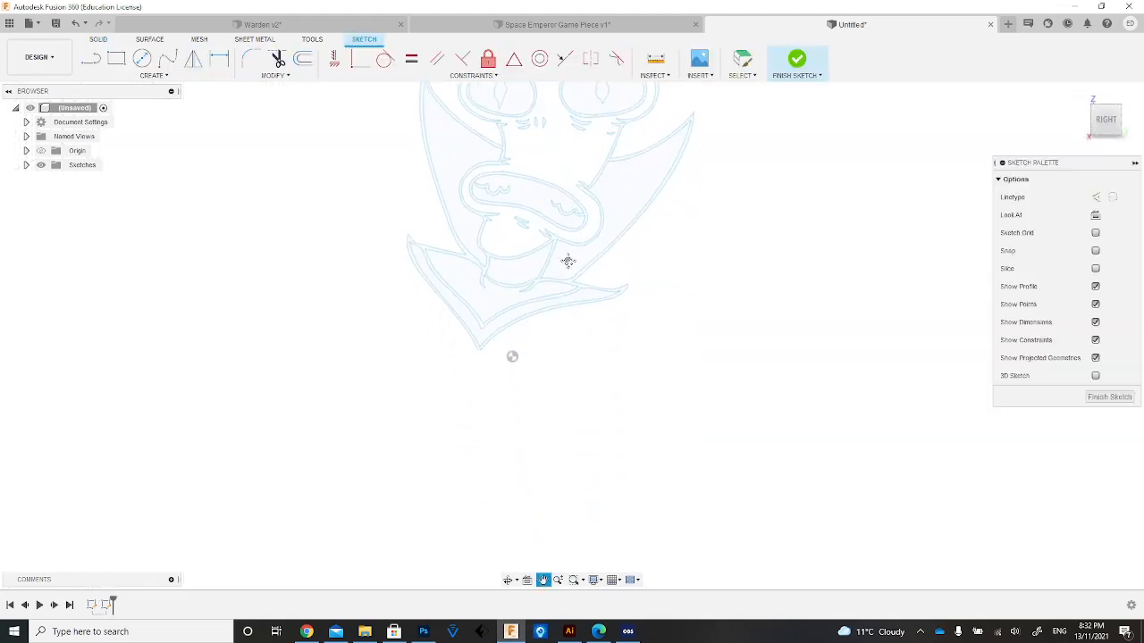
{"action": "left_click_drag", "start_coordinate": [568, 260], "coordinate": [487, 590]}
Draw a fit point spline just outside the alien's skull, from the left eye over the crown to below the right eye.
{"action": "left_click", "coordinate": [169, 59]}
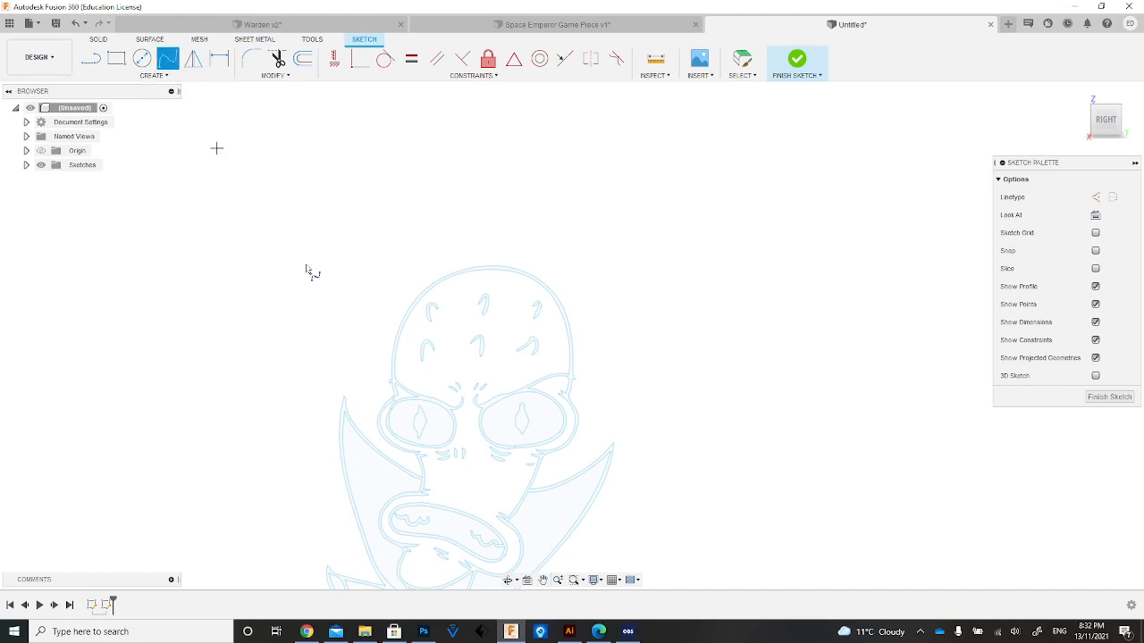
{"action": "left_click", "coordinate": [376, 377]}
{"action": "left_click", "coordinate": [409, 286]}
{"action": "left_click", "coordinate": [480, 252]}
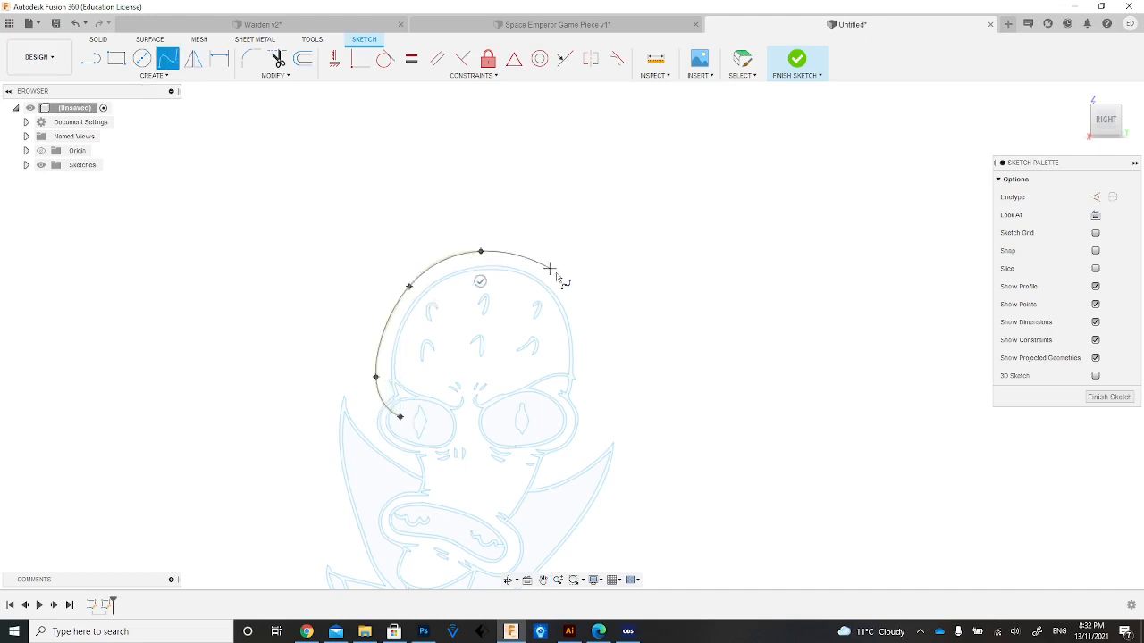
{"action": "left_click", "coordinate": [558, 280]}
{"action": "left_click", "coordinate": [588, 379]}
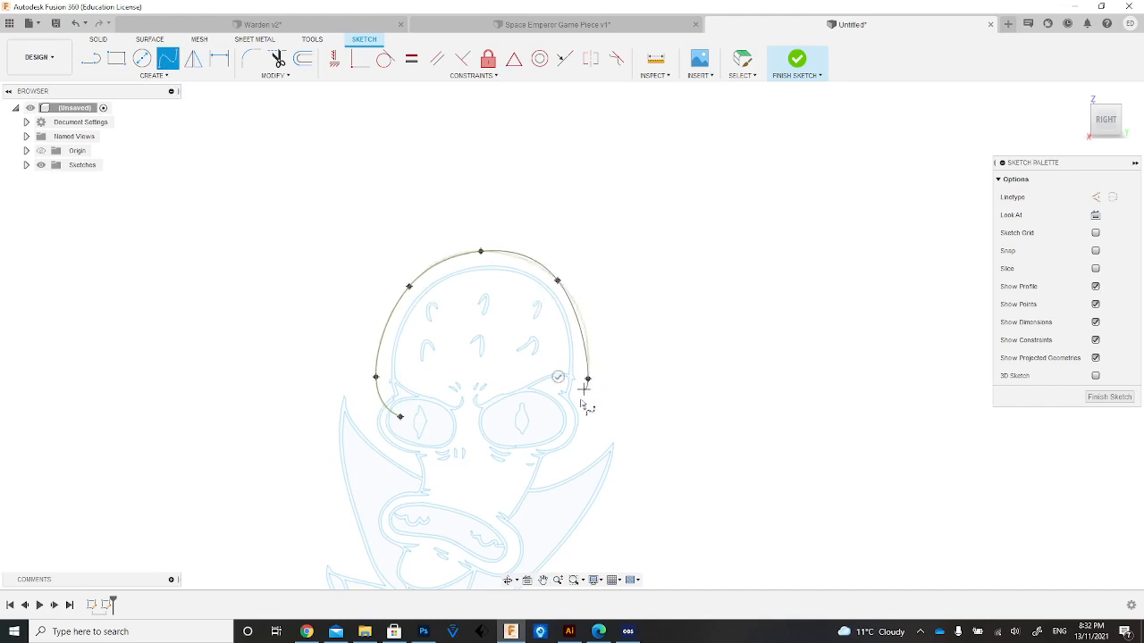
{"action": "left_click", "coordinate": [490, 463]}
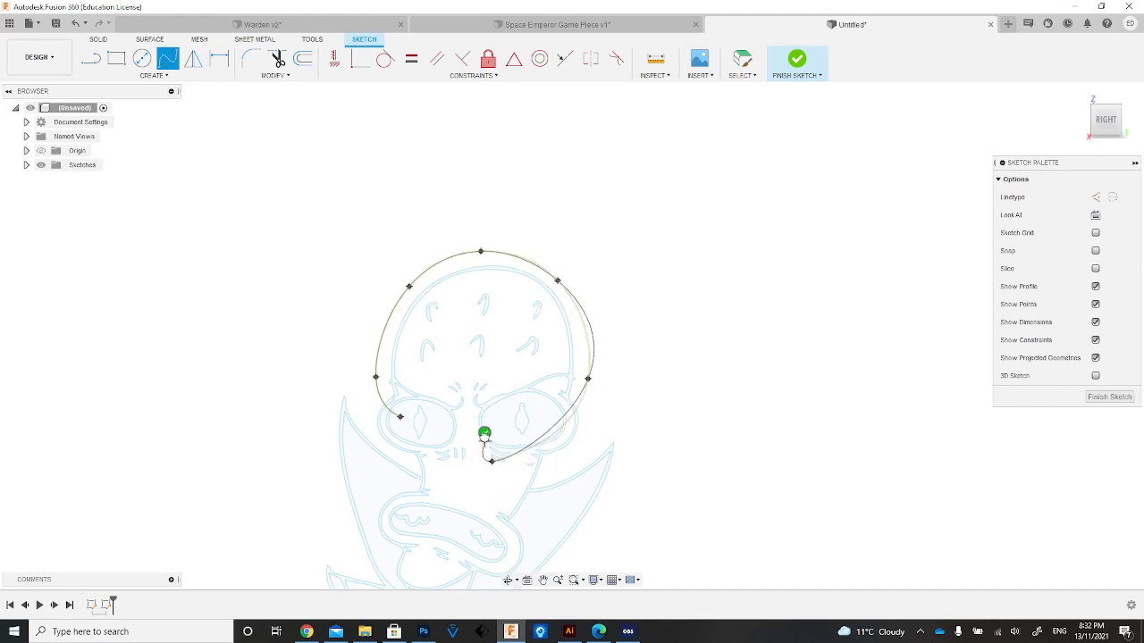
{"action": "left_click", "coordinate": [485, 432]}
Draw a spline around the outside of the right eye bulge, from inside the forehead to below the eye.
{"action": "left_click", "coordinate": [169, 59]}
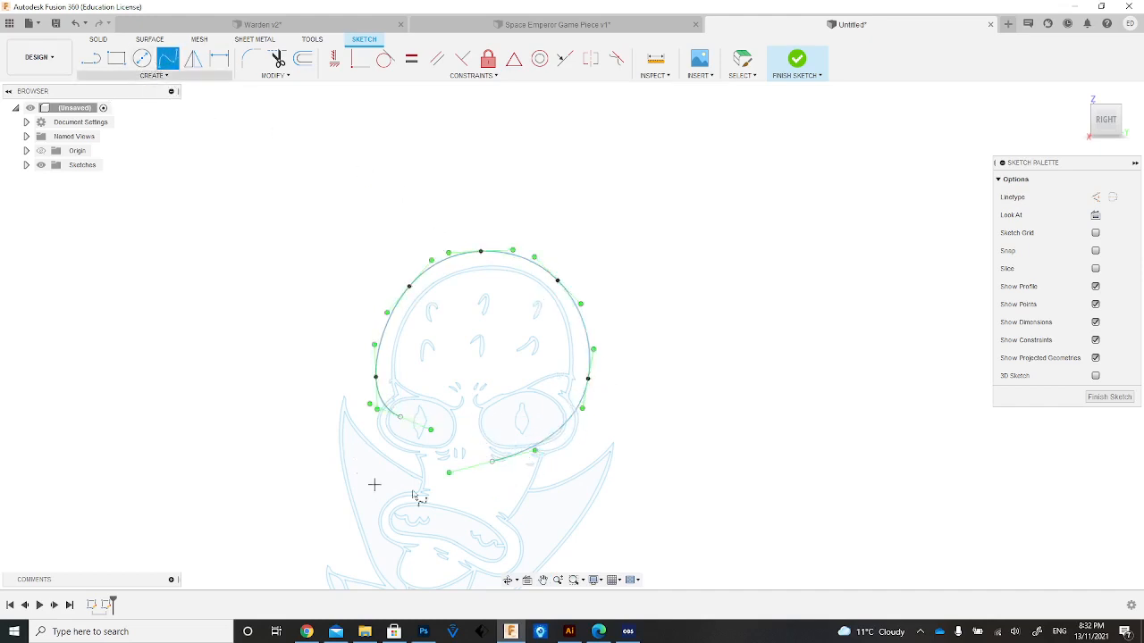
{"action": "left_click", "coordinate": [549, 358]}
{"action": "left_click", "coordinate": [587, 413]}
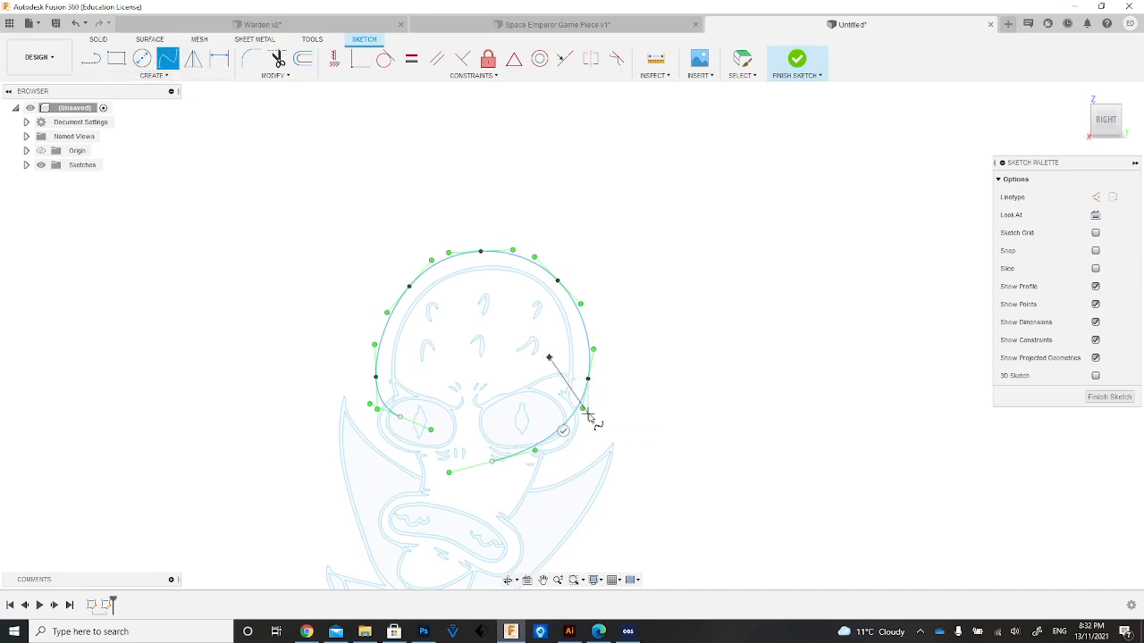
{"action": "left_click", "coordinate": [562, 461]}
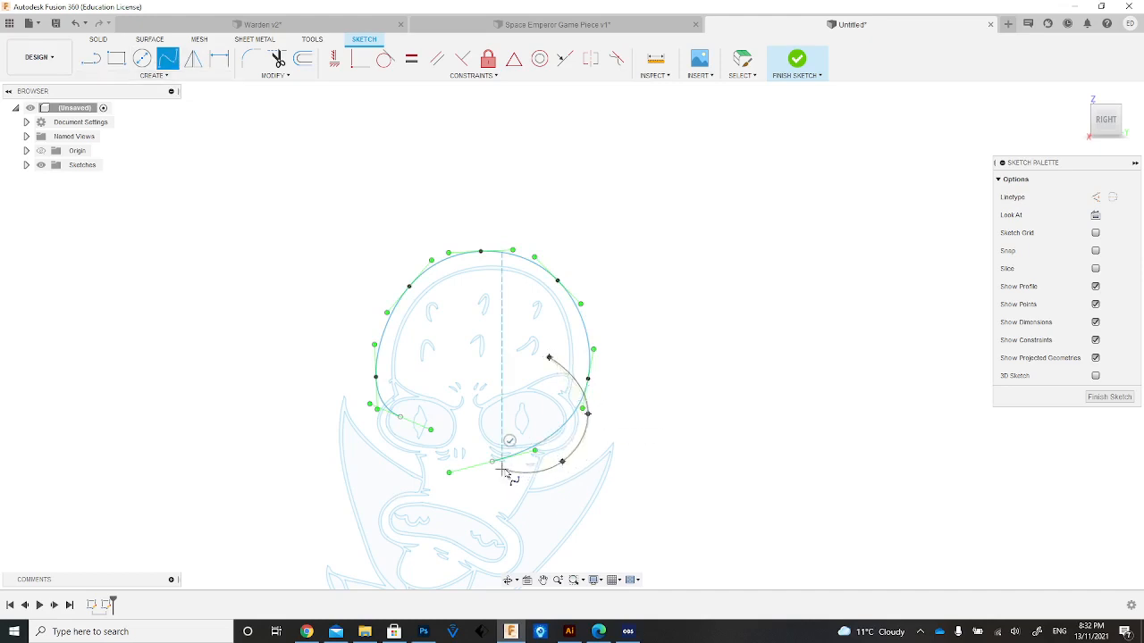
{"action": "left_click", "coordinate": [502, 467]}
Draw a spline around the outside of the left eye bulge, from inside the forehead down to above the mouth.
{"action": "left_click", "coordinate": [401, 374]}
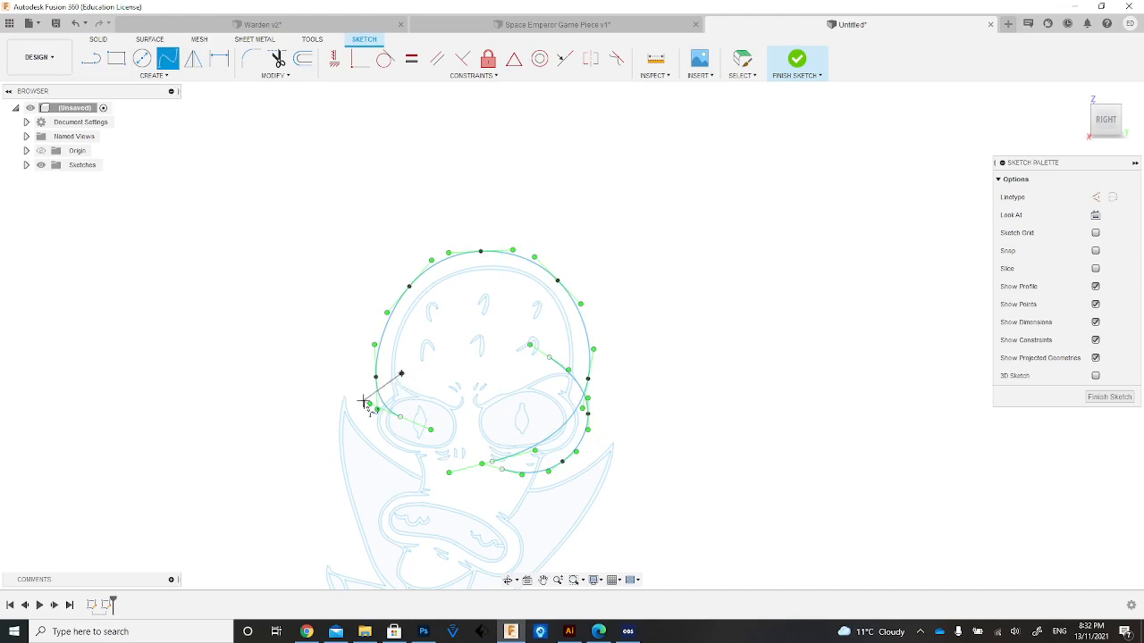
{"action": "left_click", "coordinate": [369, 404]}
{"action": "left_click", "coordinate": [373, 439]}
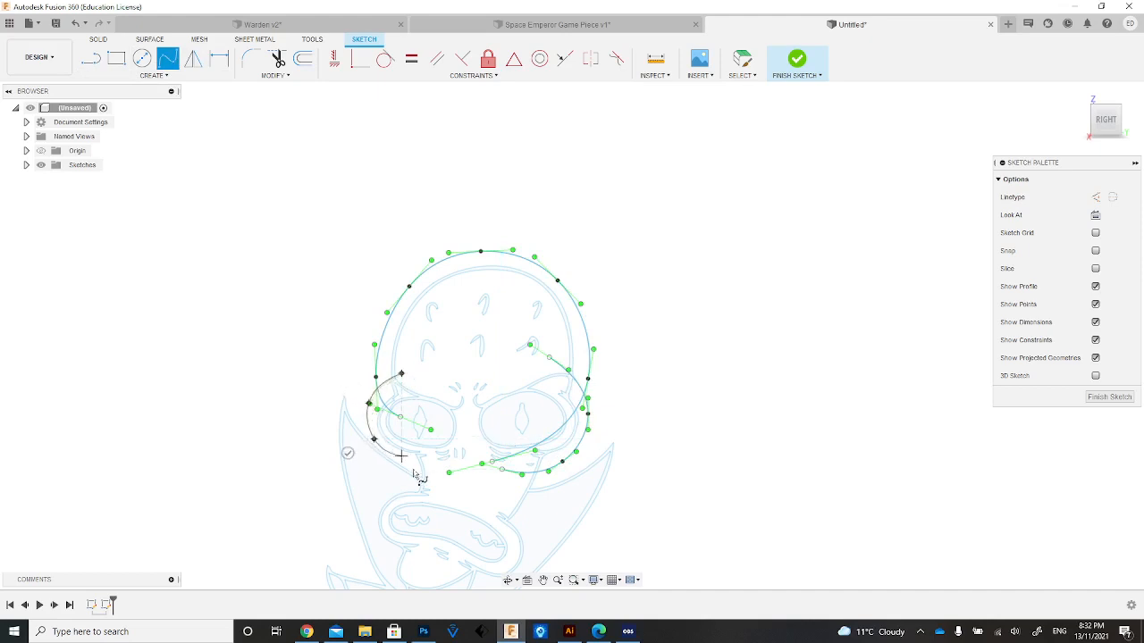
{"action": "left_click", "coordinate": [438, 493]}
{"action": "key", "text": "Return"}
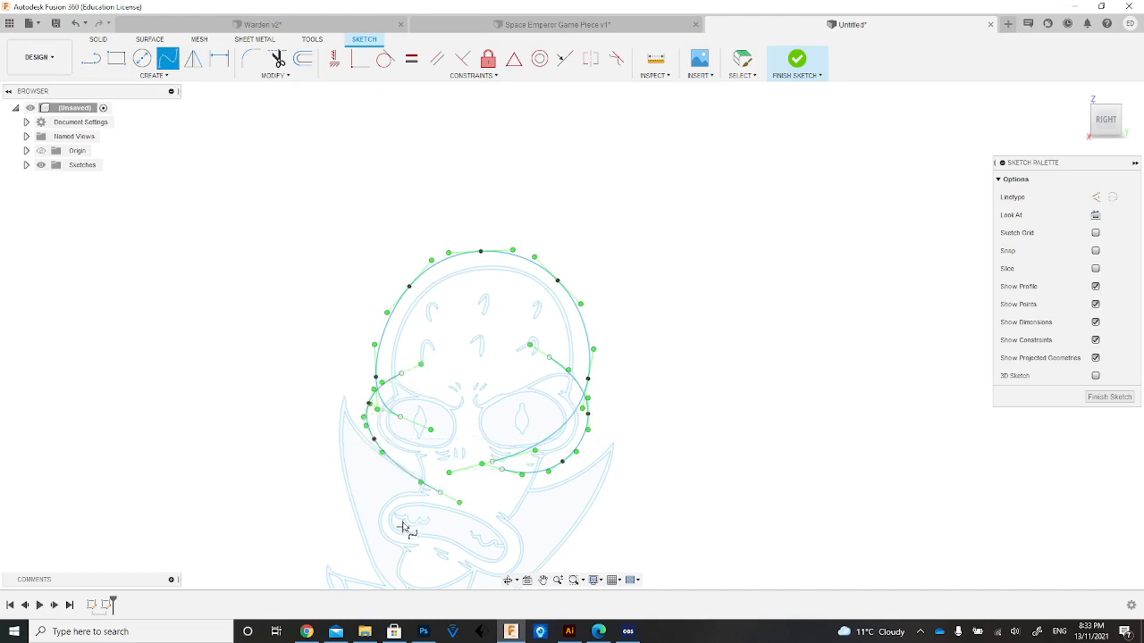
Draw a spline outside the left collar wing, from above its tip down into the lower collar.
{"action": "left_click", "coordinate": [542, 580]}
{"action": "mouse_move", "coordinate": [503, 558]}
{"action": "left_mouse_down"}
{"action": "mouse_move", "coordinate": [498, 429]}
{"action": "mouse_move", "coordinate": [509, 384]}
{"action": "left_mouse_up"}
{"action": "left_click", "coordinate": [176, 54]}
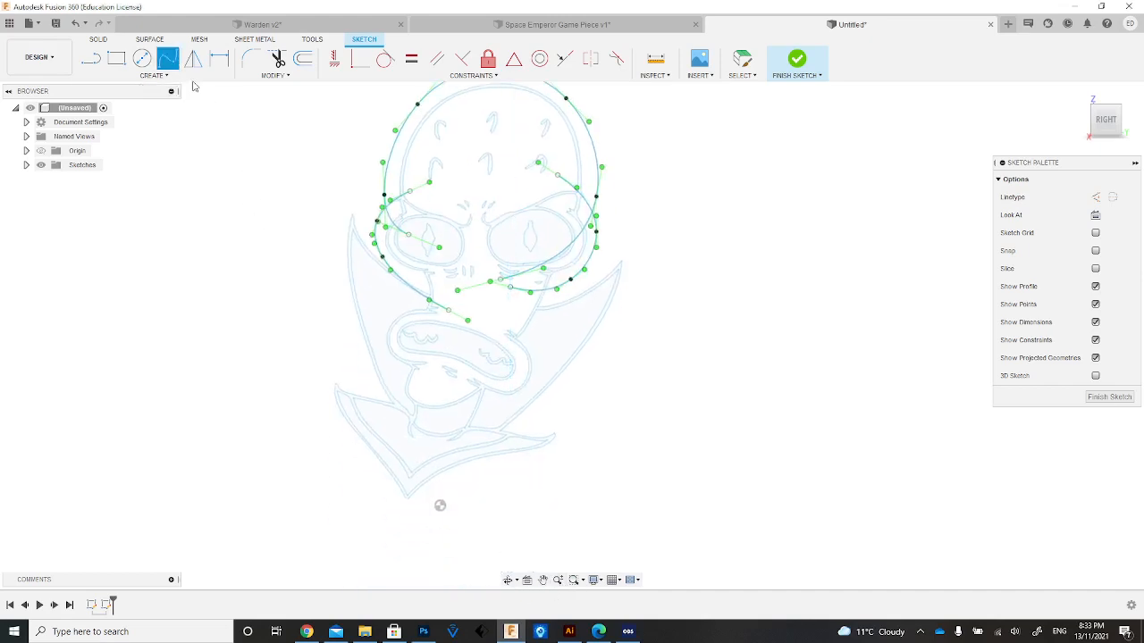
{"action": "left_click", "coordinate": [349, 171]}
{"action": "left_click", "coordinate": [339, 226]}
{"action": "left_click", "coordinate": [340, 315]}
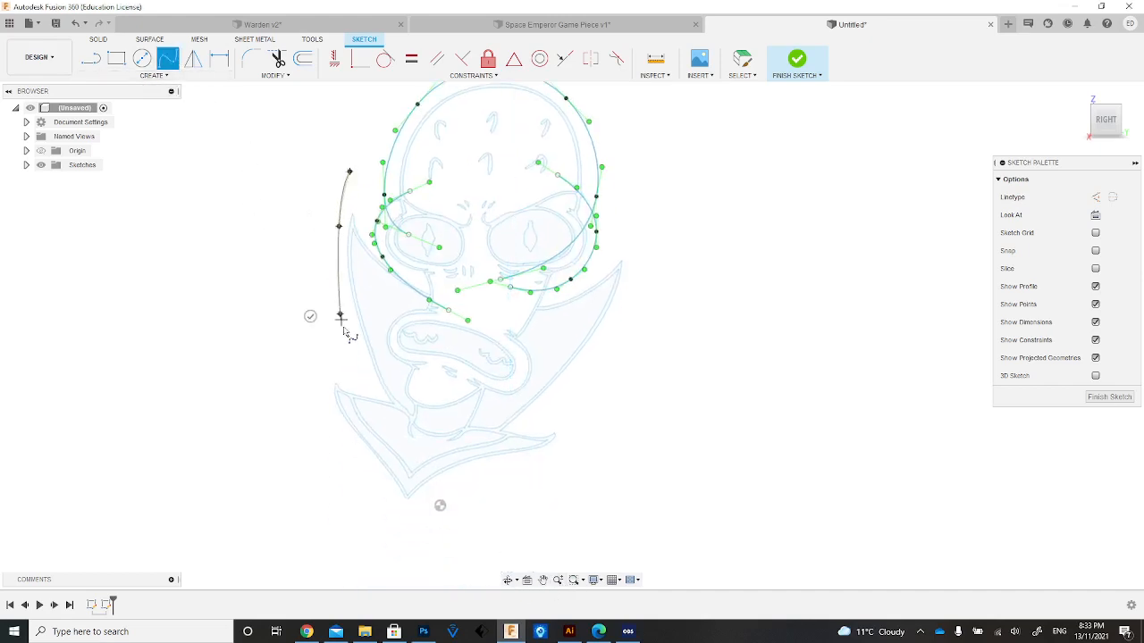
{"action": "left_click", "coordinate": [402, 430]}
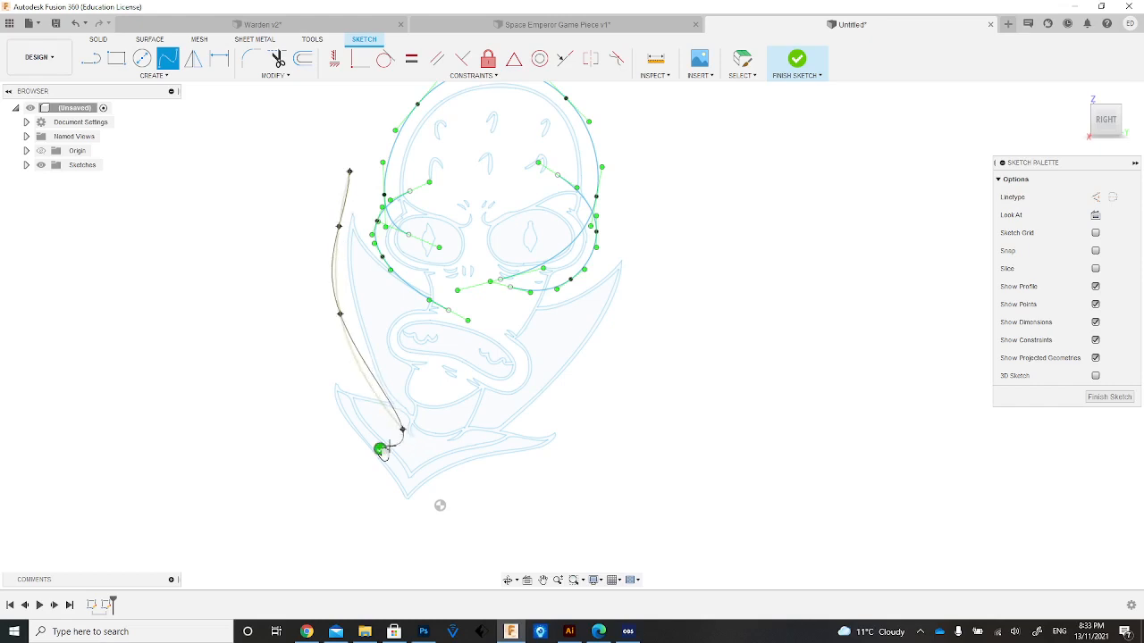
{"action": "left_click", "coordinate": [381, 449]}
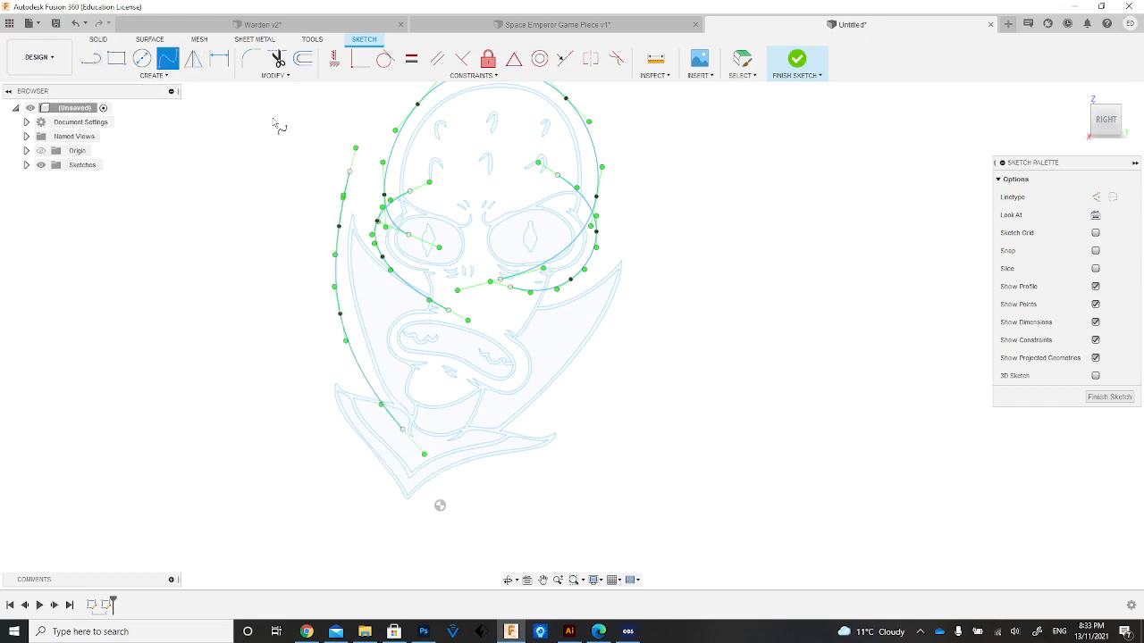
Draw a spline outside the right collar wing, from above its tip down and across beneath the chin.
{"action": "left_click", "coordinate": [638, 233]}
{"action": "left_click", "coordinate": [619, 317]}
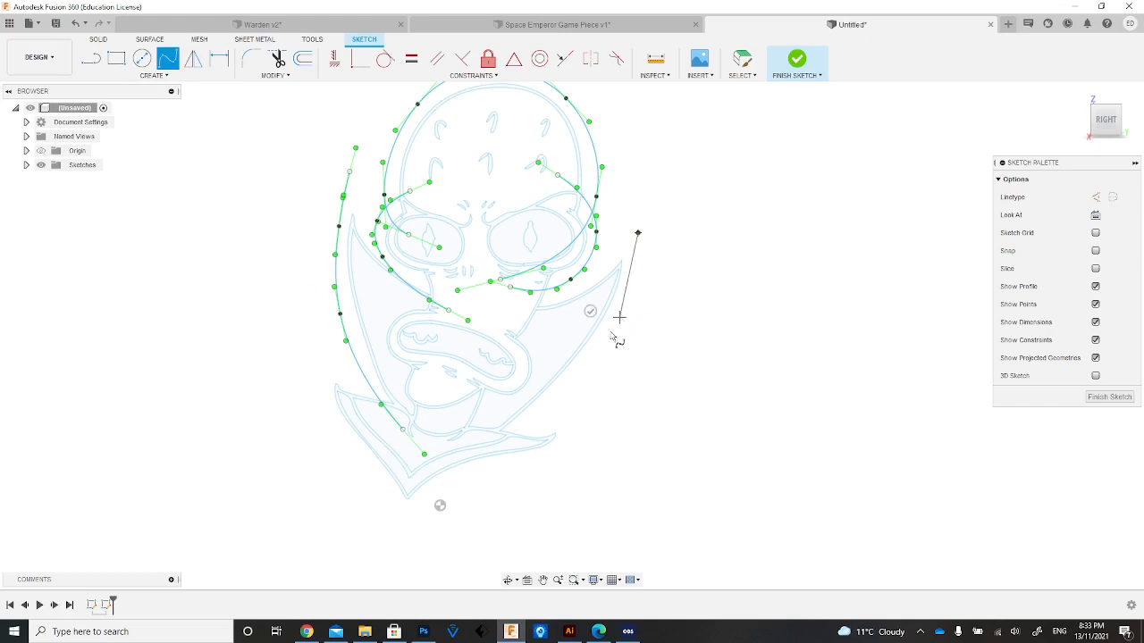
{"action": "left_click", "coordinate": [573, 382]}
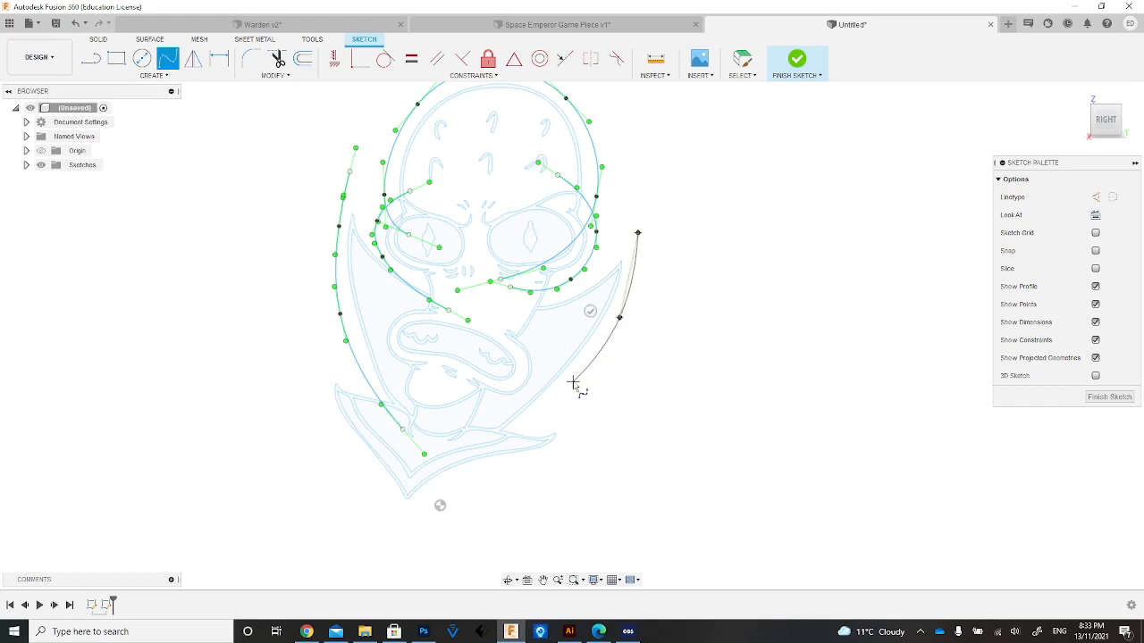
{"action": "left_click", "coordinate": [506, 434]}
{"action": "left_click", "coordinate": [433, 445]}
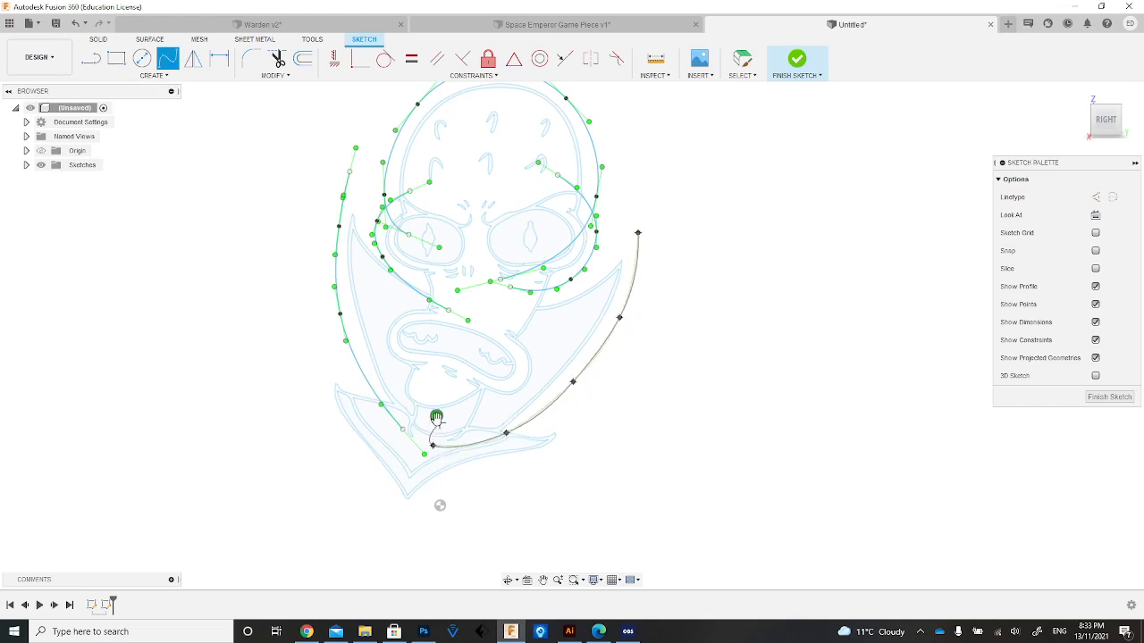
{"action": "left_click", "coordinate": [436, 416]}
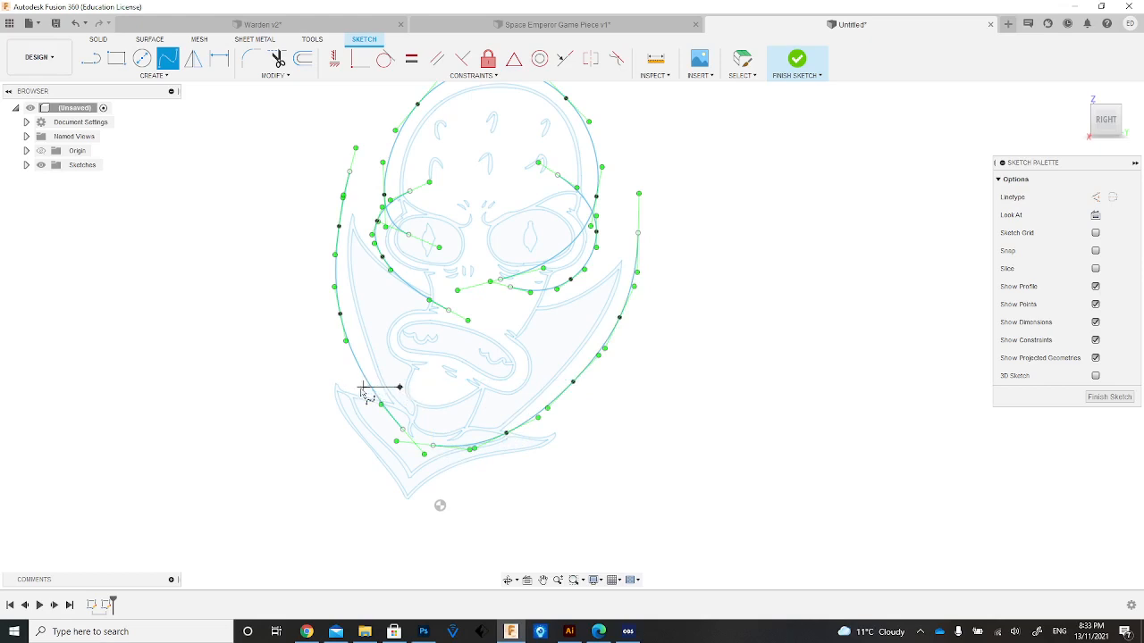
Draw two short splines above the lower collar's left and right points, each crossing the nearby collar wing spline.
{"action": "left_click", "coordinate": [358, 387]}
{"action": "left_click", "coordinate": [319, 362]}
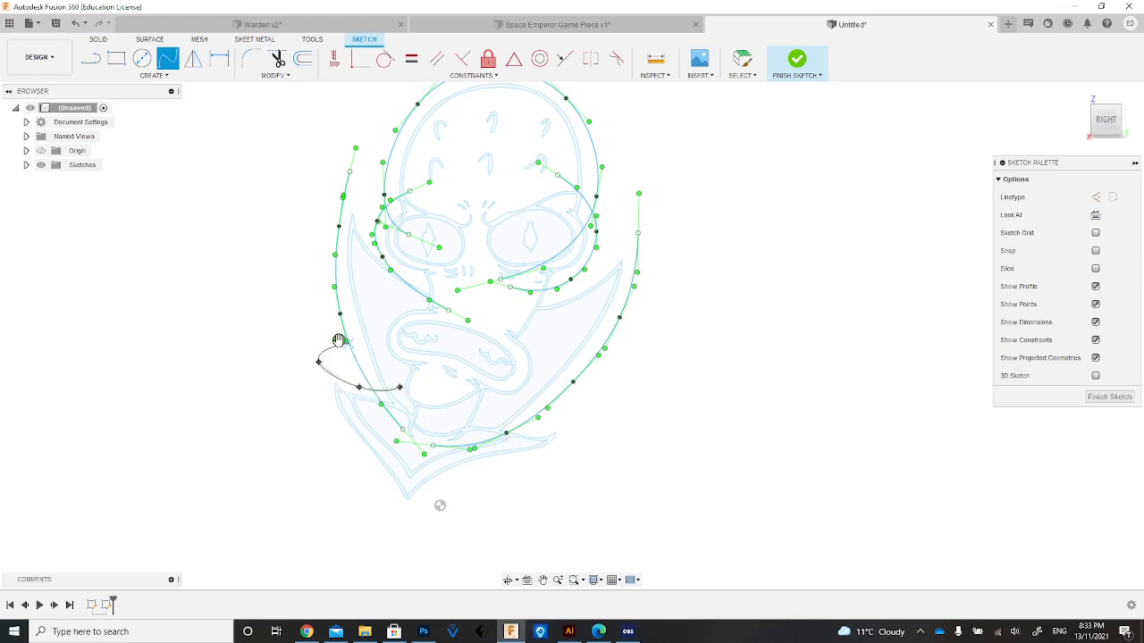
{"action": "key", "text": "Escape"}
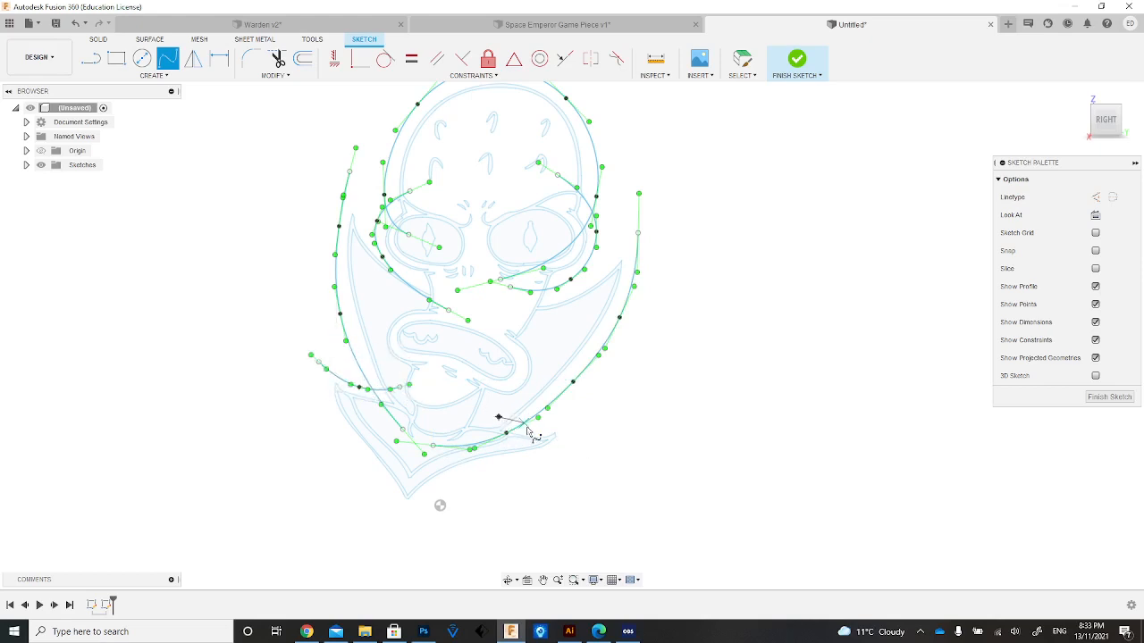
{"action": "left_click", "coordinate": [533, 431]}
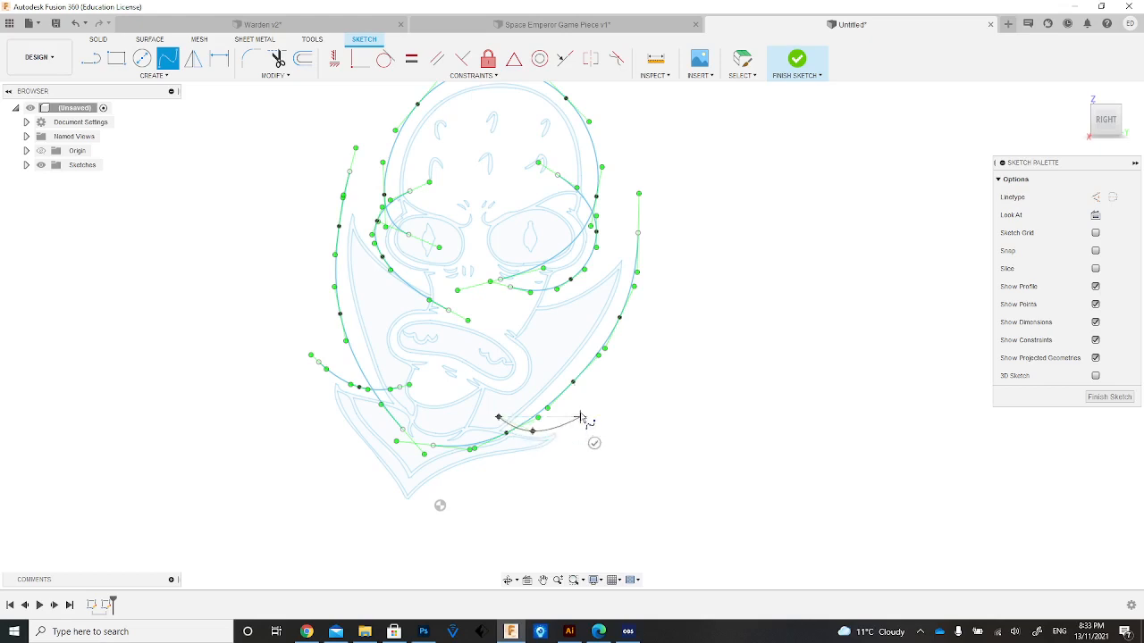
{"action": "left_click", "coordinate": [581, 419]}
{"action": "left_click", "coordinate": [595, 443]}
{"action": "key", "text": "Escape"}
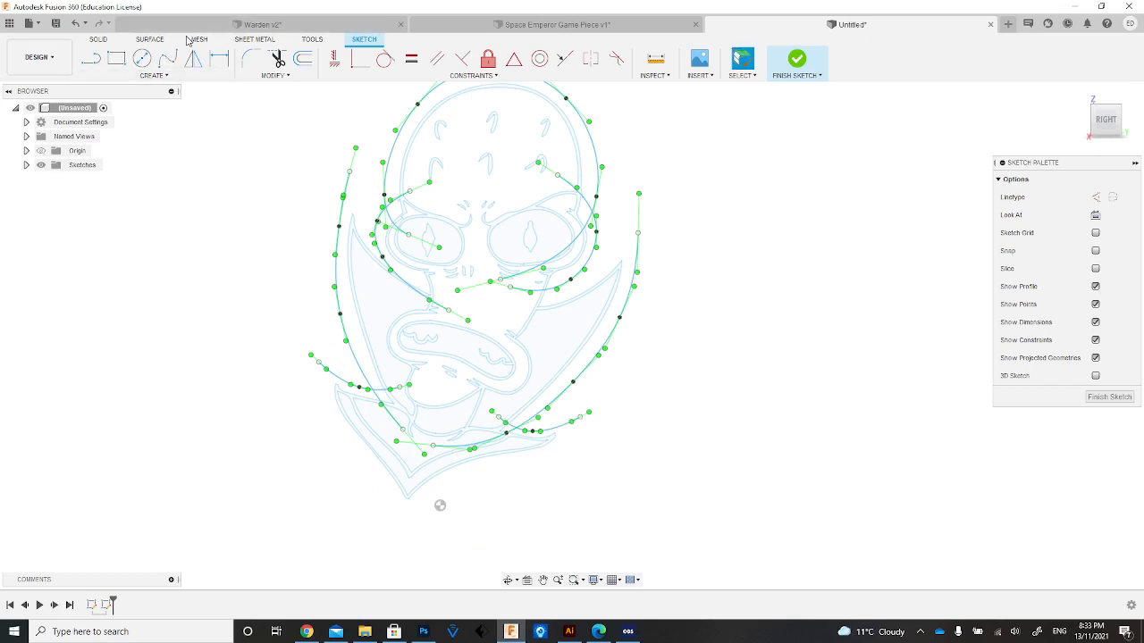
Draw a spline outside the lower collar's left edge, from above its left point to below its bottom tip.
{"action": "left_click", "coordinate": [167, 58]}
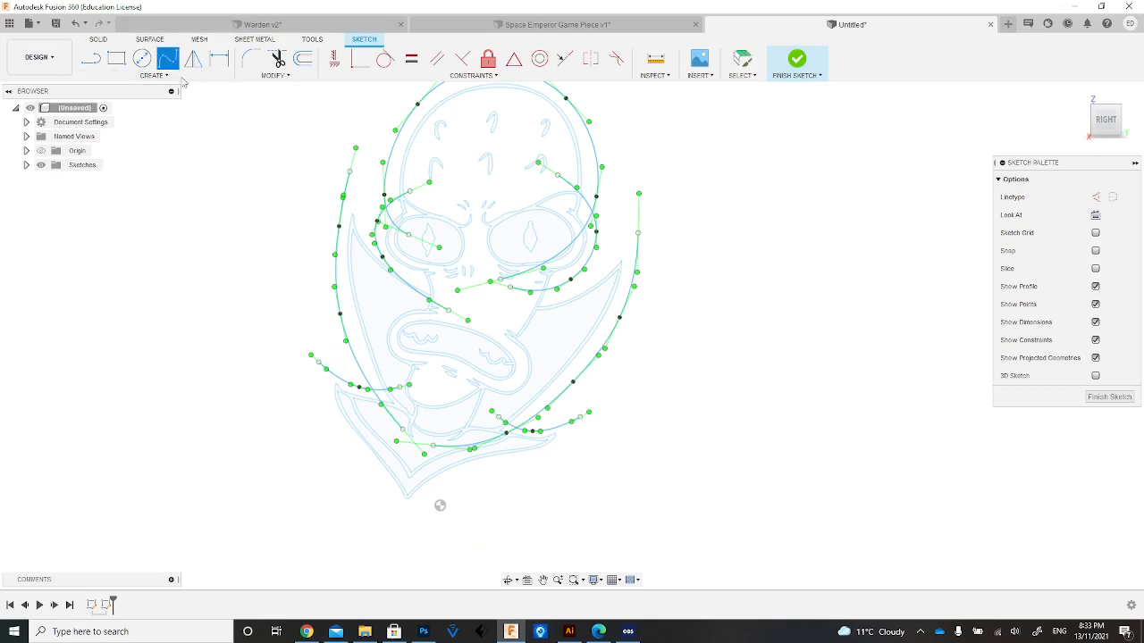
{"action": "left_click", "coordinate": [318, 387]}
{"action": "left_click", "coordinate": [341, 436]}
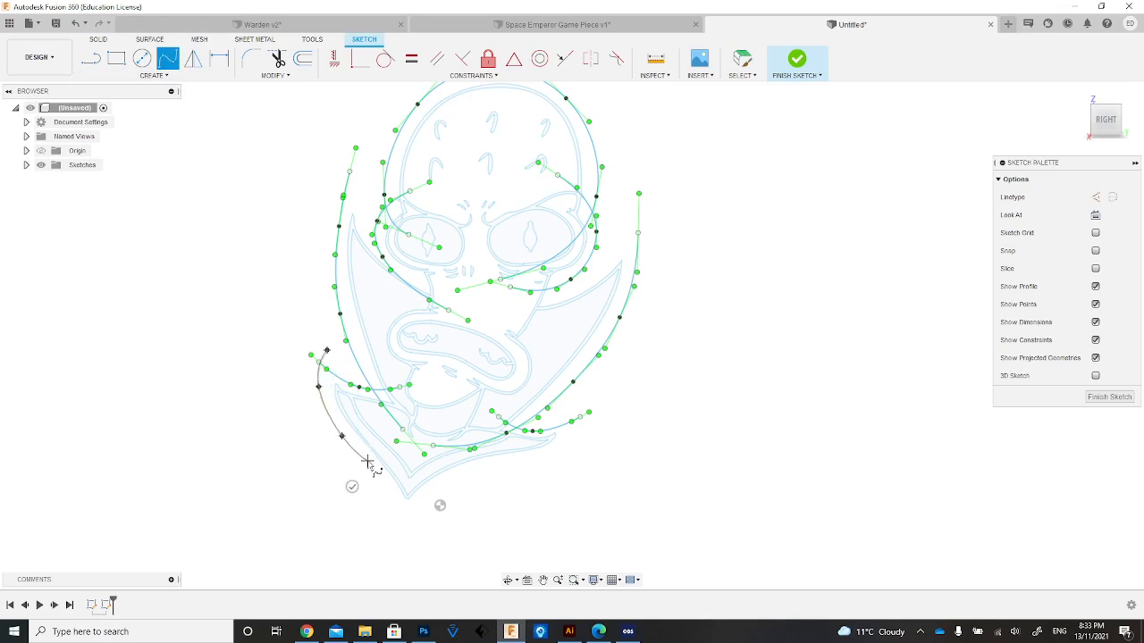
{"action": "left_click", "coordinate": [366, 461]}
{"action": "left_click", "coordinate": [411, 533]}
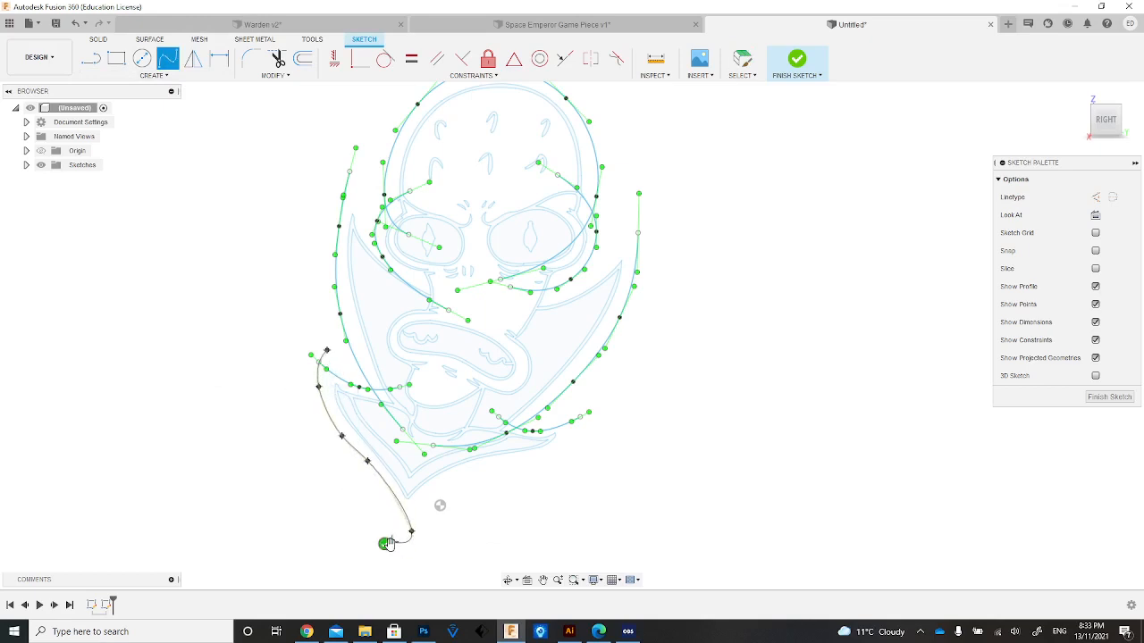
{"action": "left_click", "coordinate": [386, 543]}
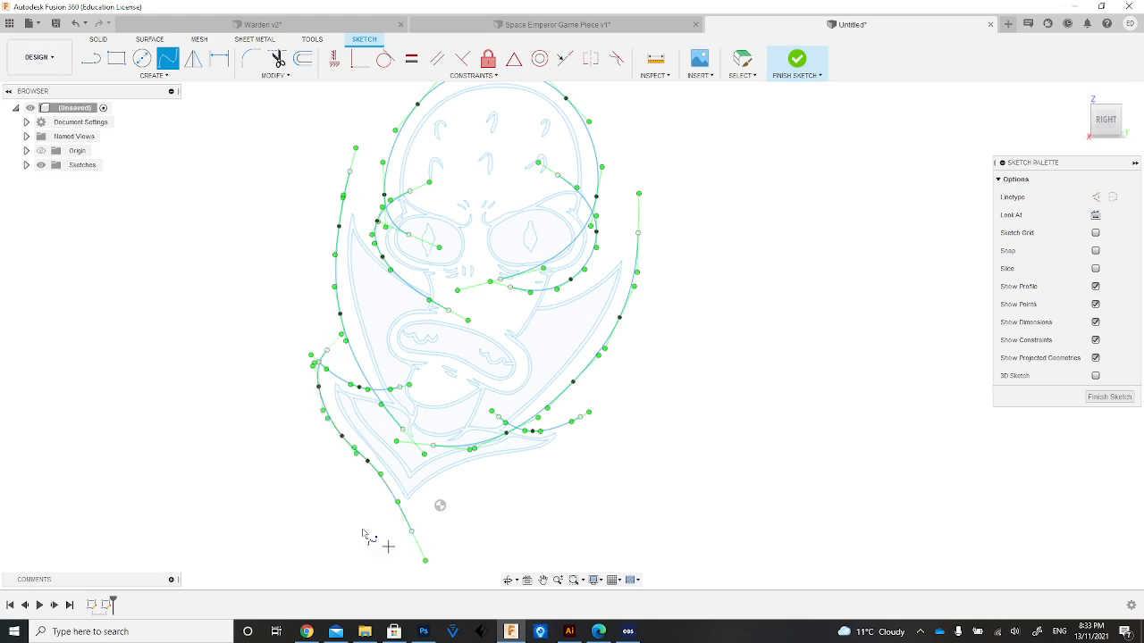
Draw splines above the inner edges of the left and right collar wings, crossing the wing and eye outline splines.
{"action": "left_click", "coordinate": [330, 163]}
{"action": "left_click", "coordinate": [357, 215]}
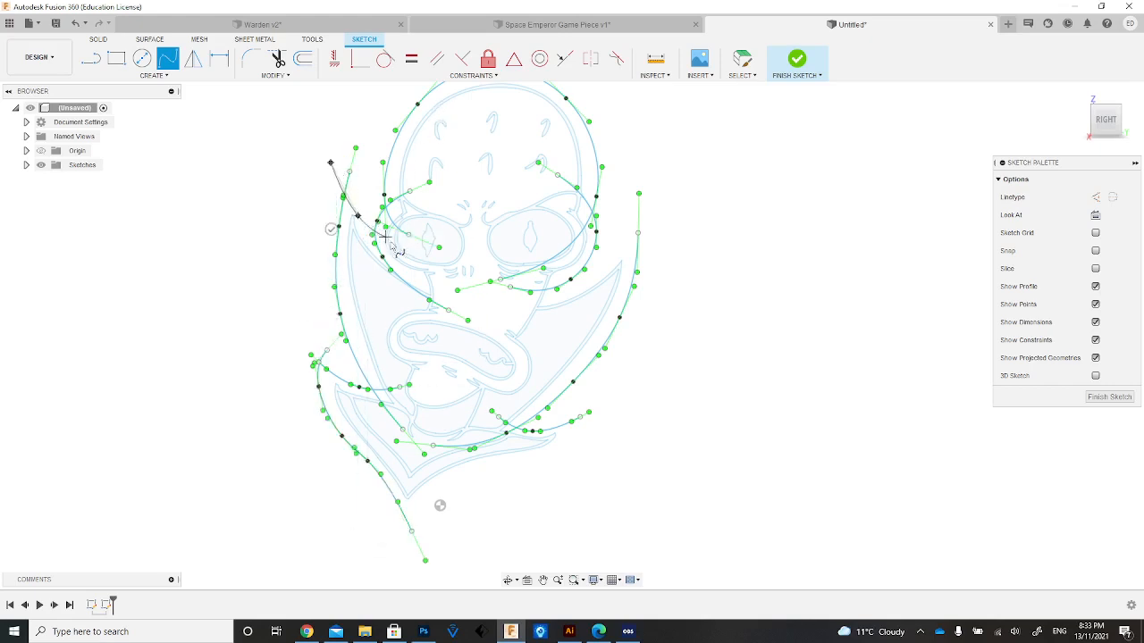
{"action": "left_click", "coordinate": [405, 260]}
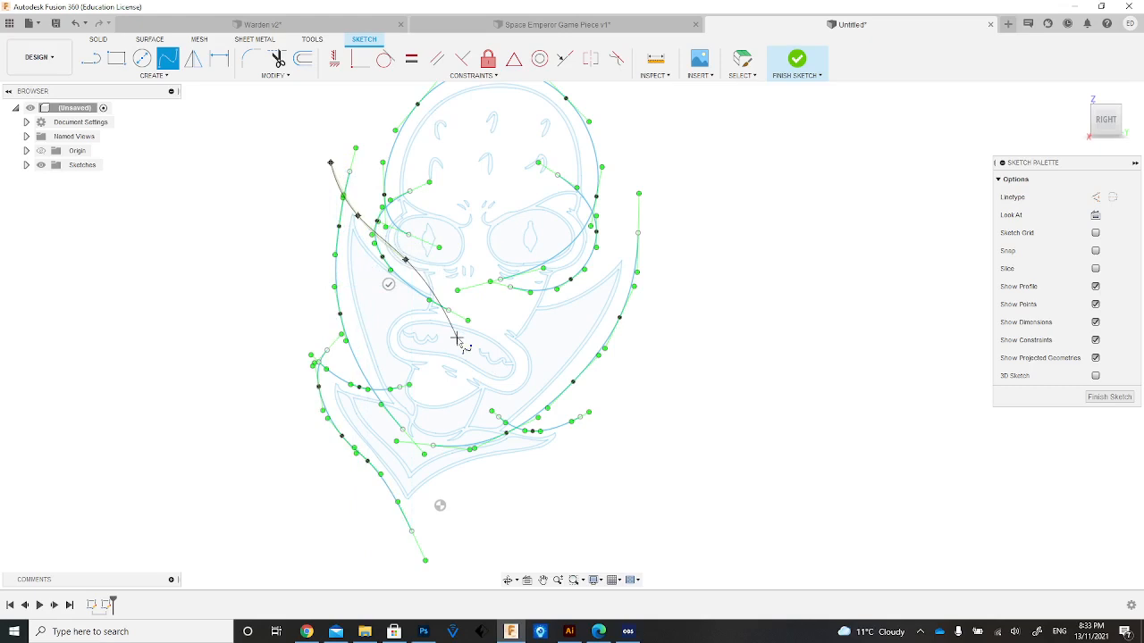
{"action": "left_click", "coordinate": [389, 284]}
{"action": "left_click", "coordinate": [653, 228]}
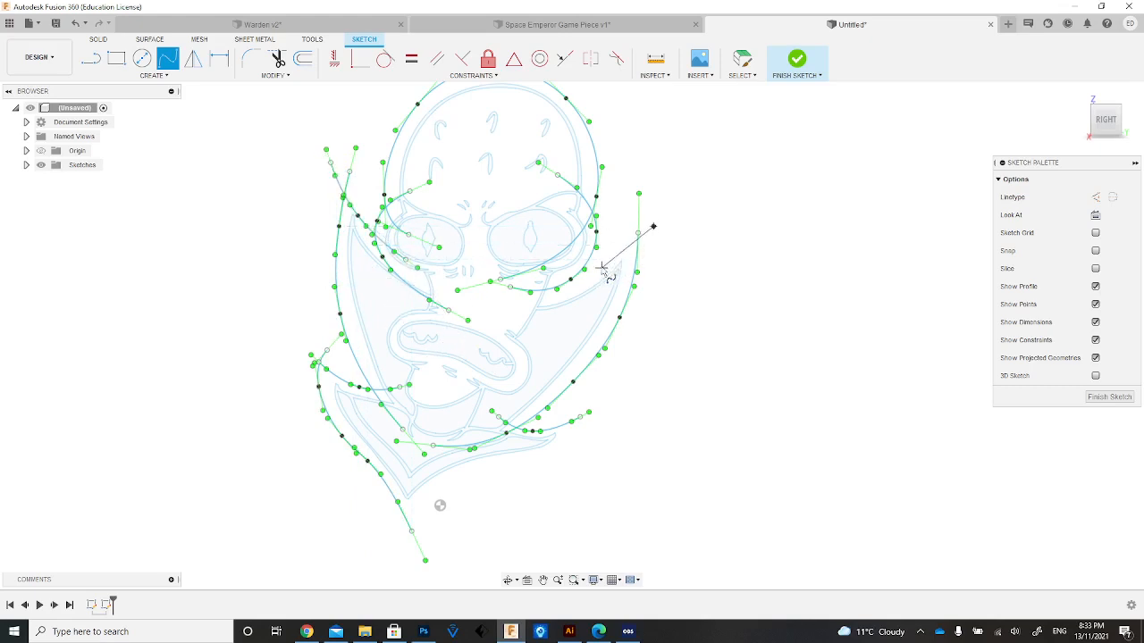
{"action": "left_click", "coordinate": [600, 268]}
{"action": "left_click", "coordinate": [525, 270]}
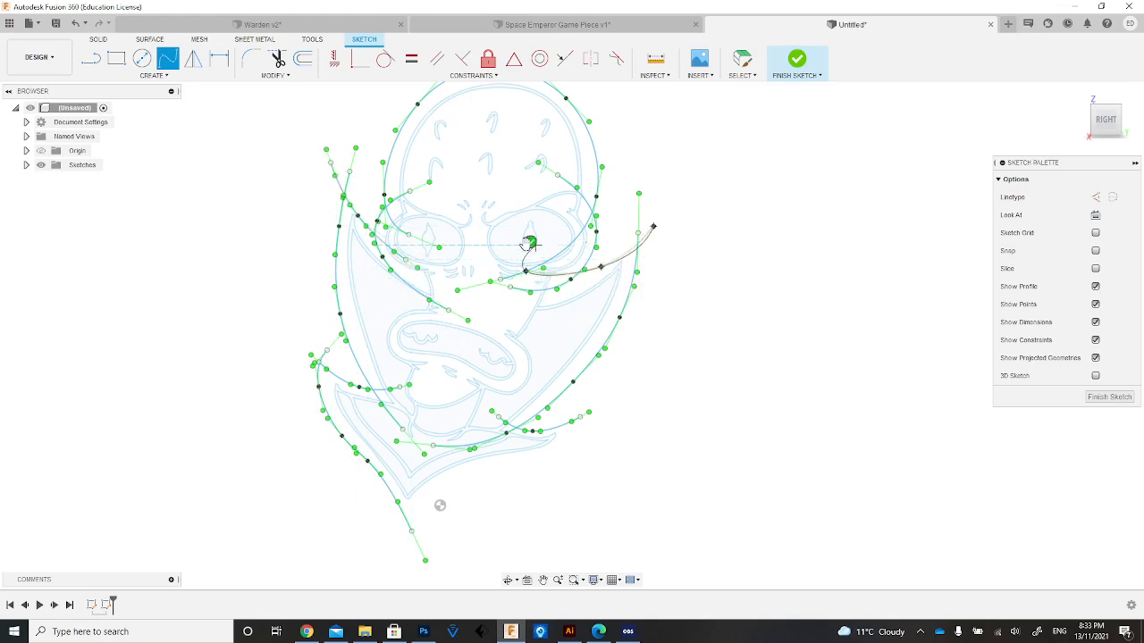
{"action": "left_click", "coordinate": [530, 242]}
Draw a spline beneath the lower collar, from below its bottom tip around its right point, ending above the short right spline.
{"action": "left_click", "coordinate": [418, 507]}
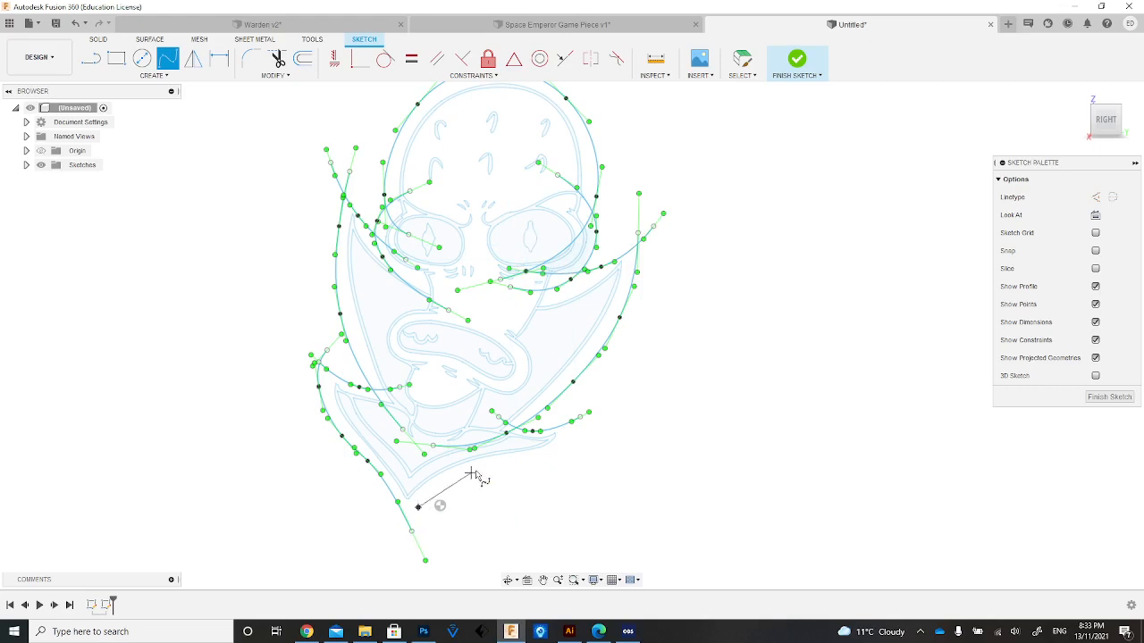
{"action": "left_click", "coordinate": [488, 469]}
{"action": "left_click", "coordinate": [555, 454]}
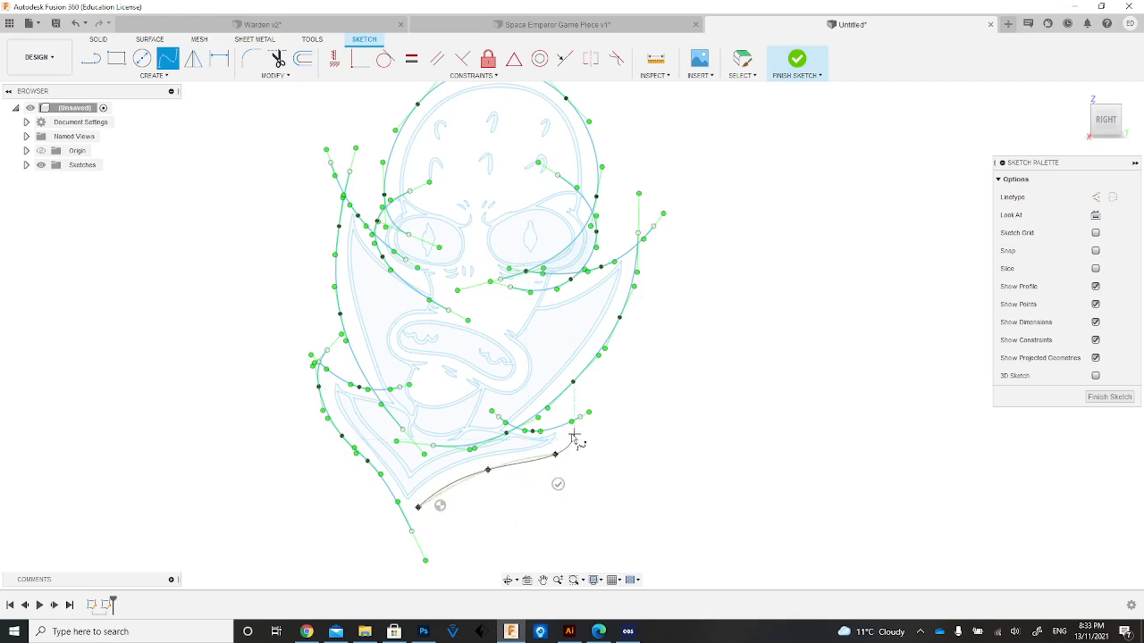
{"action": "left_click", "coordinate": [574, 434]}
{"action": "left_click", "coordinate": [573, 401]}
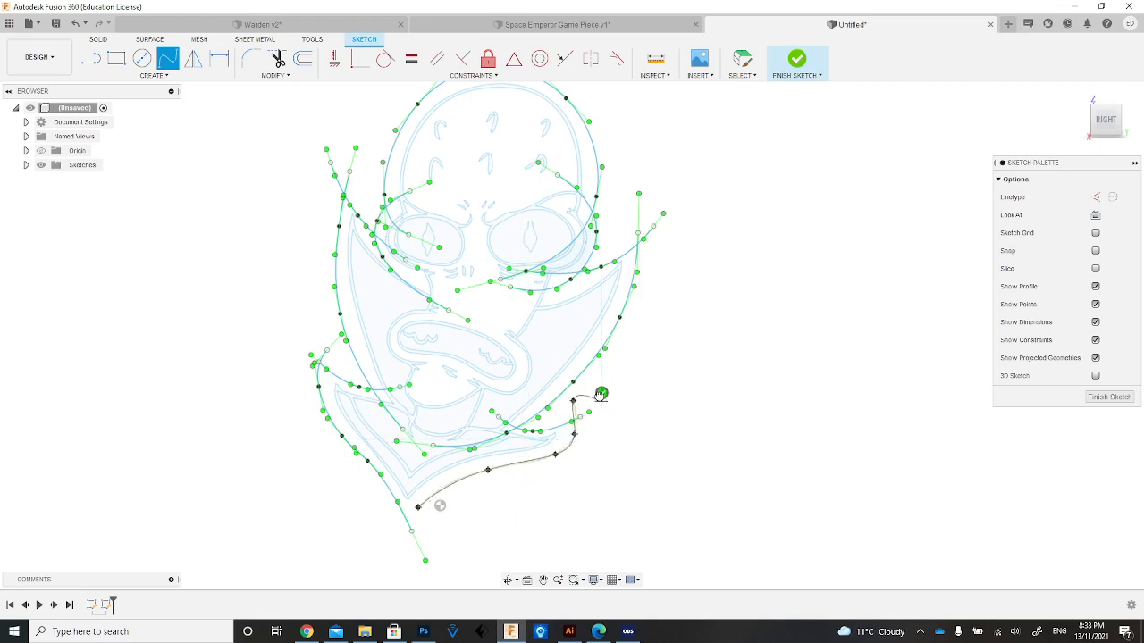
{"action": "left_click", "coordinate": [602, 394]}
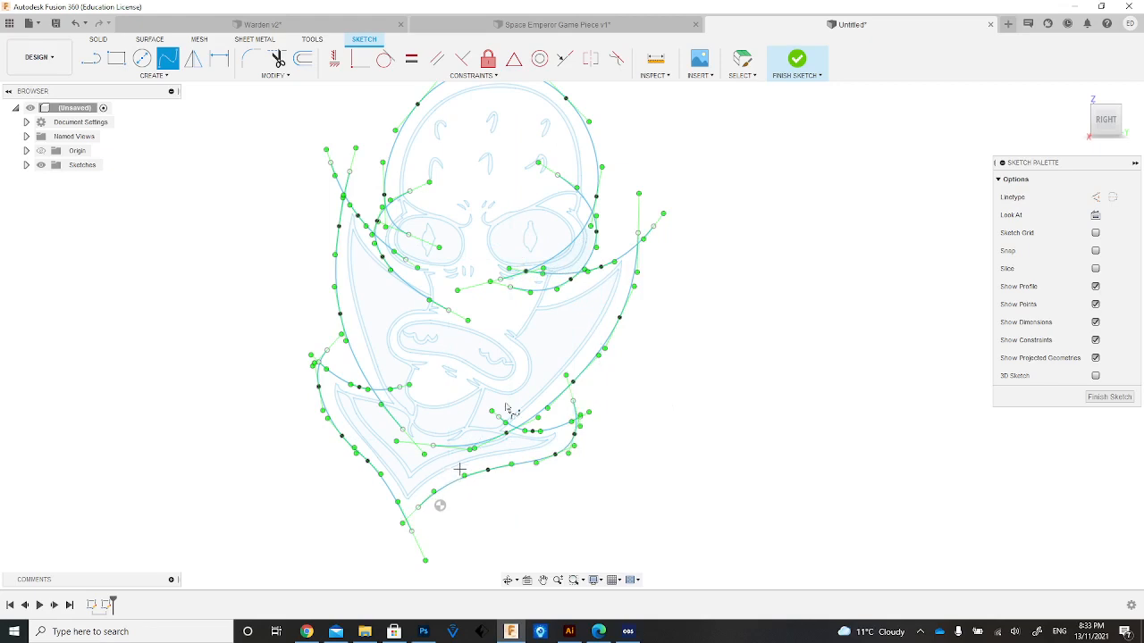
Move the new spline's lower end outward so it crosses the left edge spline below the collar's bottom tip.
{"action": "left_click", "coordinate": [558, 580]}
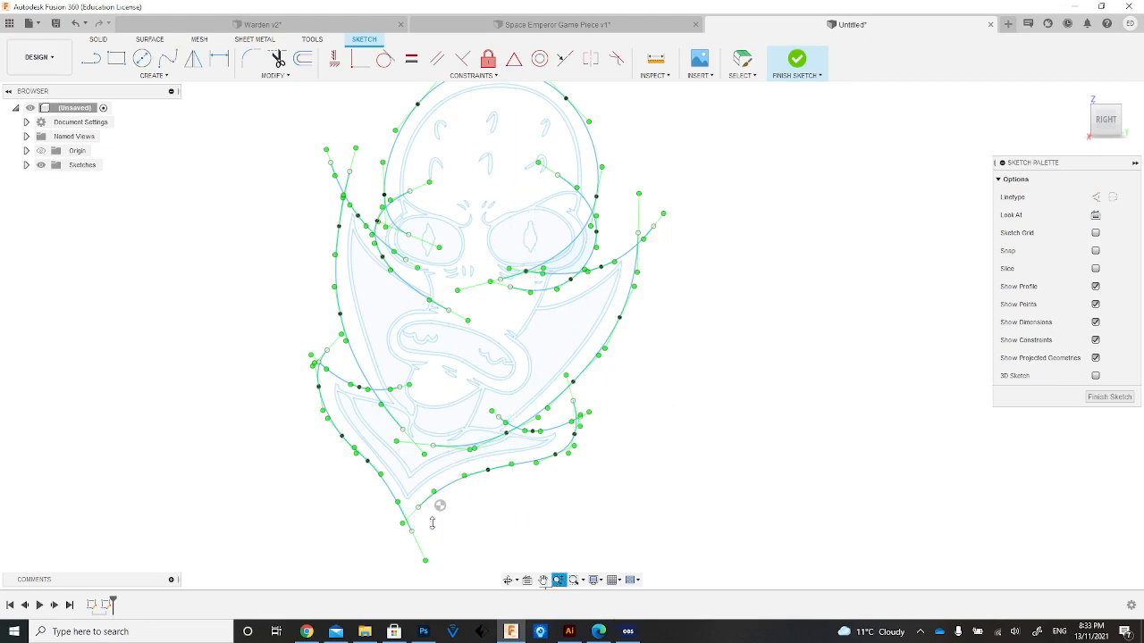
{"action": "left_click_drag", "start_coordinate": [431, 522], "coordinate": [444, 545]}
{"action": "left_click", "coordinate": [544, 580]}
{"action": "left_click_drag", "start_coordinate": [255, 564], "coordinate": [374, 398]}
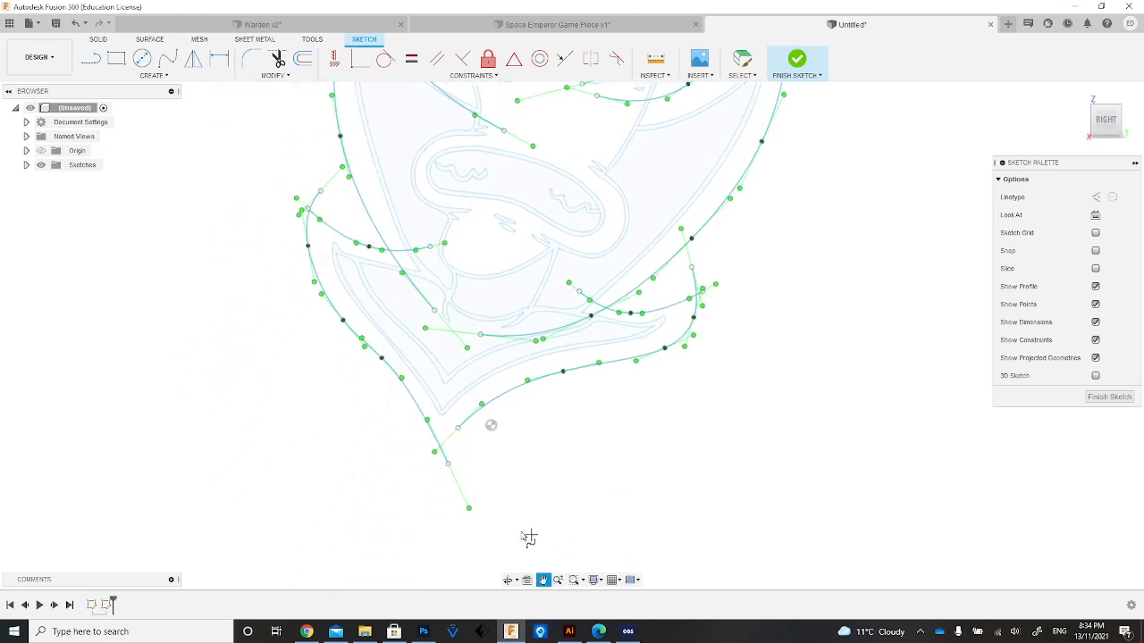
{"action": "key", "text": "Escape"}
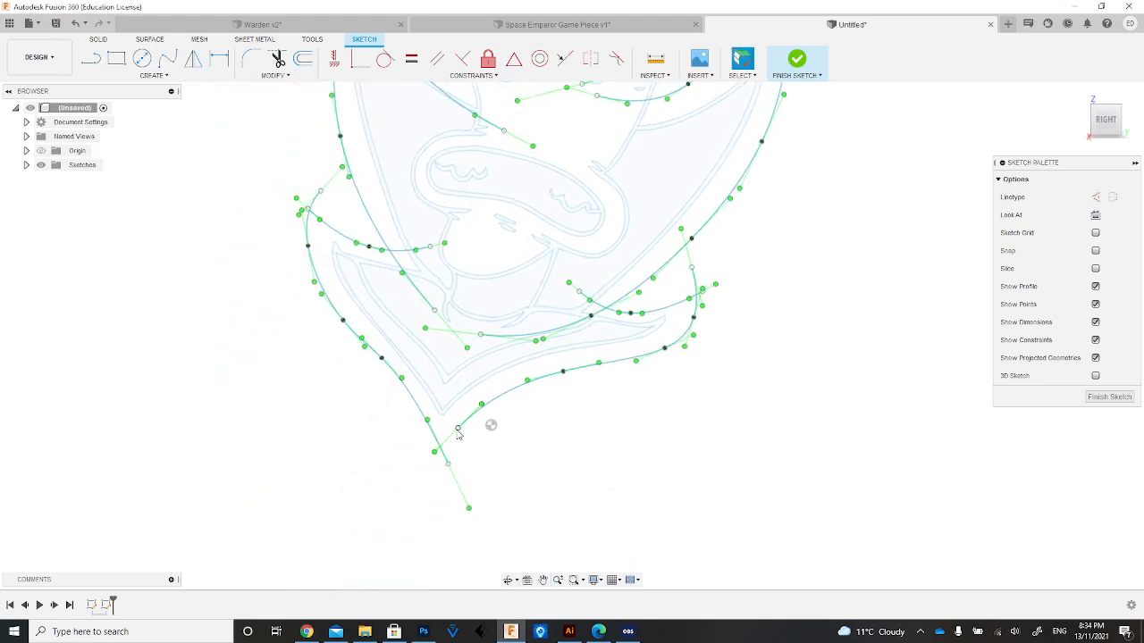
{"action": "mouse_move", "coordinate": [457, 431]}
{"action": "left_mouse_down"}
{"action": "mouse_move", "coordinate": [408, 459]}
{"action": "mouse_move", "coordinate": [457, 434]}
{"action": "mouse_move", "coordinate": [425, 450]}
{"action": "left_mouse_up"}
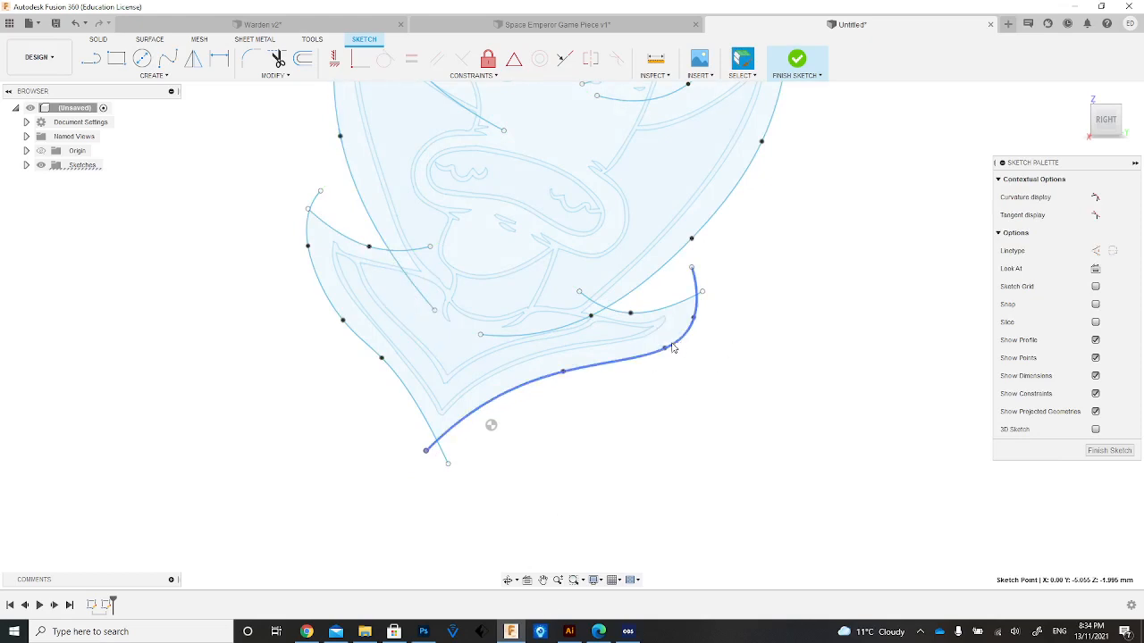
Pull the lower spline's right-corner points inward and reposition the spline ends above the lower collar's left point so they cross.
{"action": "left_click_drag", "start_coordinate": [664, 348], "coordinate": [643, 354]}
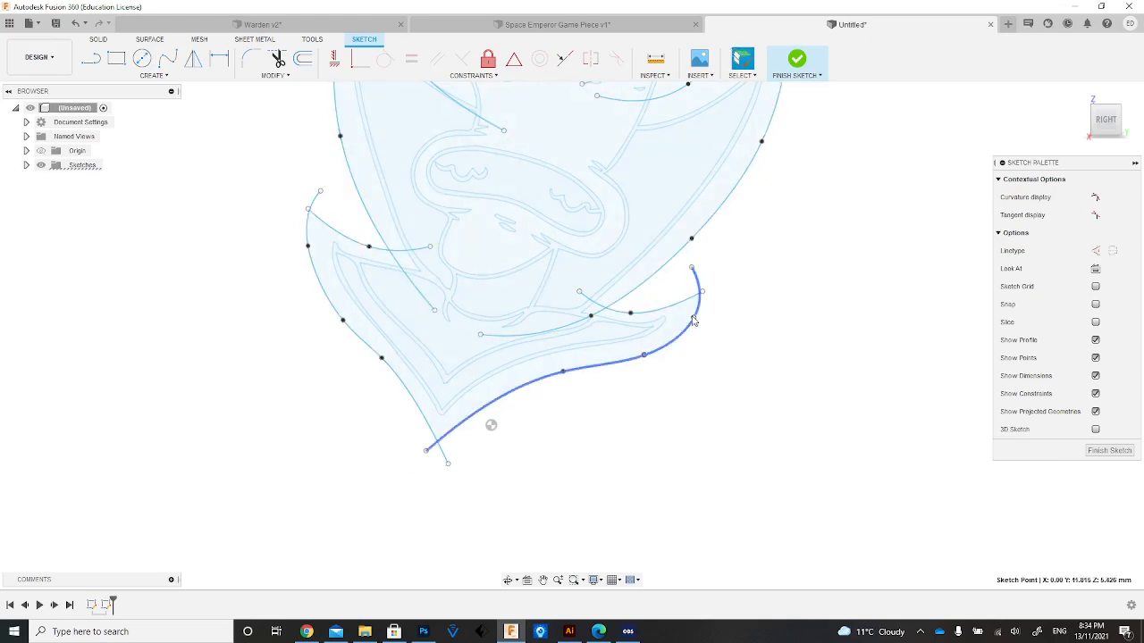
{"action": "left_click_drag", "start_coordinate": [694, 317], "coordinate": [684, 321]}
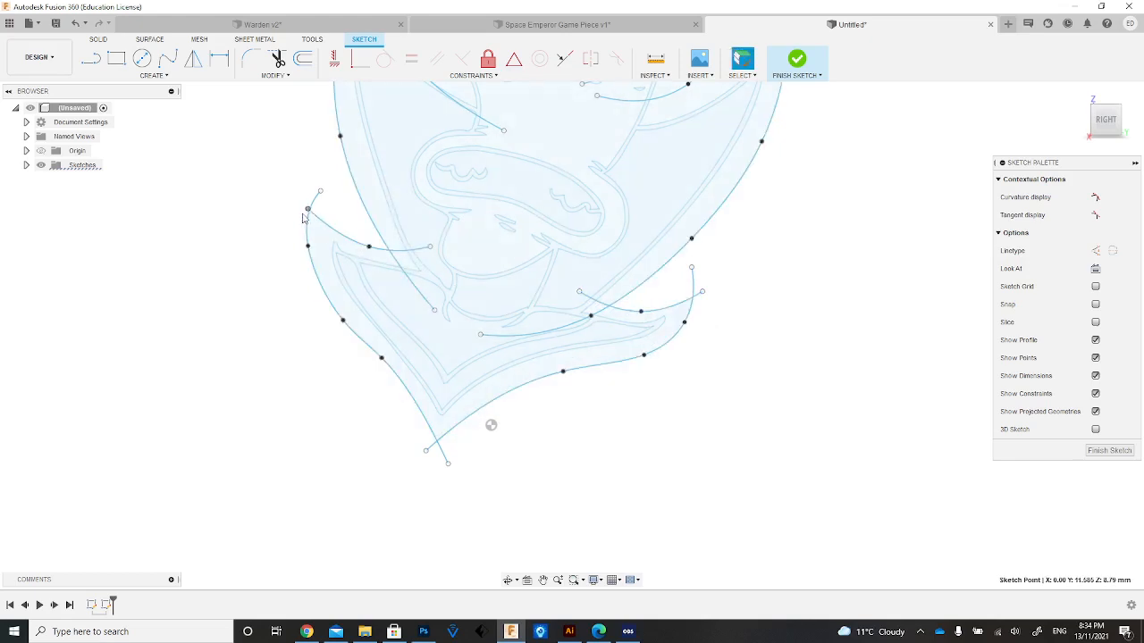
{"action": "left_click_drag", "start_coordinate": [303, 217], "coordinate": [323, 211]}
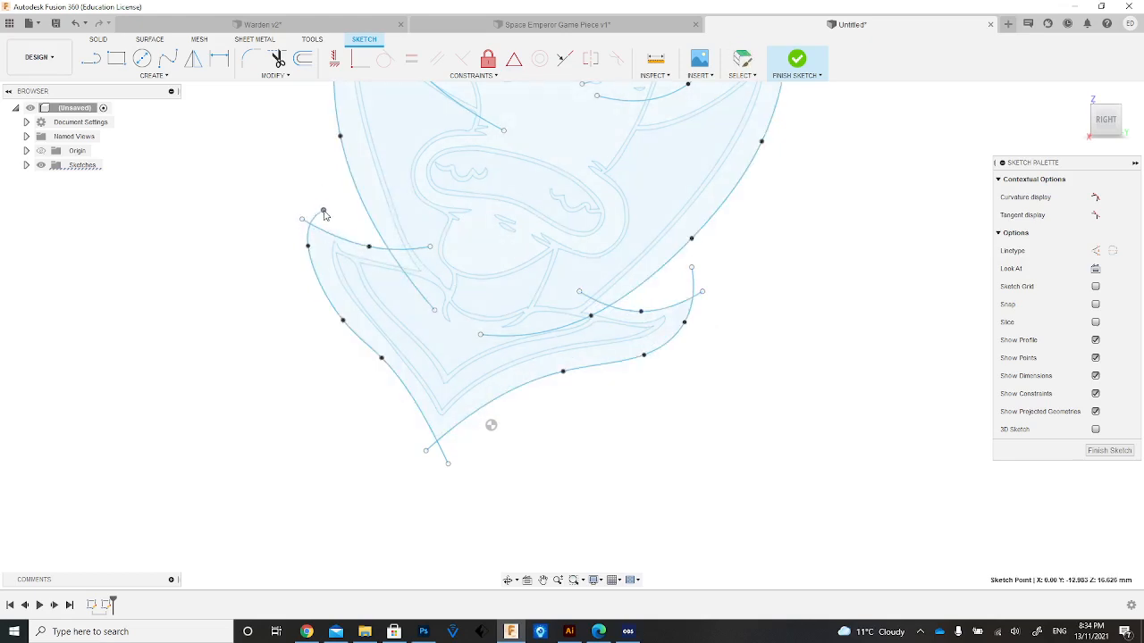
Refine the head outline spline by shifting its point beside the right eye and moving its left end outward within the left eye.
{"action": "left_click", "coordinate": [540, 583]}
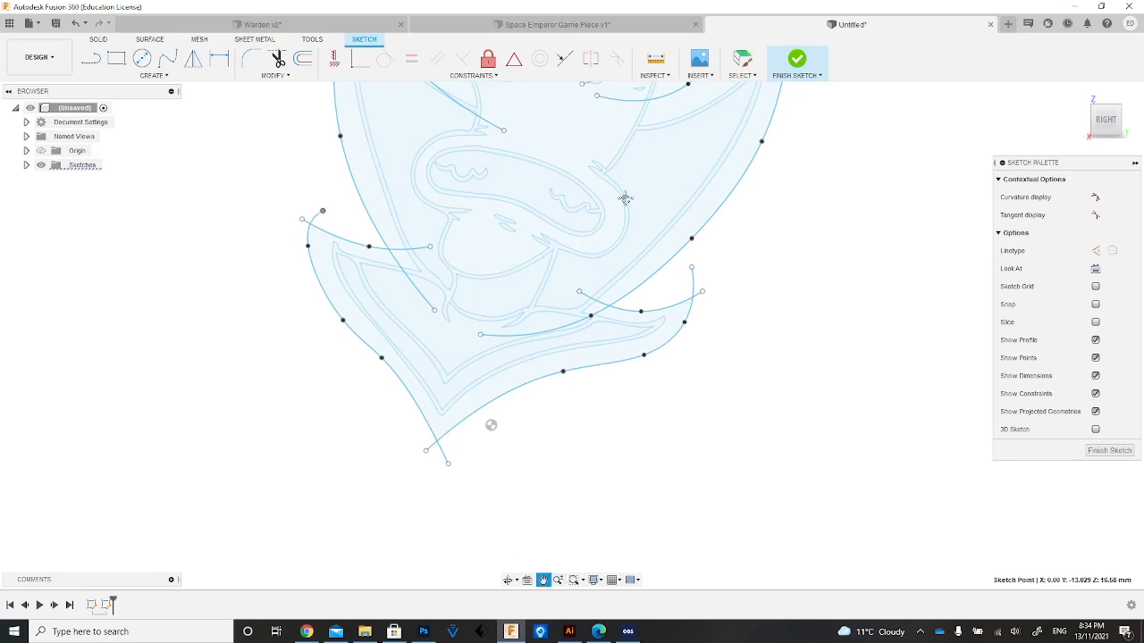
{"action": "left_click_drag", "start_coordinate": [622, 206], "coordinate": [549, 448]}
{"action": "left_click_drag", "start_coordinate": [564, 292], "coordinate": [553, 351]}
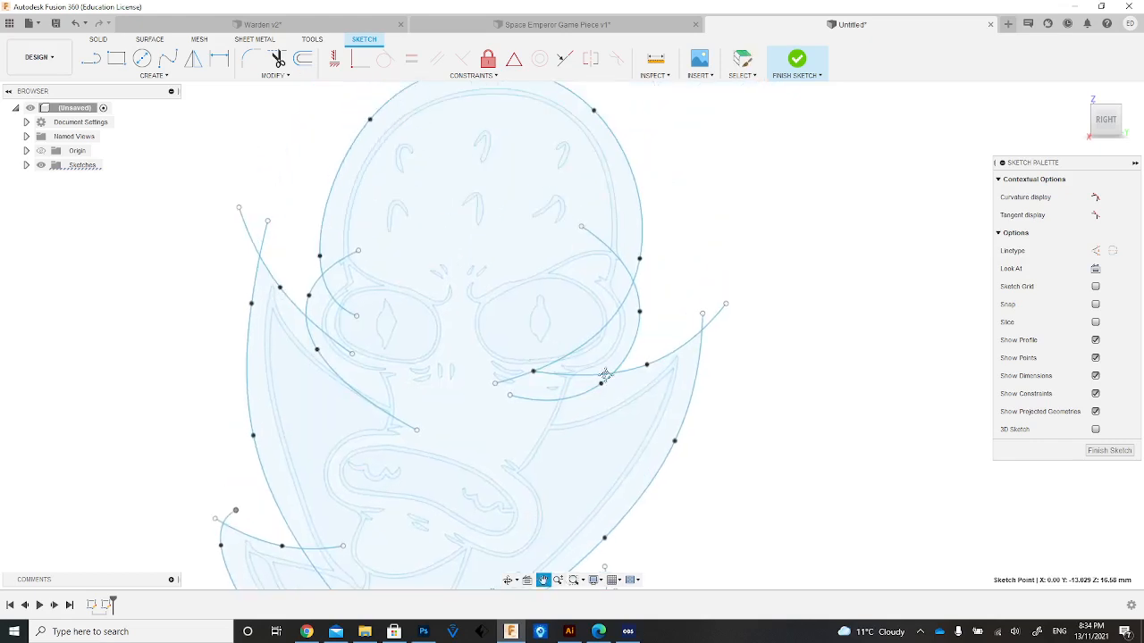
{"action": "key", "text": "Escape"}
{"action": "left_click", "coordinate": [639, 371]}
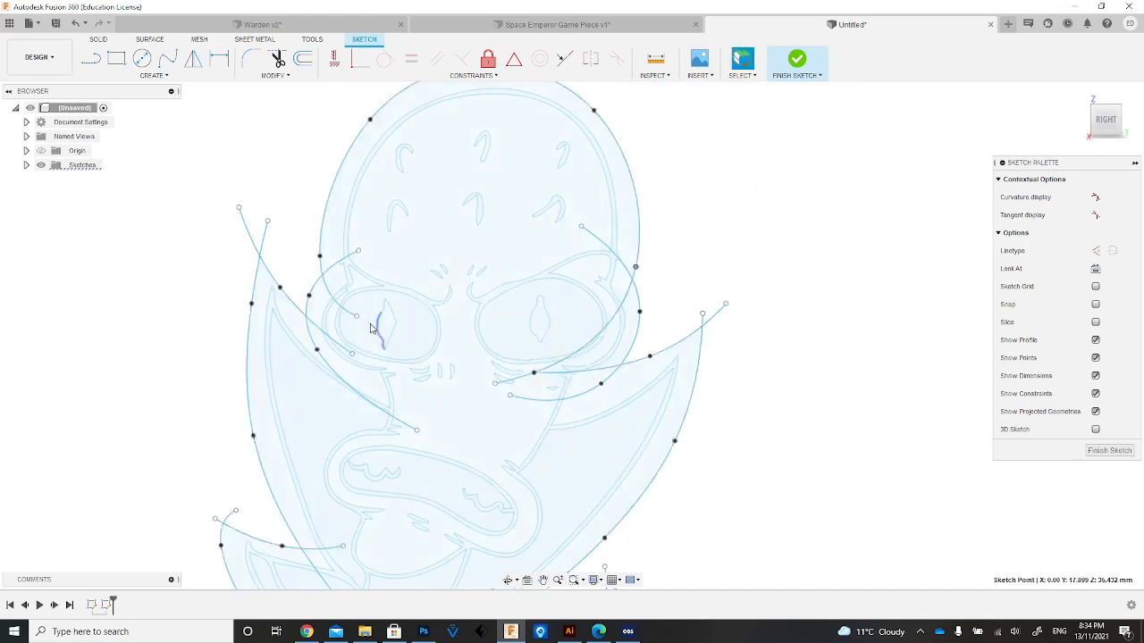
{"action": "left_click_drag", "start_coordinate": [356, 316], "coordinate": [340, 319]}
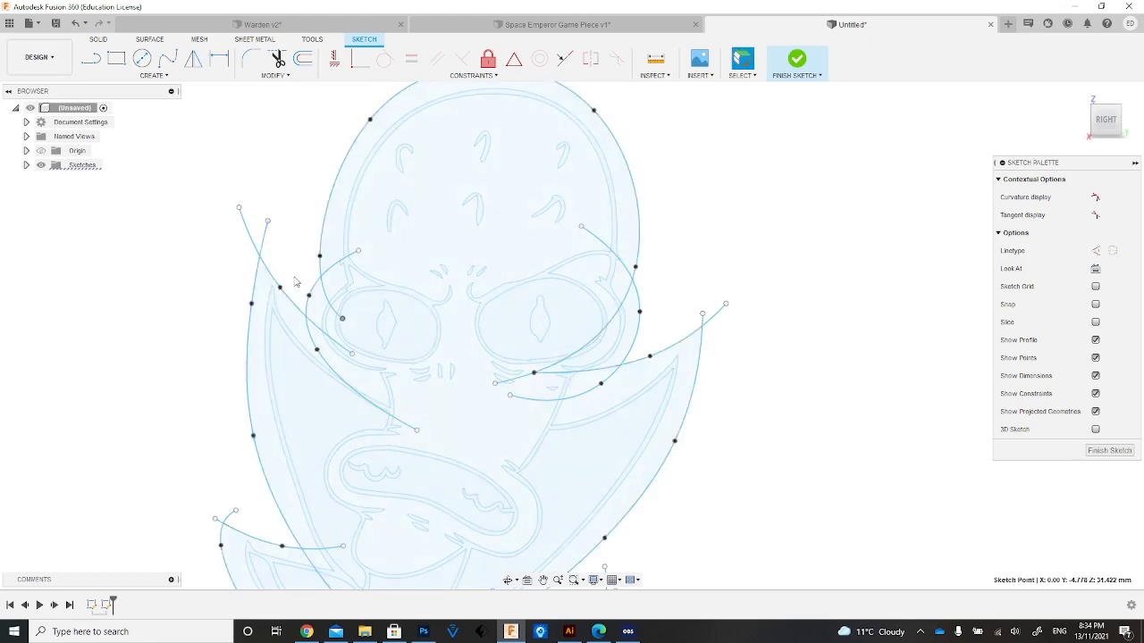
Reshape the left collar wing's inner-edge spline by moving its upper end and middle point, keeping it crossing the outer wing spline.
{"action": "left_click_drag", "start_coordinate": [238, 208], "coordinate": [255, 215]}
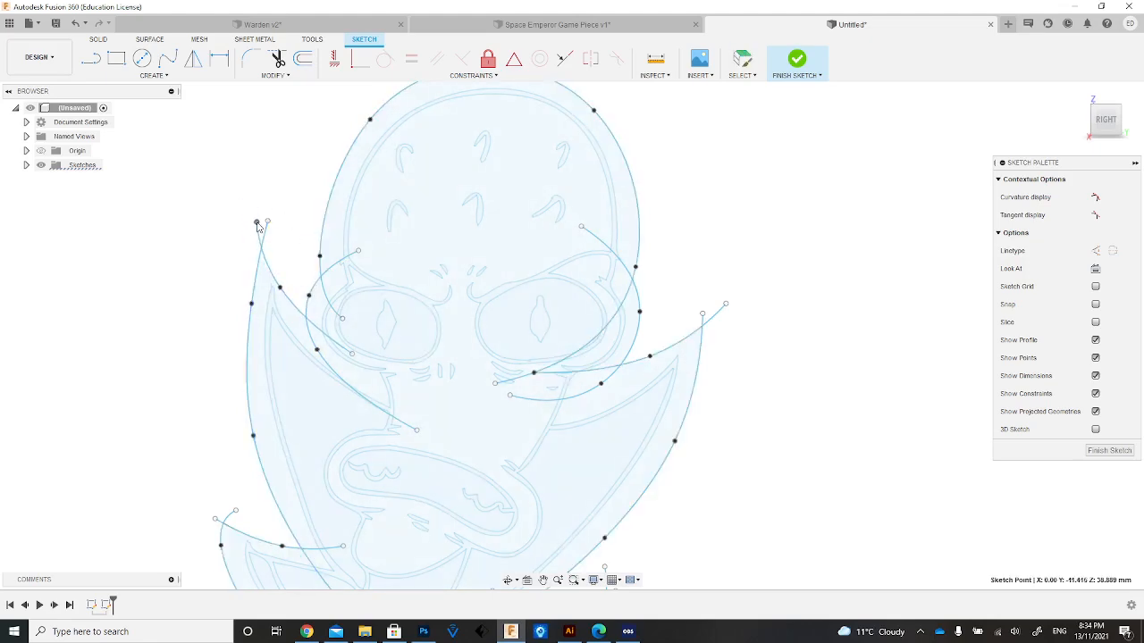
{"action": "left_click_drag", "start_coordinate": [280, 288], "coordinate": [287, 291]}
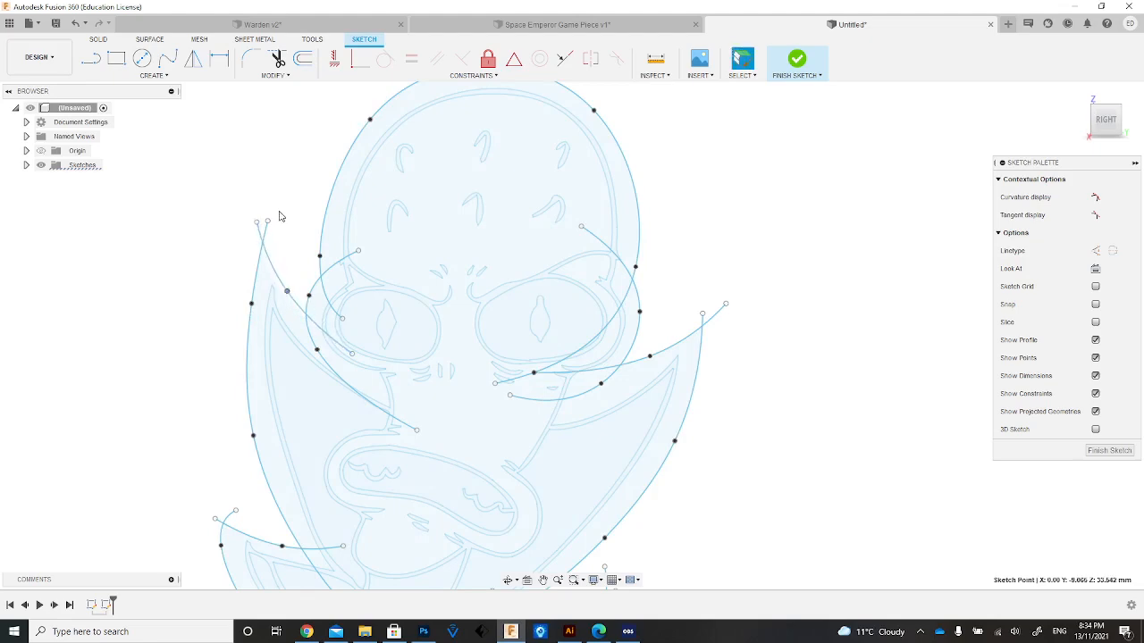
{"action": "left_click_drag", "start_coordinate": [264, 227], "coordinate": [261, 234]}
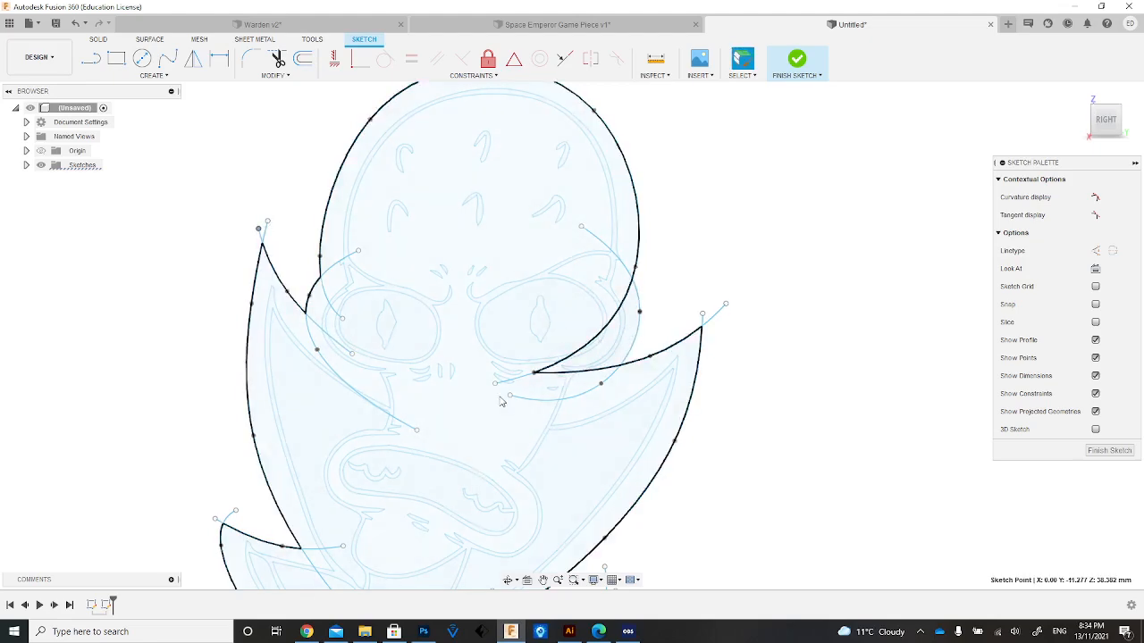
Trim the head outline and right wing spline segments that run inside the right eye outline, and finish the sketch.
{"action": "key", "text": "t"}
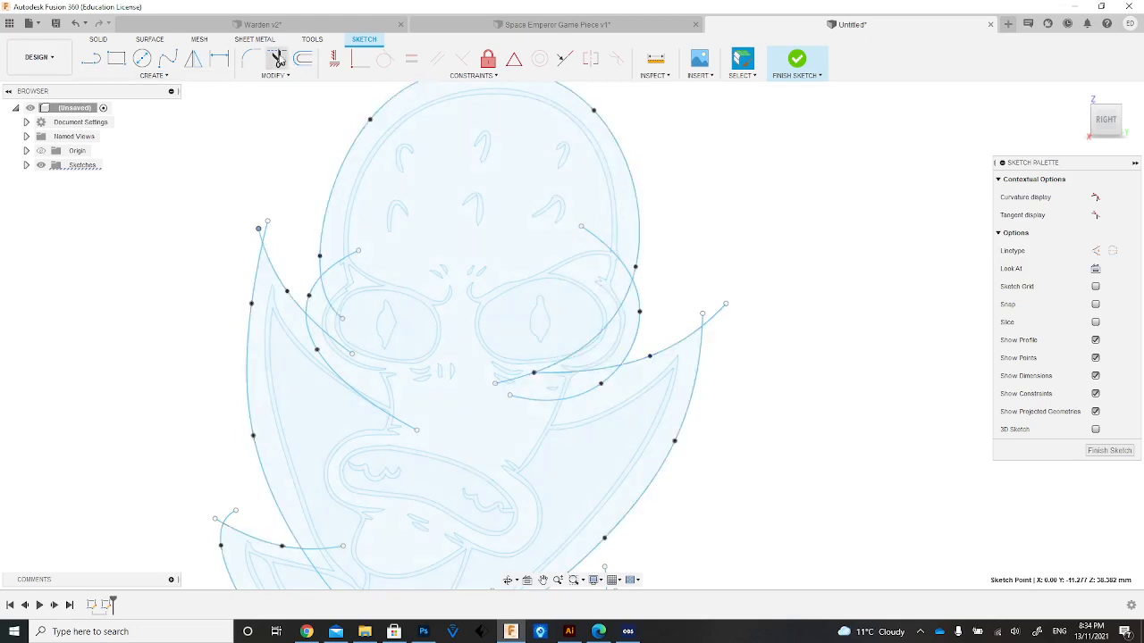
{"action": "left_click", "coordinate": [603, 376]}
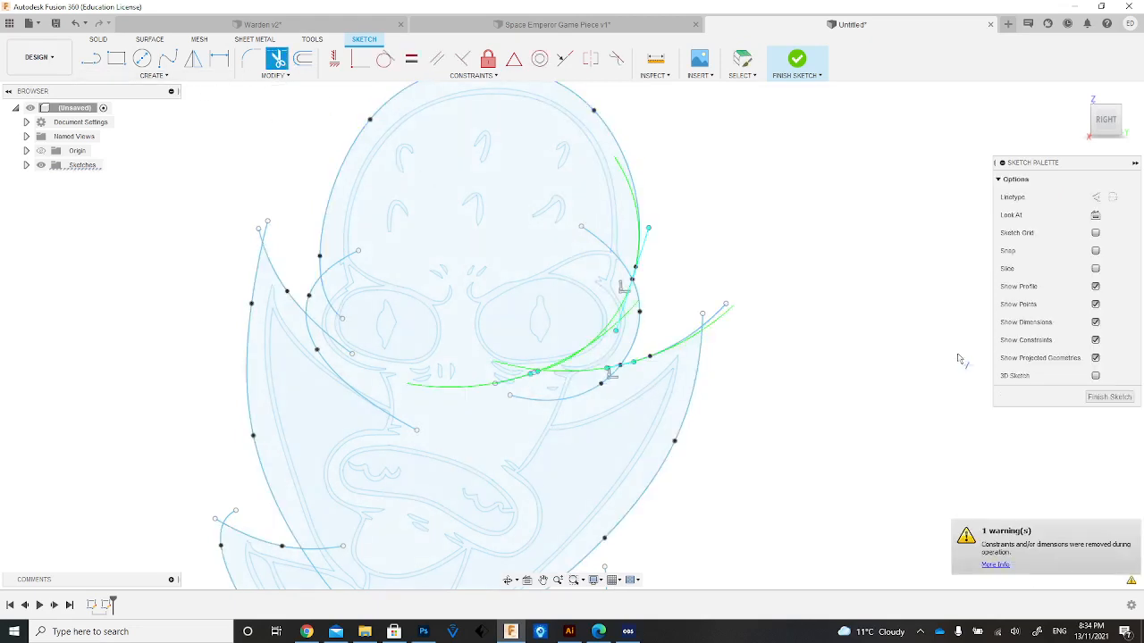
{"action": "left_click", "coordinate": [1109, 396]}
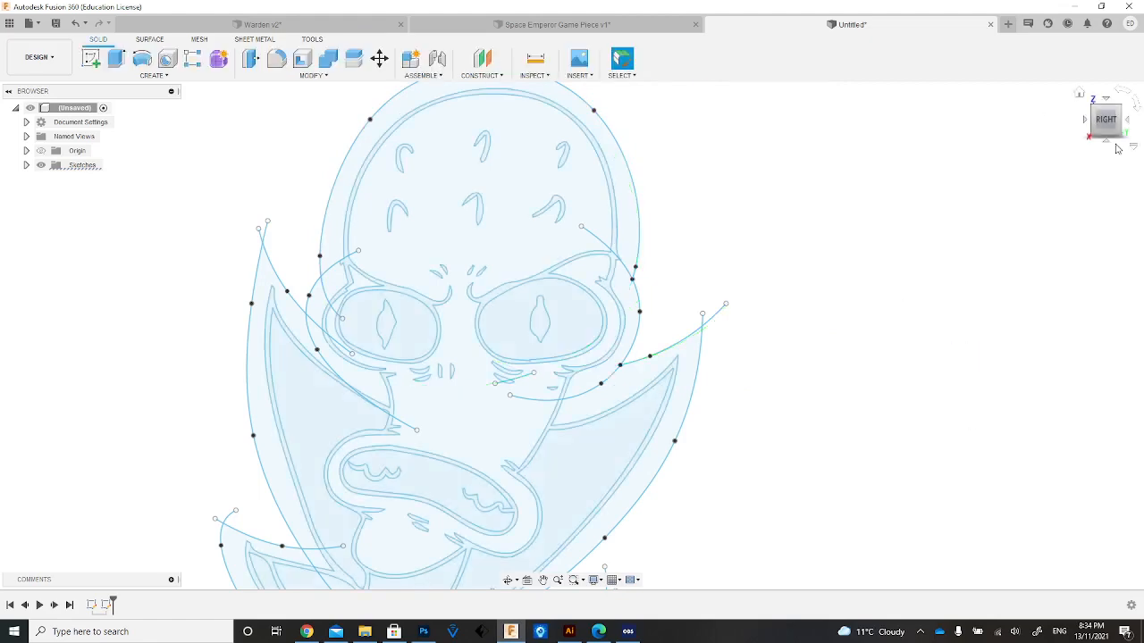
Extrude the closed silhouette profile around the whole character by -16 mm as a new body.
{"action": "mouse_move", "coordinate": [1111, 131]}
{"action": "left_mouse_down"}
{"action": "mouse_move", "coordinate": [1111, 119]}
{"action": "mouse_move", "coordinate": [1097, 134]}
{"action": "left_mouse_up"}
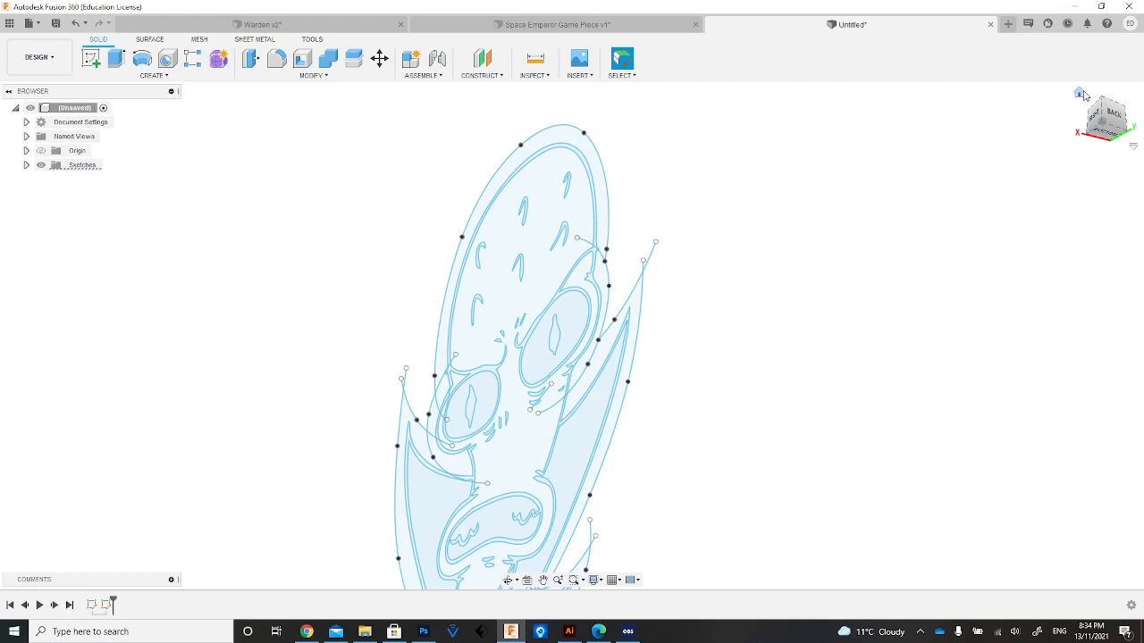
{"action": "left_click", "coordinate": [1081, 94]}
{"action": "left_click", "coordinate": [1110, 132]}
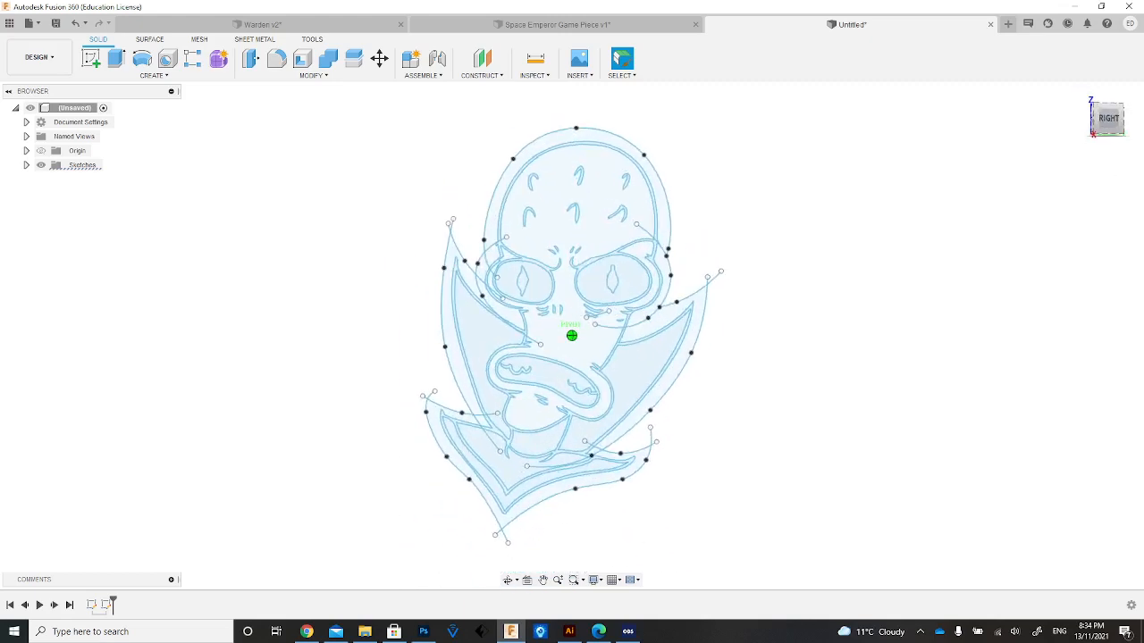
{"action": "left_click", "coordinate": [665, 230]}
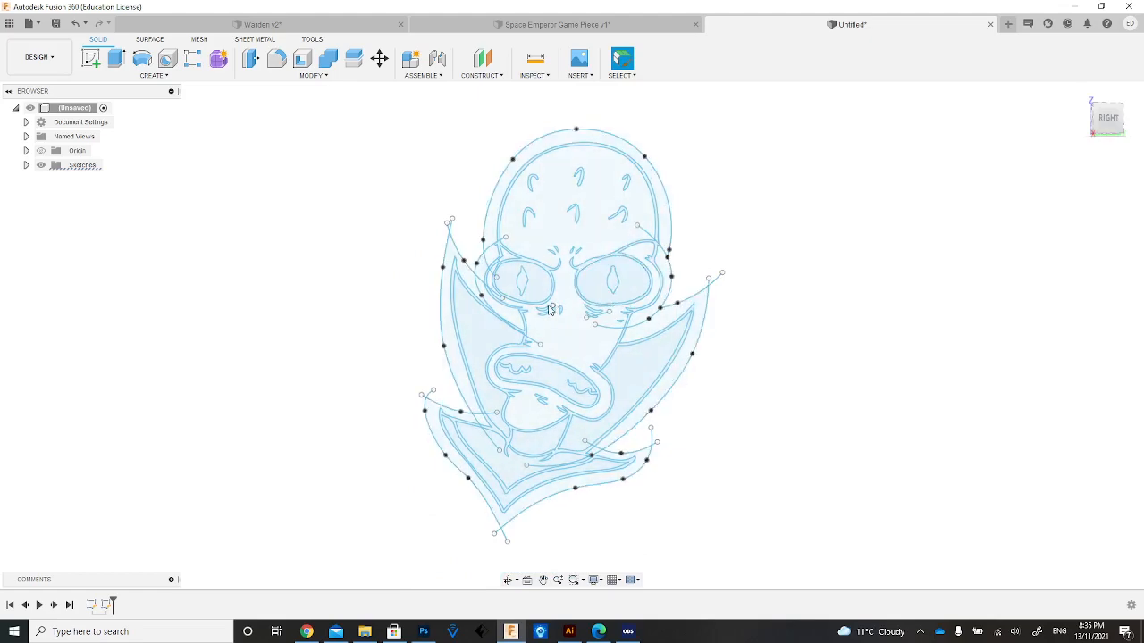
{"action": "left_click", "coordinate": [1106, 118]}
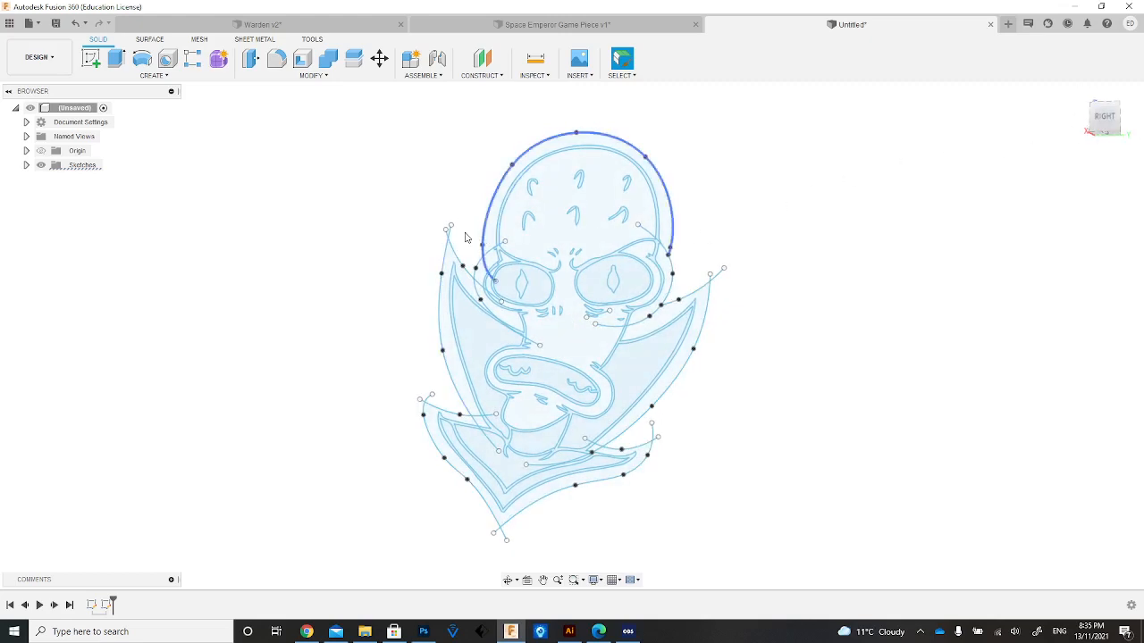
{"action": "left_click", "coordinate": [664, 207]}
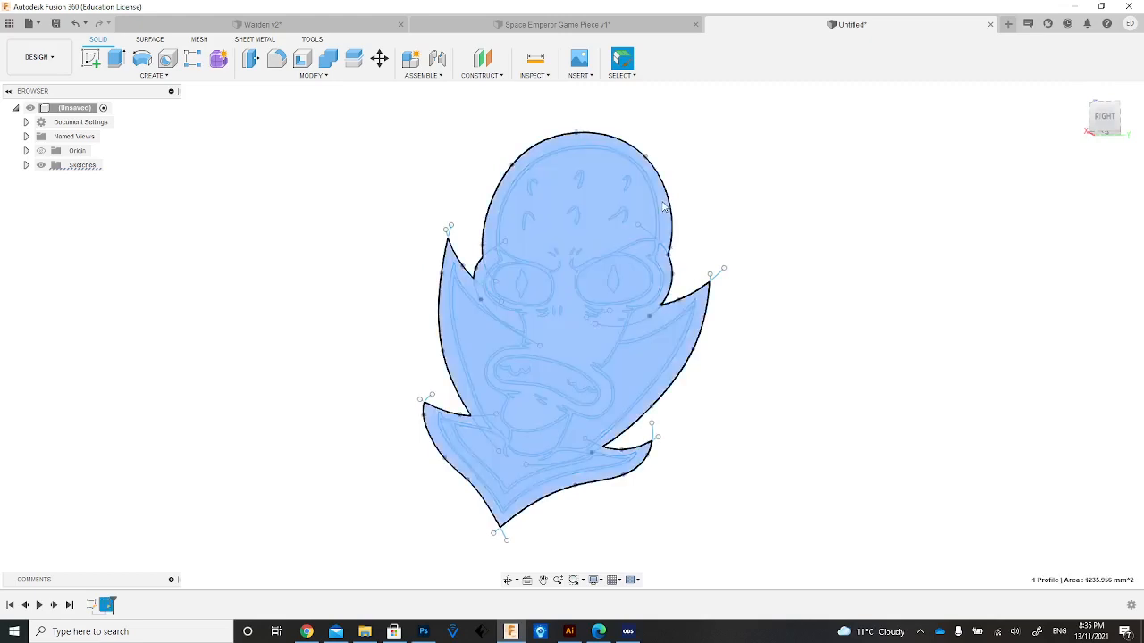
{"action": "key", "text": "e"}
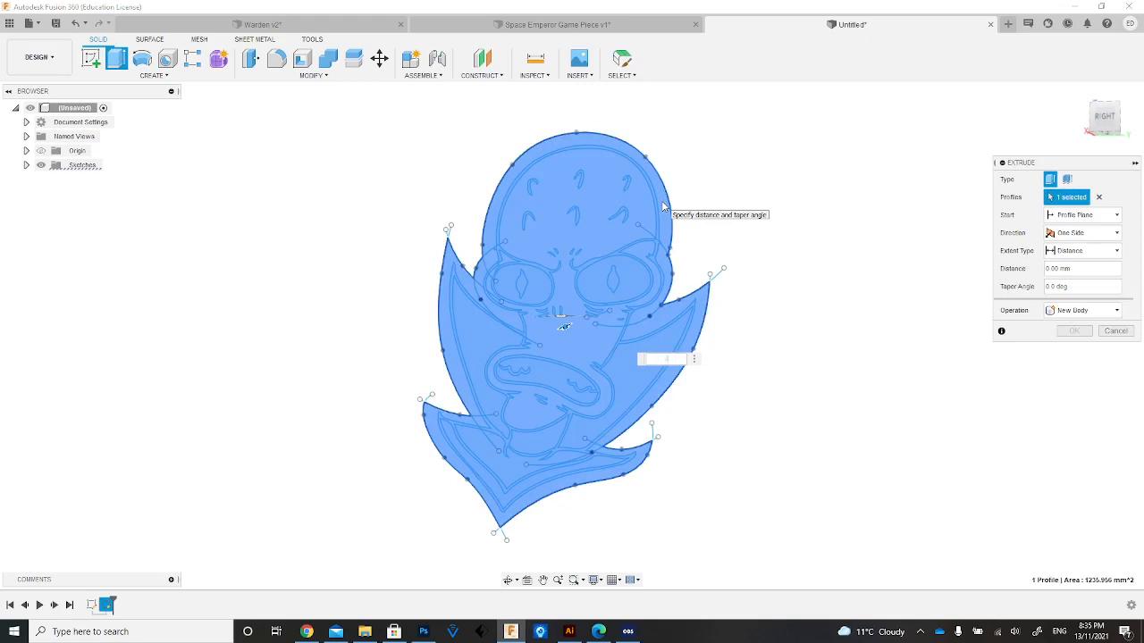
{"action": "left_click_drag", "start_coordinate": [1087, 114], "coordinate": [1073, 123]}
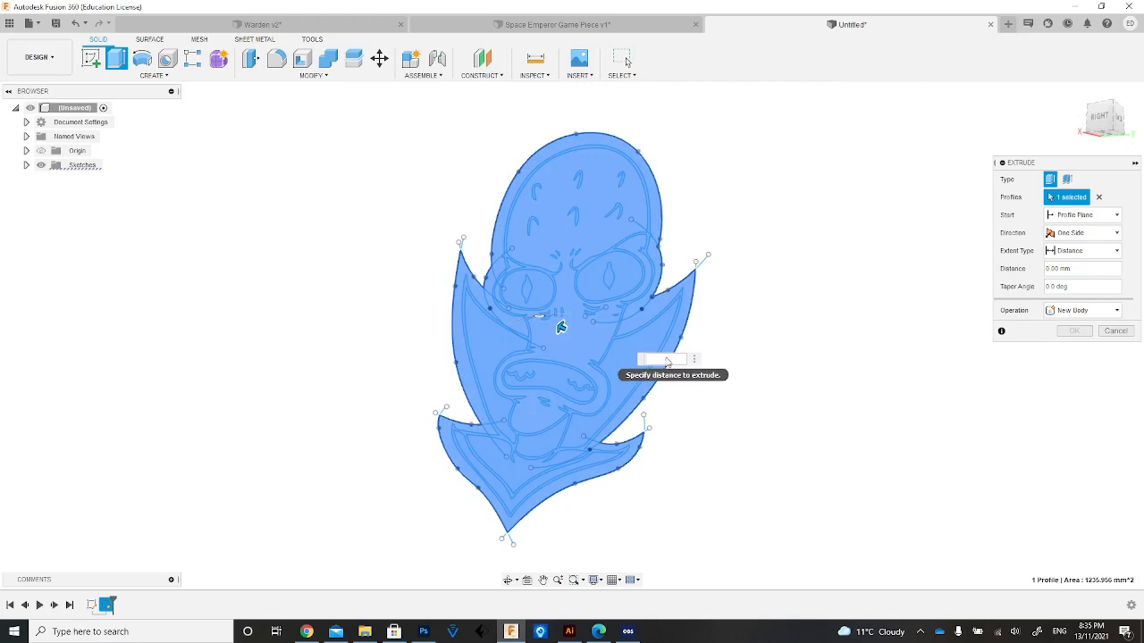
{"action": "type", "text": "8"}
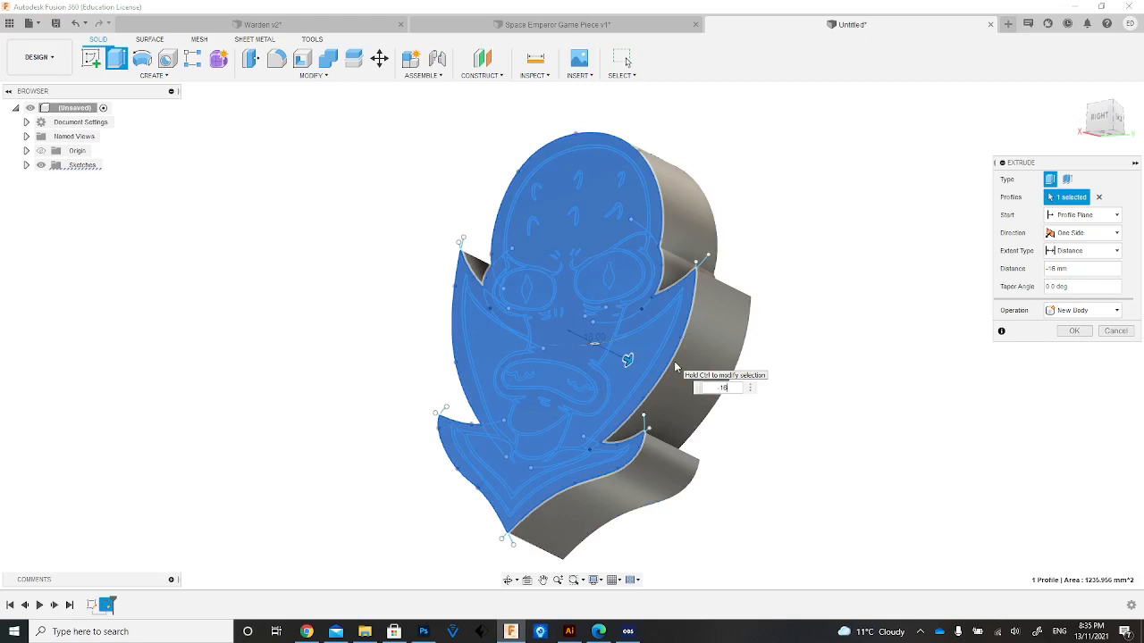
{"action": "left_click", "coordinate": [1073, 331]}
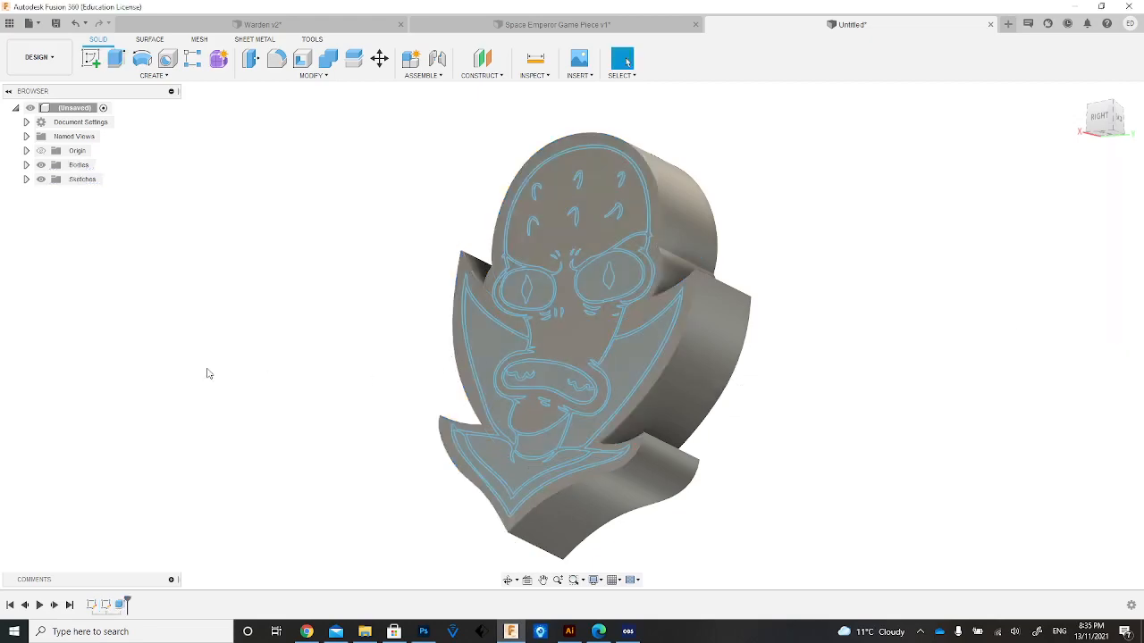
Extrude the connected main line-art profile of the head, eye outlines and collar by -0.7 mm as a cut into the face.
{"action": "scroll", "coordinate": [207, 374], "scroll_direction": "up", "scroll_amount": 3}
{"action": "scroll", "coordinate": [708, 379], "scroll_direction": "down", "scroll_amount": 4}
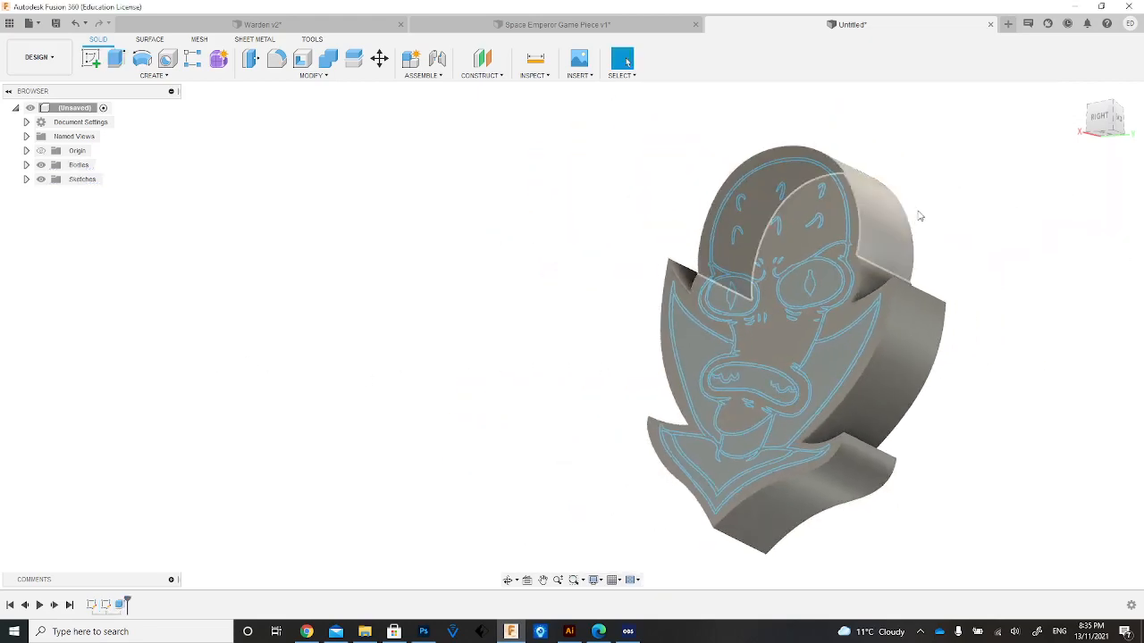
{"action": "scroll", "coordinate": [858, 251], "scroll_direction": "down", "scroll_amount": 2}
{"action": "scroll", "coordinate": [859, 258], "scroll_direction": "up", "scroll_amount": 5}
{"action": "scroll", "coordinate": [835, 258], "scroll_direction": "down", "scroll_amount": 2}
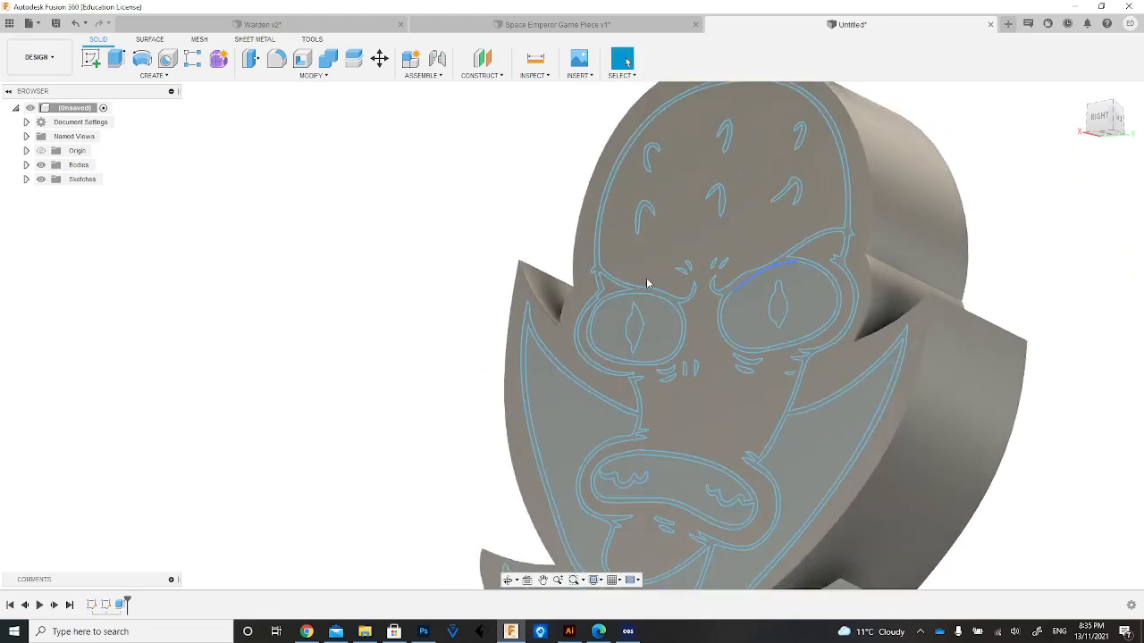
{"action": "scroll", "coordinate": [750, 275], "scroll_direction": "up", "scroll_amount": 4}
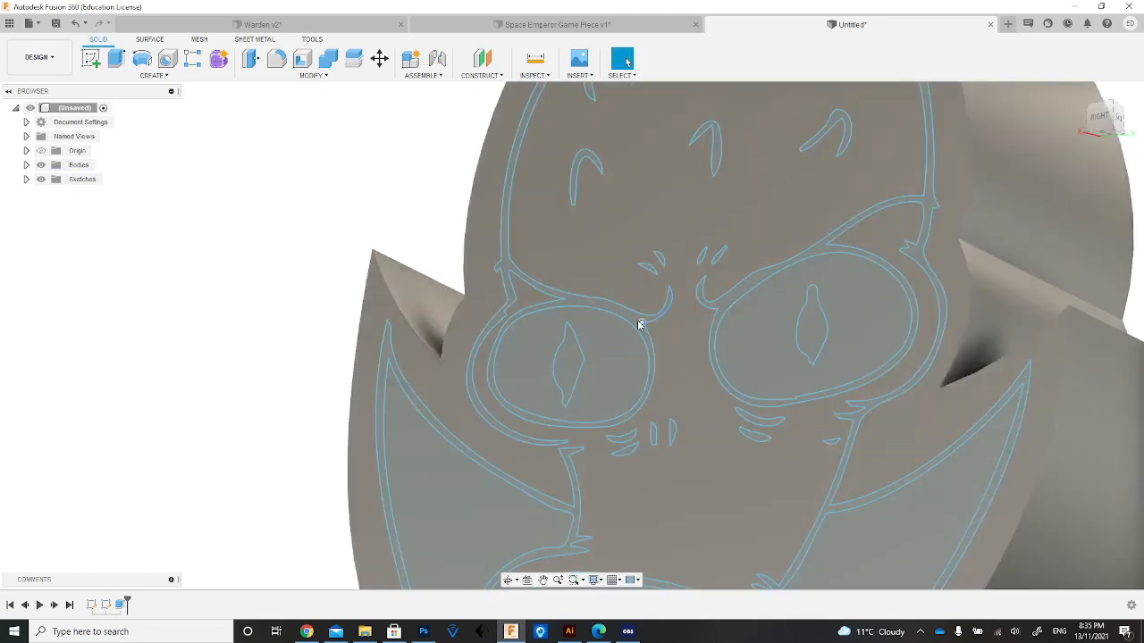
{"action": "left_click", "coordinate": [626, 317]}
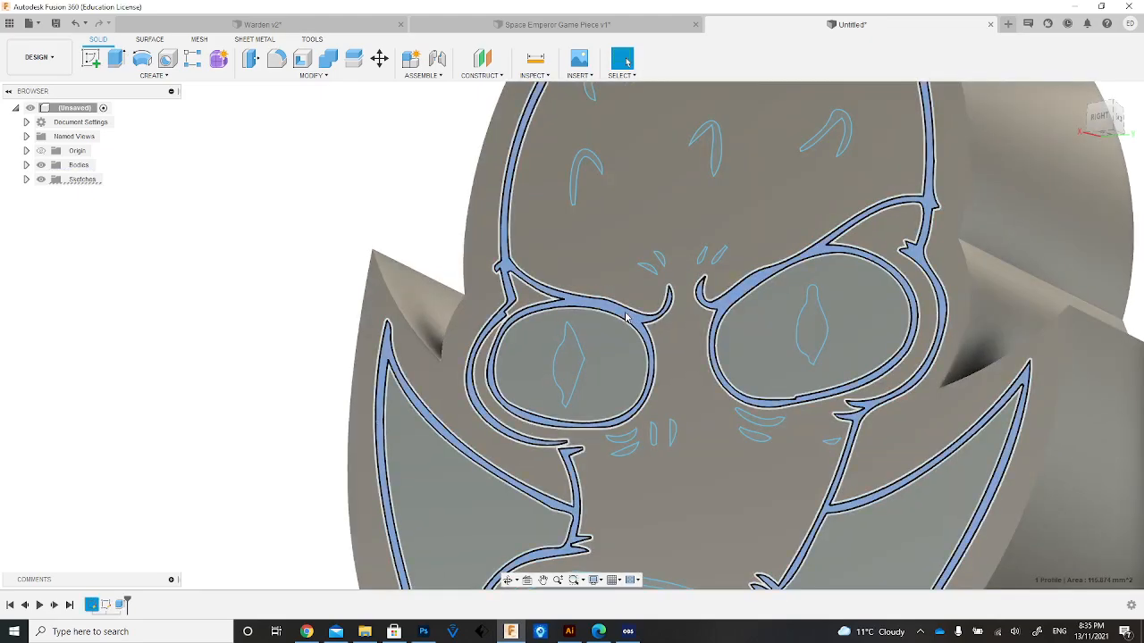
{"action": "key", "text": "e"}
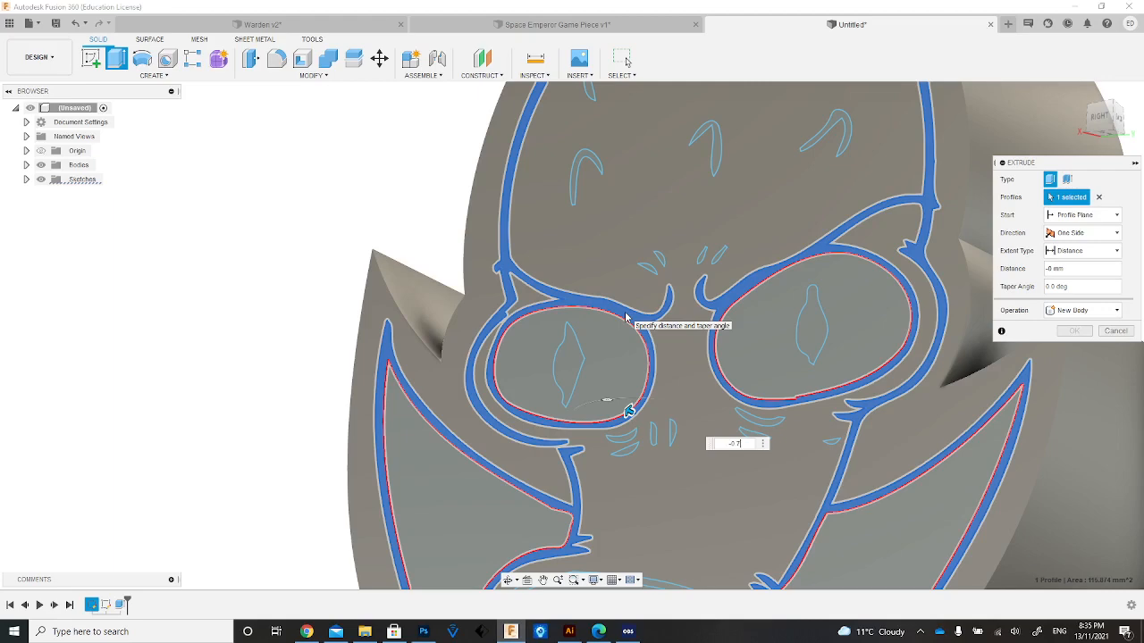
{"action": "key", "text": "Return"}
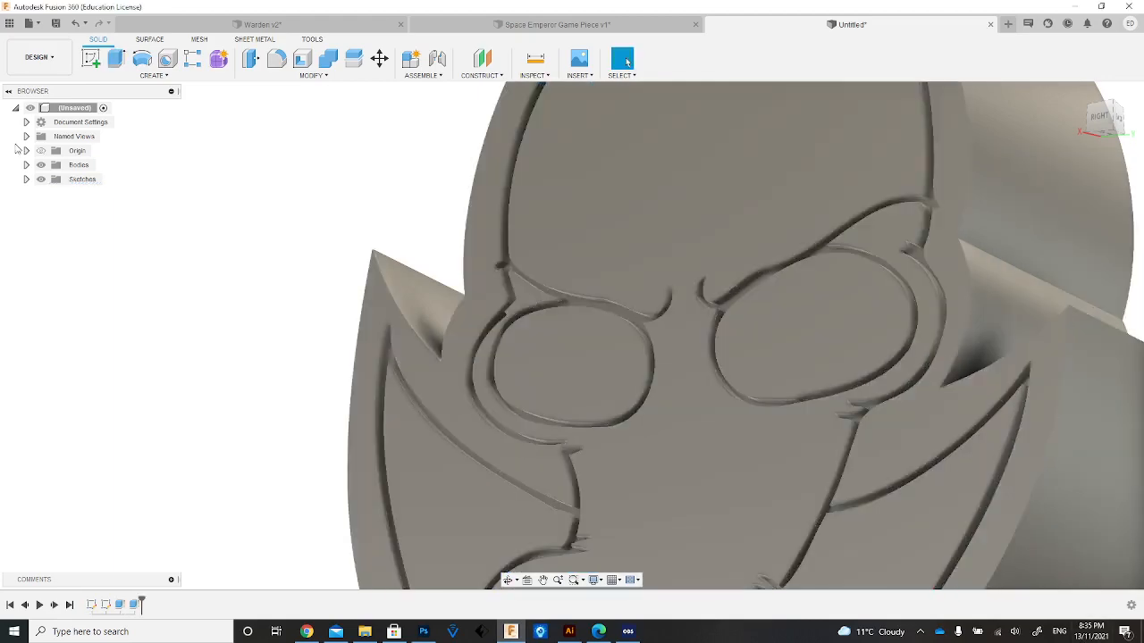
Make the alien line-art sketch AKKLIEN visible again over the engraved body.
{"action": "scroll", "coordinate": [546, 335], "scroll_direction": "down", "scroll_amount": 3}
{"action": "scroll", "coordinate": [546, 335], "scroll_direction": "up", "scroll_amount": 3}
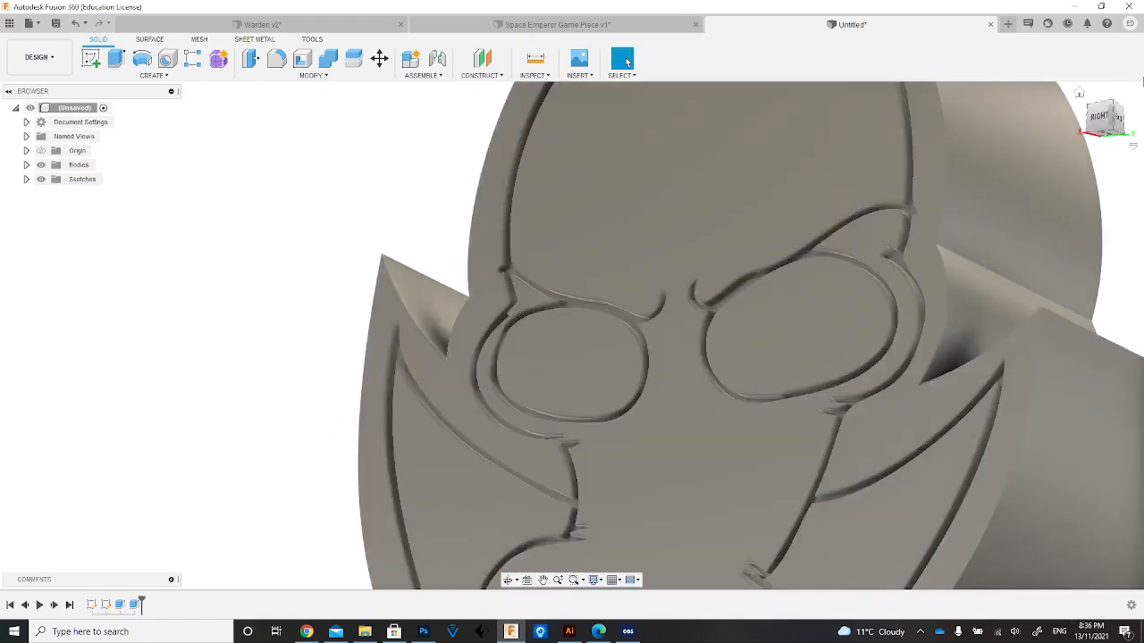
{"action": "left_click_drag", "start_coordinate": [1104, 118], "coordinate": [1109, 122]}
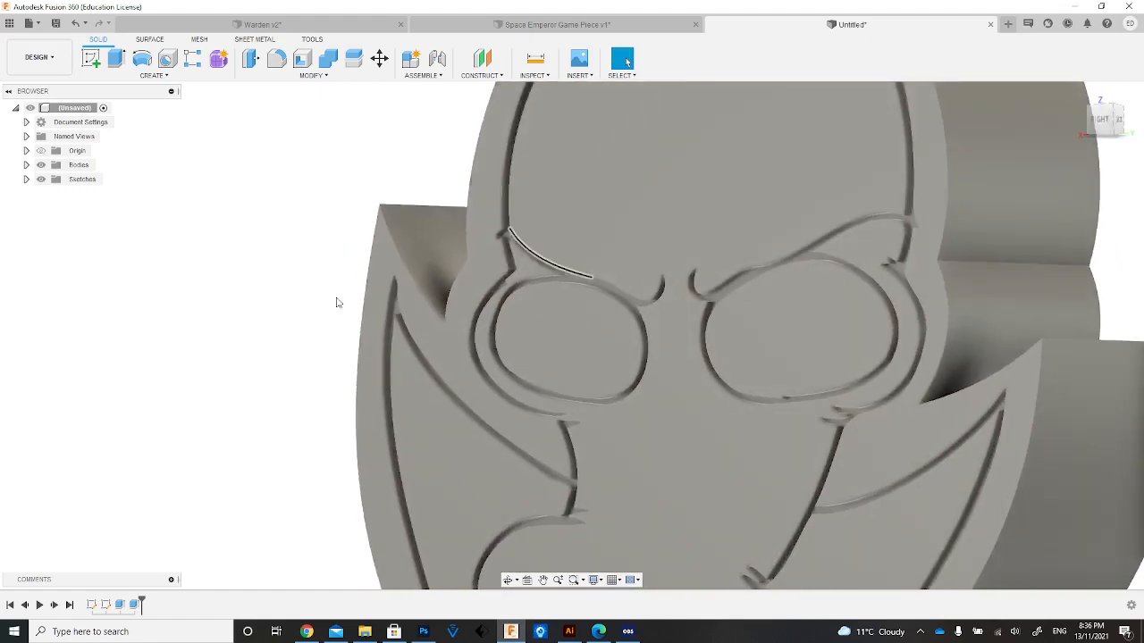
{"action": "scroll", "coordinate": [84, 439], "scroll_direction": "up", "scroll_amount": 2}
{"action": "scroll", "coordinate": [84, 439], "scroll_direction": "down", "scroll_amount": 3}
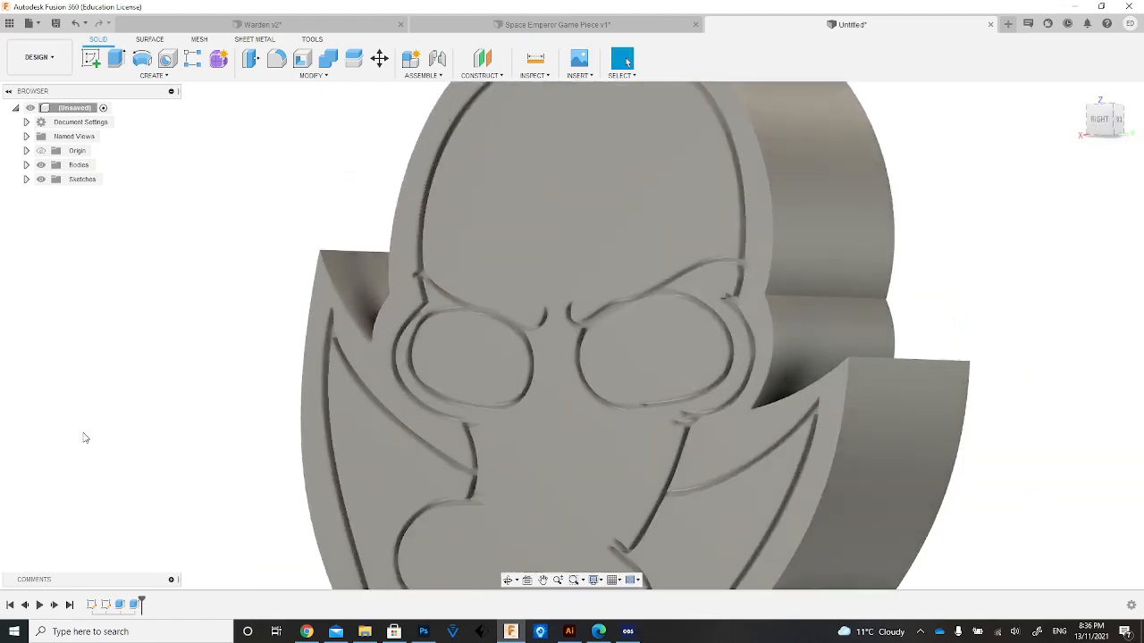
{"action": "scroll", "coordinate": [44, 251], "scroll_direction": "up", "scroll_amount": 2}
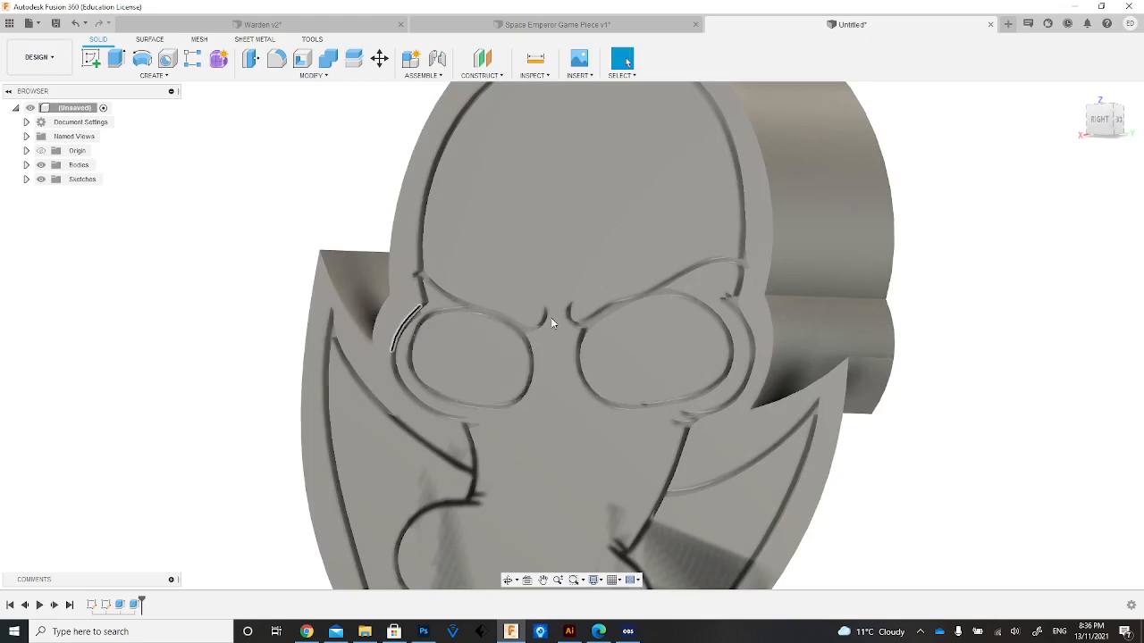
{"action": "left_click", "coordinate": [26, 179]}
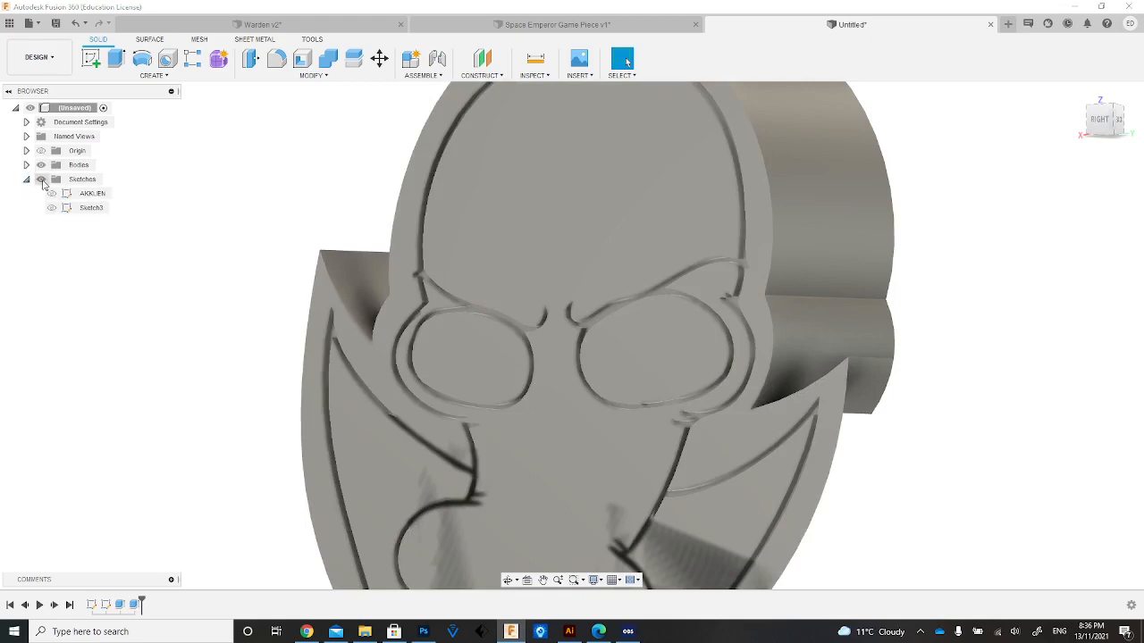
{"action": "left_click", "coordinate": [26, 180]}
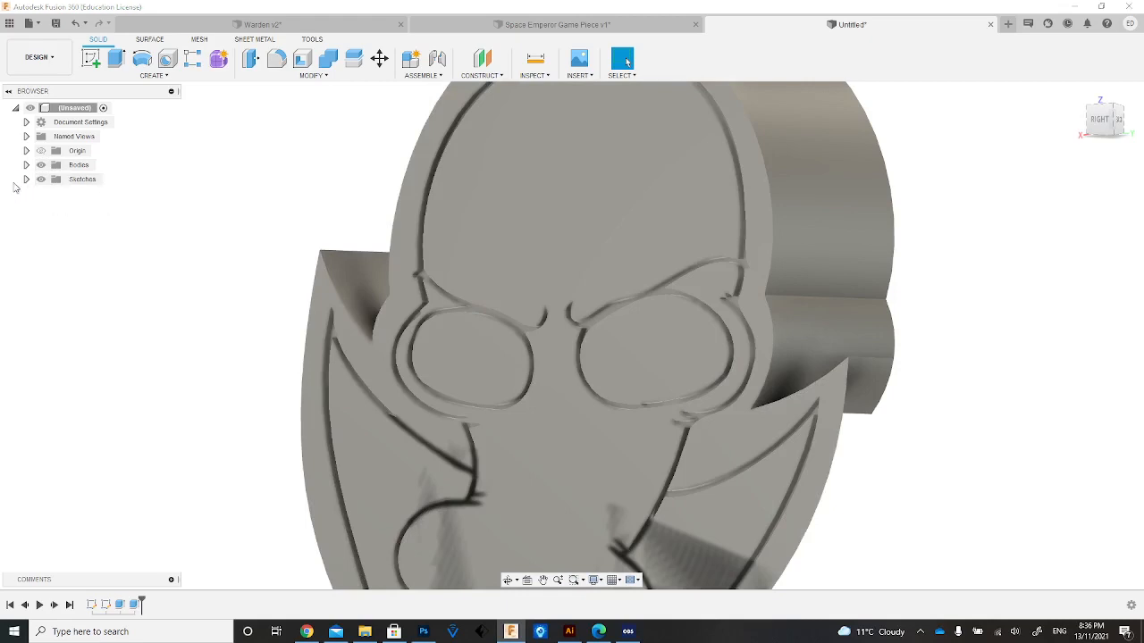
{"action": "left_click", "coordinate": [26, 179]}
{"action": "left_click", "coordinate": [51, 195]}
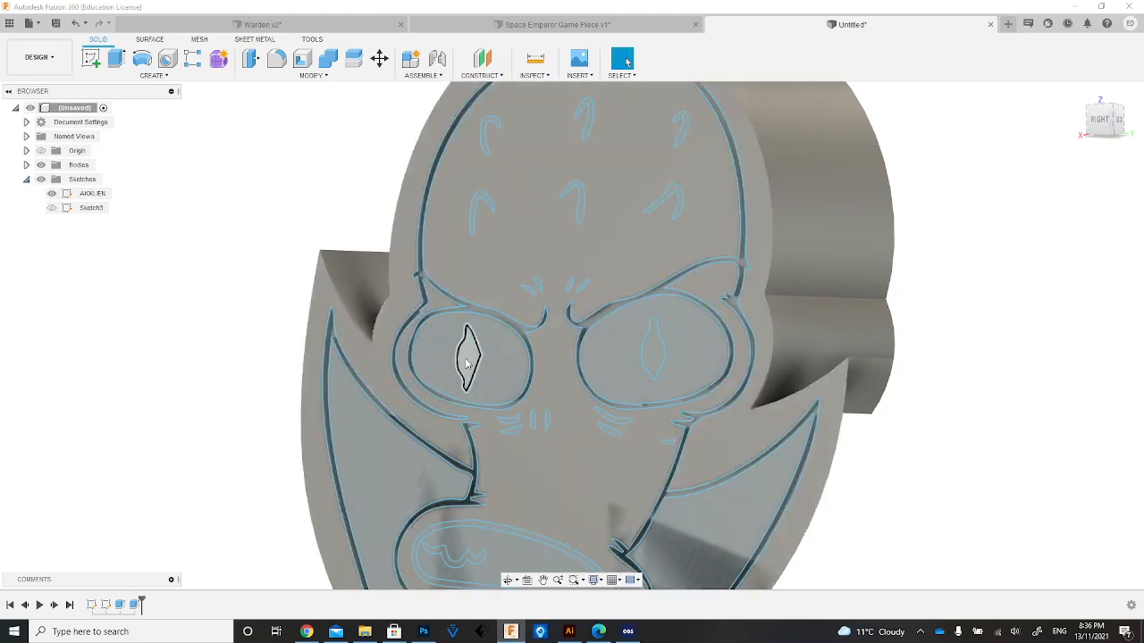
Set up a -0.7 mm extrude cut of both eye pupils, the inner mouth outline and the wavy teeth lines.
{"action": "left_click", "coordinate": [468, 361]}
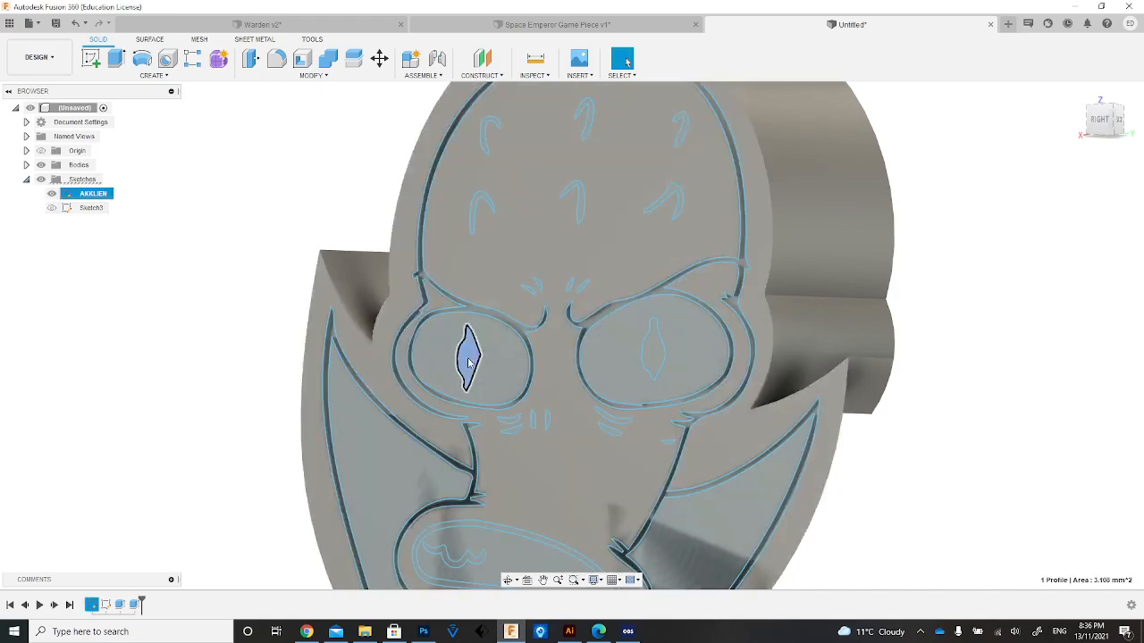
{"action": "key", "text": "e"}
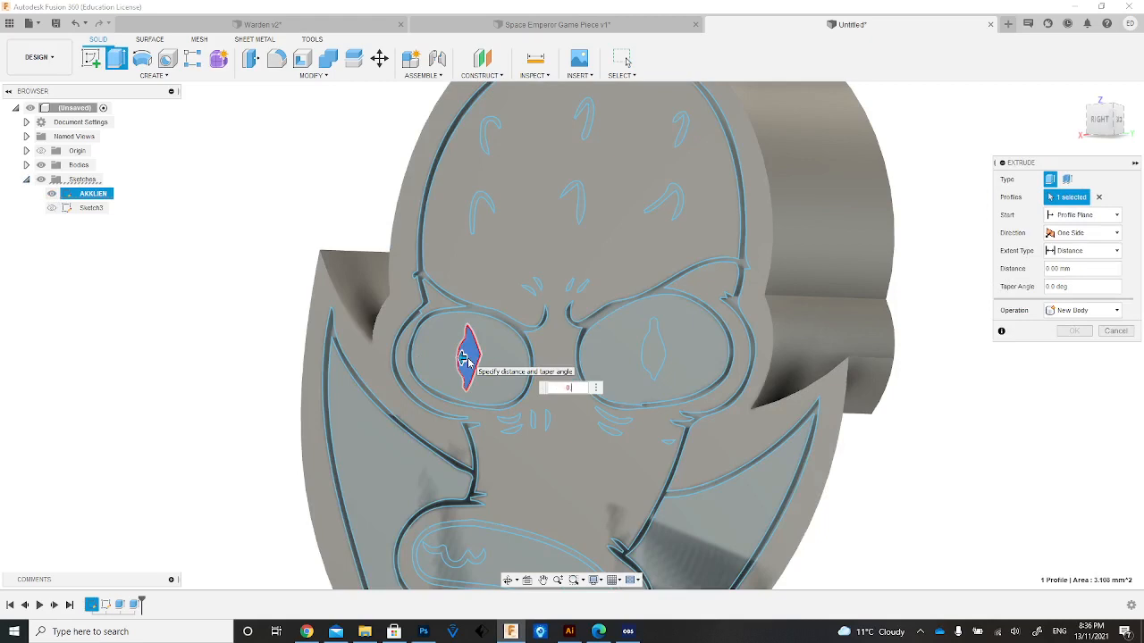
{"action": "left_click", "coordinate": [653, 349]}
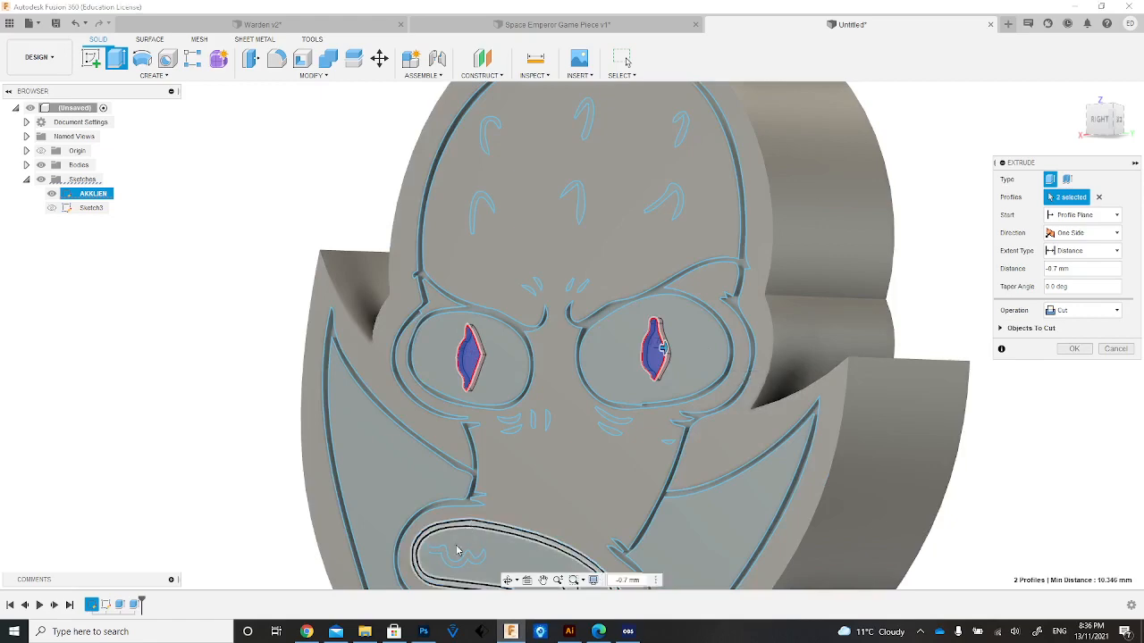
{"action": "left_click", "coordinate": [443, 555]}
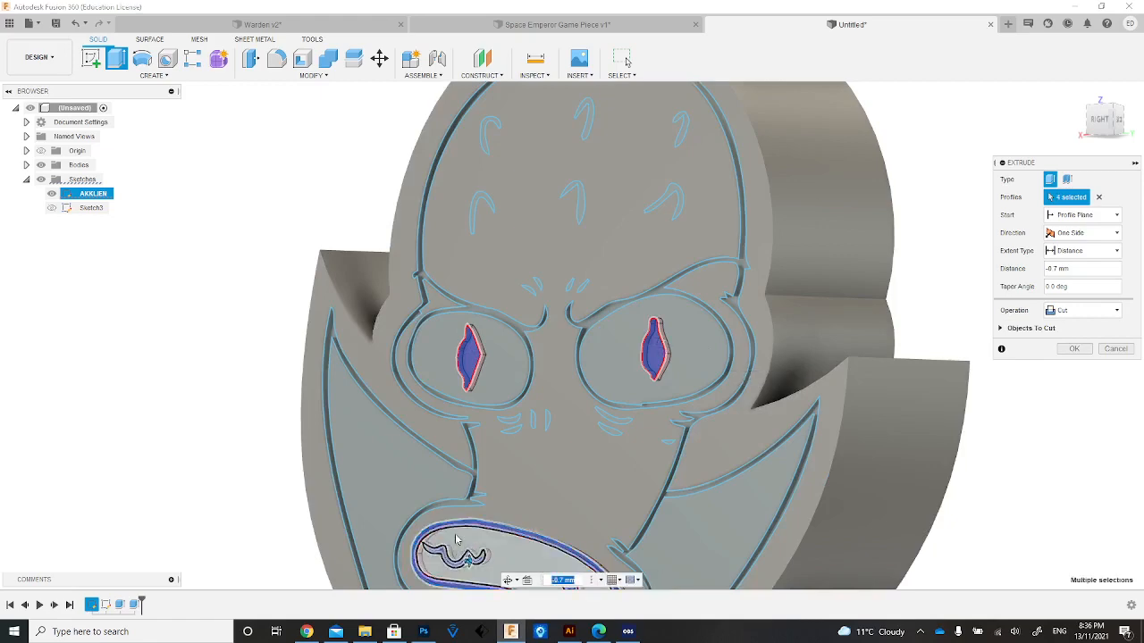
Add the four small marks between the brows and the lower row of three forehead marks to the cut and apply it.
{"action": "scroll", "coordinate": [455, 532], "scroll_direction": "up", "scroll_amount": 3}
{"action": "scroll", "coordinate": [456, 532], "scroll_direction": "down", "scroll_amount": 5}
{"action": "scroll", "coordinate": [490, 538], "scroll_direction": "down", "scroll_amount": 3}
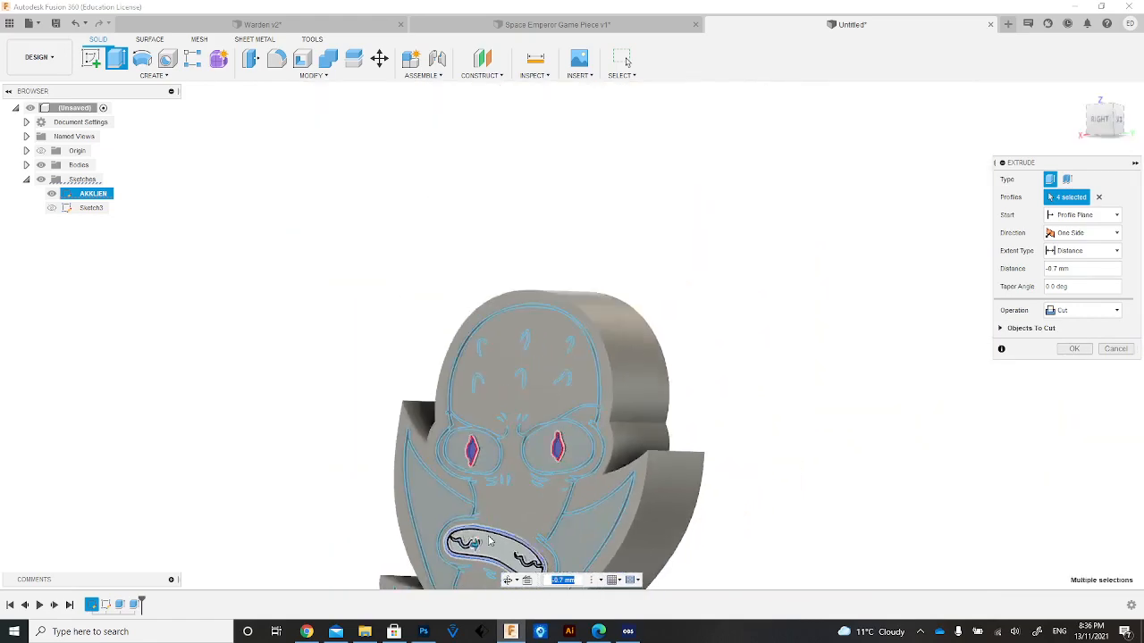
{"action": "scroll", "coordinate": [489, 513], "scroll_direction": "up", "scroll_amount": 3}
{"action": "scroll", "coordinate": [509, 345], "scroll_direction": "up", "scroll_amount": 8}
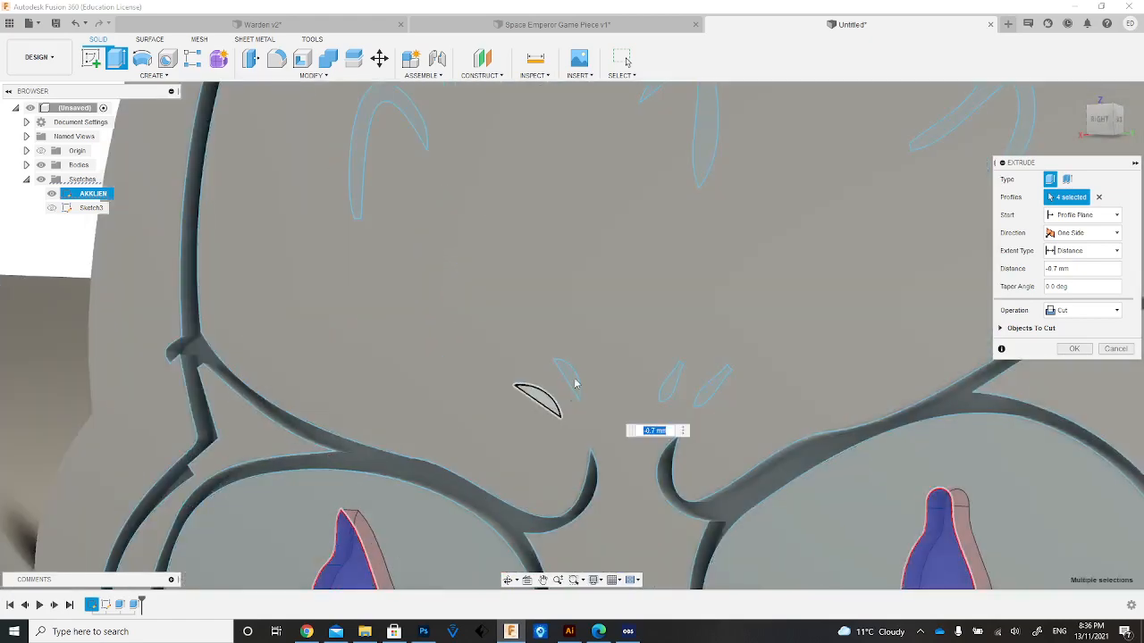
{"action": "left_click", "coordinate": [575, 385]}
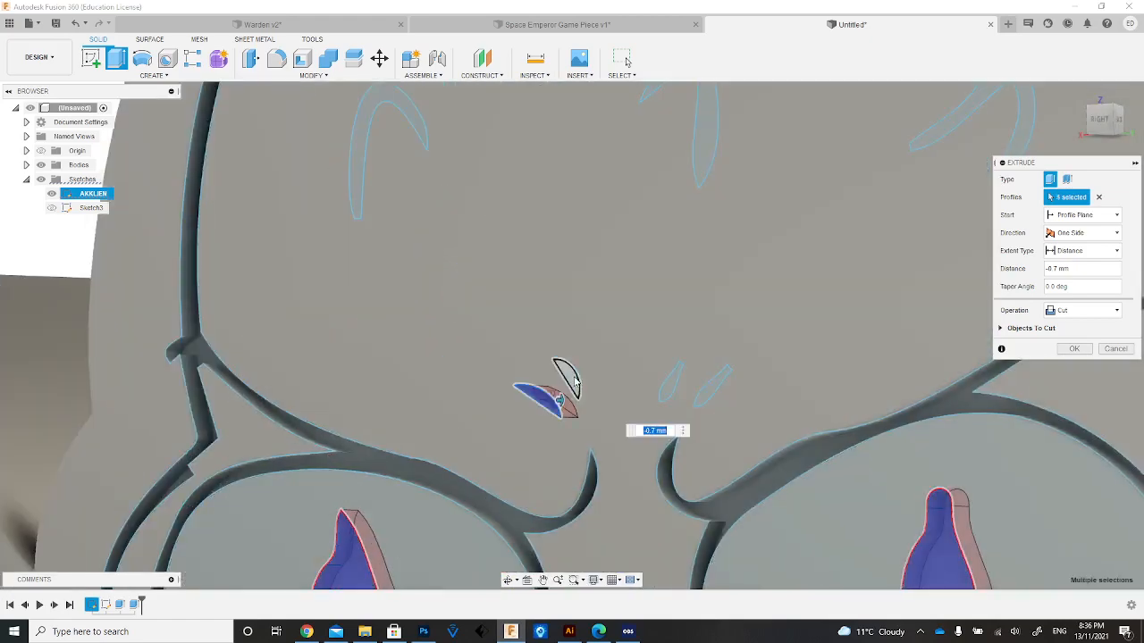
{"action": "left_click", "coordinate": [577, 383]}
{"action": "left_click", "coordinate": [672, 390]}
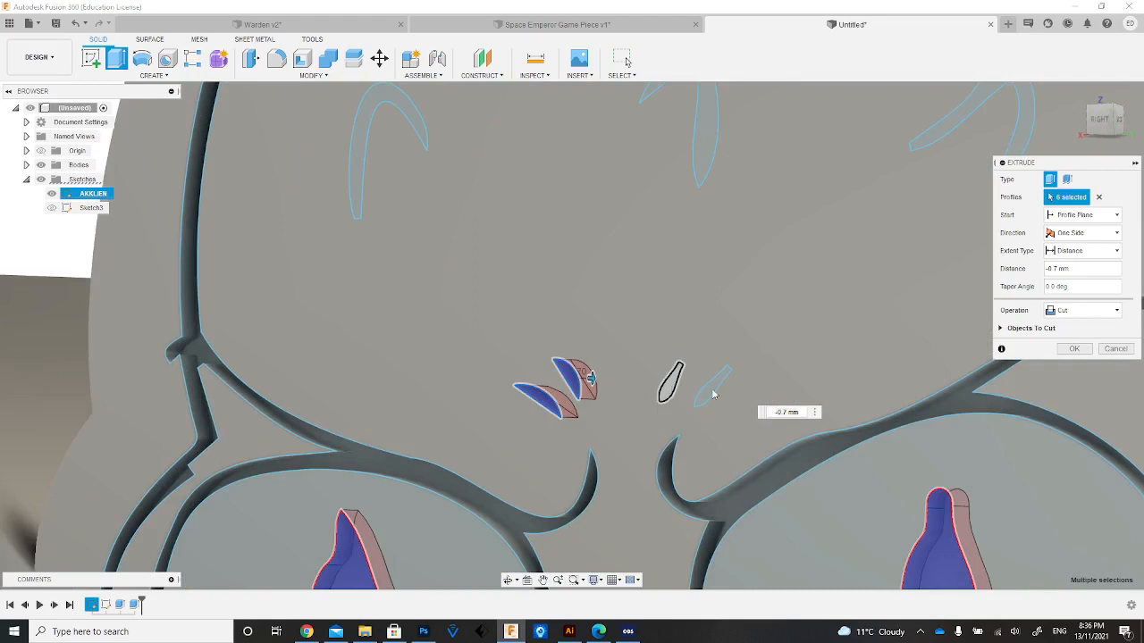
{"action": "left_click", "coordinate": [712, 393]}
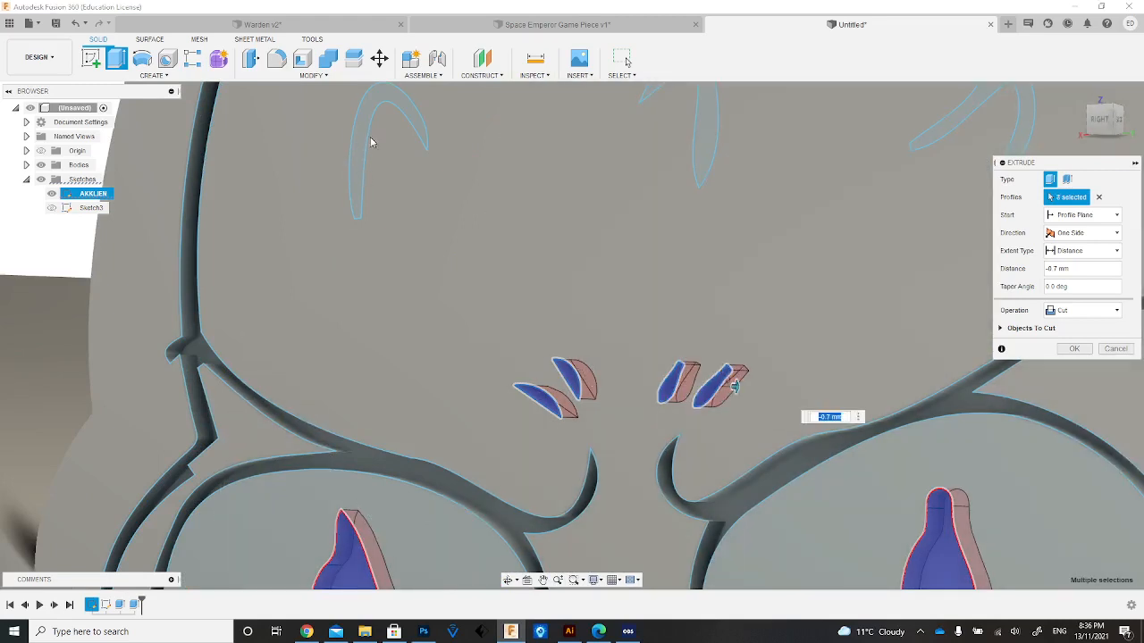
{"action": "left_click", "coordinate": [717, 120]}
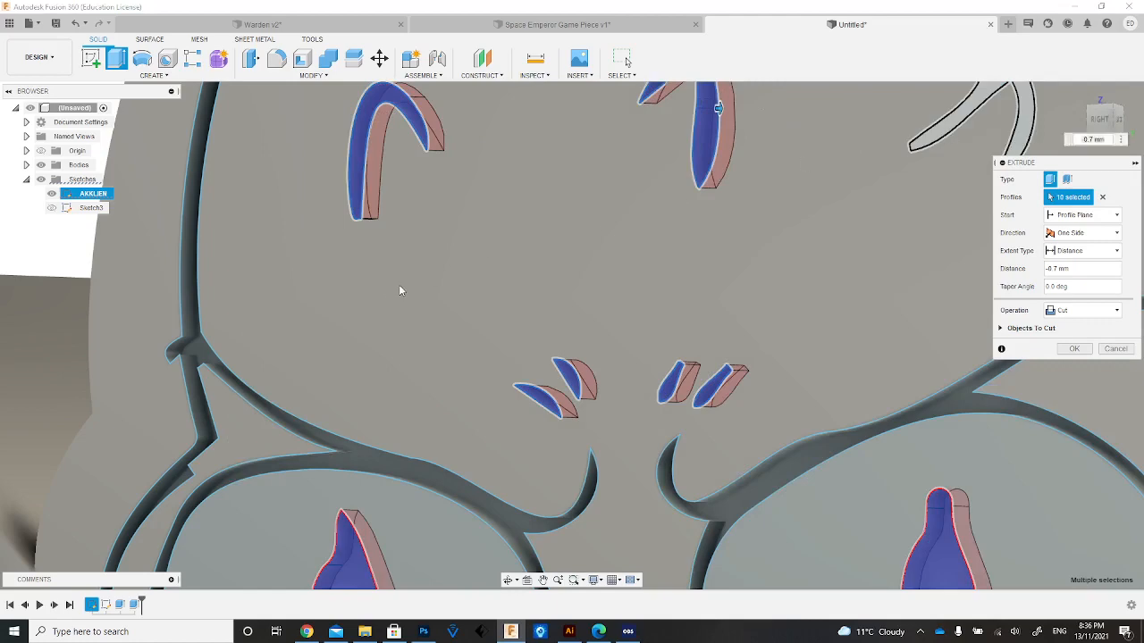
{"action": "key", "text": "Return"}
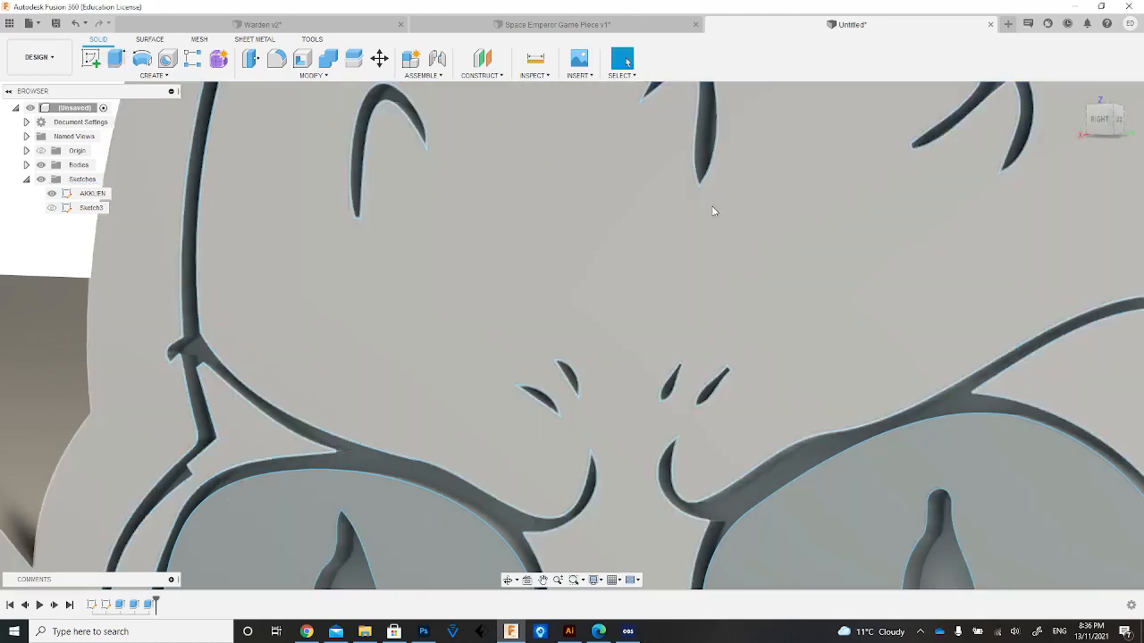
Set up a -0.7 mm extrude cut of the four small wrinkle marks beneath the left eye.
{"action": "scroll", "coordinate": [527, 223], "scroll_direction": "down", "scroll_amount": 8}
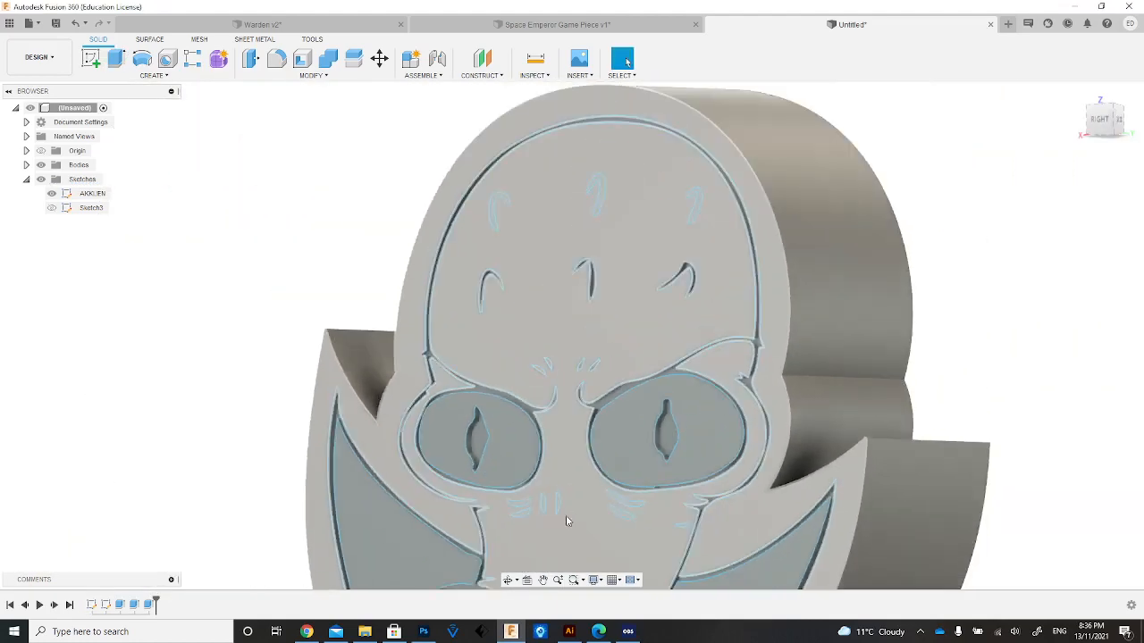
{"action": "left_click", "coordinate": [542, 580]}
{"action": "left_click_drag", "start_coordinate": [556, 486], "coordinate": [438, 167]}
{"action": "scroll", "coordinate": [447, 226], "scroll_direction": "down", "scroll_amount": 2}
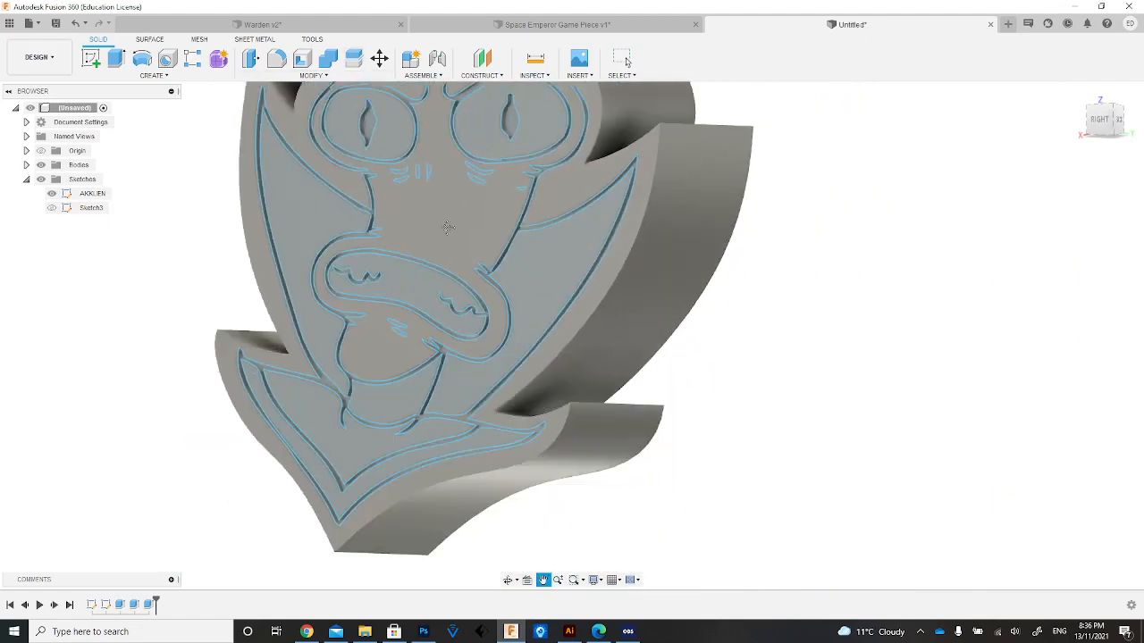
{"action": "scroll", "coordinate": [448, 228], "scroll_direction": "up", "scroll_amount": 5}
{"action": "scroll", "coordinate": [376, 294], "scroll_direction": "up", "scroll_amount": 1}
{"action": "scroll", "coordinate": [396, 226], "scroll_direction": "up", "scroll_amount": 3}
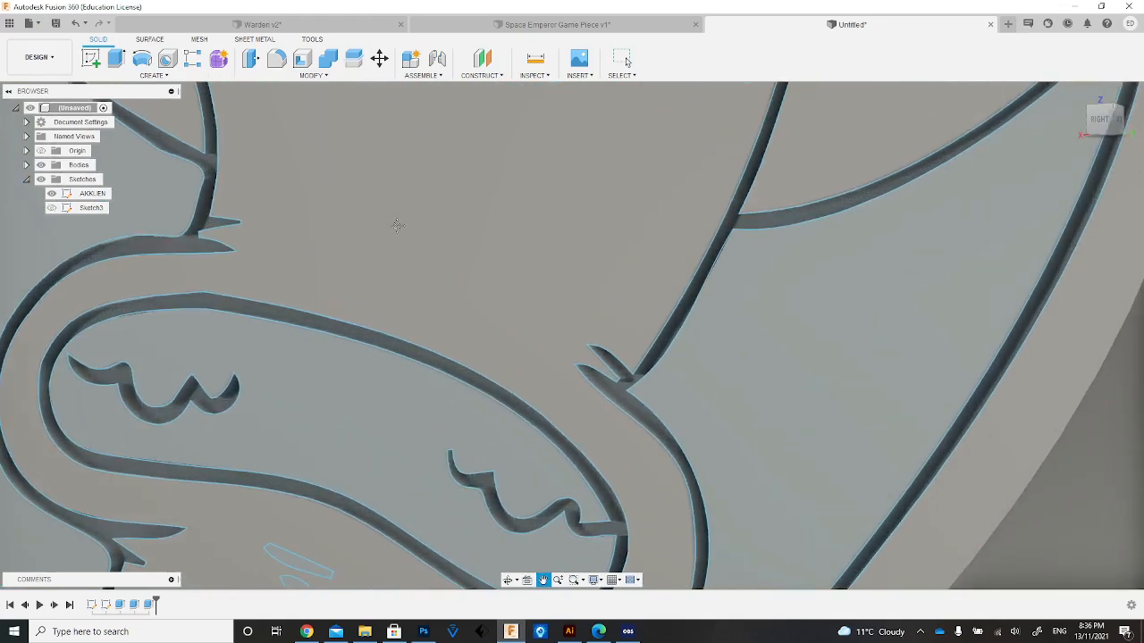
{"action": "left_click_drag", "start_coordinate": [396, 224], "coordinate": [507, 394]}
{"action": "key", "text": "e"}
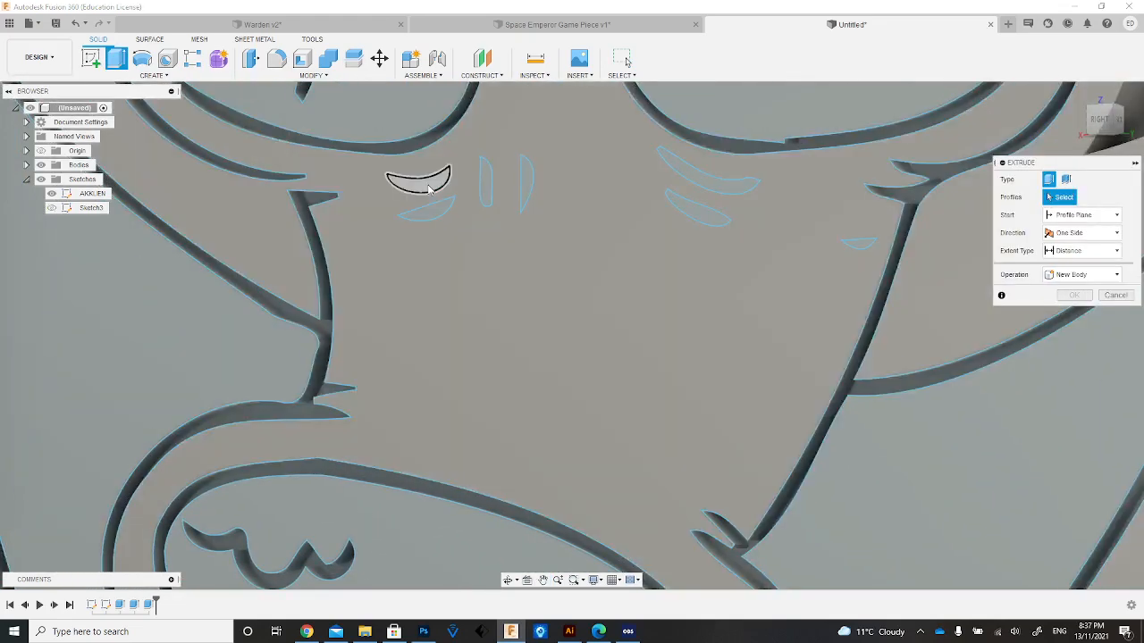
{"action": "left_click", "coordinate": [429, 193]}
{"action": "left_click", "coordinate": [429, 196]}
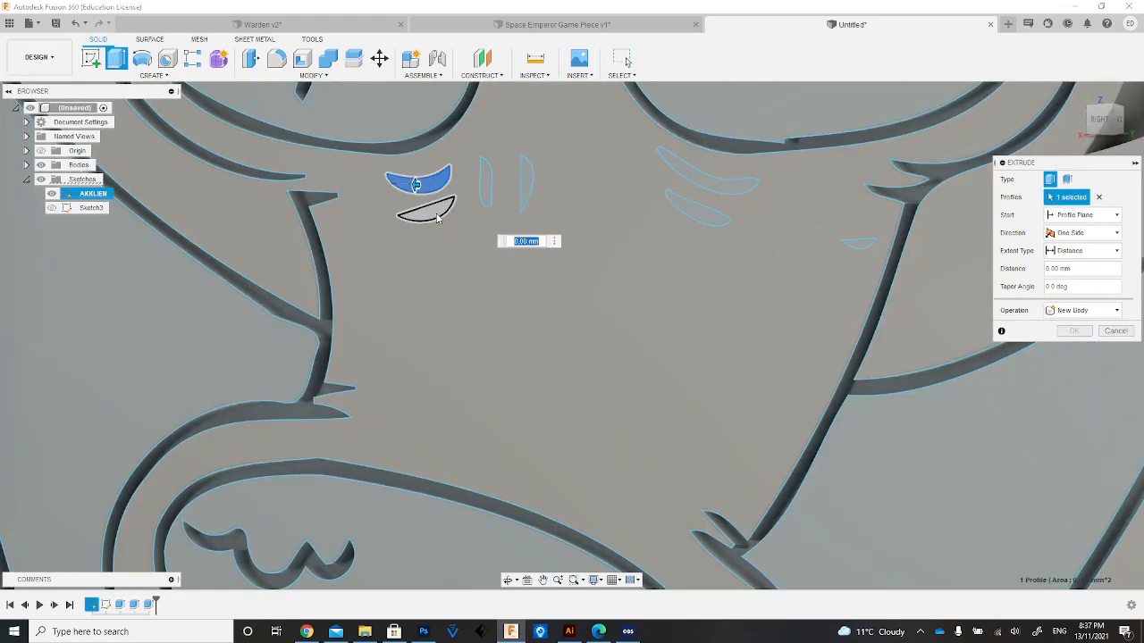
{"action": "left_click", "coordinate": [427, 212]}
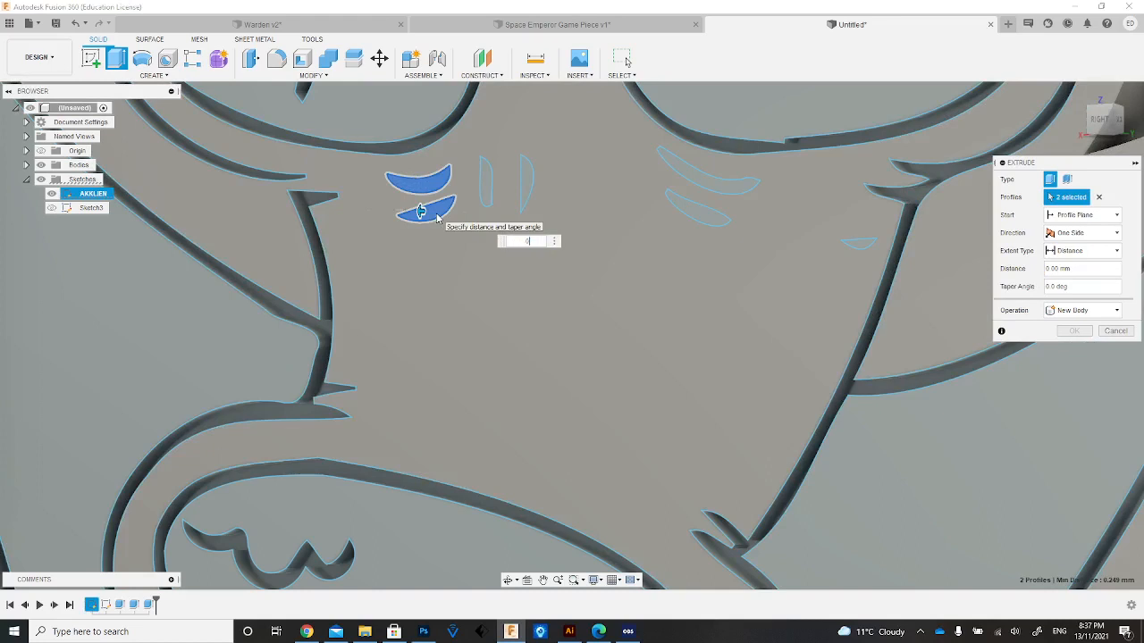
{"action": "left_click", "coordinate": [482, 186]}
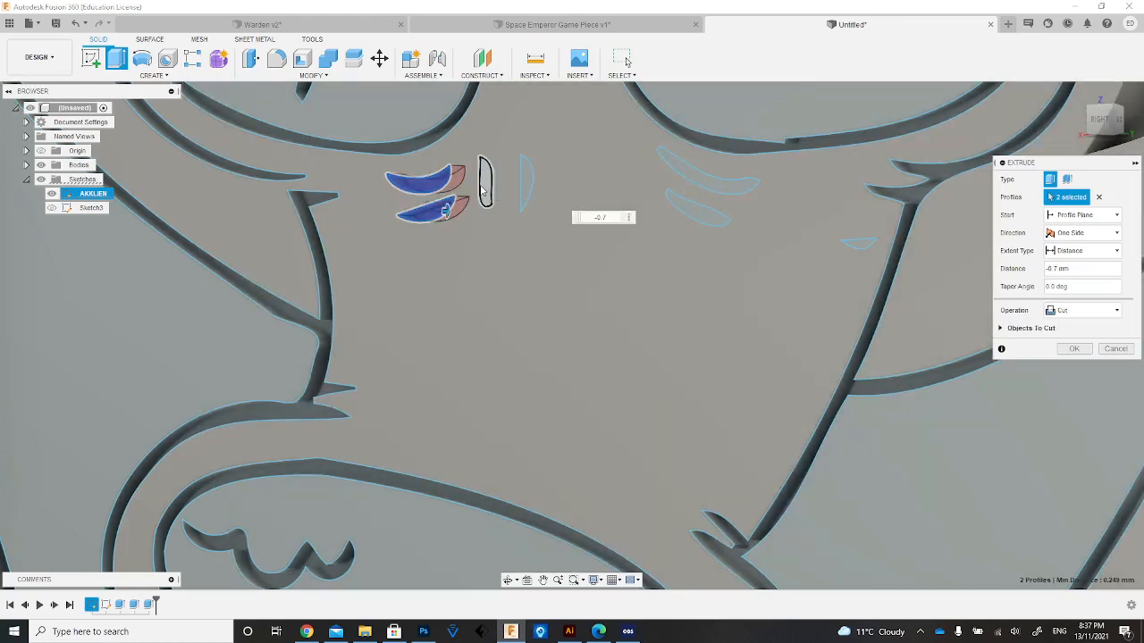
{"action": "left_click", "coordinate": [531, 186]}
Add the two curved wrinkles beneath the right eye and the small mark near the right cheek line to the cut.
{"action": "left_click", "coordinate": [702, 208]}
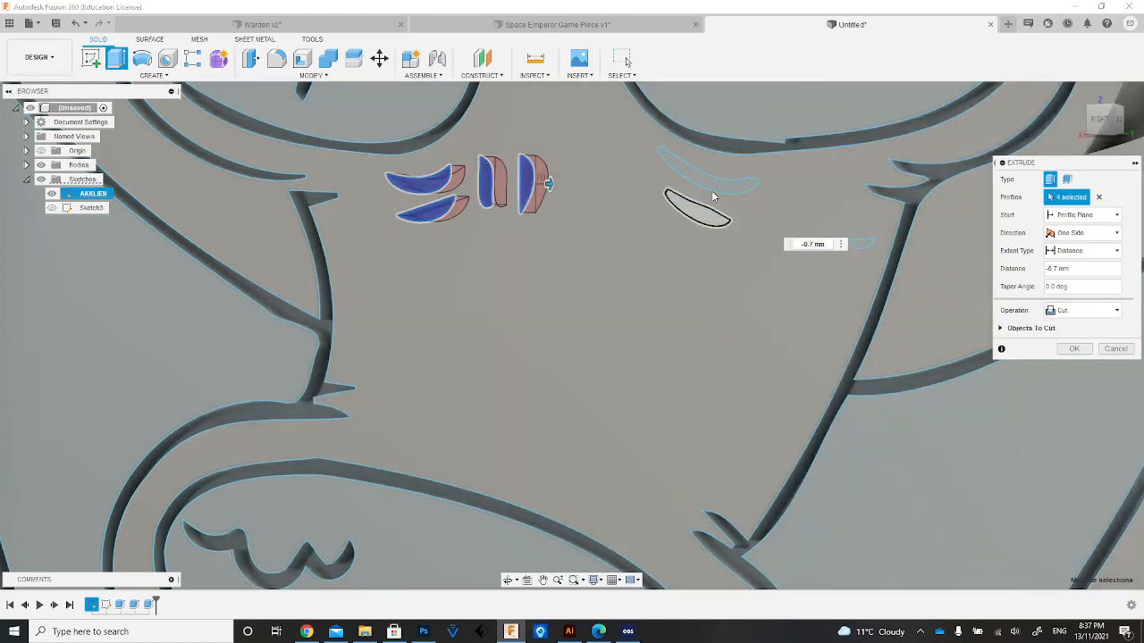
{"action": "left_click", "coordinate": [708, 168]}
{"action": "left_click", "coordinate": [862, 244]}
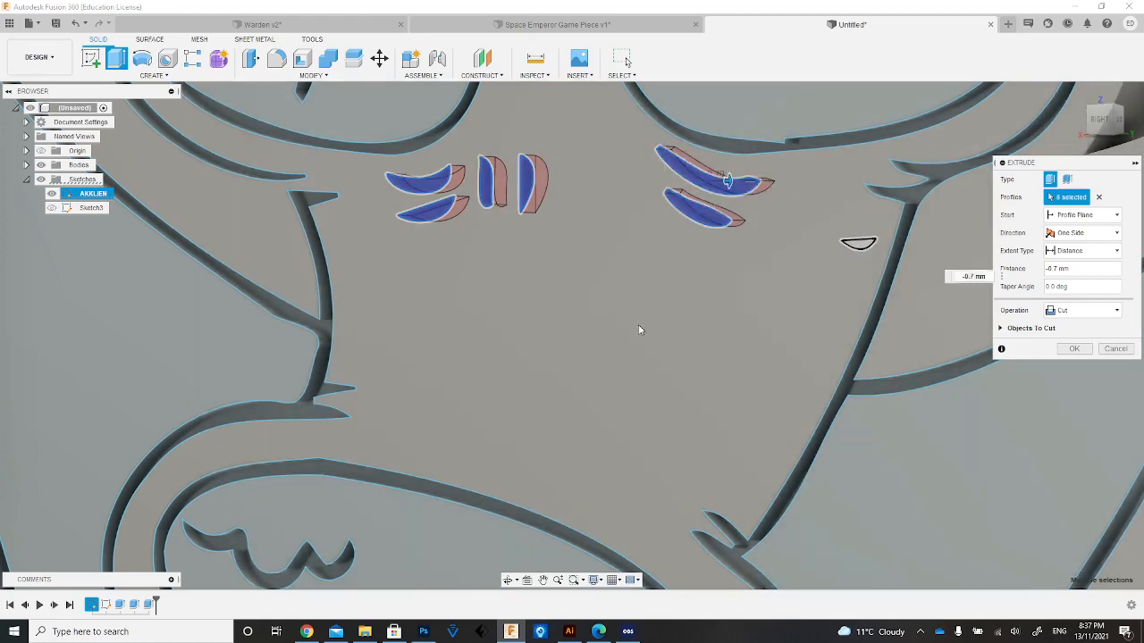
Add the two small chin marks beneath the mouth to the extrude cut and apply it.
{"action": "scroll", "coordinate": [589, 288], "scroll_direction": "up", "scroll_amount": 3}
{"action": "scroll", "coordinate": [588, 295], "scroll_direction": "down", "scroll_amount": 5}
{"action": "scroll", "coordinate": [589, 304], "scroll_direction": "up", "scroll_amount": 2}
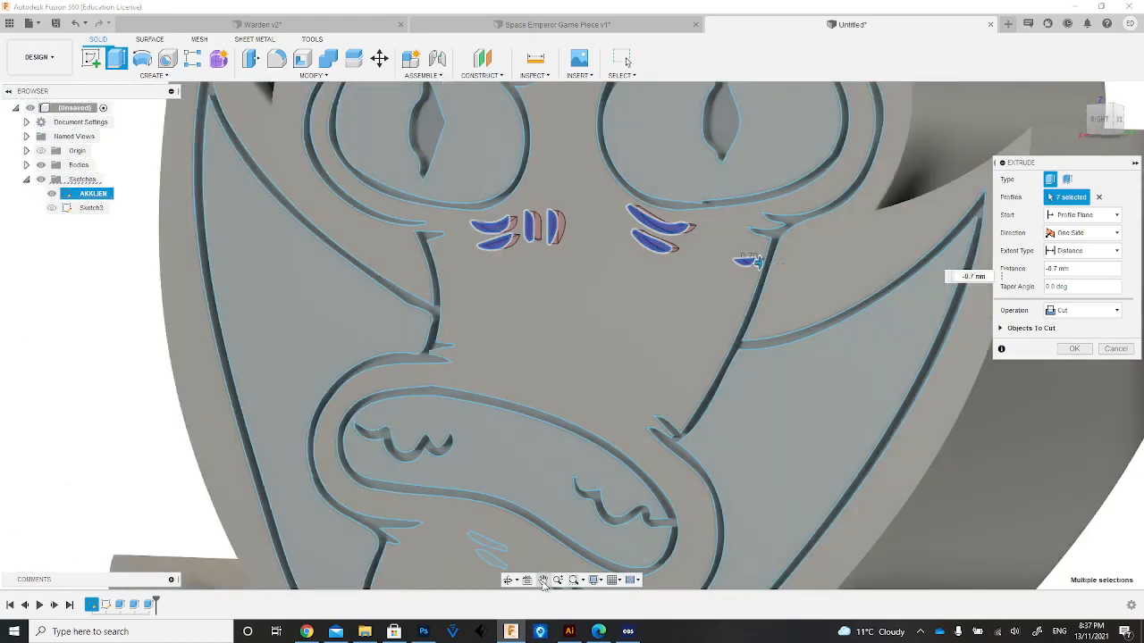
{"action": "left_click", "coordinate": [544, 581]}
{"action": "left_click_drag", "start_coordinate": [537, 371], "coordinate": [492, 120]}
{"action": "scroll", "coordinate": [347, 336], "scroll_direction": "up", "scroll_amount": 2}
{"action": "scroll", "coordinate": [347, 336], "scroll_direction": "up", "scroll_amount": 2}
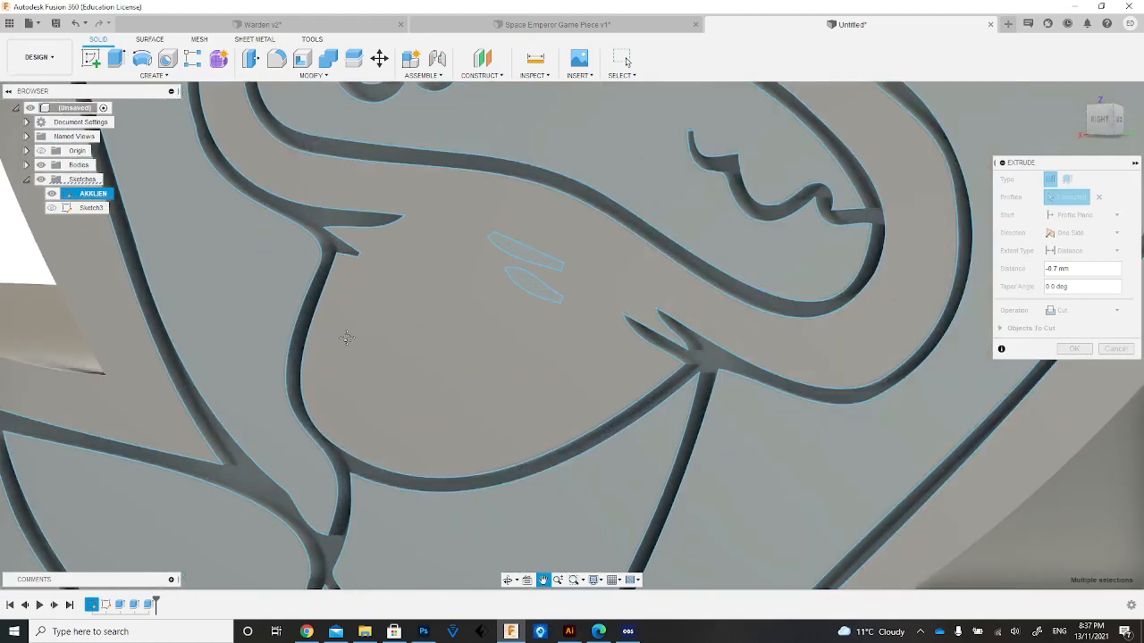
{"action": "key", "text": "Escape"}
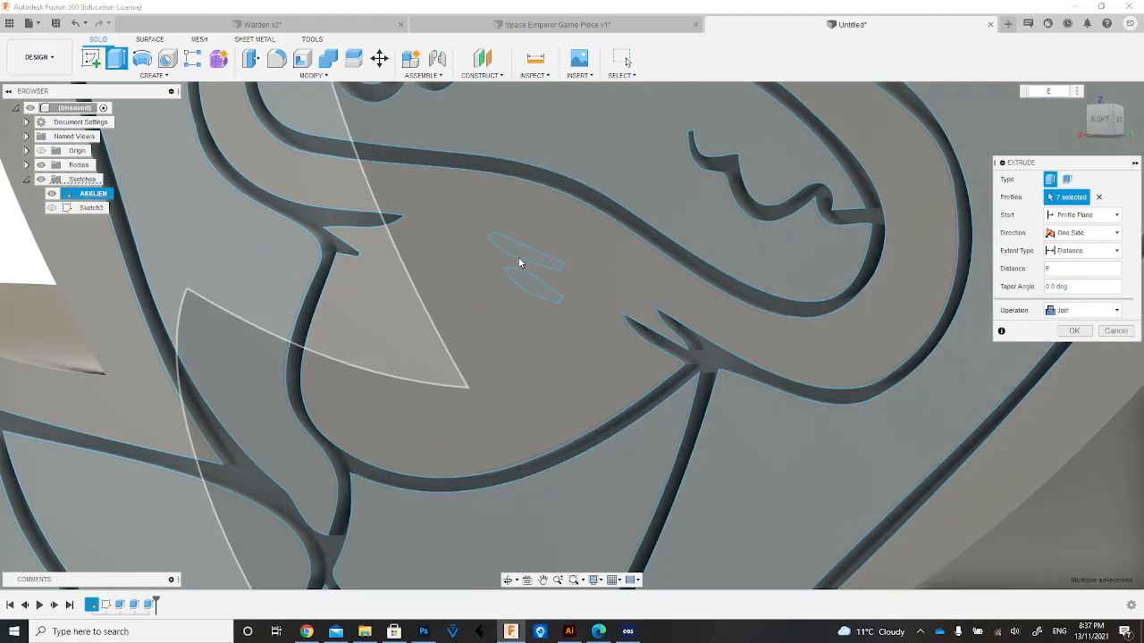
{"action": "left_click", "coordinate": [521, 254], "text": "ctrl"}
{"action": "left_click", "coordinate": [530, 291], "text": "ctrl"}
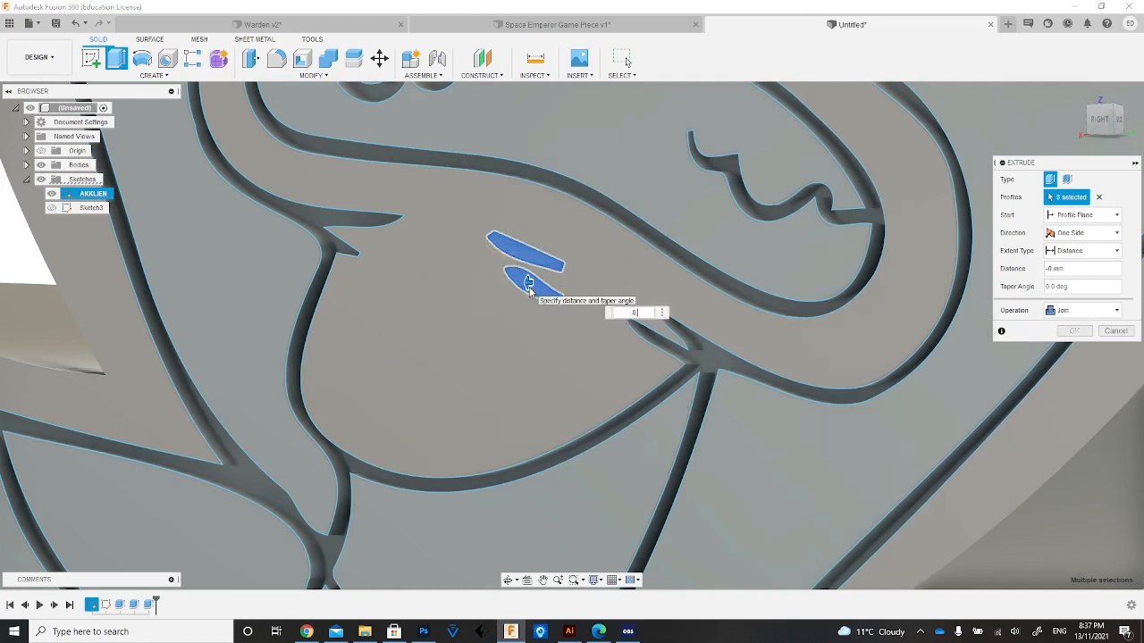
{"action": "key", "text": "Return"}
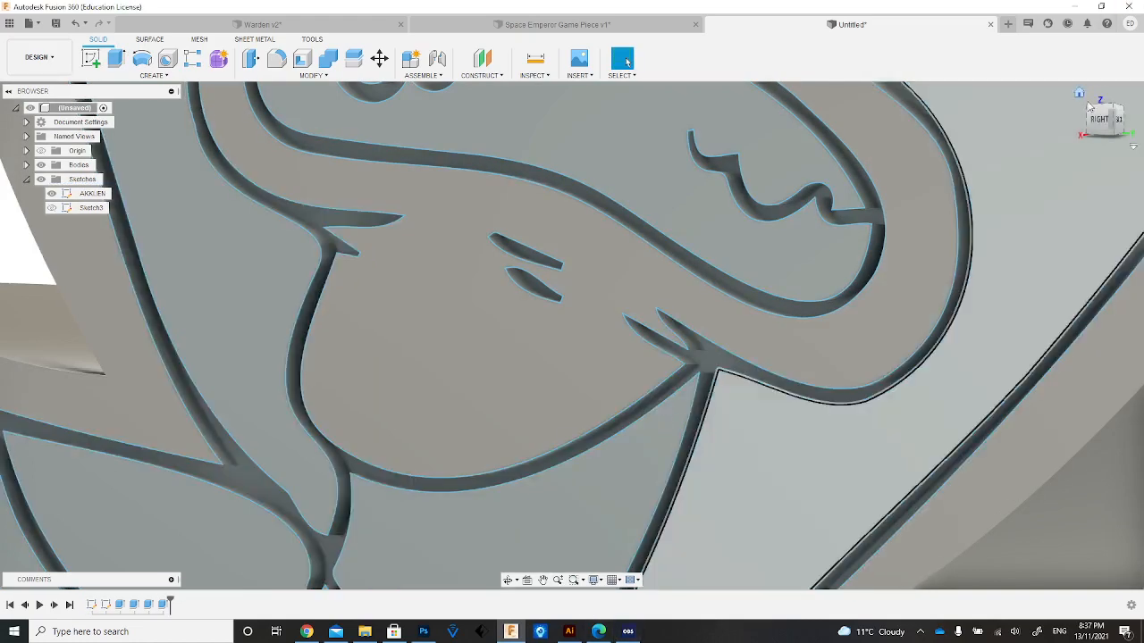
Extrude-cut the upper row of three forehead marks by -0.7 mm.
{"action": "left_click", "coordinate": [1078, 97]}
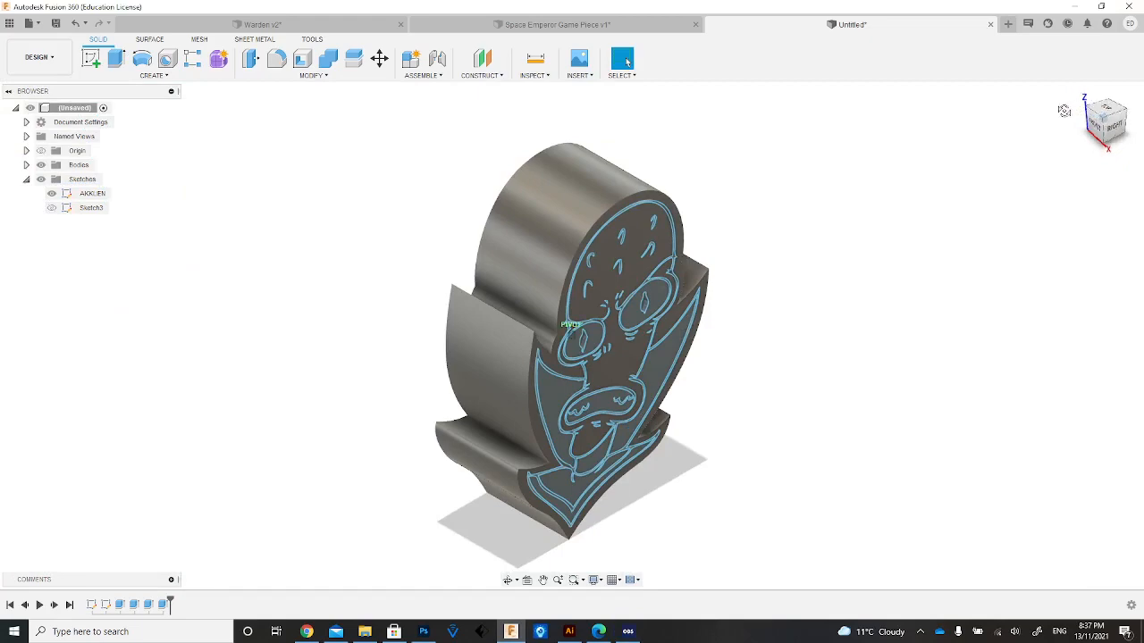
{"action": "mouse_move", "coordinate": [1064, 110]}
{"action": "middle_mouse_down", "text": "shift"}
{"action": "mouse_move", "coordinate": [975, 100]}
{"action": "mouse_move", "coordinate": [825, 190]}
{"action": "middle_mouse_up", "text": "shift"}
{"action": "scroll", "coordinate": [765, 239], "scroll_direction": "down", "scroll_amount": 2}
{"action": "scroll", "coordinate": [766, 239], "scroll_direction": "up", "scroll_amount": 7}
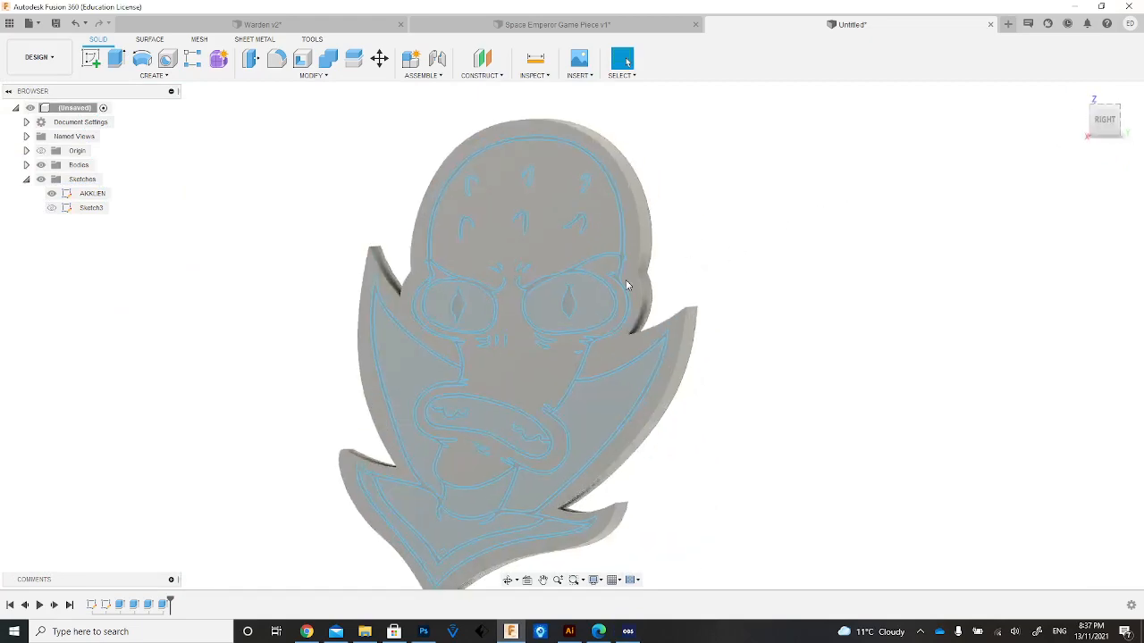
{"action": "scroll", "coordinate": [446, 185], "scroll_direction": "down", "scroll_amount": 2}
{"action": "scroll", "coordinate": [465, 233], "scroll_direction": "up", "scroll_amount": 2}
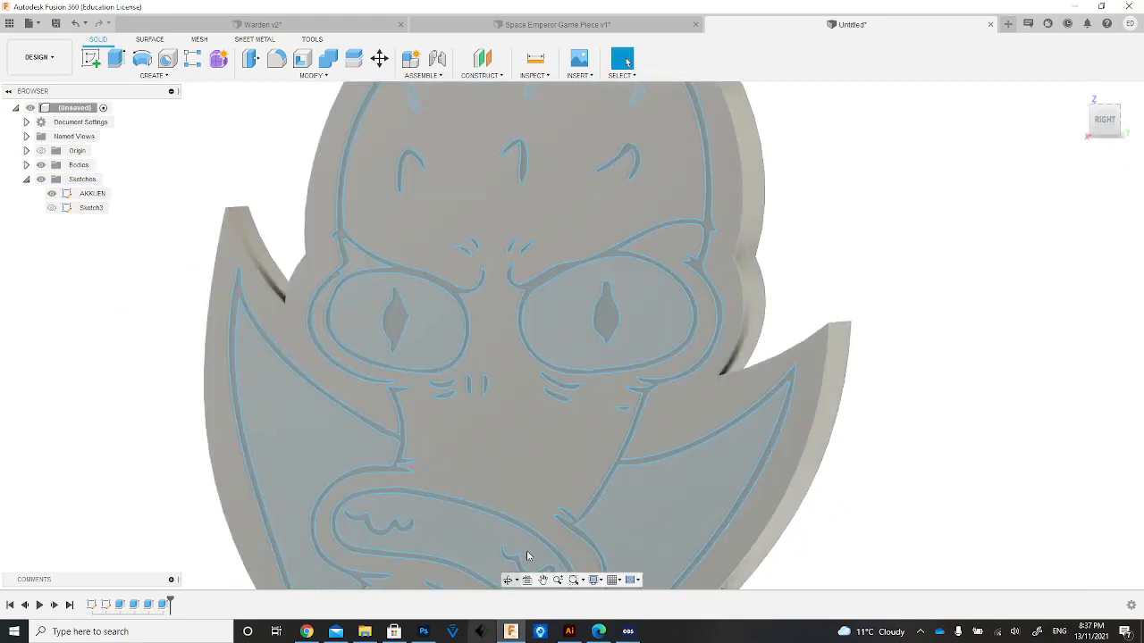
{"action": "left_click", "coordinate": [544, 581]}
{"action": "left_click_drag", "start_coordinate": [551, 132], "coordinate": [518, 437]}
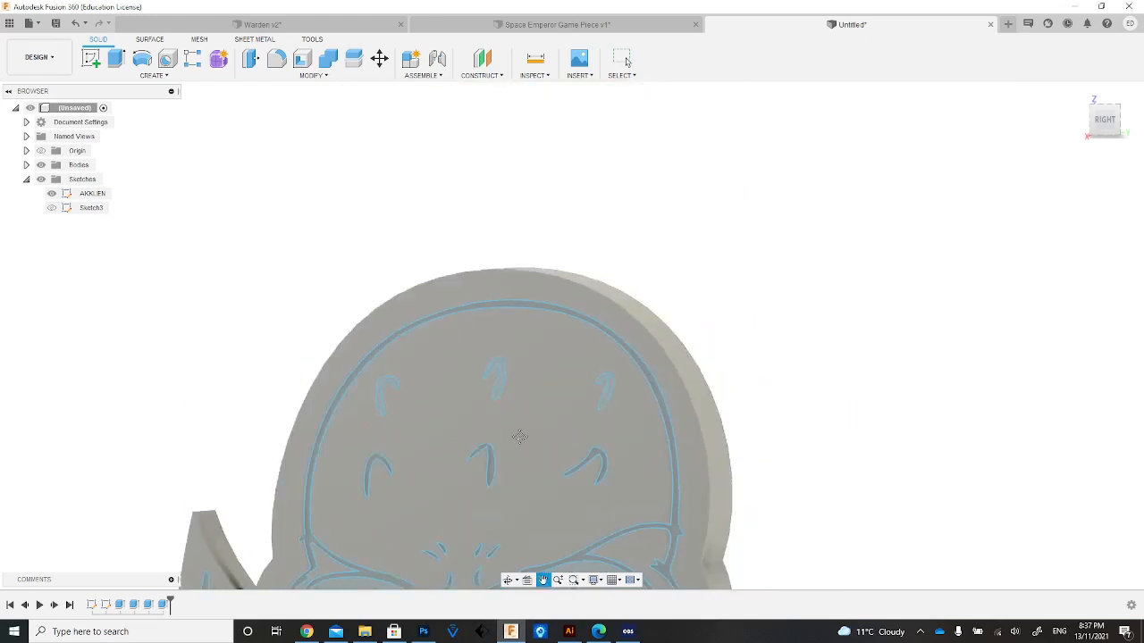
{"action": "scroll", "coordinate": [519, 438], "scroll_direction": "up", "scroll_amount": 3}
{"action": "key", "text": "e"}
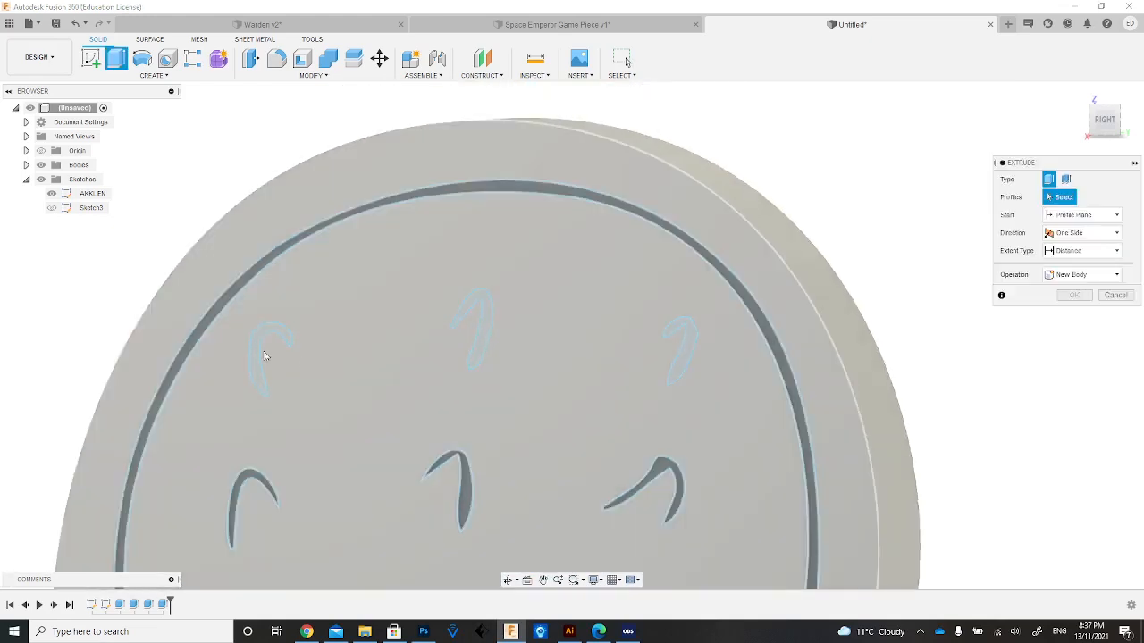
{"action": "left_click", "coordinate": [265, 362]}
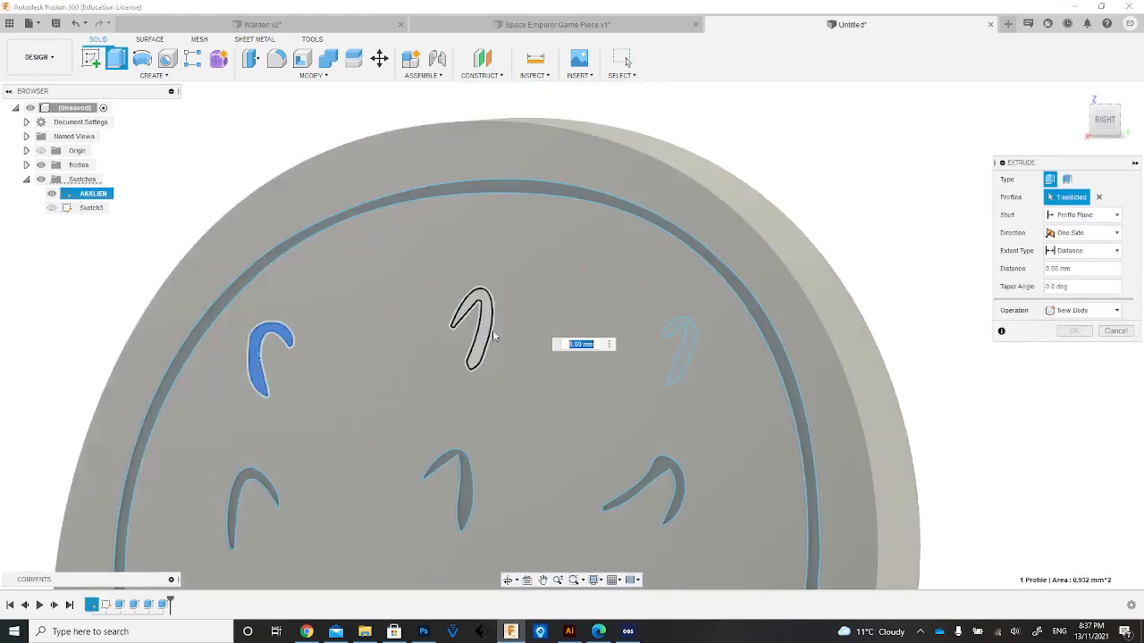
{"action": "left_click", "coordinate": [482, 327]}
{"action": "left_click", "coordinate": [688, 349]}
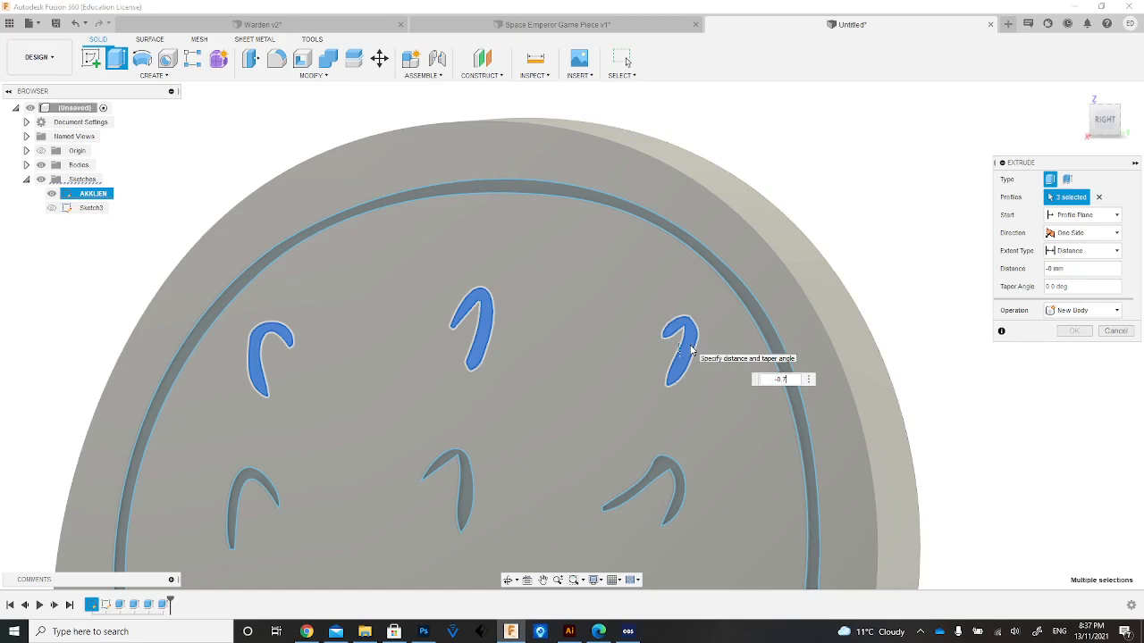
{"action": "key", "text": "Return"}
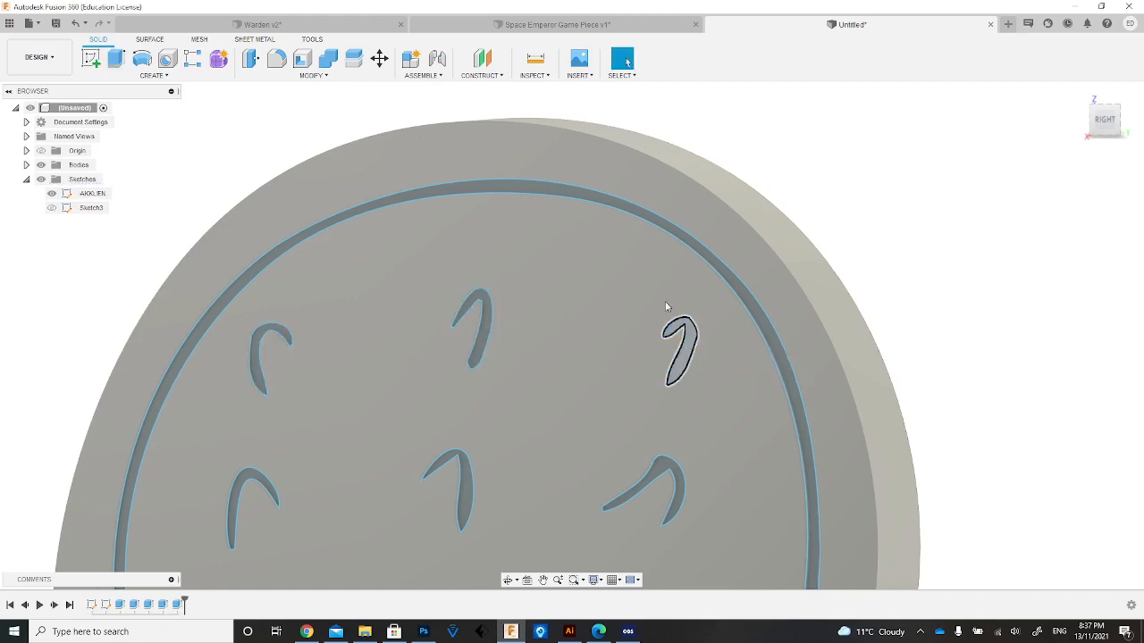
Hide the AKKLIEN sketch and inspect the engraved face without the sketch lines.
{"action": "left_click", "coordinate": [1079, 94]}
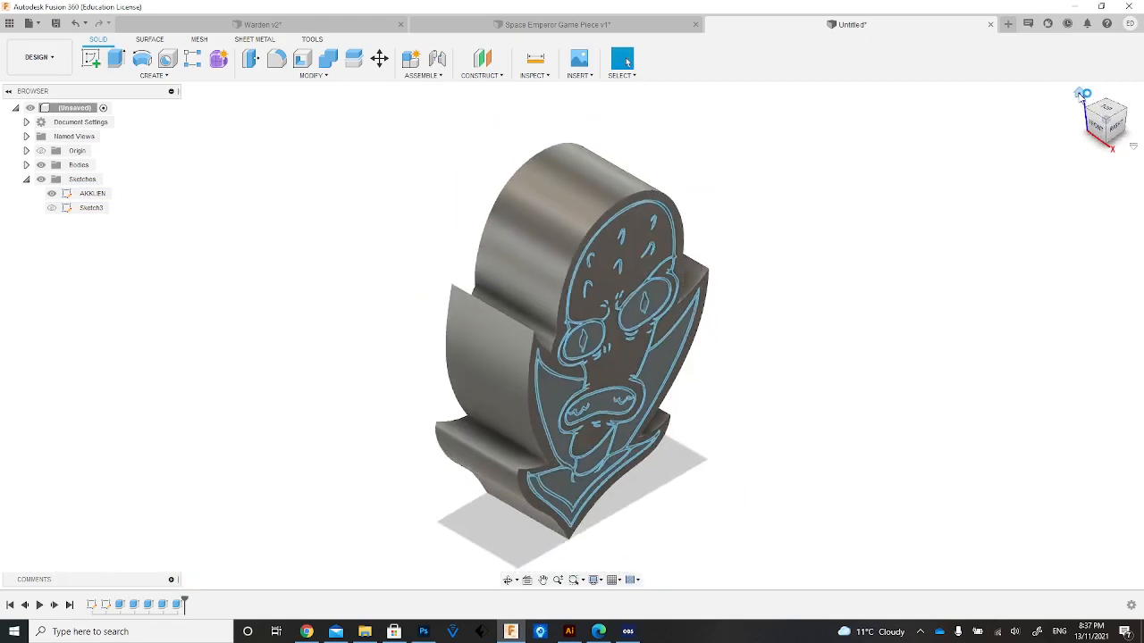
{"action": "left_click_drag", "start_coordinate": [1125, 127], "coordinate": [1071, 92]}
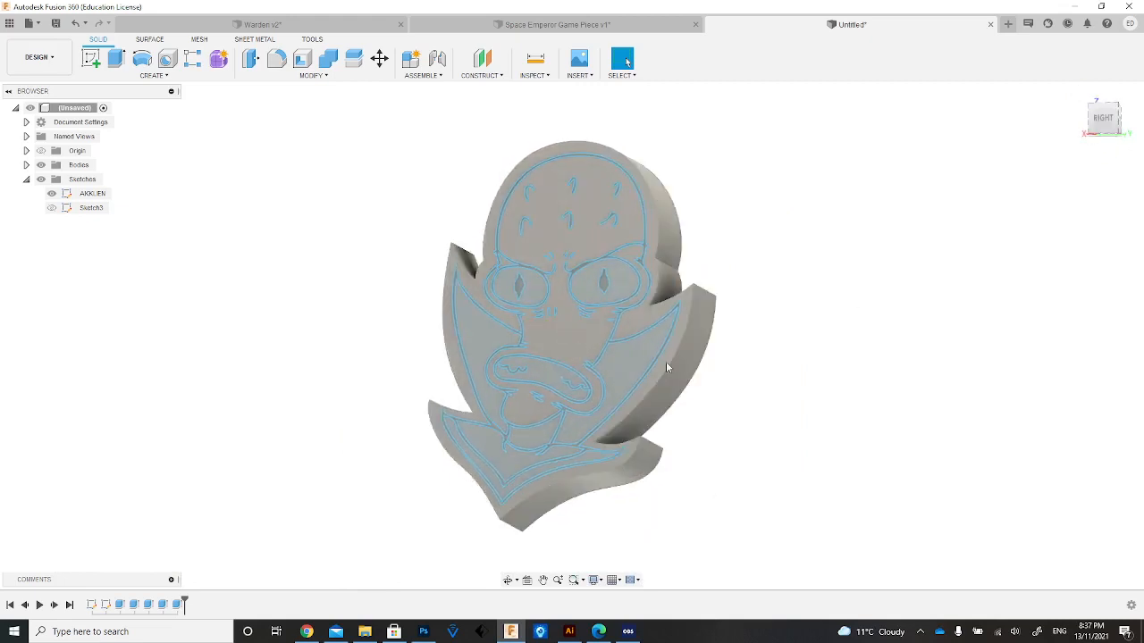
{"action": "left_click", "coordinate": [51, 193]}
{"action": "scroll", "coordinate": [246, 375], "scroll_direction": "up", "scroll_amount": 1}
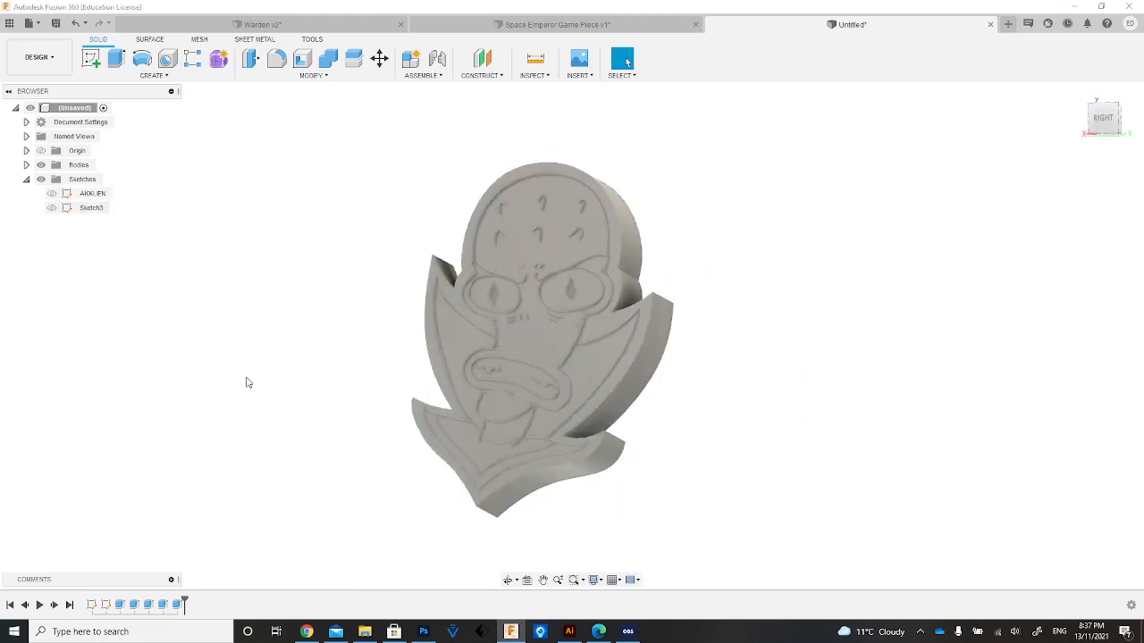
{"action": "scroll", "coordinate": [243, 382], "scroll_direction": "up", "scroll_amount": 2}
{"action": "scroll", "coordinate": [298, 336], "scroll_direction": "up", "scroll_amount": 1}
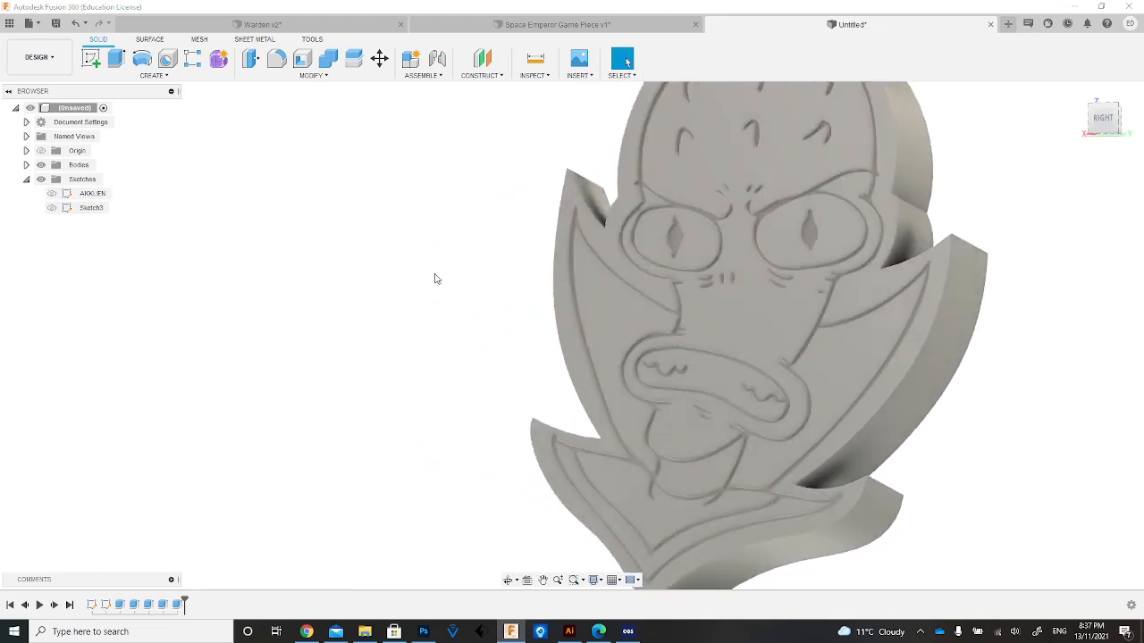
{"action": "mouse_move", "coordinate": [1105, 125]}
{"action": "left_mouse_down"}
{"action": "mouse_move", "coordinate": [1084, 118]}
{"action": "mouse_move", "coordinate": [1129, 115]}
{"action": "mouse_move", "coordinate": [1116, 103]}
{"action": "mouse_move", "coordinate": [1116, 122]}
{"action": "left_mouse_up"}
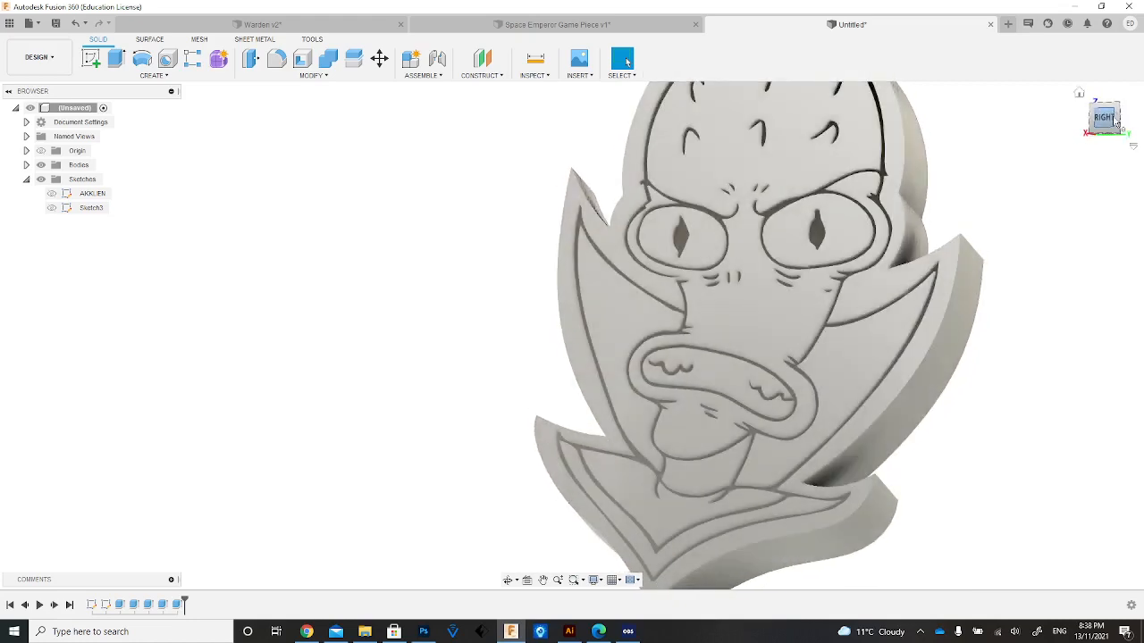
{"action": "left_click", "coordinate": [1079, 94]}
Examine the finished Space Emperor Game Piece v1 and Warden v2 models for their base design, then return to the untitled design.
{"action": "left_click", "coordinate": [552, 24]}
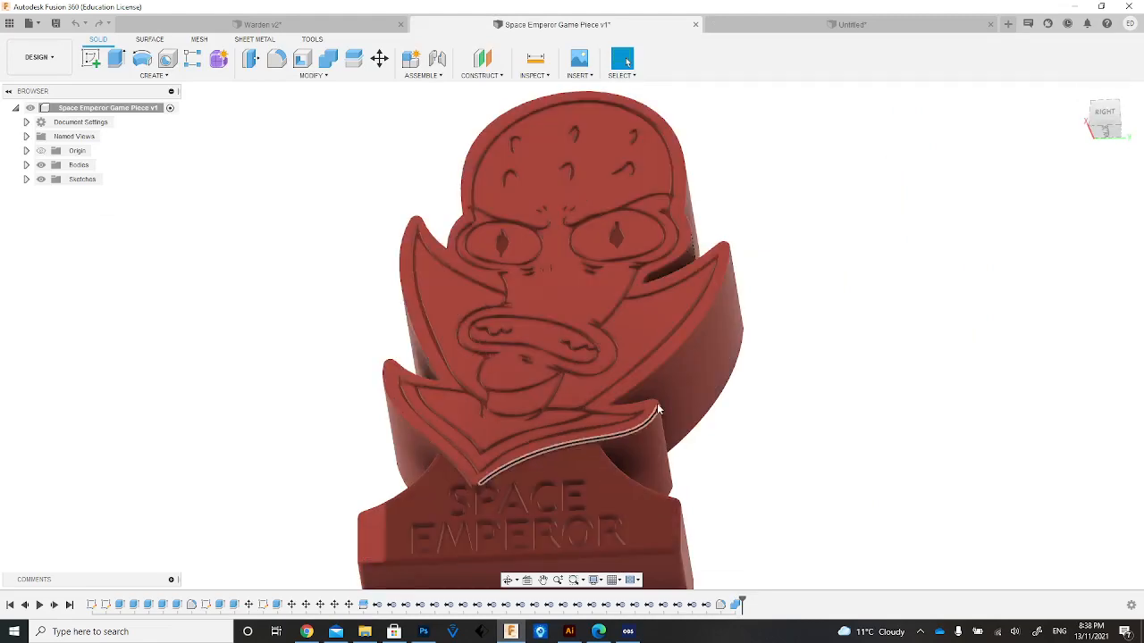
{"action": "mouse_move", "coordinate": [1106, 121]}
{"action": "left_mouse_down"}
{"action": "mouse_move", "coordinate": [1105, 259]}
{"action": "mouse_move", "coordinate": [1105, 112]}
{"action": "mouse_move", "coordinate": [1131, 115]}
{"action": "mouse_move", "coordinate": [1115, 135]}
{"action": "left_mouse_up"}
{"action": "left_click", "coordinate": [765, 24]}
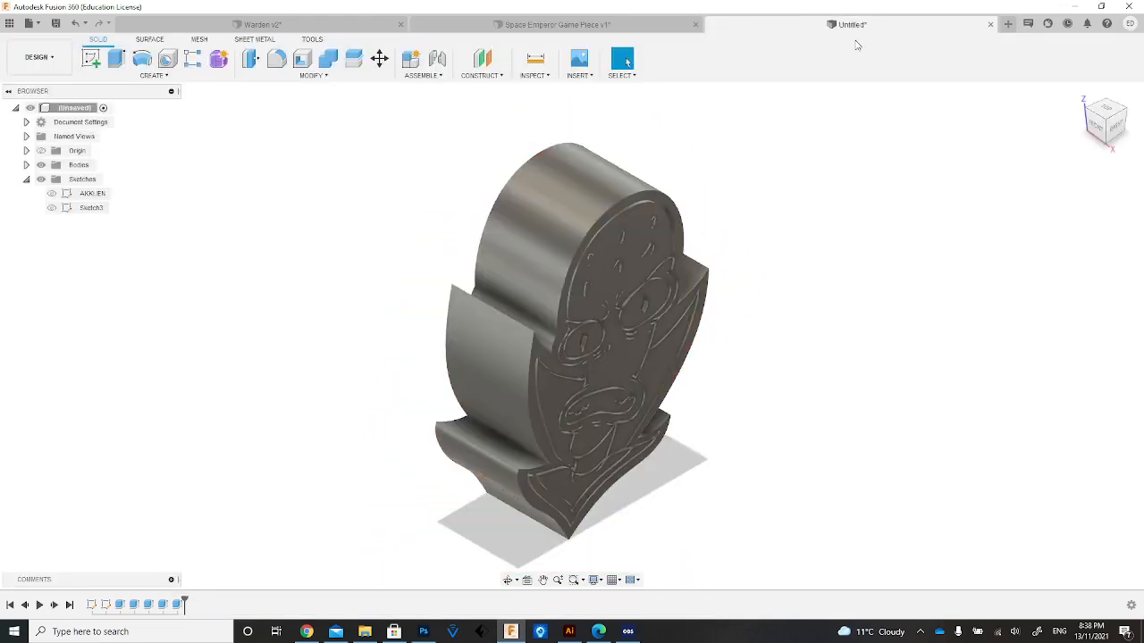
{"action": "left_click", "coordinate": [460, 26]}
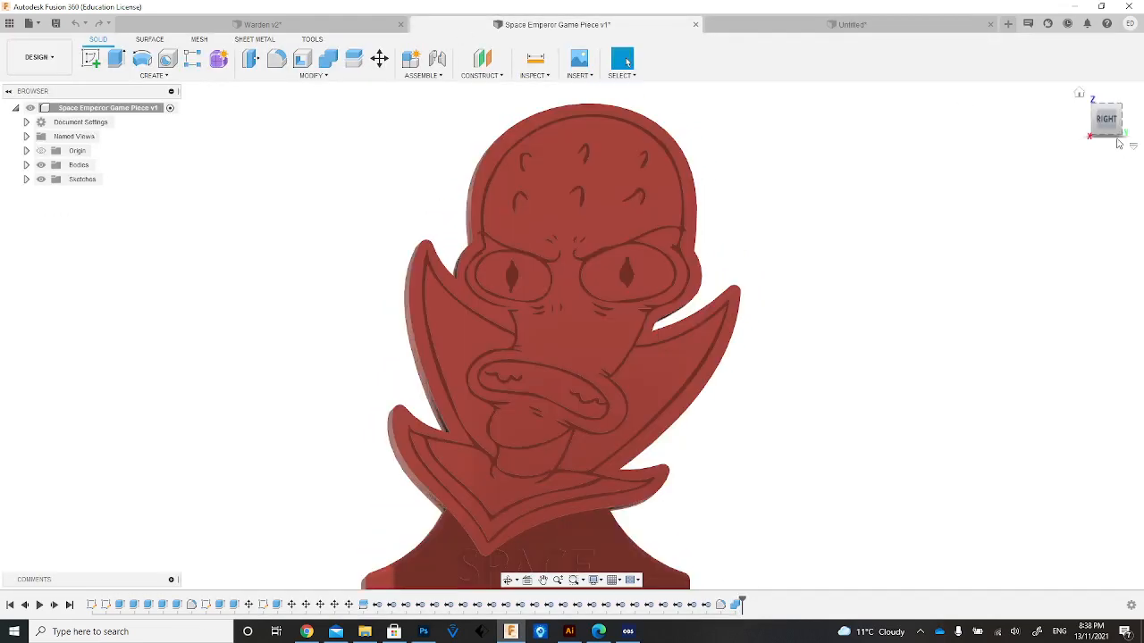
{"action": "mouse_move", "coordinate": [1114, 122]}
{"action": "left_mouse_down"}
{"action": "mouse_move", "coordinate": [1074, 132]}
{"action": "mouse_move", "coordinate": [1057, 124]}
{"action": "mouse_move", "coordinate": [1066, 126]}
{"action": "left_mouse_up"}
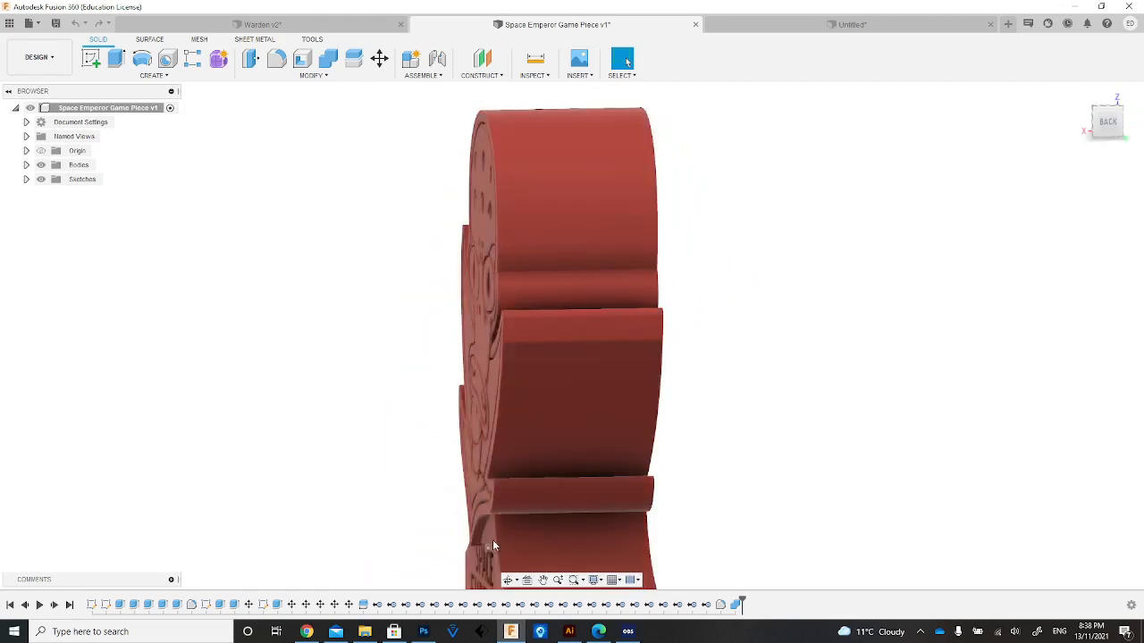
{"action": "left_click", "coordinate": [304, 23]}
{"action": "mouse_move", "coordinate": [1110, 110]}
{"action": "left_mouse_down"}
{"action": "mouse_move", "coordinate": [1064, 126]}
{"action": "mouse_move", "coordinate": [1080, 105]}
{"action": "mouse_move", "coordinate": [1101, 119]}
{"action": "left_mouse_up"}
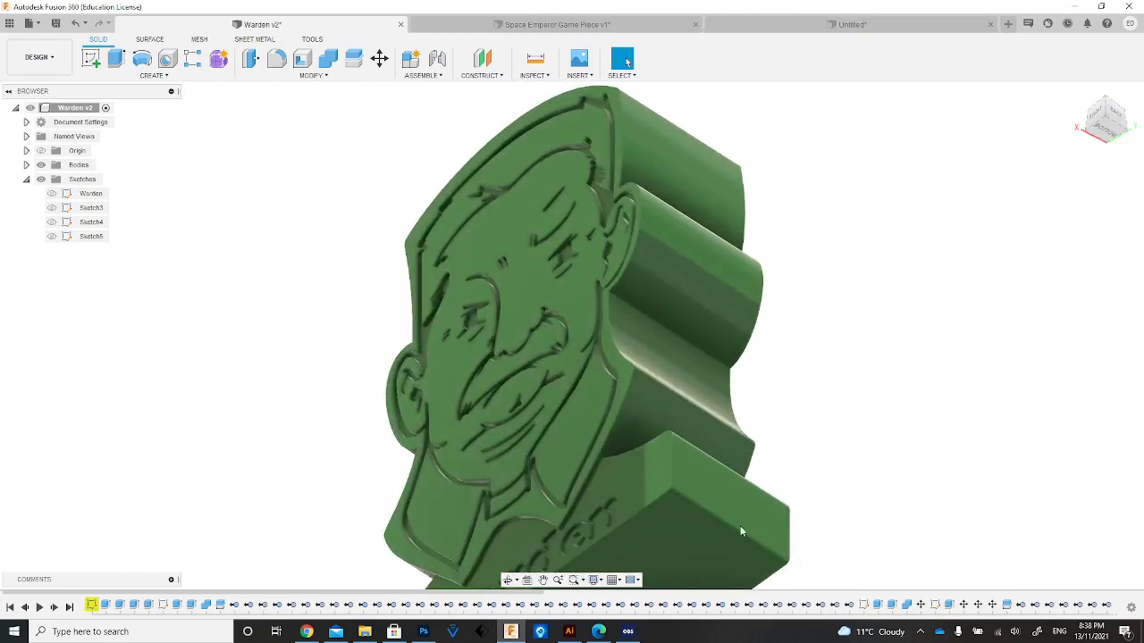
{"action": "left_click", "coordinate": [563, 24]}
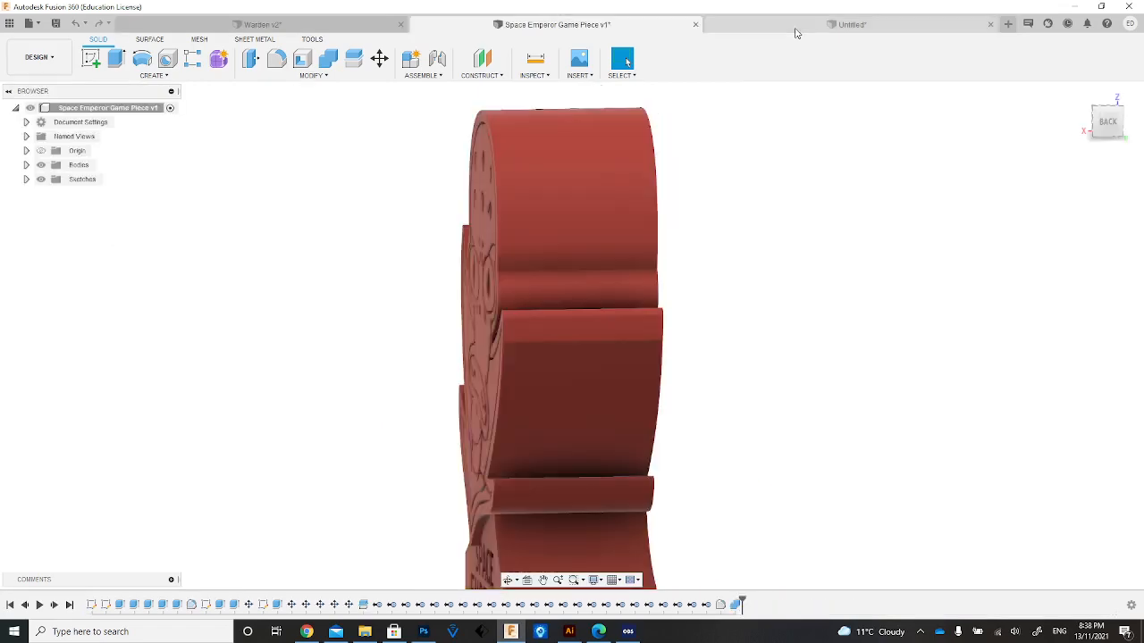
{"action": "left_click", "coordinate": [795, 31]}
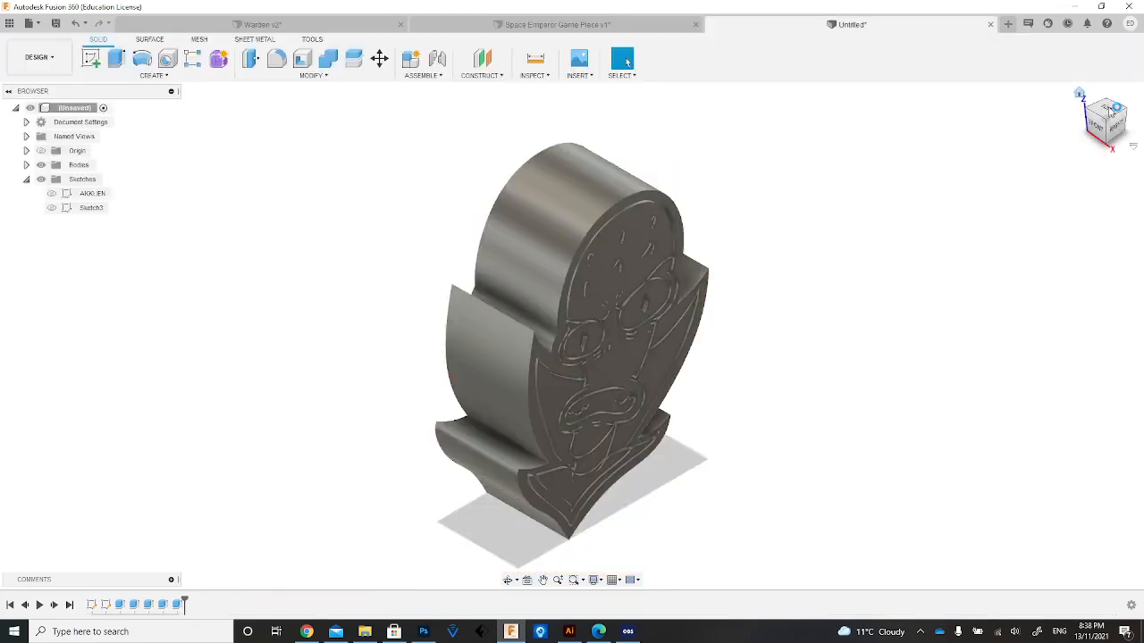
{"action": "mouse_move", "coordinate": [1115, 133]}
{"action": "left_mouse_down"}
{"action": "mouse_move", "coordinate": [1055, 109]}
{"action": "mouse_move", "coordinate": [1104, 100]}
{"action": "mouse_move", "coordinate": [1063, 105]}
{"action": "mouse_move", "coordinate": [1067, 121]}
{"action": "left_mouse_up"}
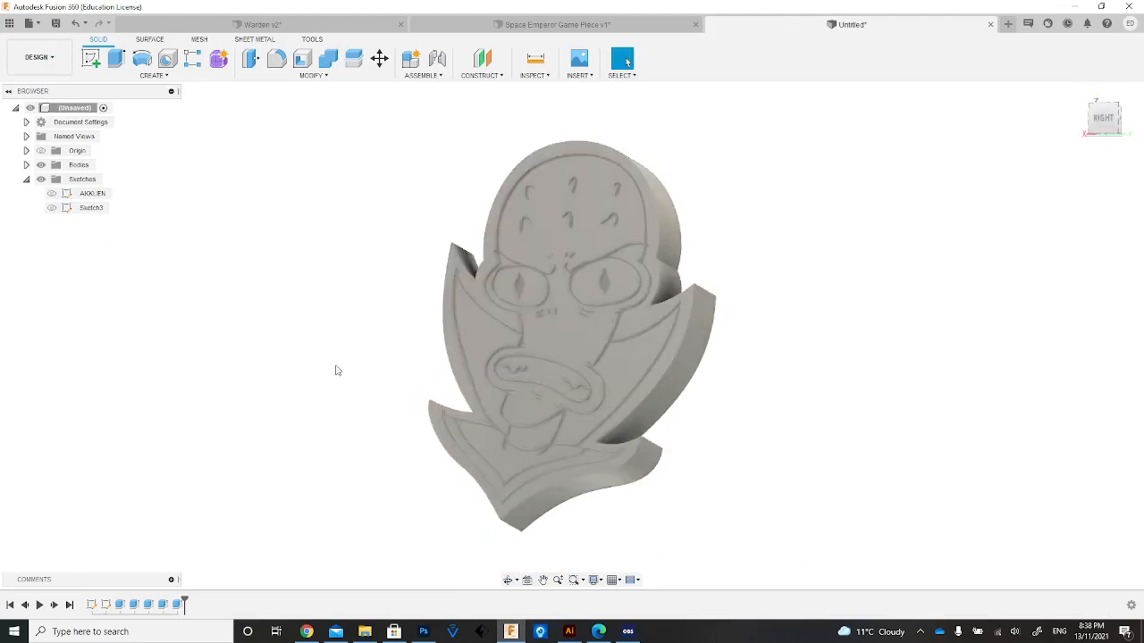
{"action": "left_click", "coordinate": [91, 58]}
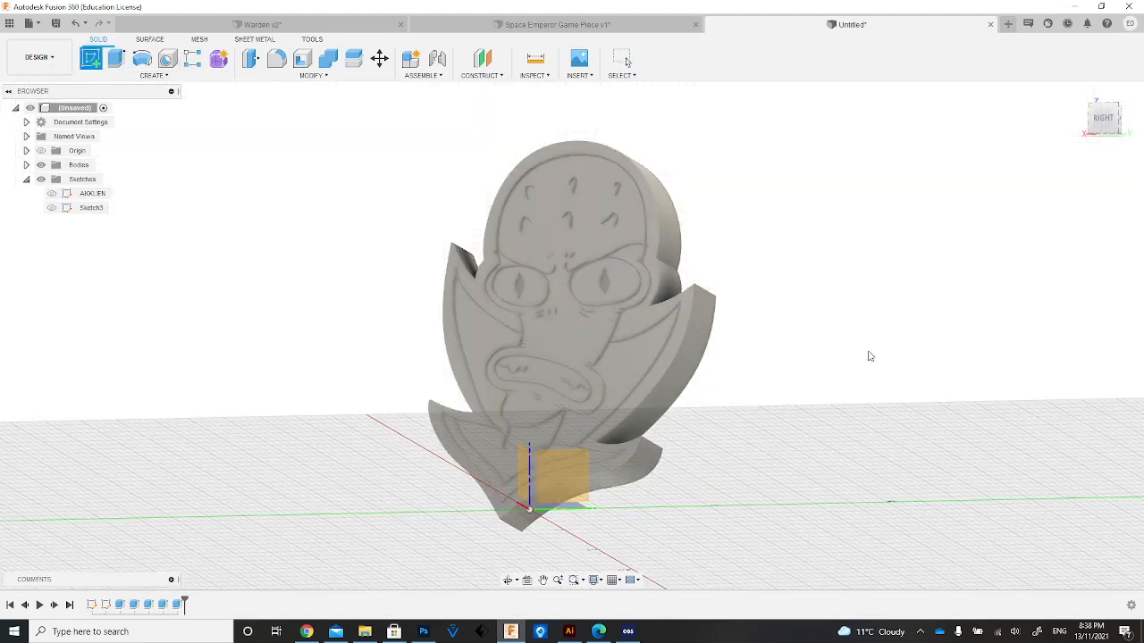
{"action": "left_click", "coordinate": [590, 502]}
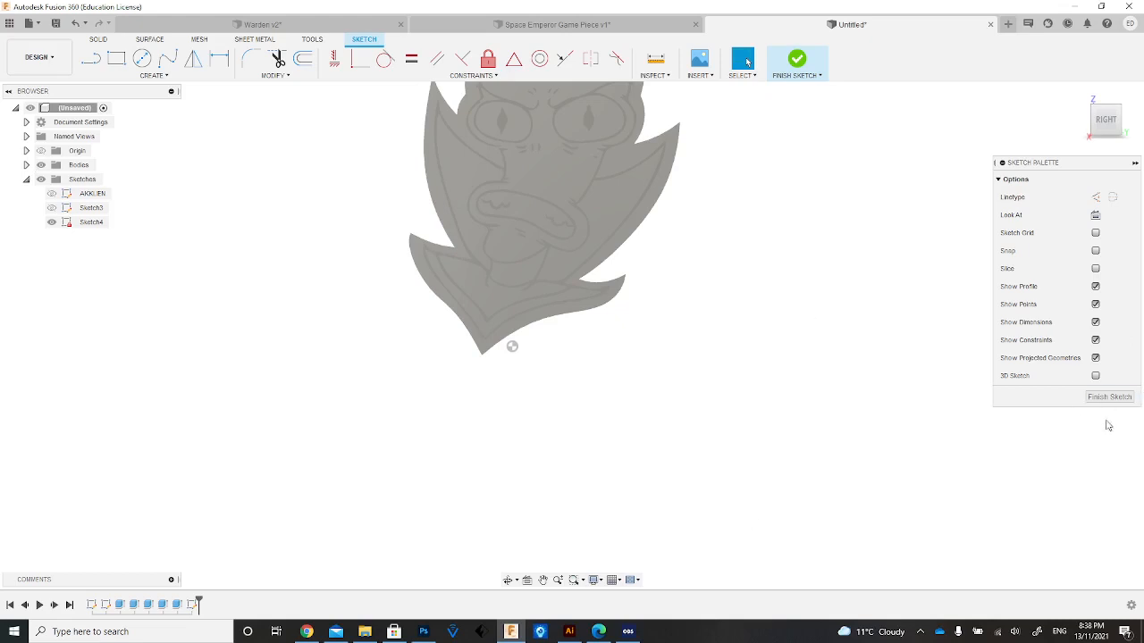
{"action": "left_click", "coordinate": [1121, 394]}
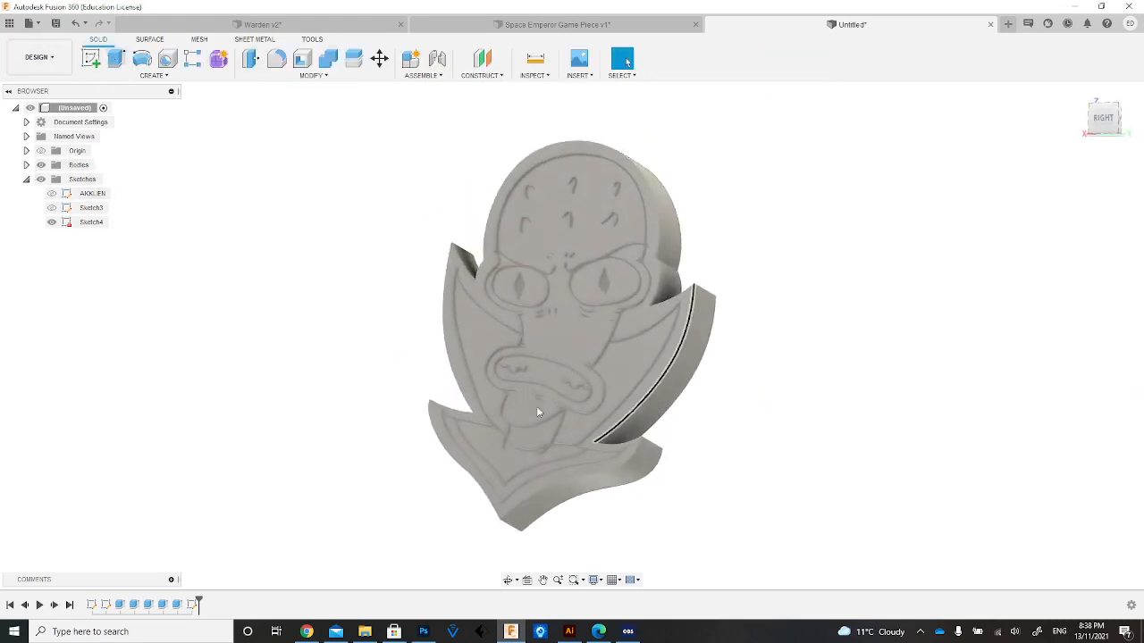
Start a new sketch on the vertical origin plane parallel to the engraved face, hiding the bodies only while picking the plane.
{"action": "left_click", "coordinate": [90, 58]}
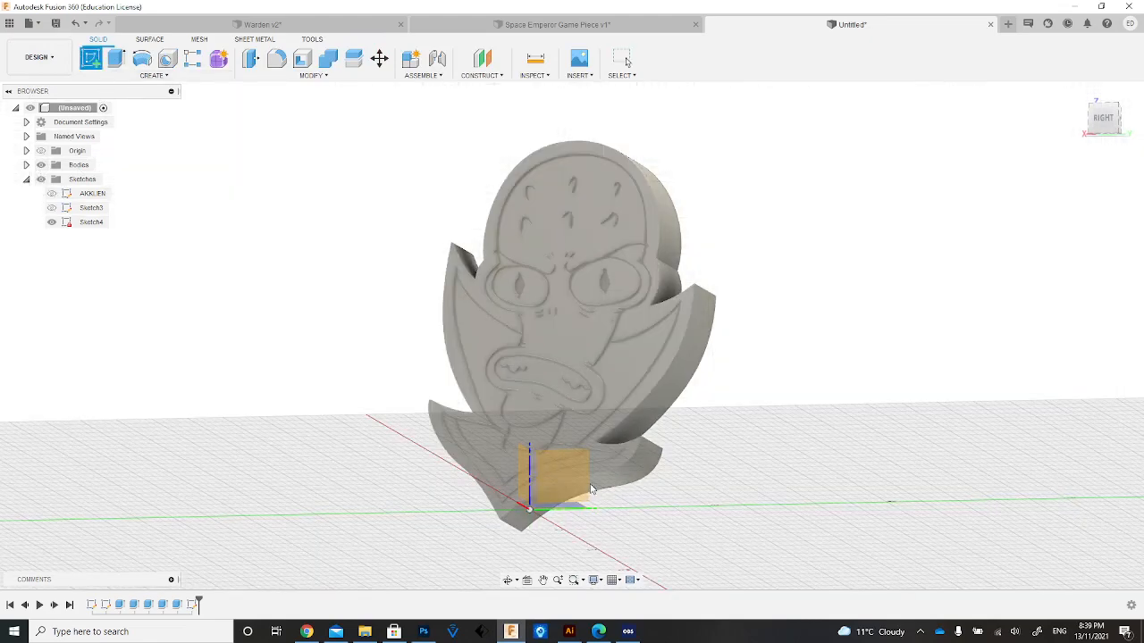
{"action": "left_click", "coordinate": [40, 165]}
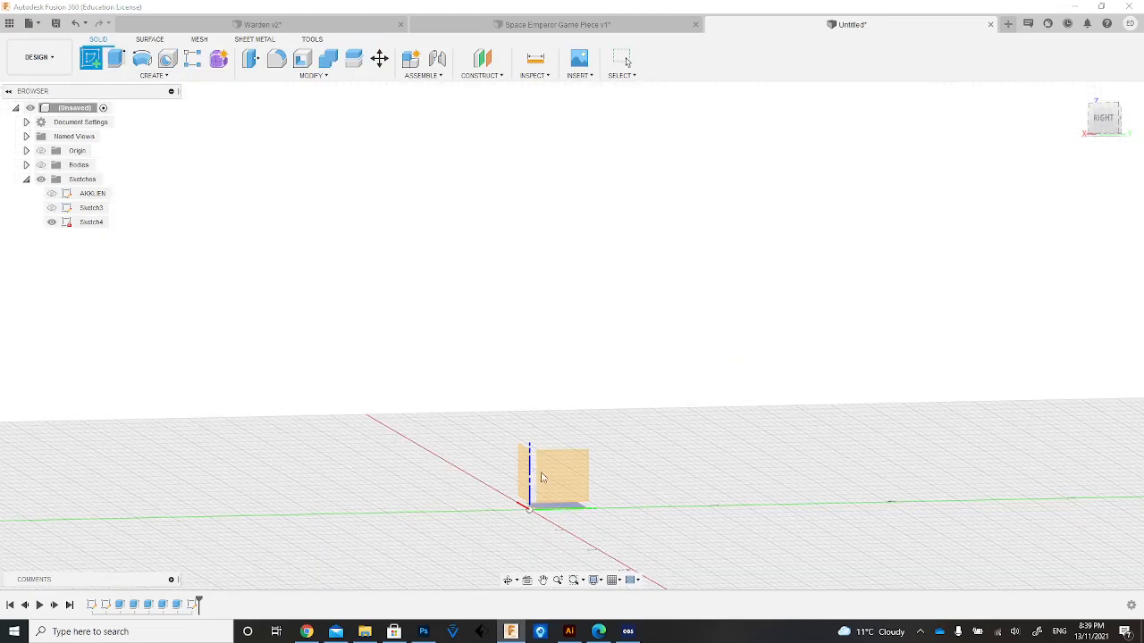
{"action": "left_click", "coordinate": [665, 494]}
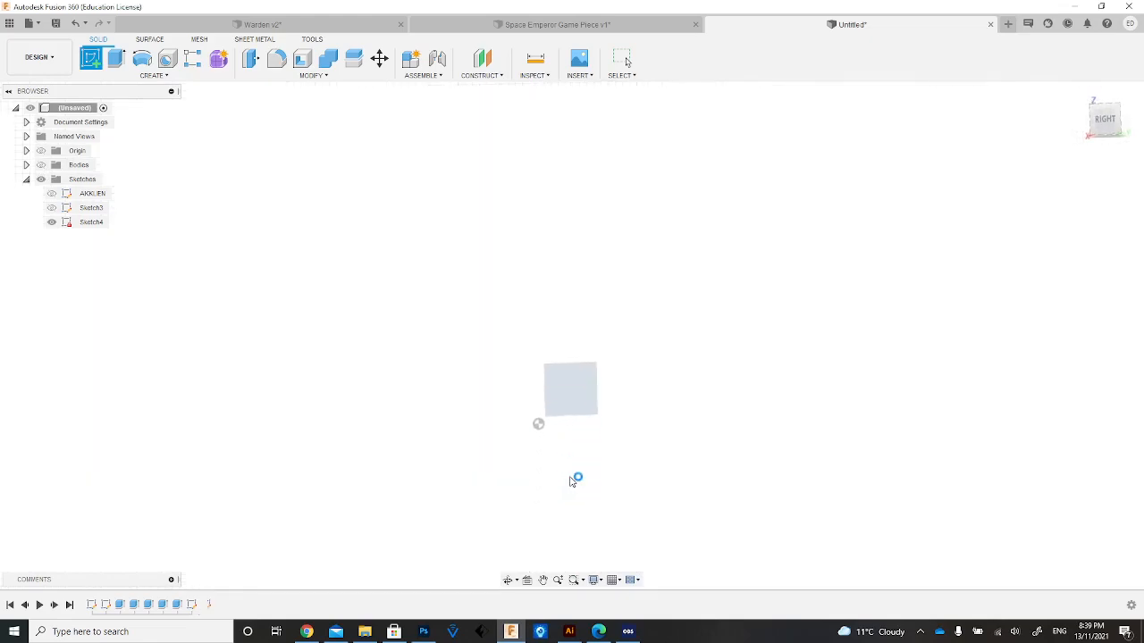
{"action": "left_click", "coordinate": [40, 165]}
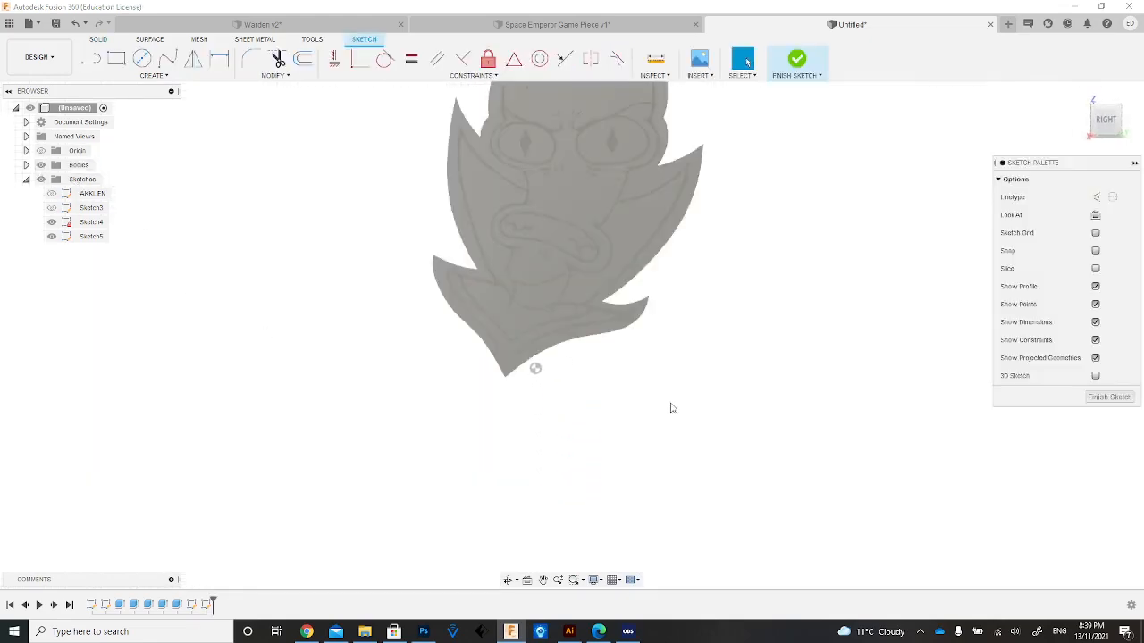
{"action": "middle_click_drag", "start_coordinate": [536, 360], "coordinate": [536, 373]}
{"action": "scroll", "coordinate": [537, 357], "scroll_direction": "up", "scroll_amount": 3}
{"action": "scroll", "coordinate": [531, 361], "scroll_direction": "down", "scroll_amount": 5}
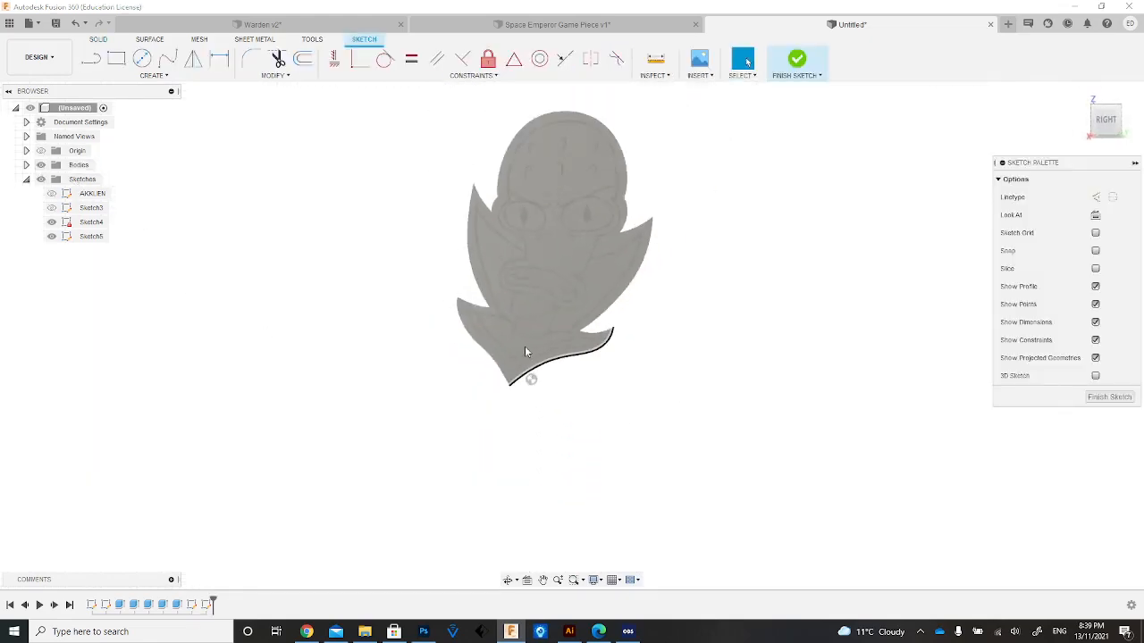
Draw a vertical line about 43 mm long from the middle of the face to below the piece as the base profile's centre line.
{"action": "left_click", "coordinate": [92, 59]}
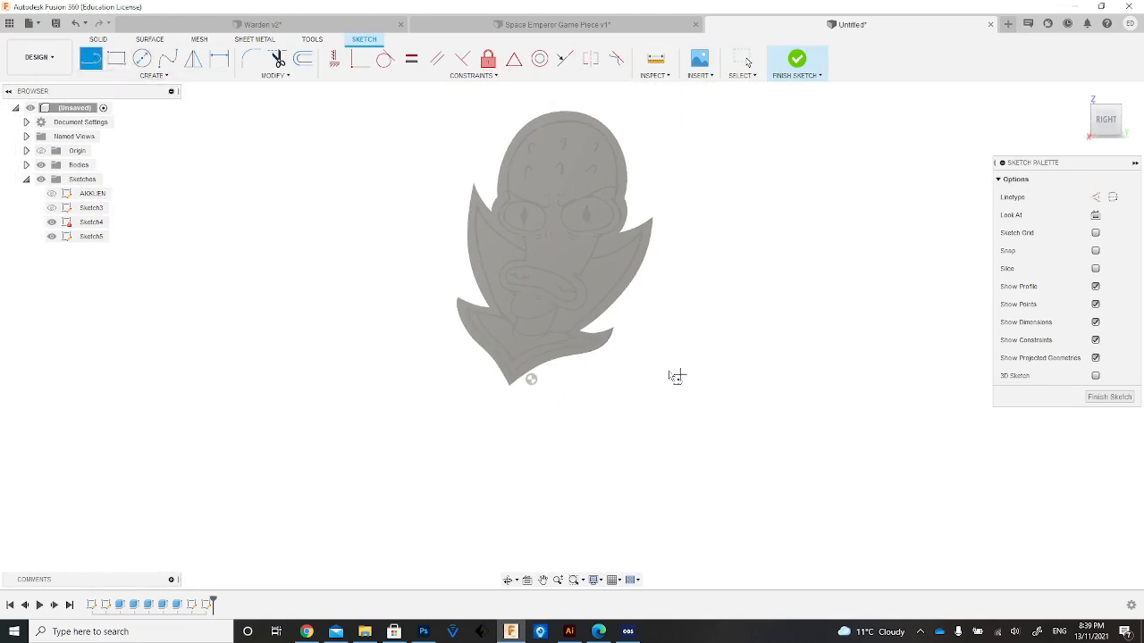
{"action": "left_click", "coordinate": [543, 238]}
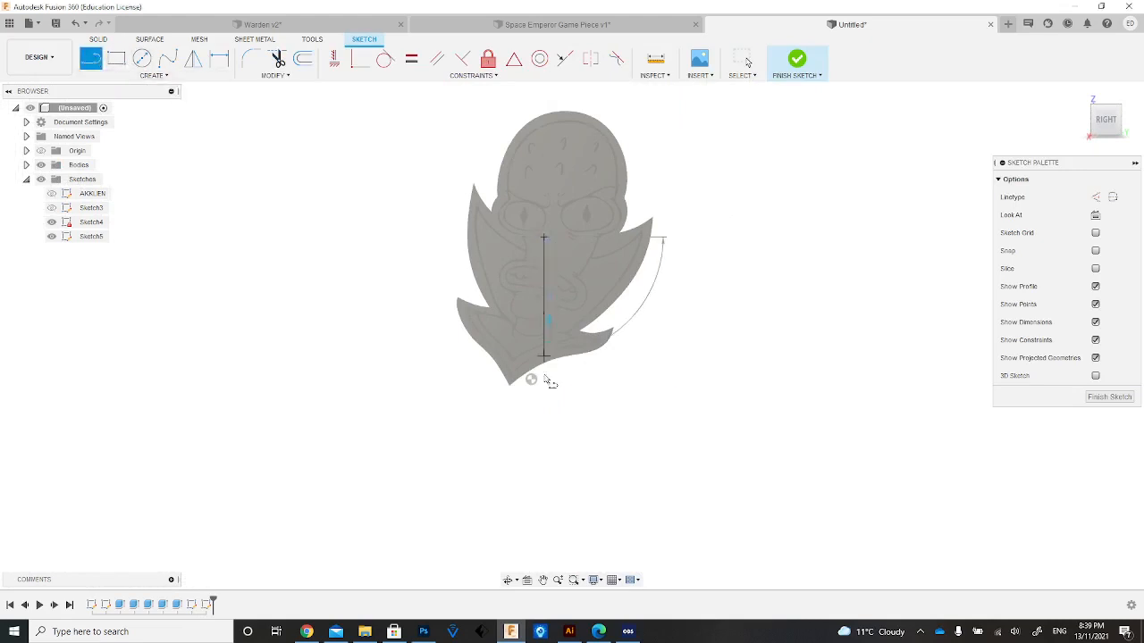
{"action": "left_click", "coordinate": [544, 464]}
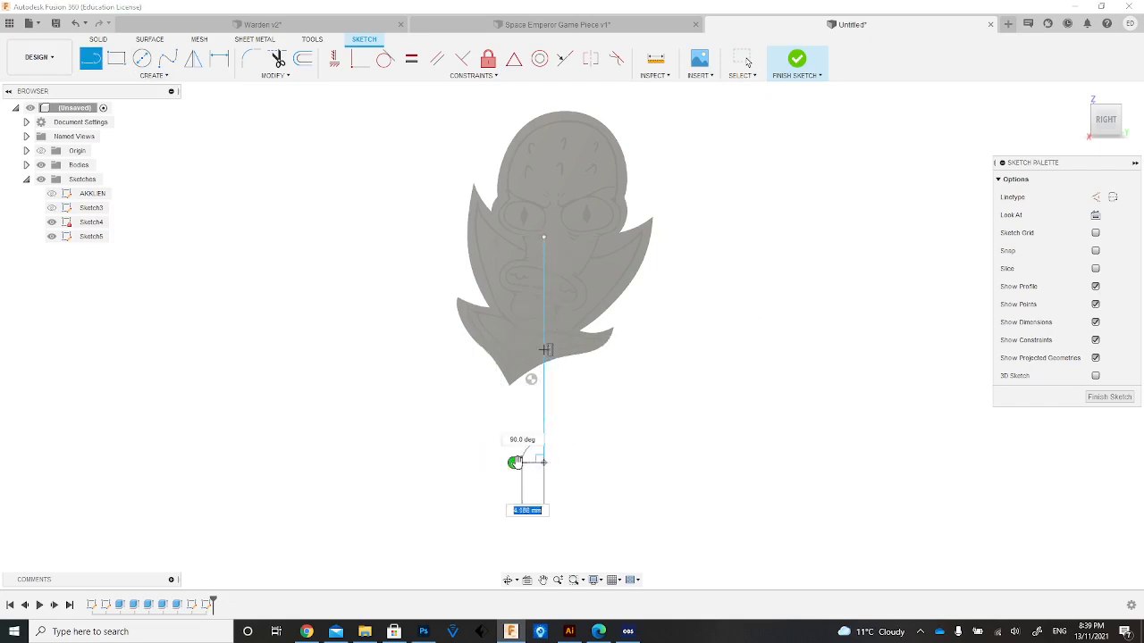
{"action": "left_click", "coordinate": [514, 463]}
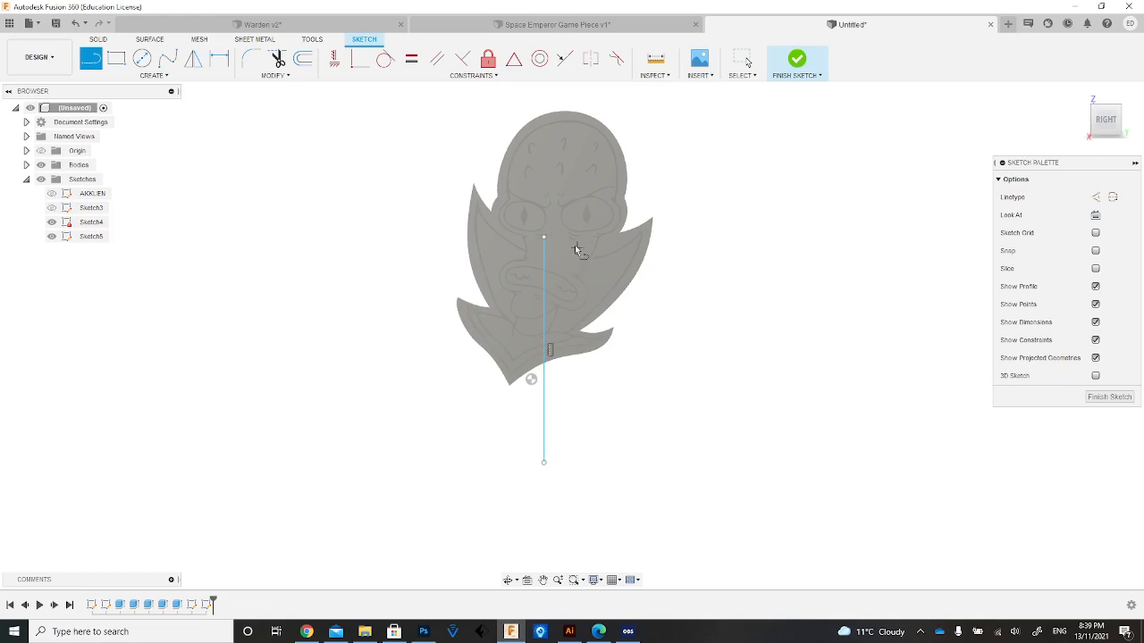
Draw a horizontal line about 29 mm long across the centre line below the piece, and a short near-vertical line crossing its outer end.
{"action": "left_click", "coordinate": [557, 431]}
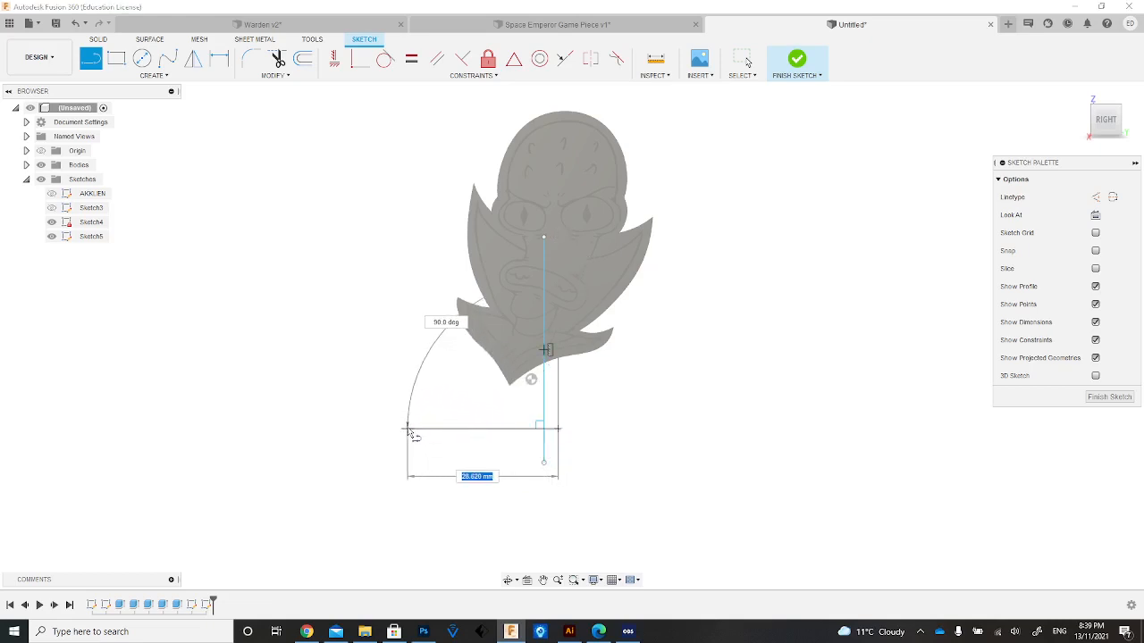
{"action": "left_click", "coordinate": [408, 429]}
{"action": "left_click", "coordinate": [413, 398]}
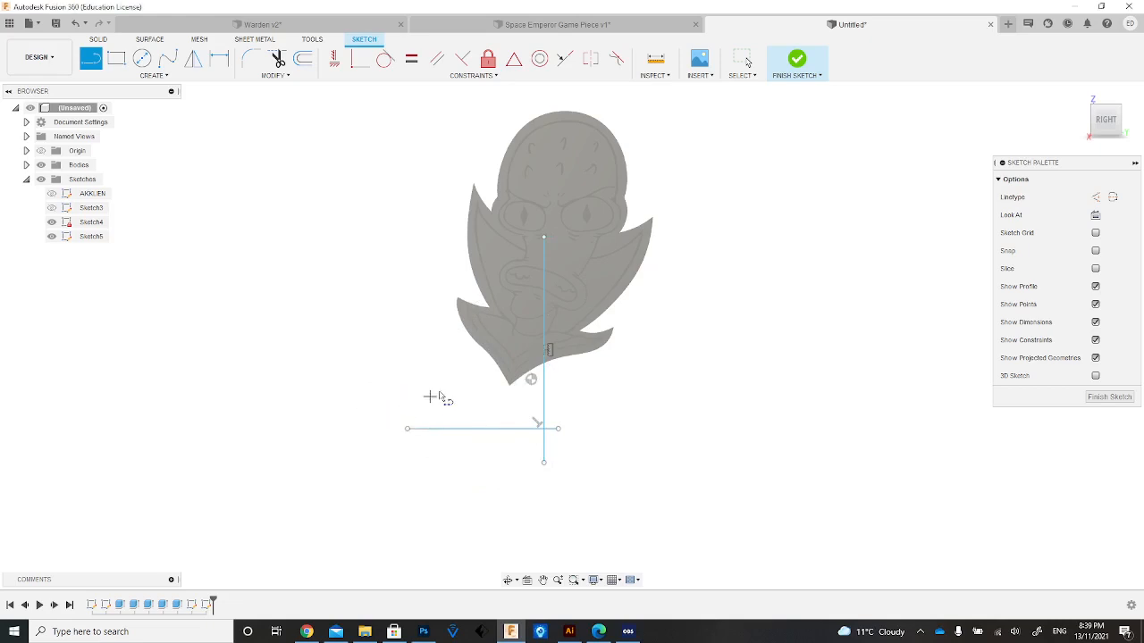
{"action": "left_click", "coordinate": [439, 376]}
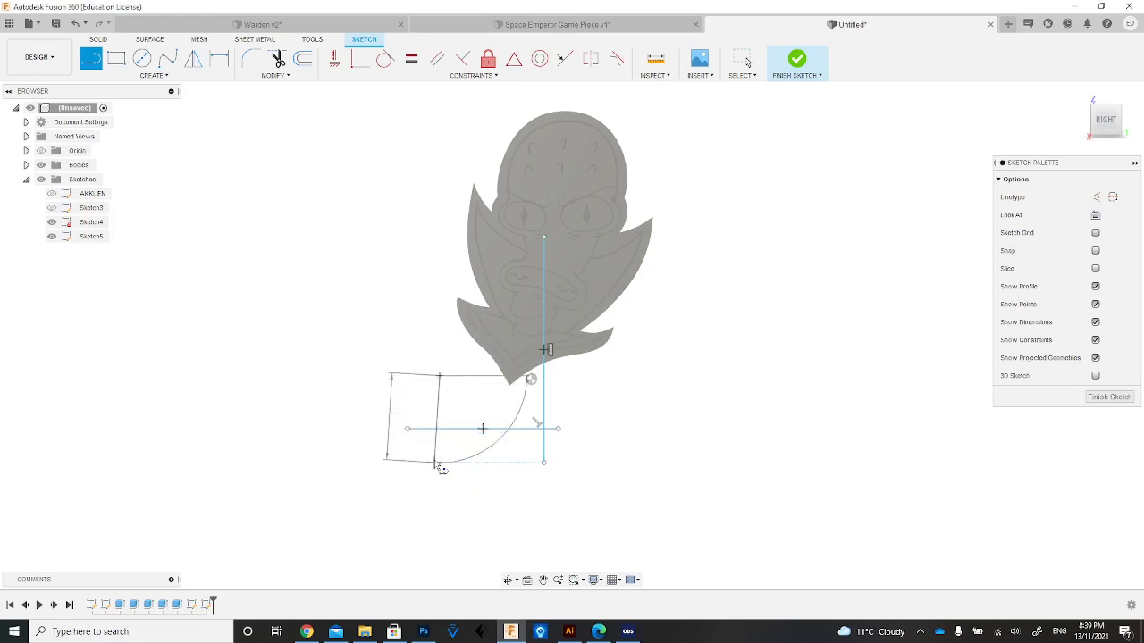
{"action": "left_click", "coordinate": [434, 462]}
{"action": "left_click", "coordinate": [405, 462]}
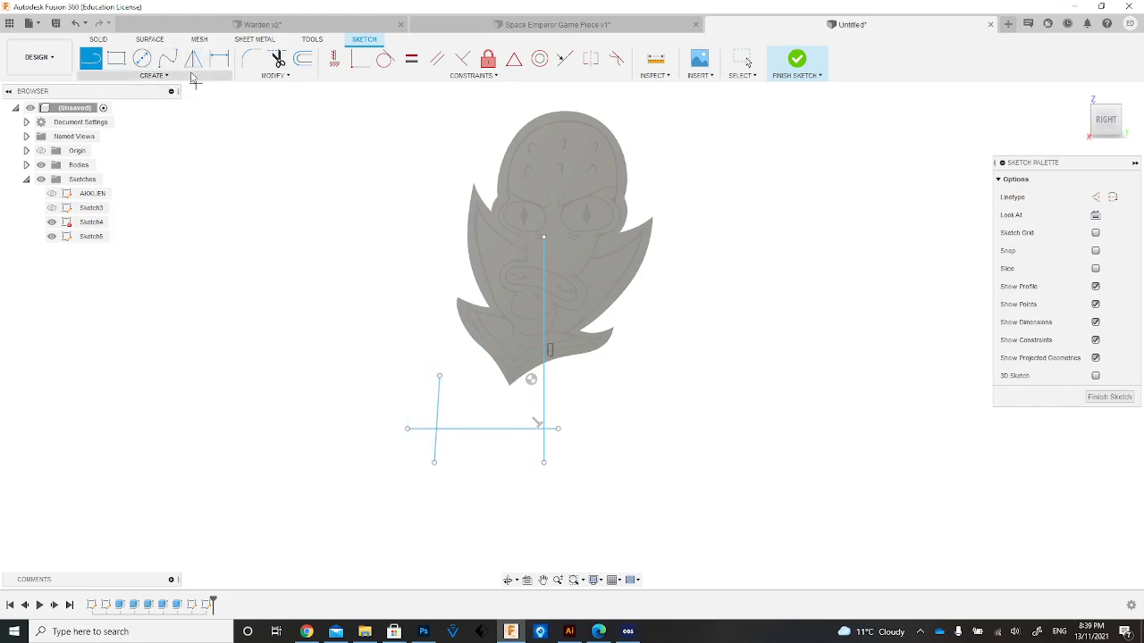
Draw a fit-point spline from outside the short outer line, curving up past the collar tip and along the centre line to mouth height.
{"action": "left_click", "coordinate": [167, 58]}
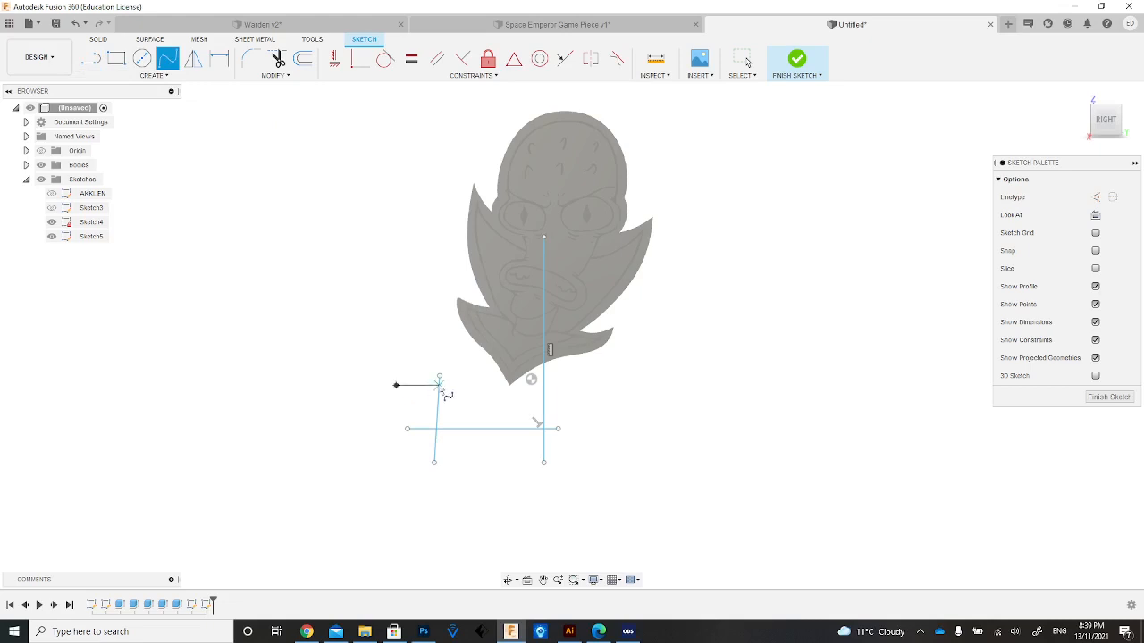
{"action": "left_click", "coordinate": [454, 386]}
{"action": "left_click", "coordinate": [497, 366]}
{"action": "left_click", "coordinate": [512, 253]}
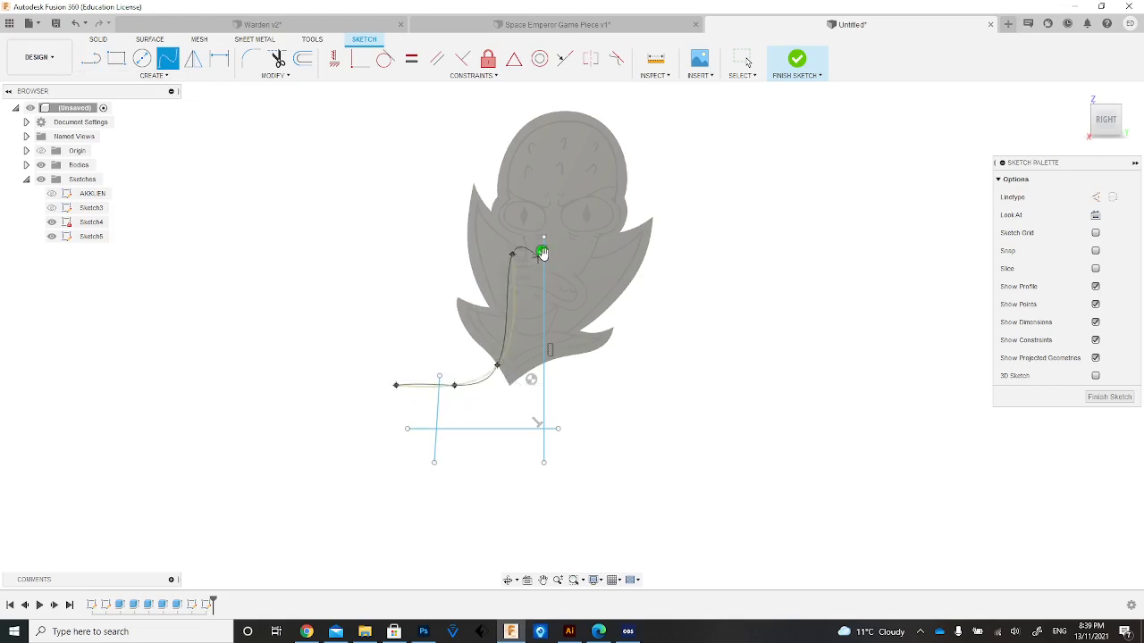
{"action": "left_click", "coordinate": [542, 250]}
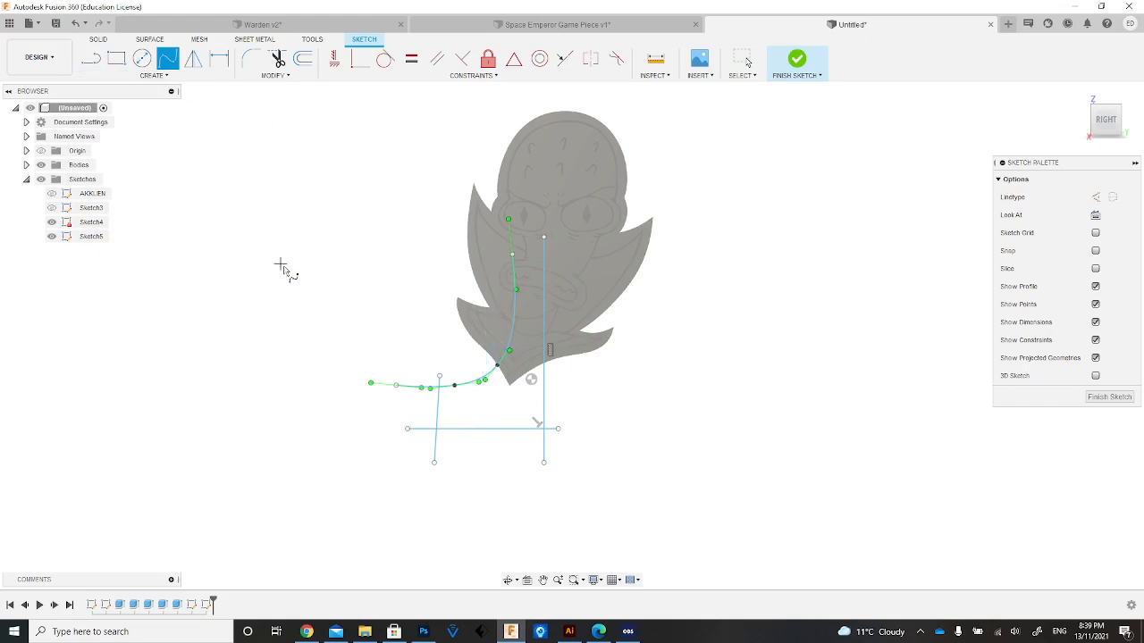
Draw a horizontal line across the spline and the centre line at collar height to close the top of the base profile.
{"action": "left_click", "coordinate": [90, 59]}
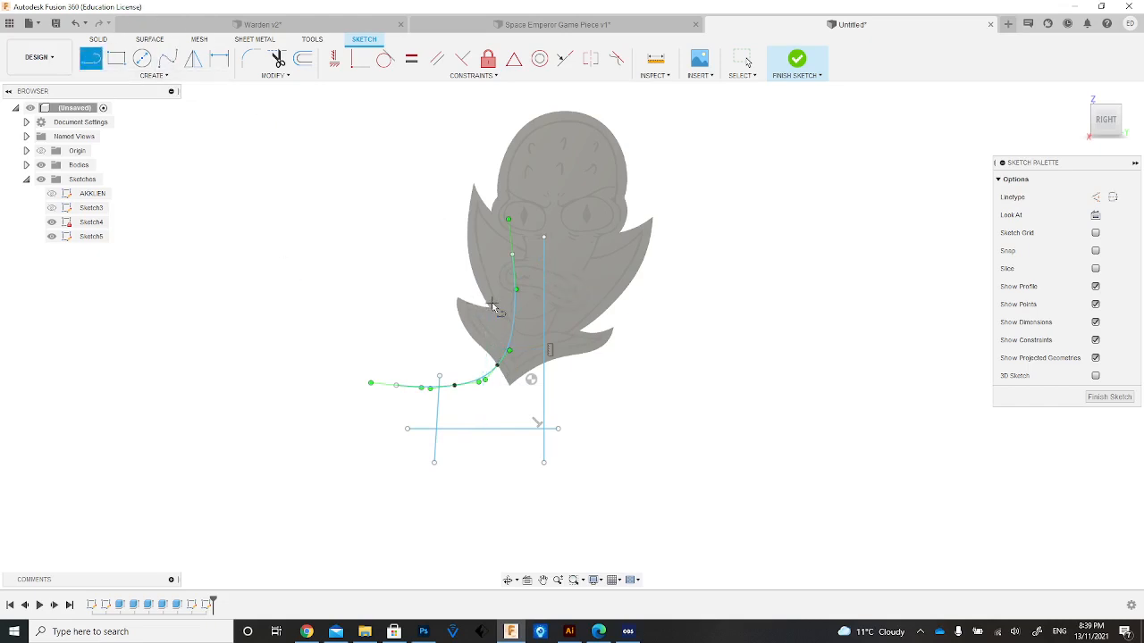
{"action": "left_click", "coordinate": [593, 303]}
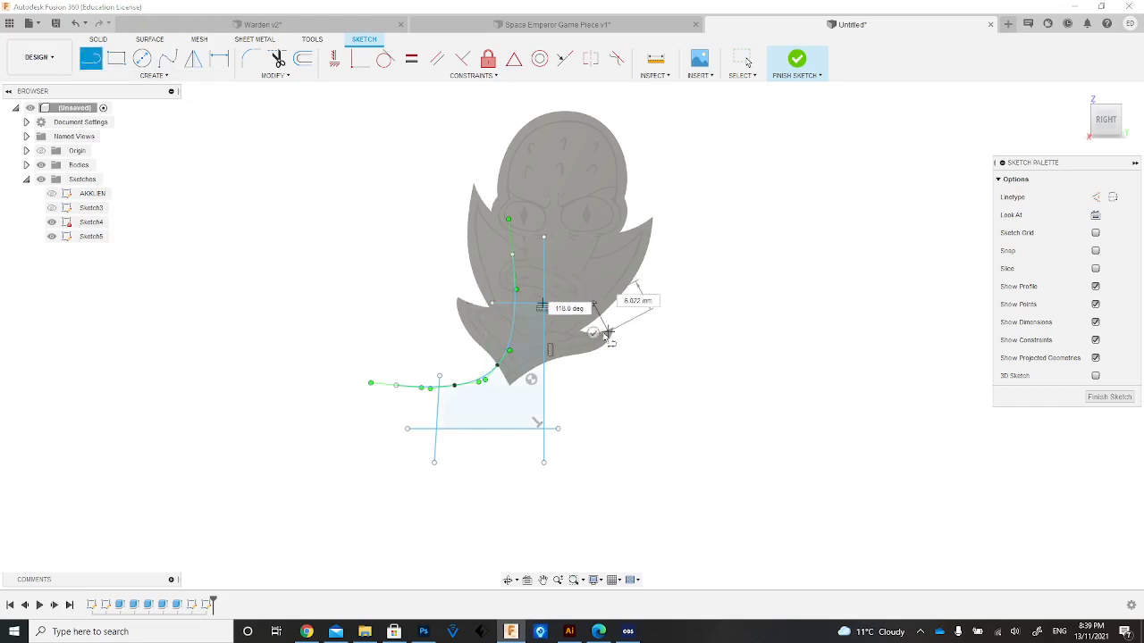
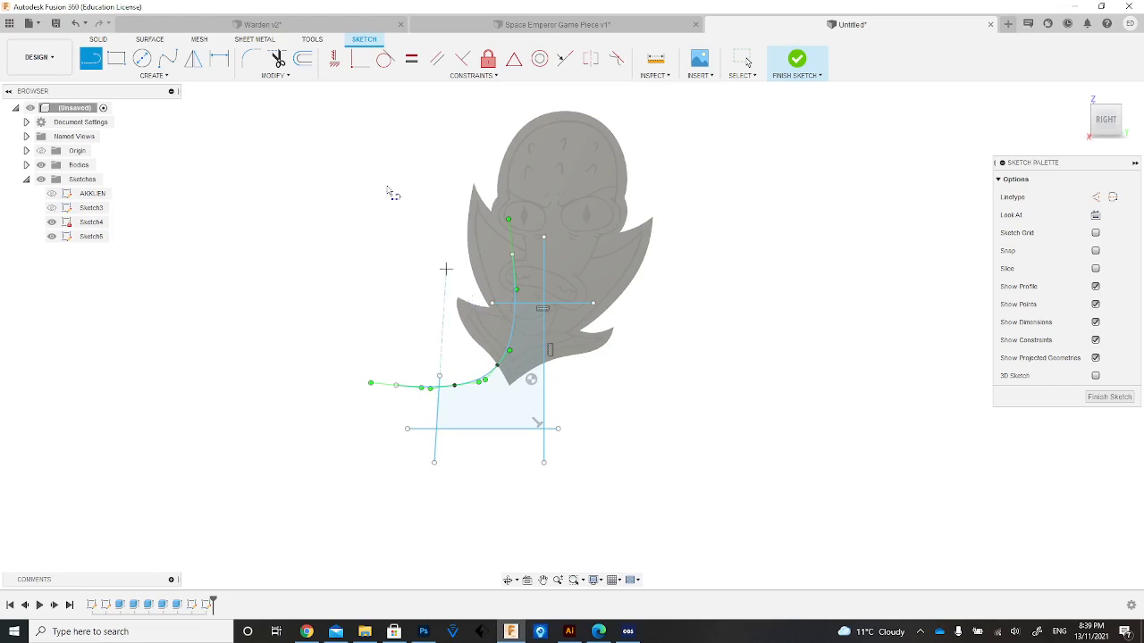
Mirror the spline, both horizontal lines and the short near-vertical line about the vertical centre line, and finish the sketch.
{"action": "left_click", "coordinate": [195, 61]}
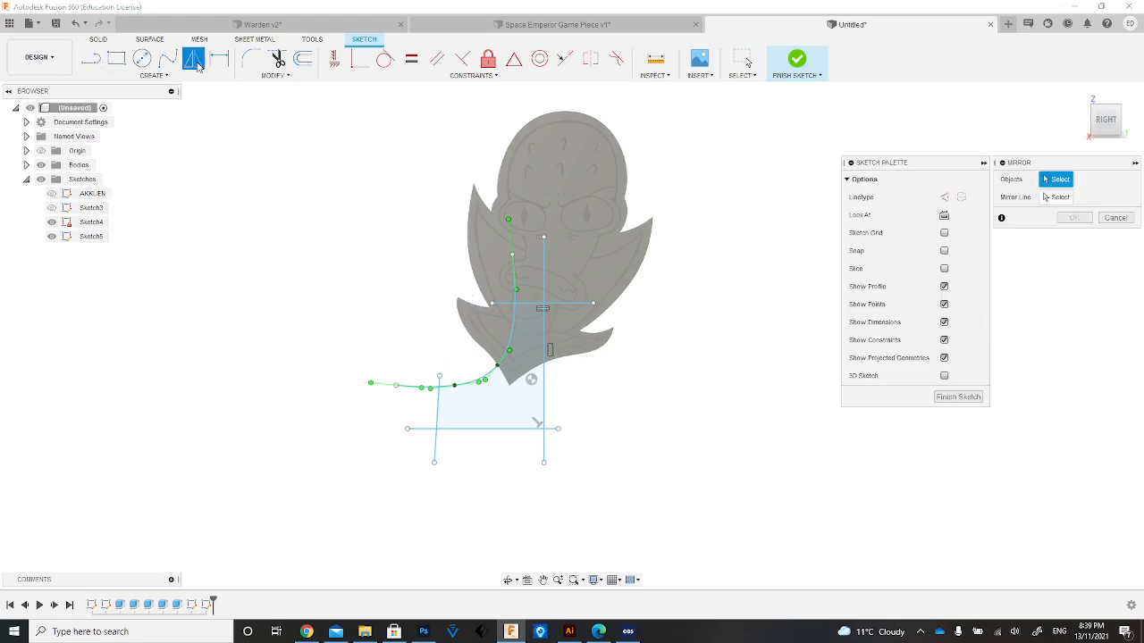
{"action": "left_click", "coordinate": [536, 305]}
{"action": "left_click", "coordinate": [512, 336]}
{"action": "left_click", "coordinate": [439, 409]}
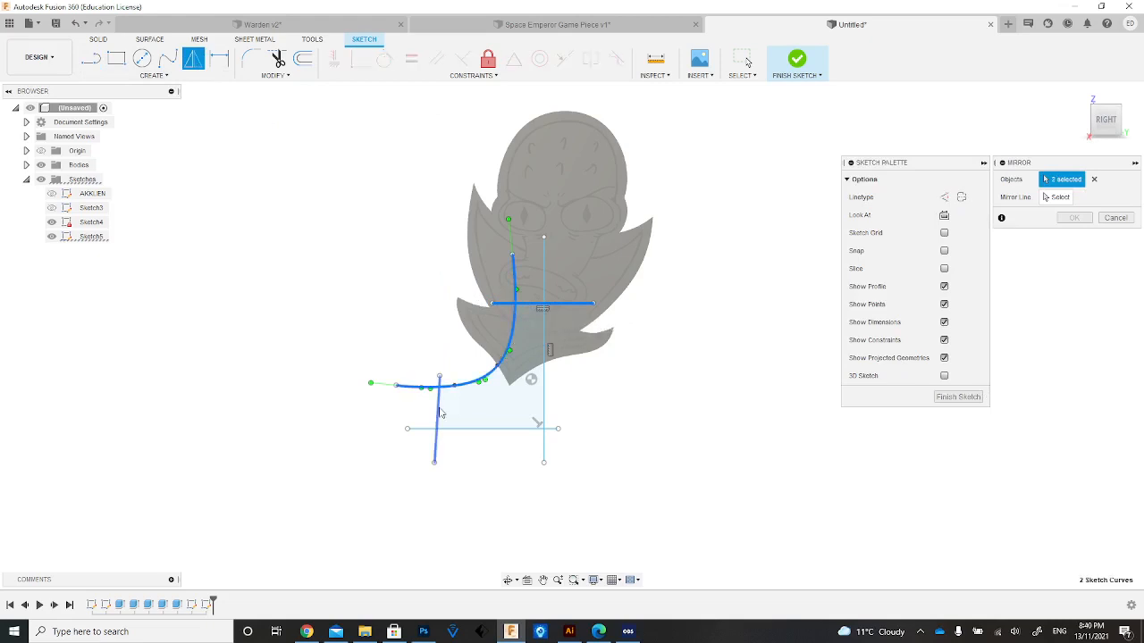
{"action": "left_click", "coordinate": [477, 429]}
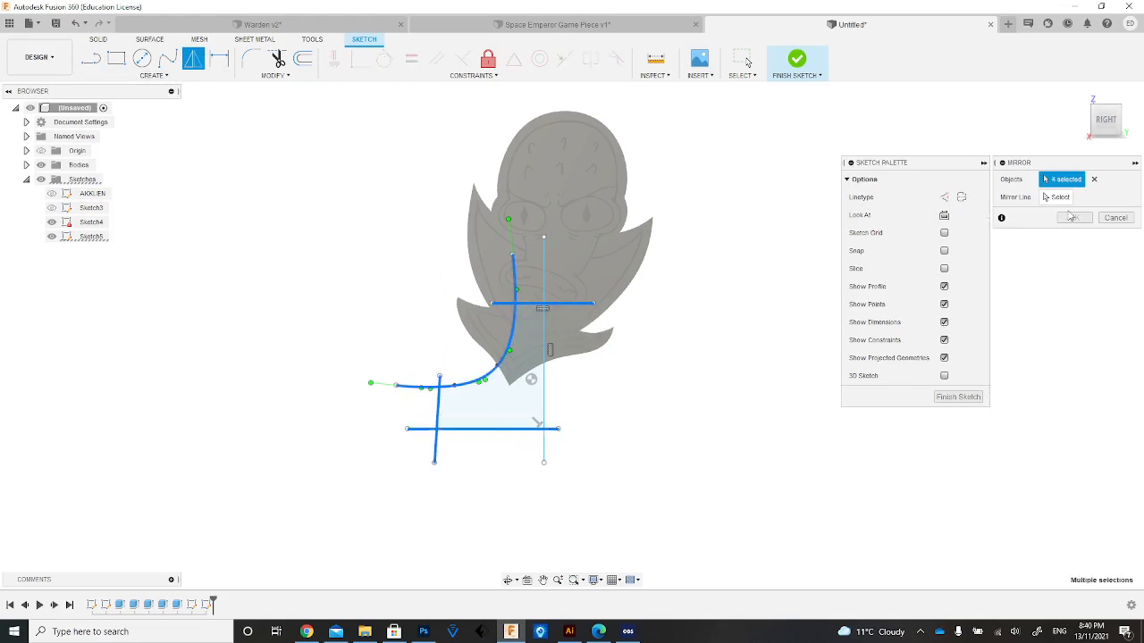
{"action": "left_click", "coordinate": [1058, 197]}
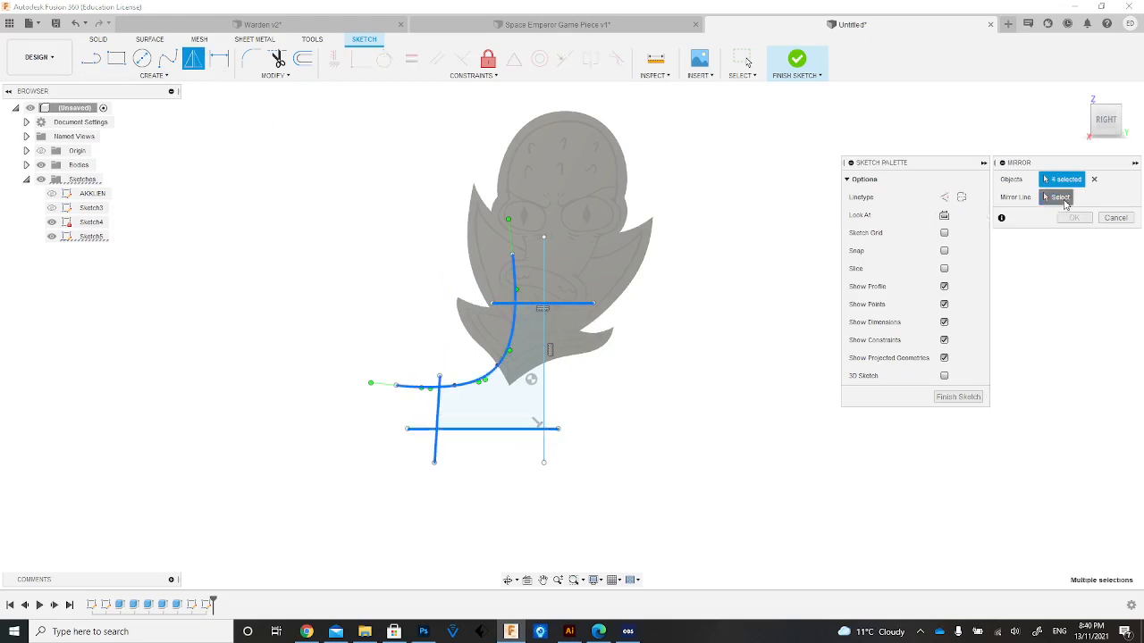
{"action": "left_click", "coordinate": [544, 411]}
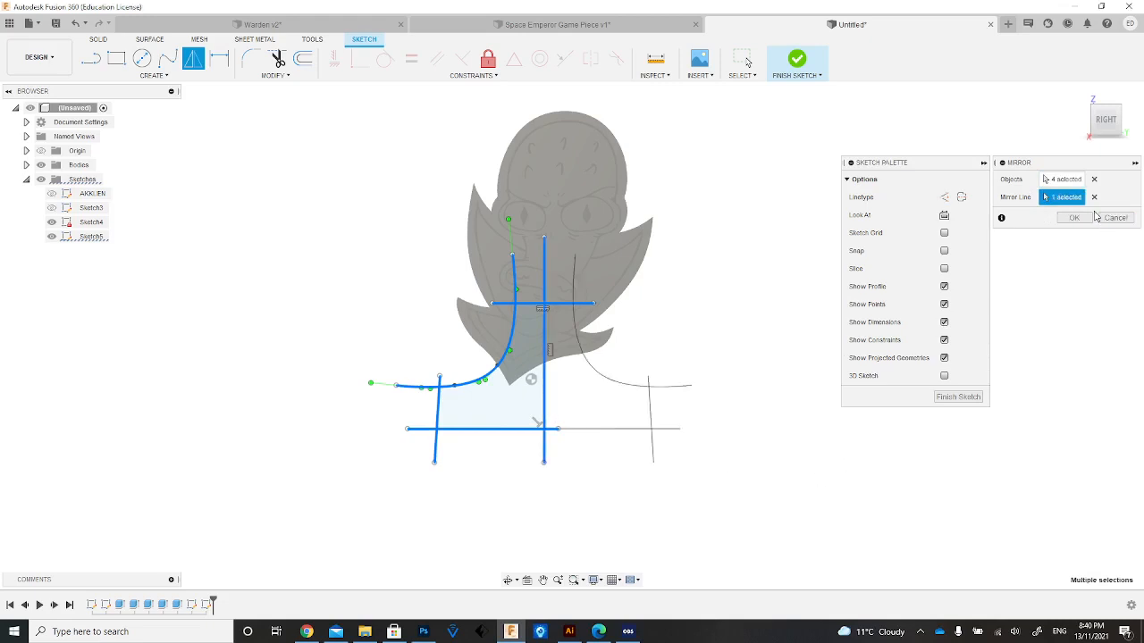
{"action": "left_click", "coordinate": [1076, 217]}
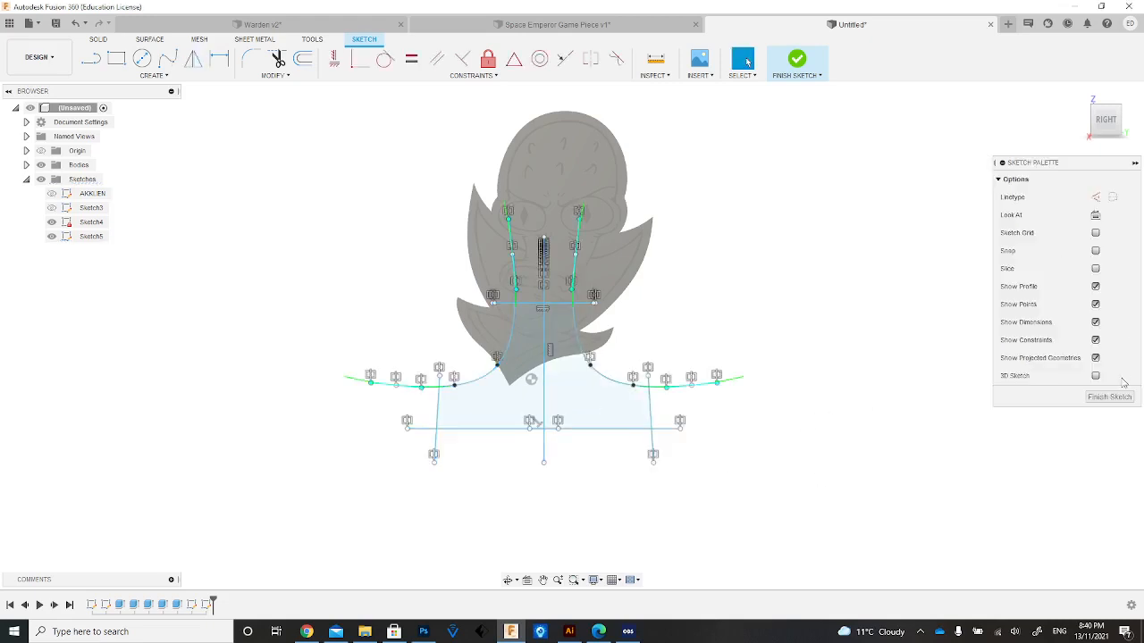
{"action": "left_click", "coordinate": [1110, 397]}
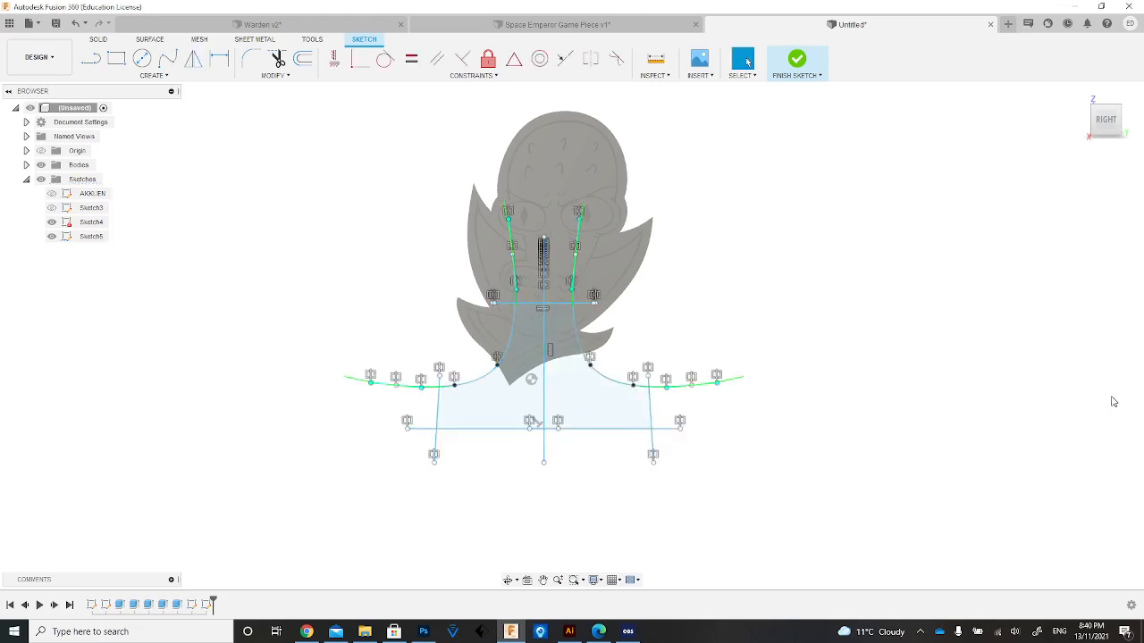
Extrude both halves of the base profile by -16 mm as a new body.
{"action": "left_click", "coordinate": [1108, 141]}
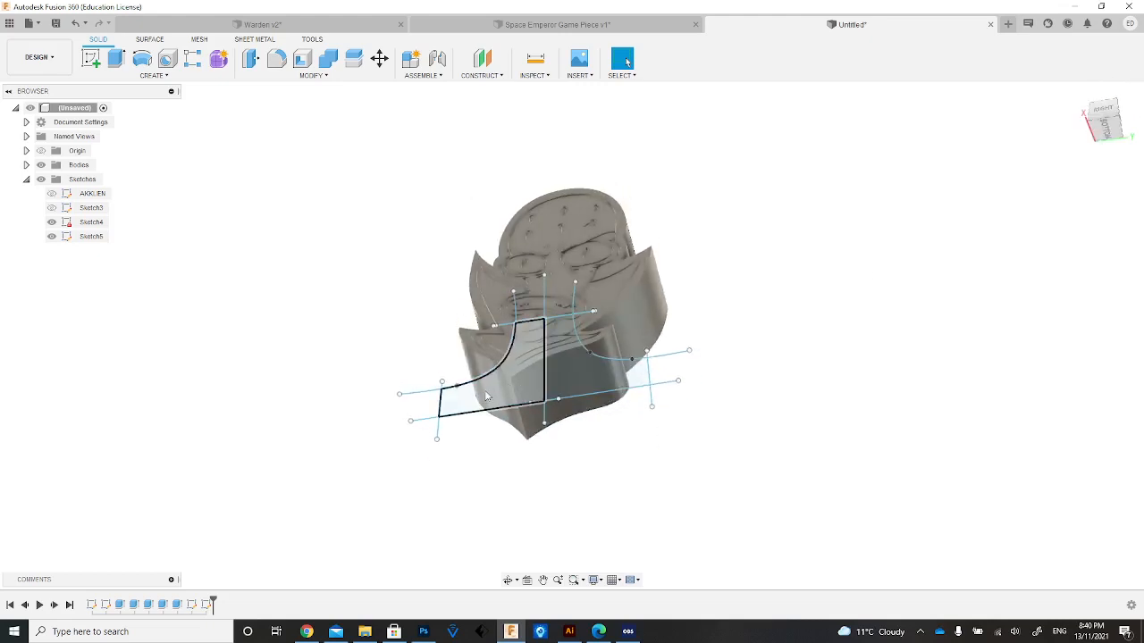
{"action": "left_click", "coordinate": [1112, 131]}
{"action": "left_click_drag", "start_coordinate": [1113, 130], "coordinate": [1100, 161]}
{"action": "left_click", "coordinate": [572, 378]}
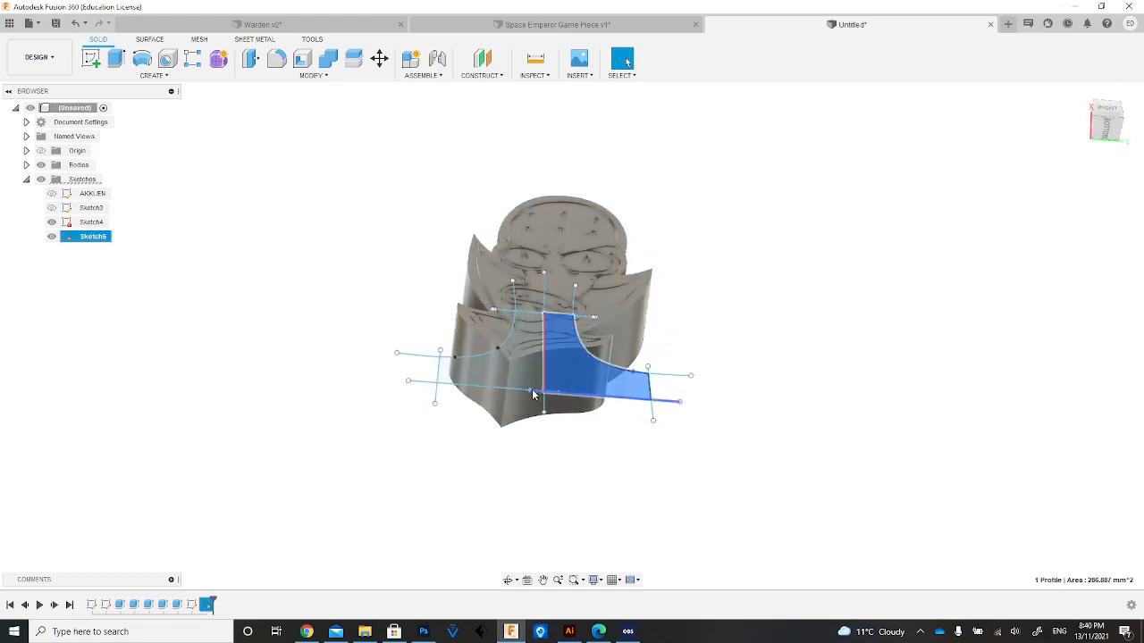
{"action": "left_click", "coordinate": [523, 379], "text": "ctrl"}
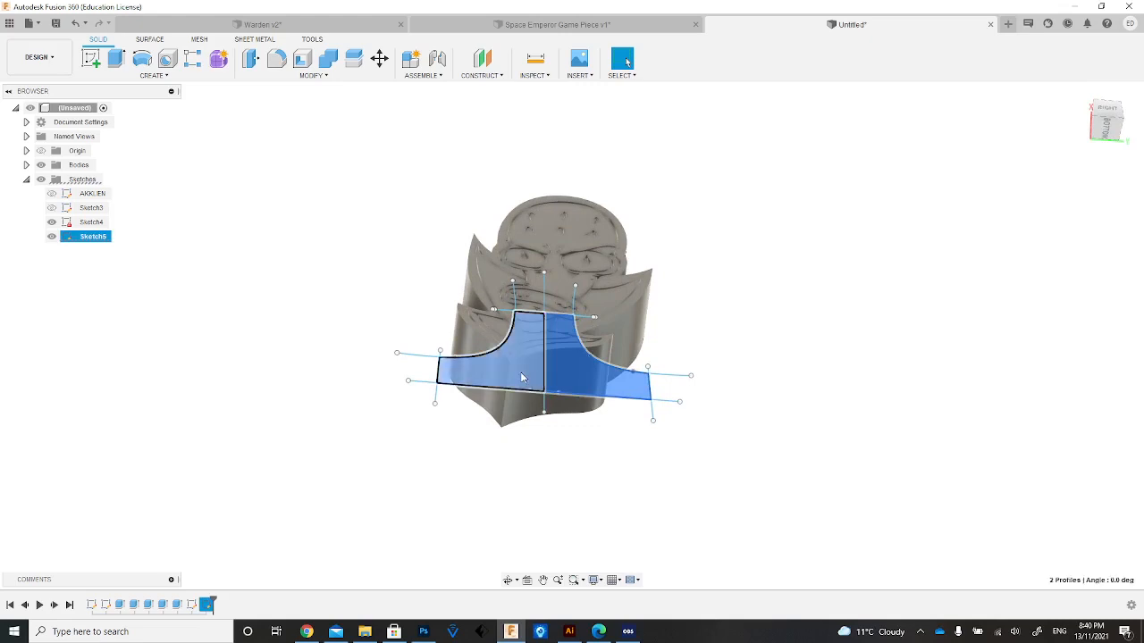
{"action": "key", "text": "e"}
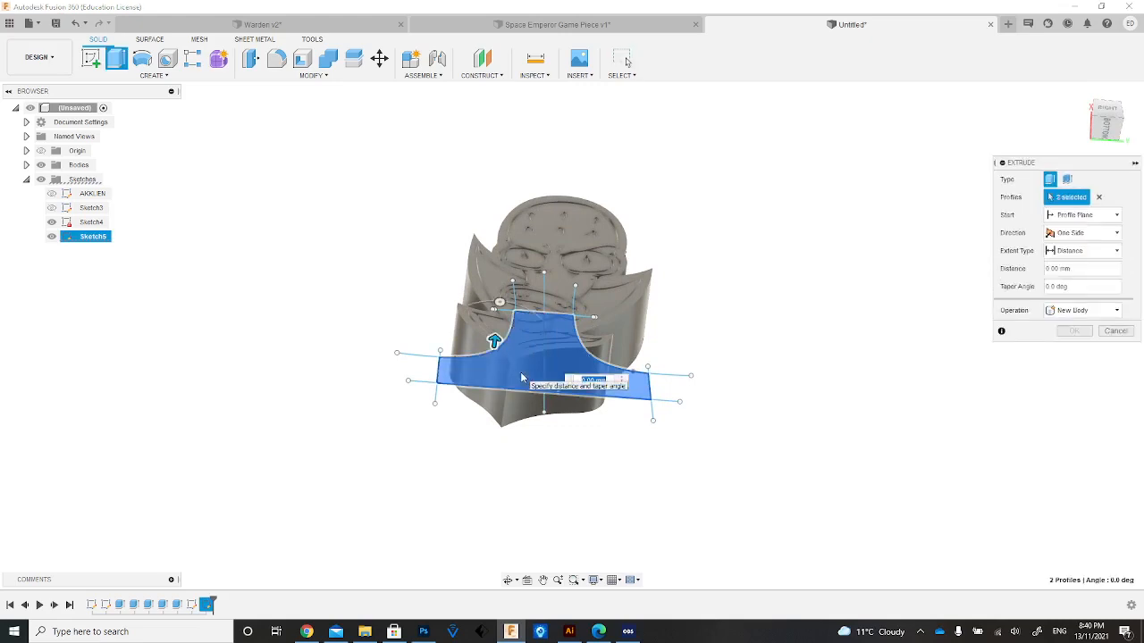
{"action": "key", "text": "BackSpace"}
{"action": "type", "text": "-16"}
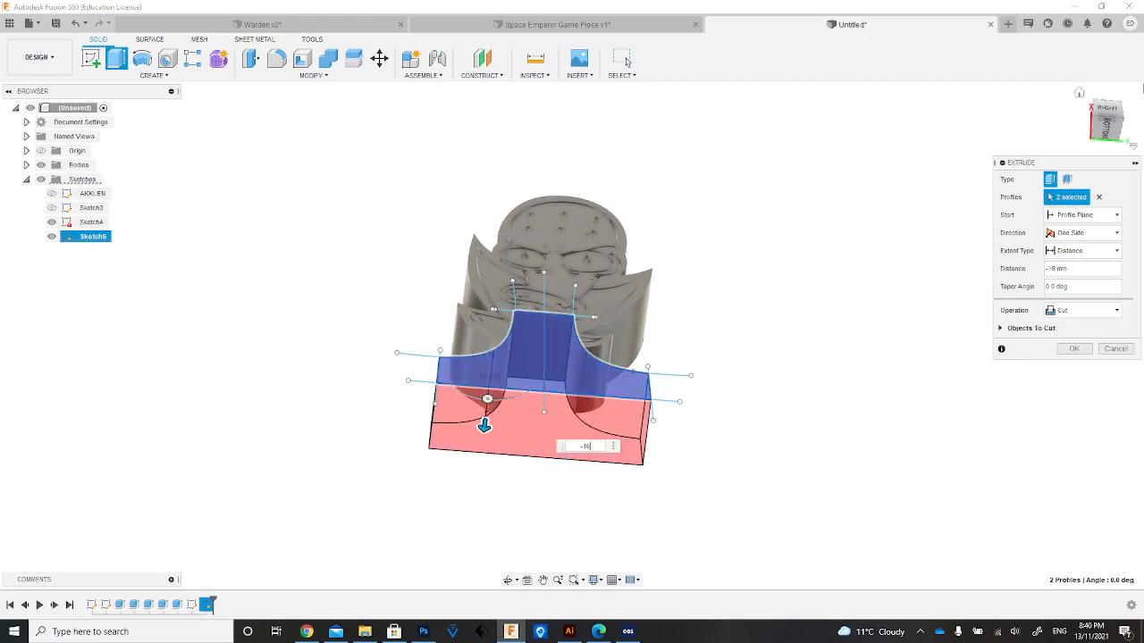
{"action": "left_click", "coordinate": [1108, 109]}
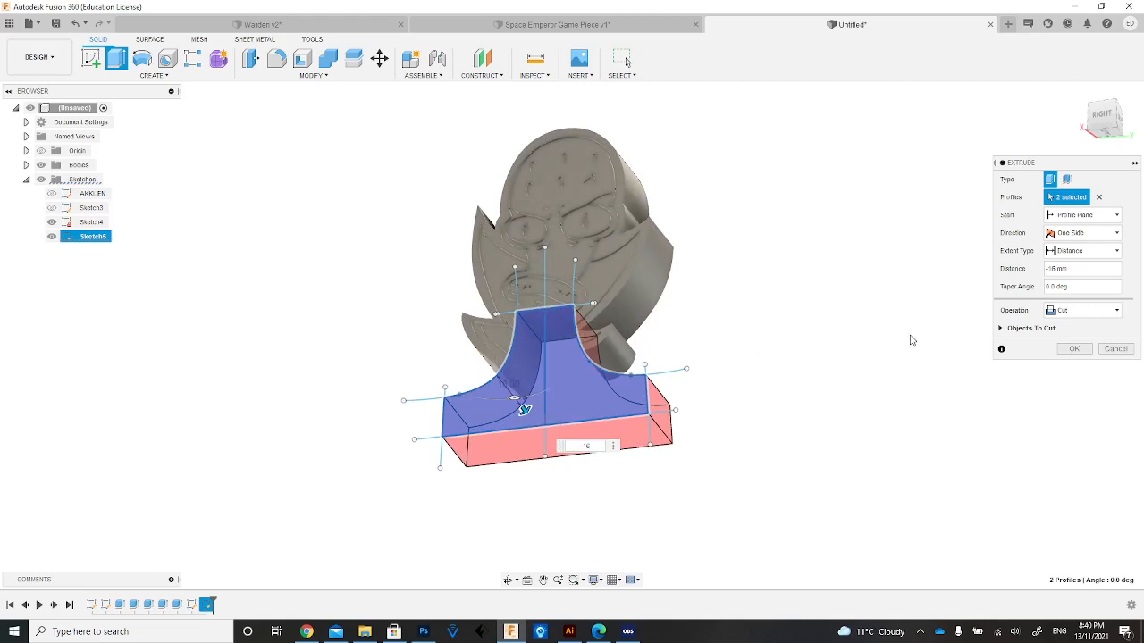
{"action": "left_click", "coordinate": [1101, 309]}
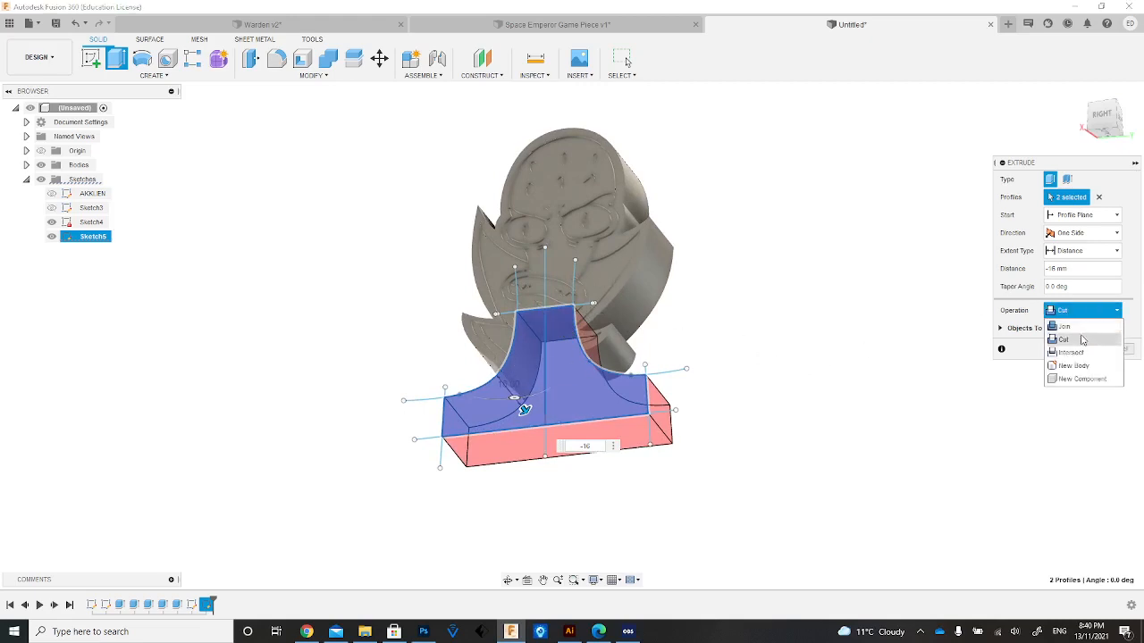
{"action": "left_click", "coordinate": [1079, 365]}
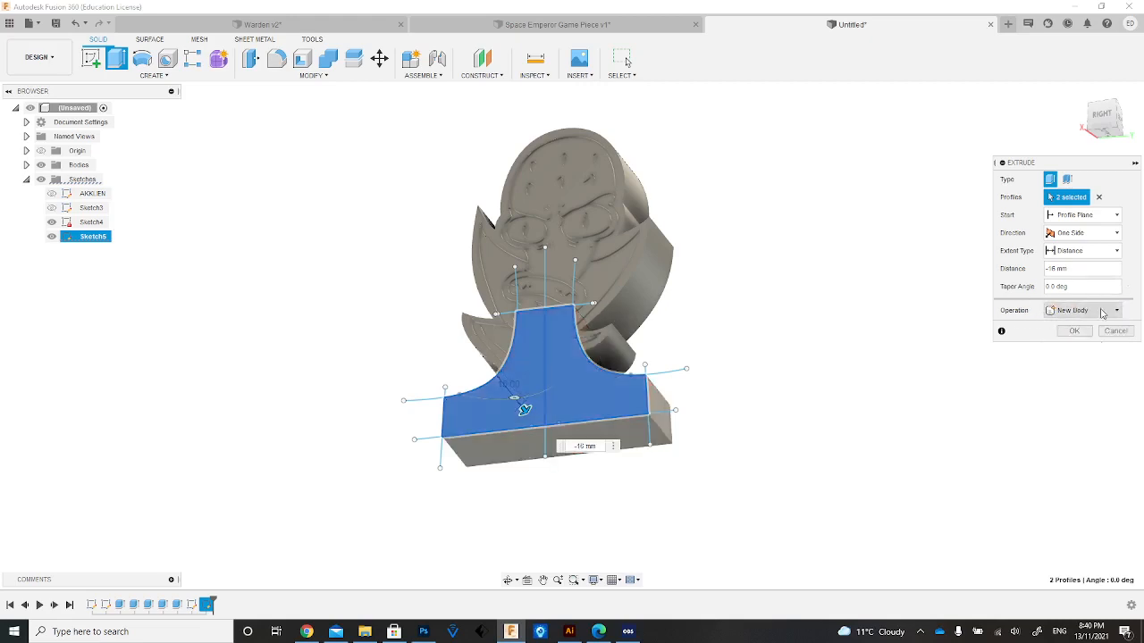
{"action": "left_click", "coordinate": [1083, 332]}
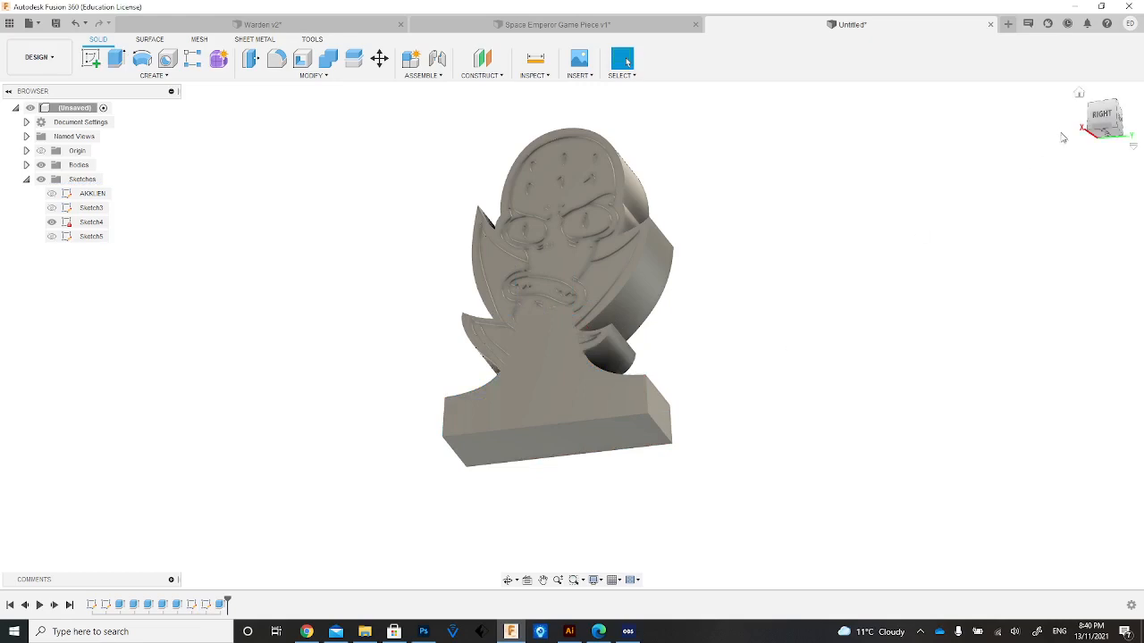
List the bodies and briefly hide the alien head body to check it is separate from the base.
{"action": "left_click_drag", "start_coordinate": [1102, 121], "coordinate": [1105, 137]}
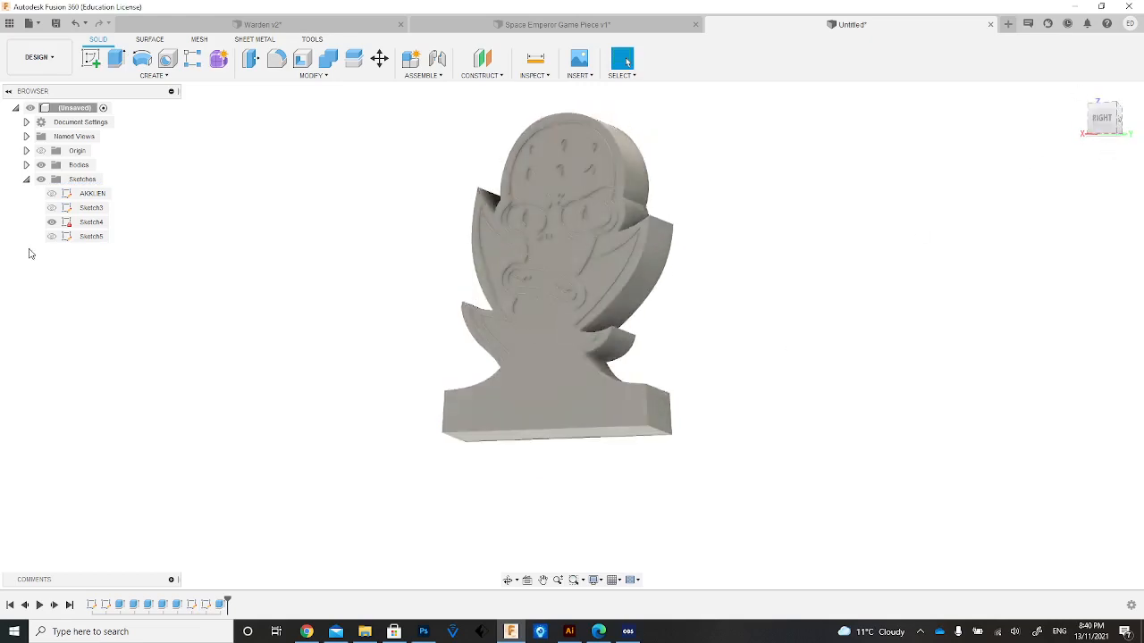
{"action": "left_click", "coordinate": [26, 166]}
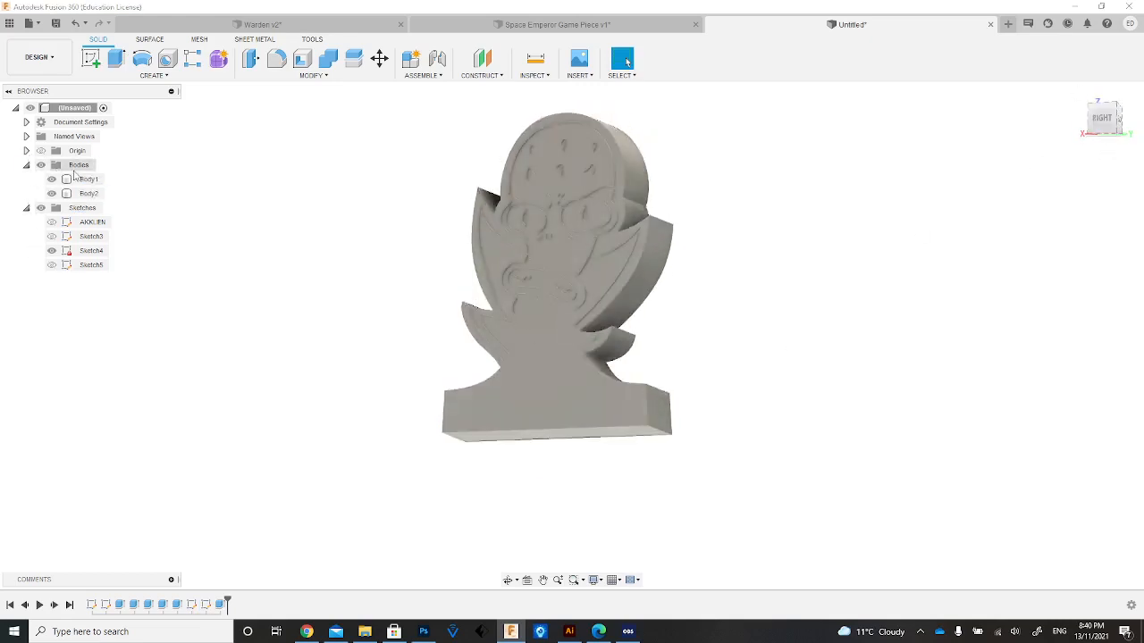
{"action": "left_click", "coordinate": [53, 179]}
{"action": "left_click", "coordinate": [52, 179]}
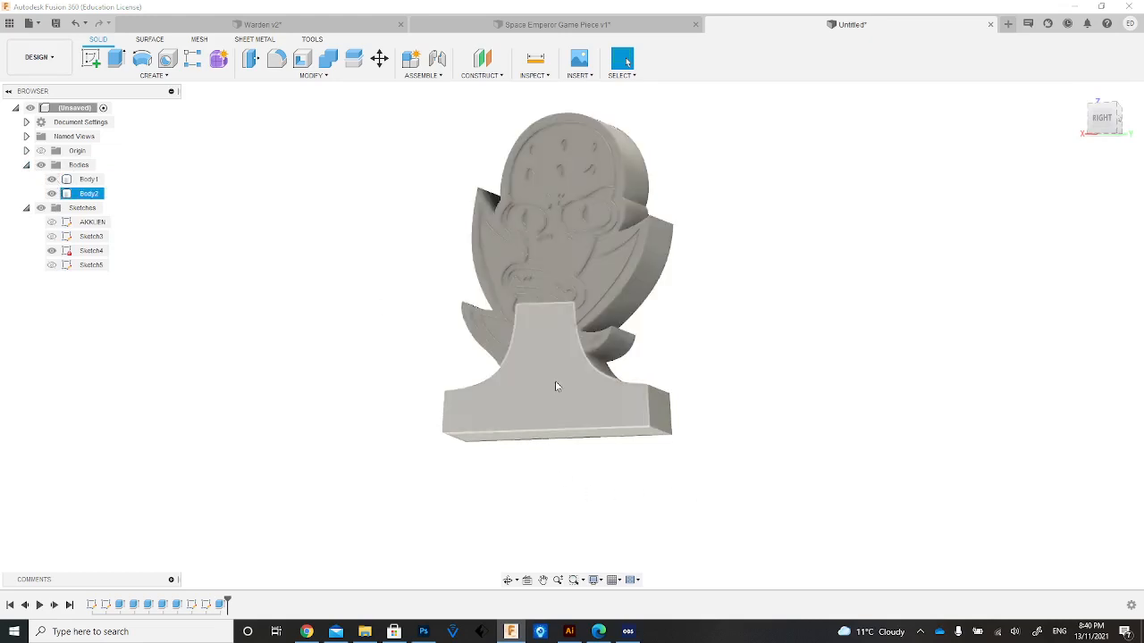
Try to cut the base's front face back by 1.7 mm with the alien head body visible, and undo the cut.
{"action": "mouse_move", "coordinate": [1101, 120]}
{"action": "left_mouse_down"}
{"action": "mouse_move", "coordinate": [1035, 119]}
{"action": "mouse_move", "coordinate": [1068, 116]}
{"action": "left_mouse_up"}
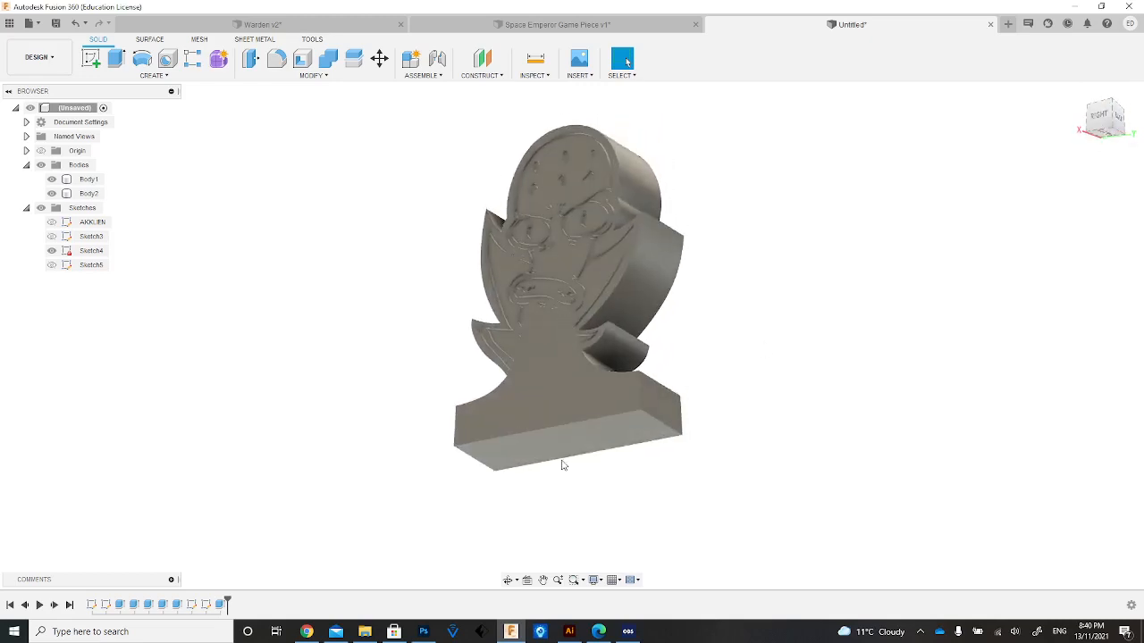
{"action": "left_click", "coordinate": [581, 407]}
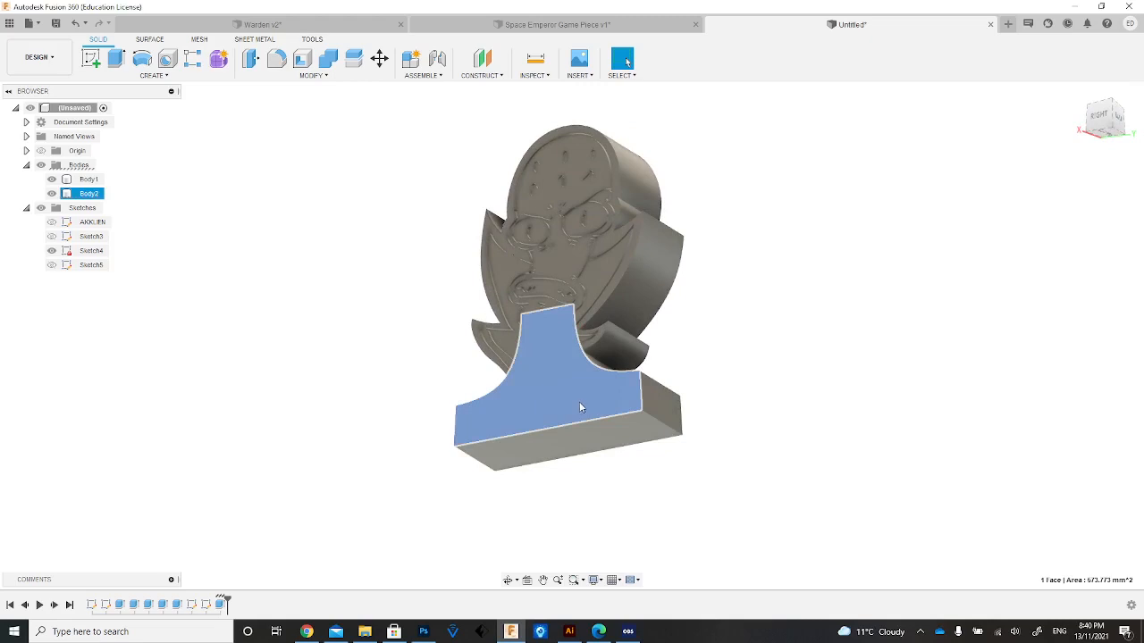
{"action": "type", "text": "e"}
{"action": "type", "text": "-"}
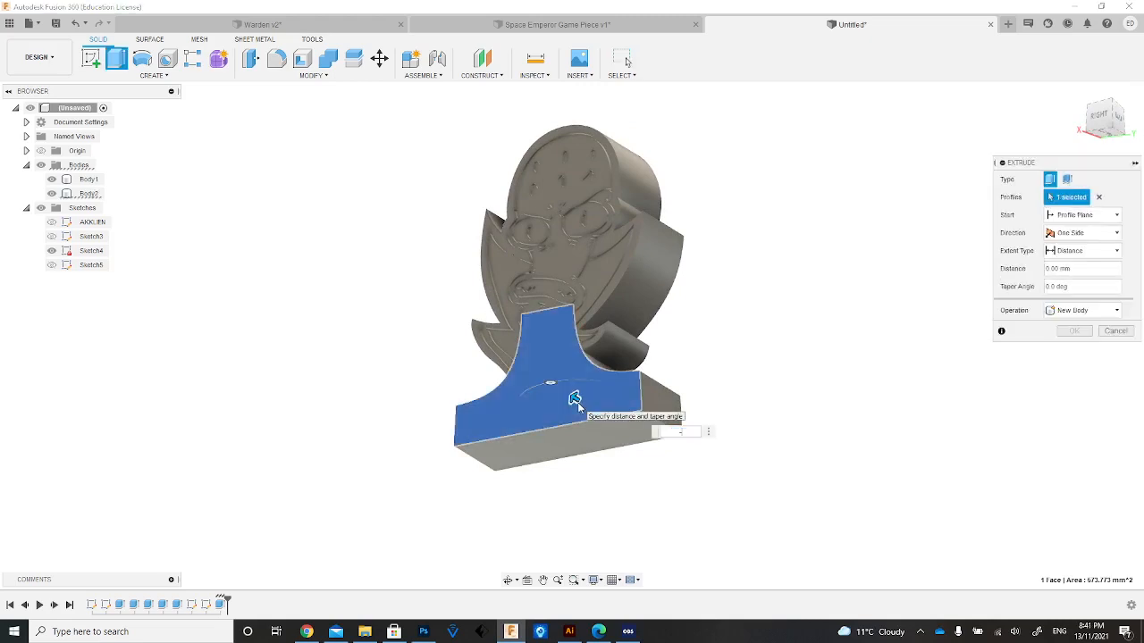
{"action": "type", "text": "1.7"}
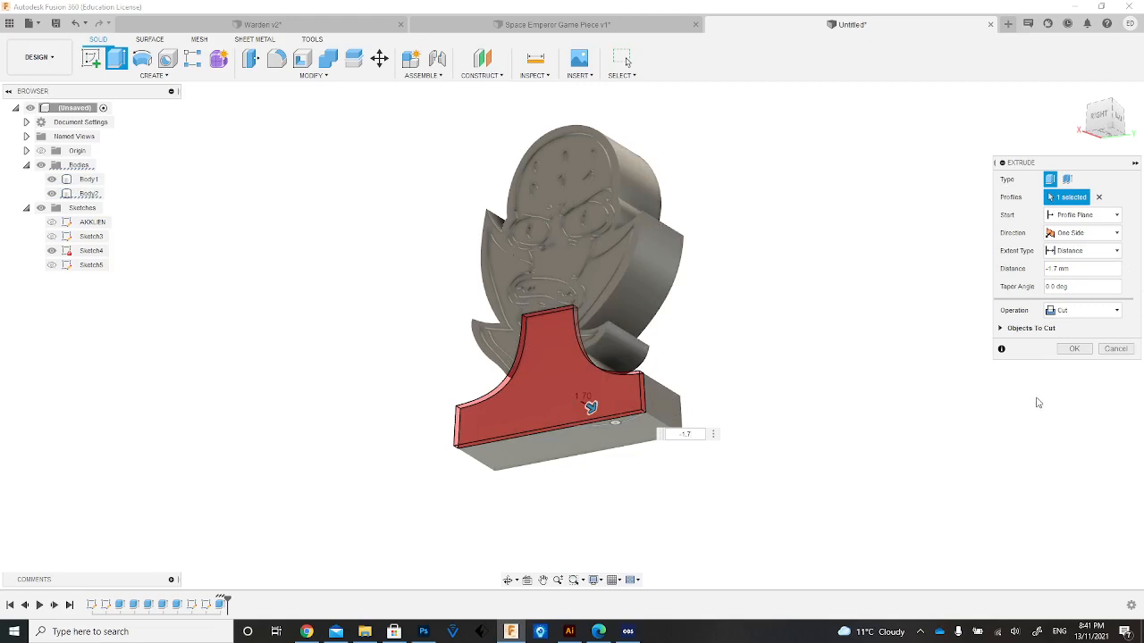
{"action": "left_click", "coordinate": [1074, 348]}
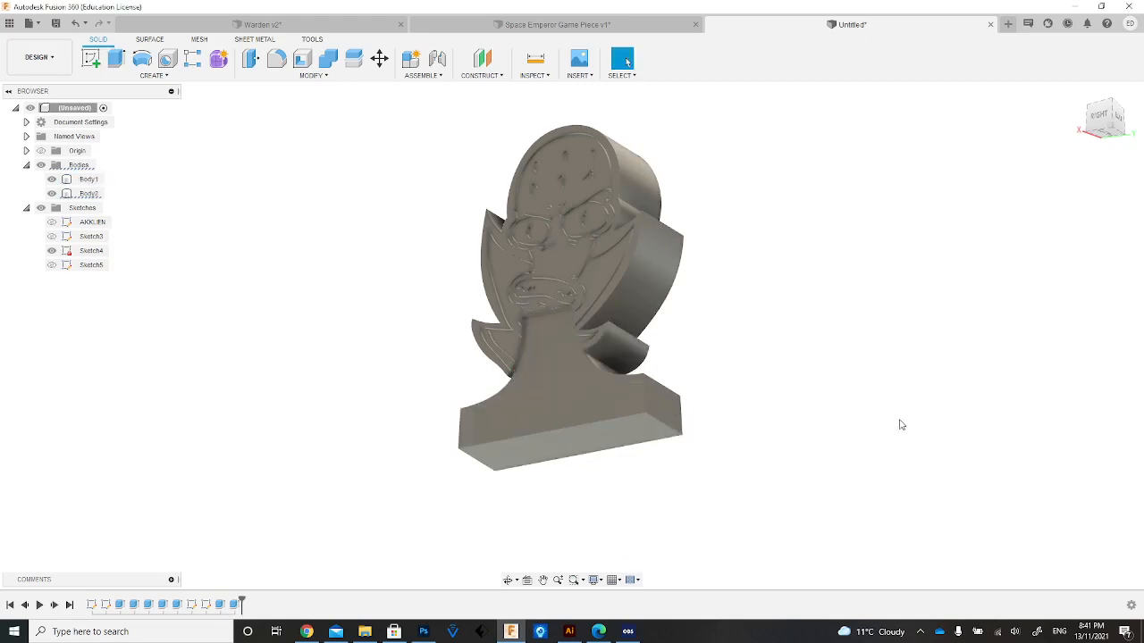
{"action": "key", "text": "ctrl+z"}
Hide the alien head body, cut the base's front face back by 1.7 mm with Extrude, and show the head again.
{"action": "left_click", "coordinate": [611, 402]}
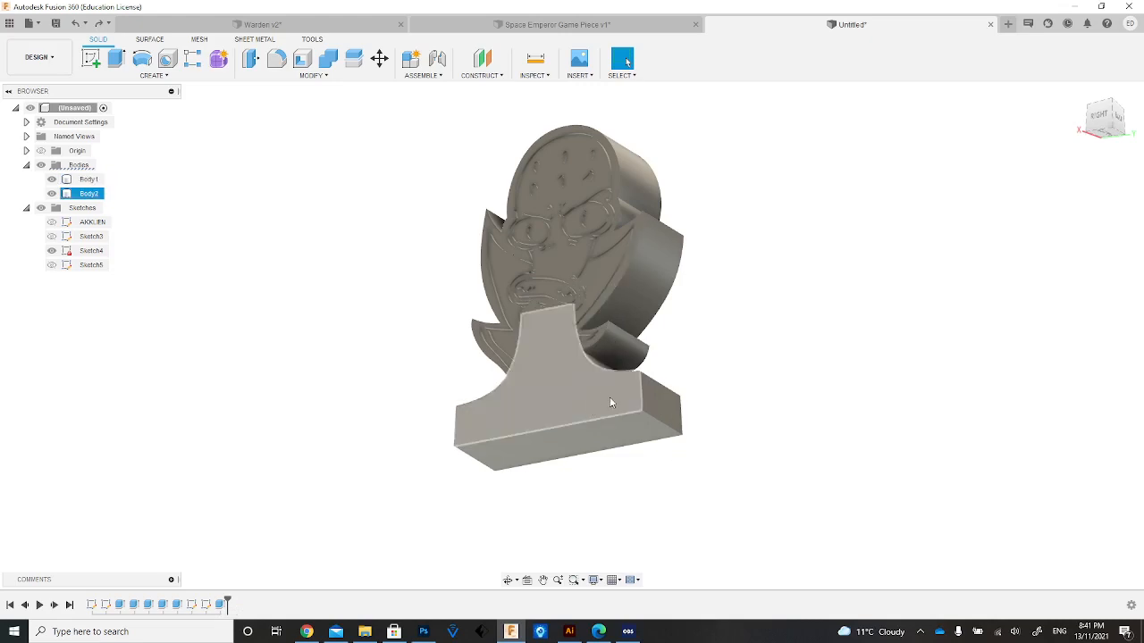
{"action": "left_click", "coordinate": [611, 403]}
{"action": "key", "text": "e"}
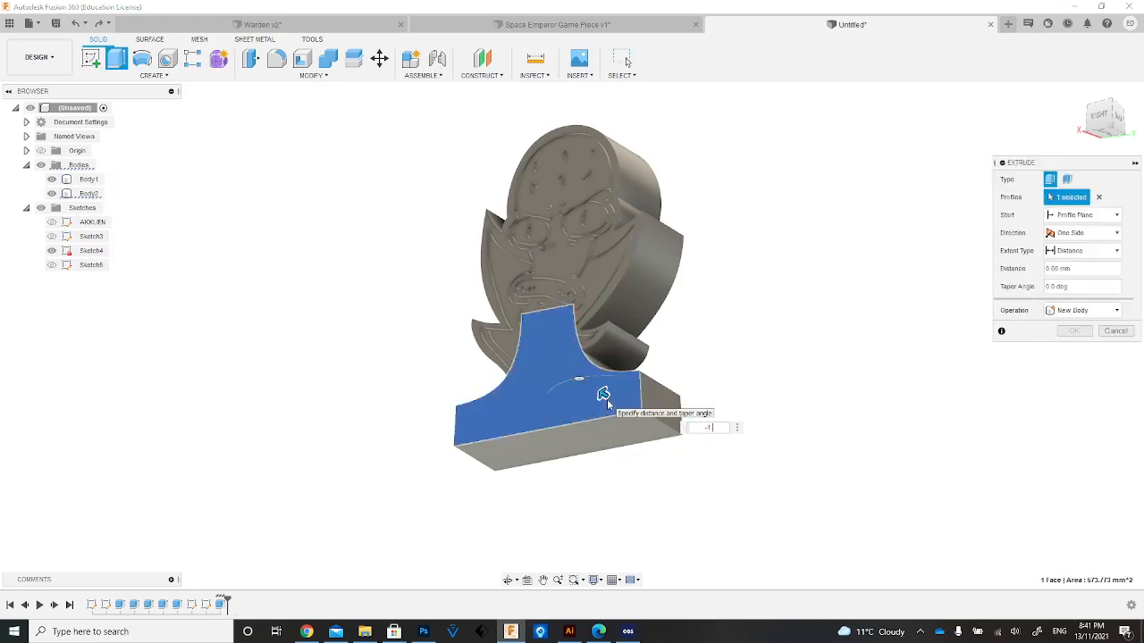
{"action": "key", "text": "Return"}
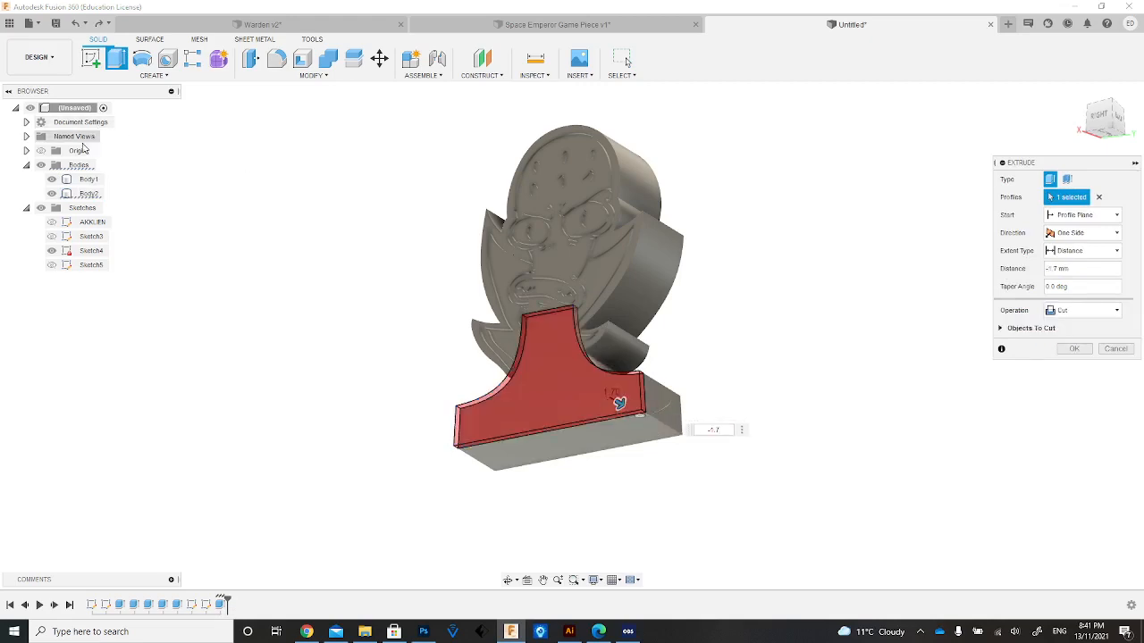
{"action": "left_click", "coordinate": [52, 180]}
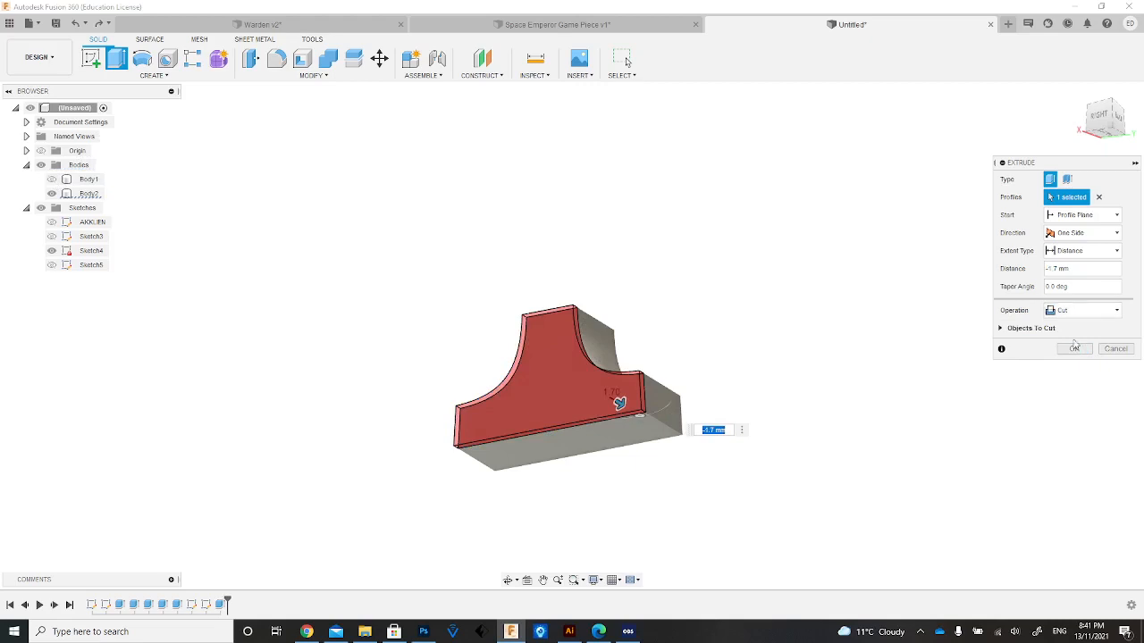
{"action": "left_click", "coordinate": [1076, 348]}
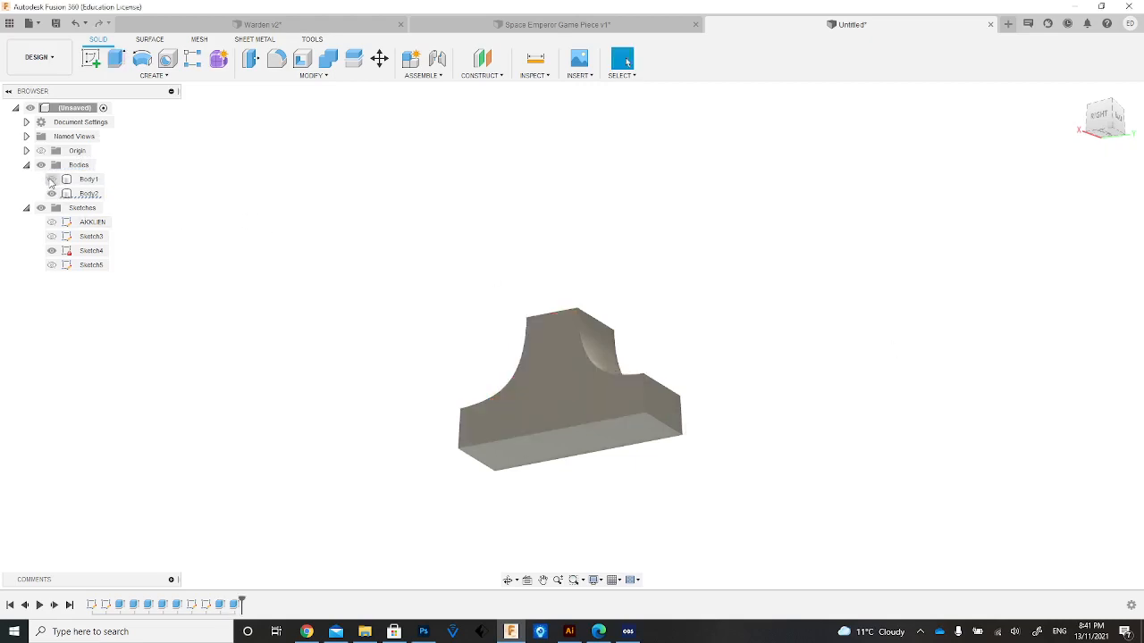
{"action": "left_click", "coordinate": [52, 179]}
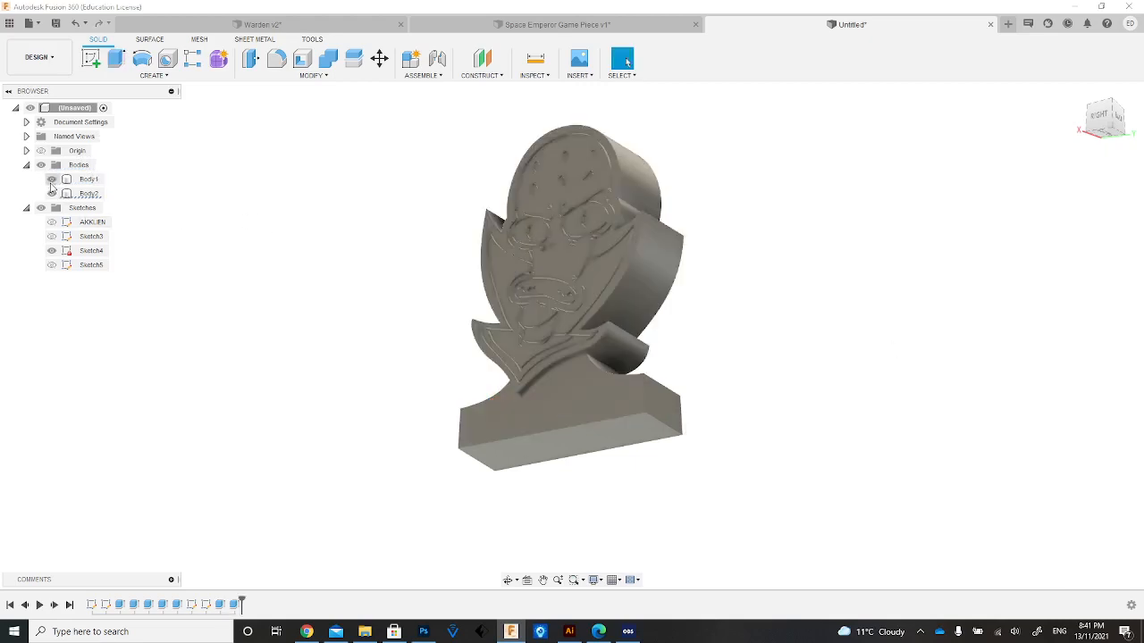
Start a sketch on the base's front face and place a wide text frame across the base below the collar.
{"action": "left_click", "coordinate": [1090, 123]}
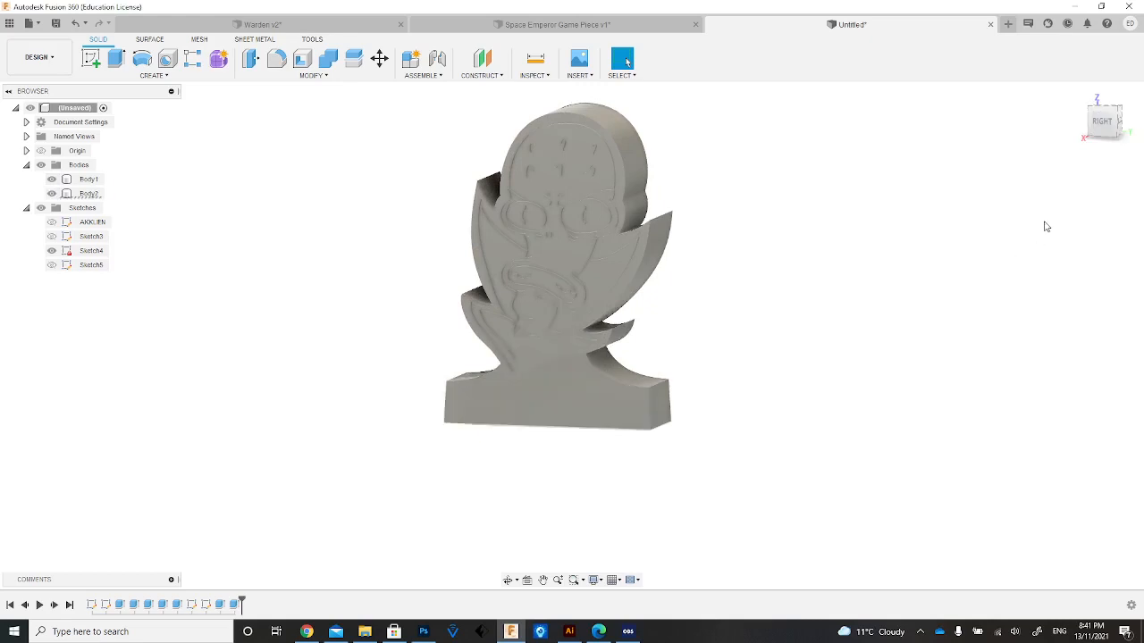
{"action": "mouse_move", "coordinate": [1102, 126]}
{"action": "left_mouse_down"}
{"action": "mouse_move", "coordinate": [1097, 106]}
{"action": "mouse_move", "coordinate": [1099, 136]}
{"action": "mouse_move", "coordinate": [1078, 128]}
{"action": "left_mouse_up"}
{"action": "left_click", "coordinate": [1105, 117]}
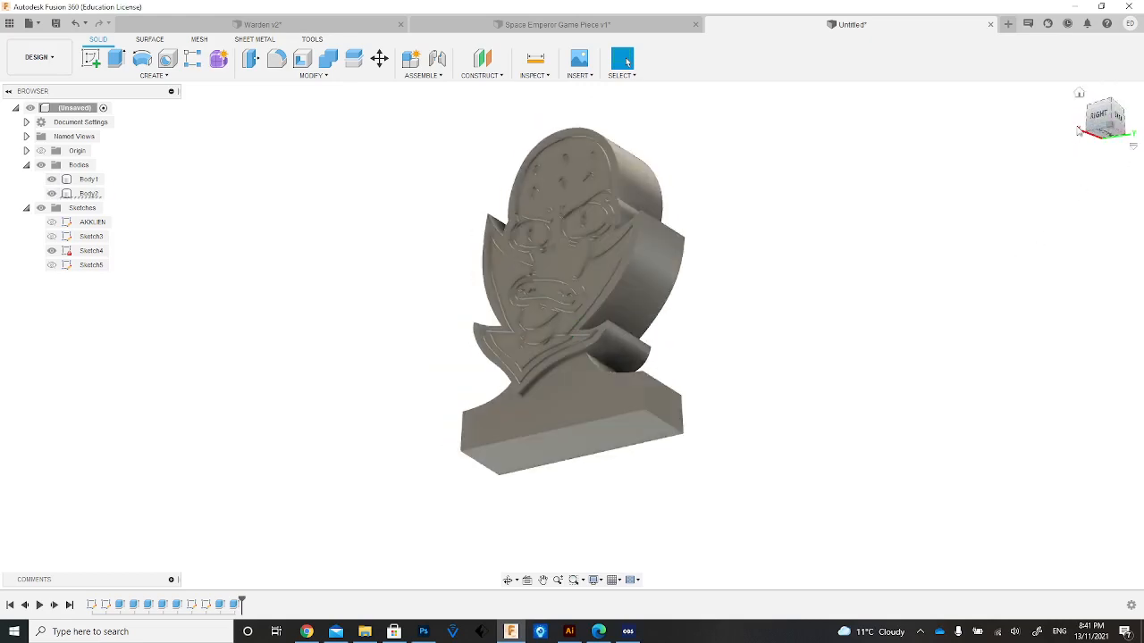
{"action": "left_click", "coordinate": [1082, 96]}
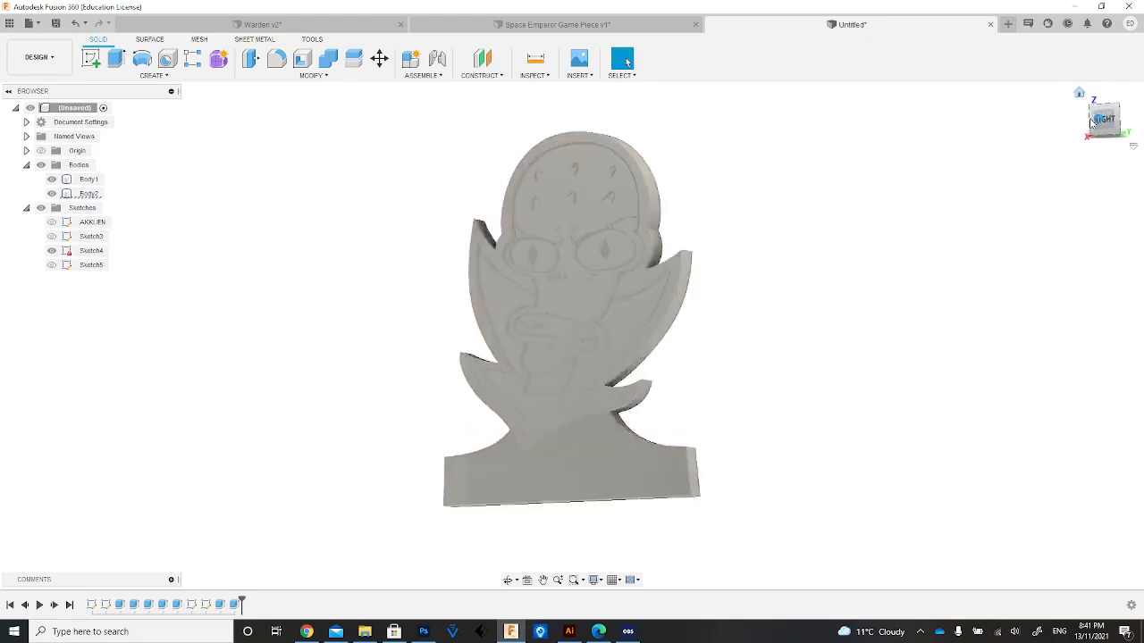
{"action": "mouse_move", "coordinate": [1105, 128]}
{"action": "left_mouse_down"}
{"action": "mouse_move", "coordinate": [1084, 120]}
{"action": "mouse_move", "coordinate": [1083, 107]}
{"action": "mouse_move", "coordinate": [1101, 122]}
{"action": "mouse_move", "coordinate": [1091, 109]}
{"action": "left_mouse_up"}
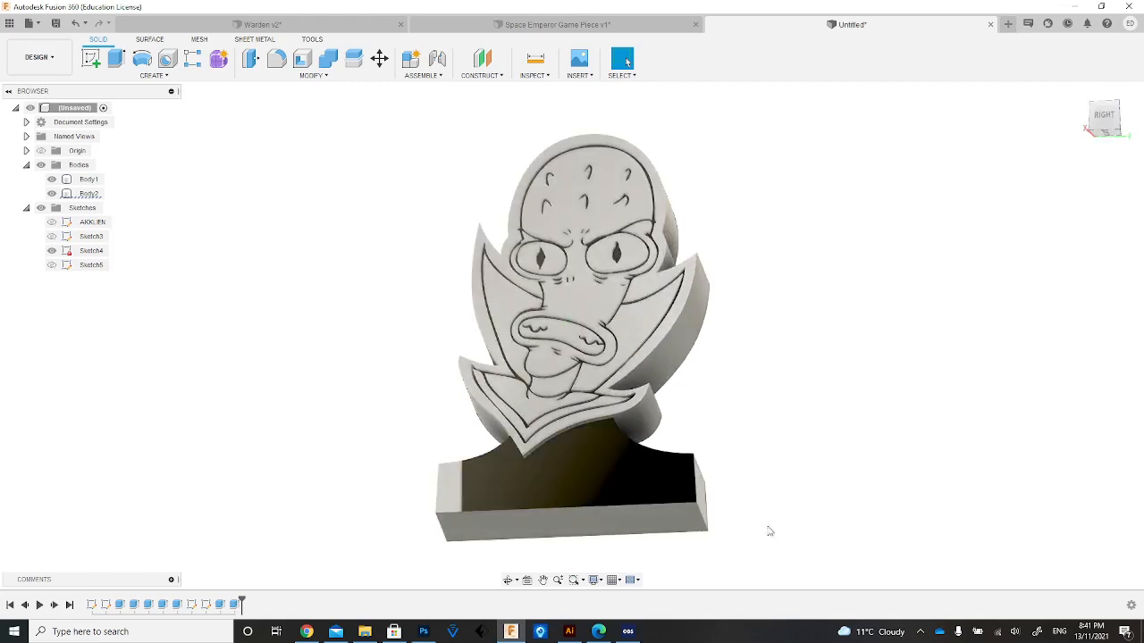
{"action": "left_click", "coordinate": [481, 493]}
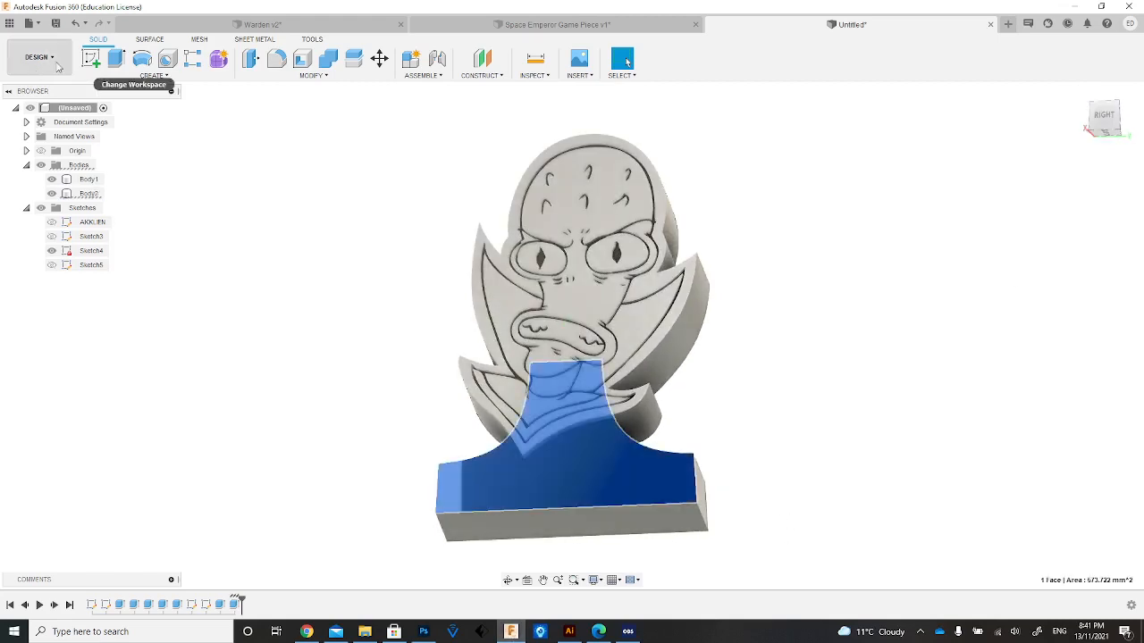
{"action": "left_click", "coordinate": [93, 58]}
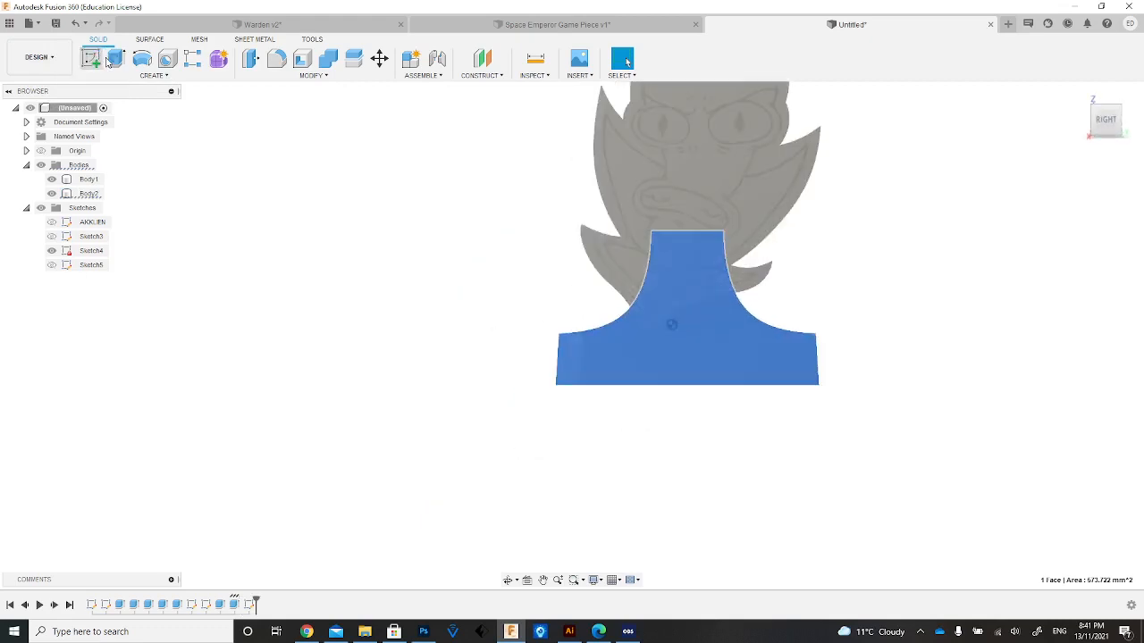
{"action": "left_click", "coordinate": [154, 75]}
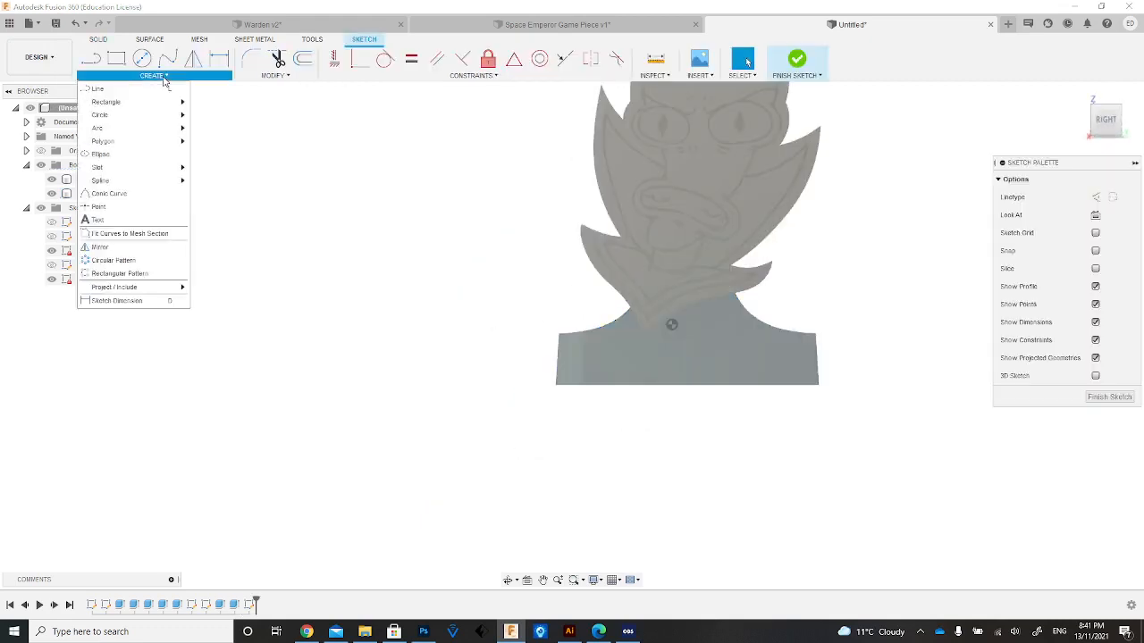
{"action": "left_click", "coordinate": [98, 220]}
{"action": "left_click", "coordinate": [587, 333]}
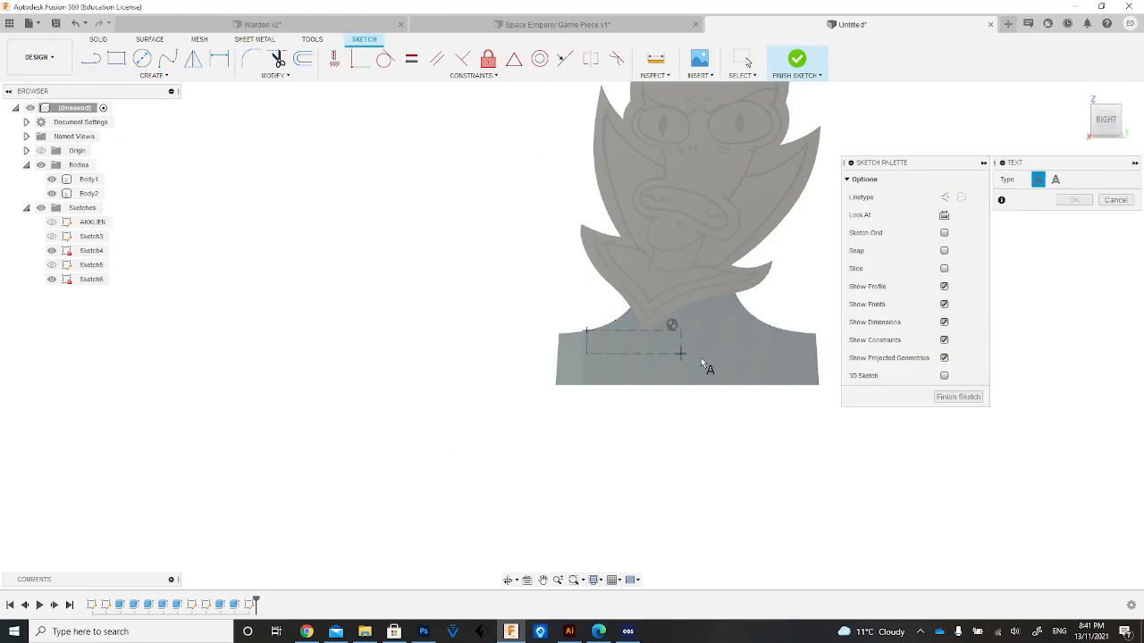
{"action": "left_click", "coordinate": [773, 379]}
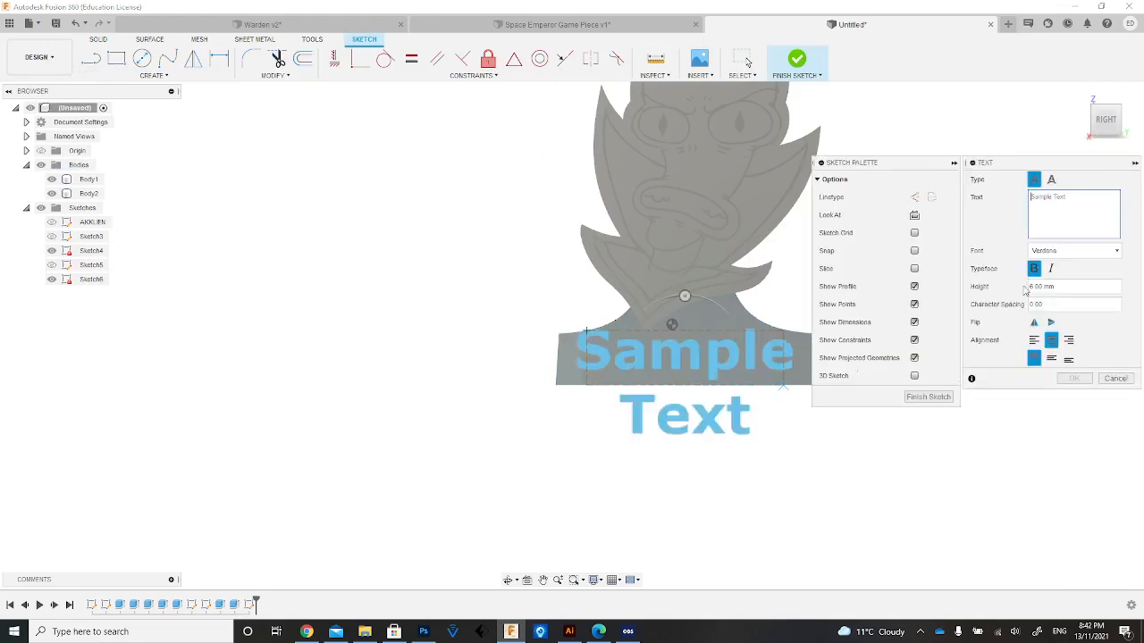
Enter "Evil Alien" as the content of the sketch text.
{"action": "type", "text": "alien"}
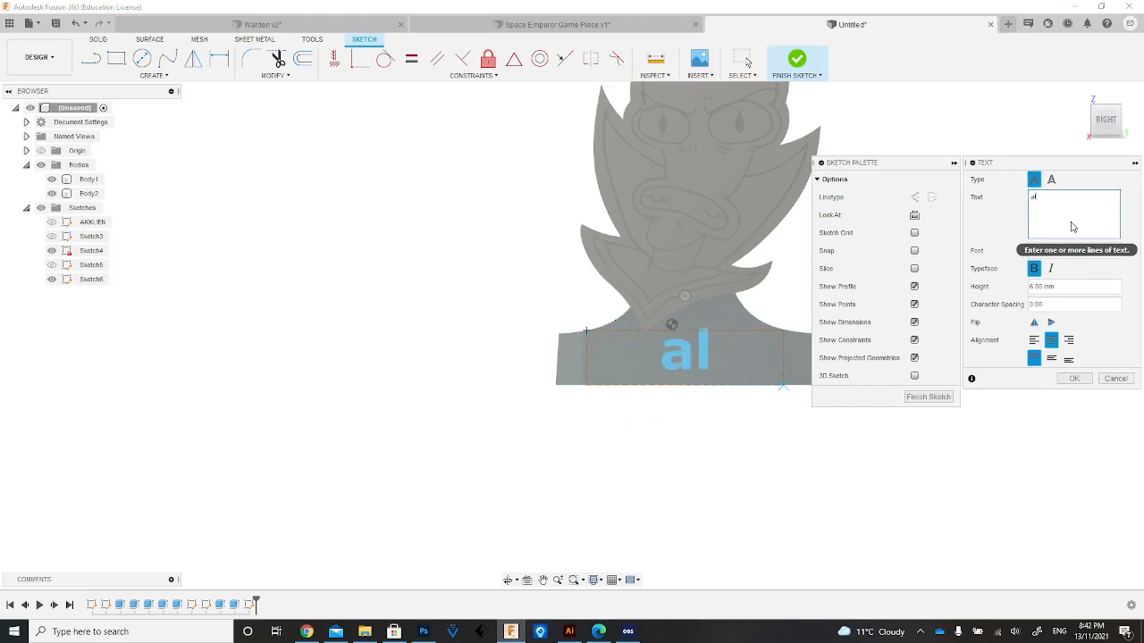
{"action": "key", "text": "BackSpace"}
{"action": "key", "text": "BackSpace"}
{"action": "key", "text": "BackSpace"}
{"action": "key", "text": "BackSpace"}
{"action": "key", "text": "BackSpace"}
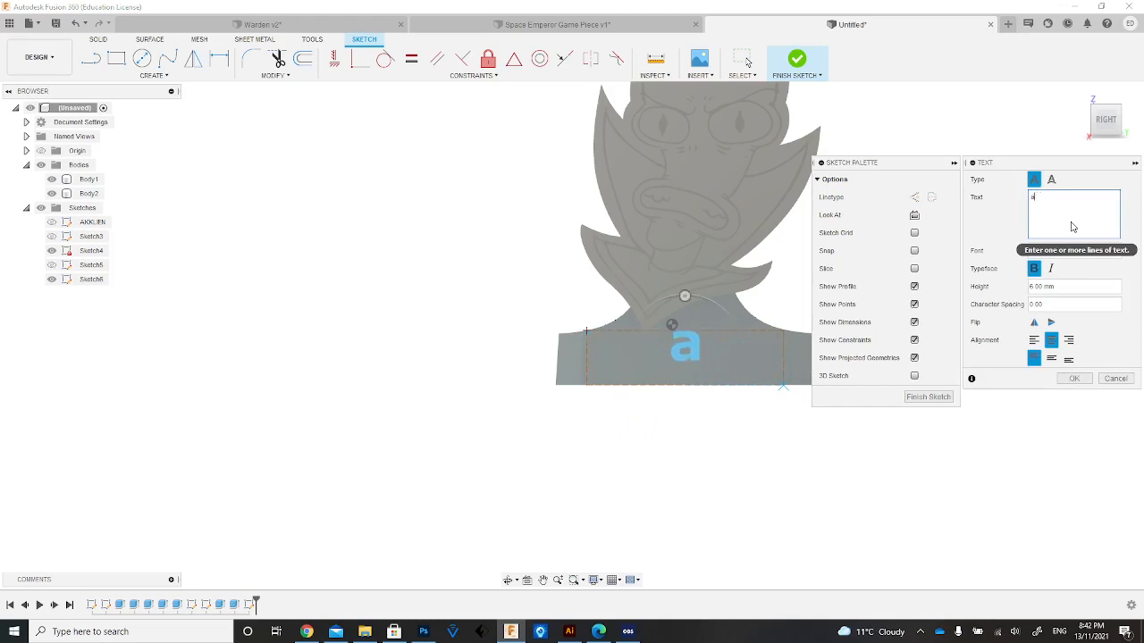
{"action": "type", "text": "EvilnAlien"}
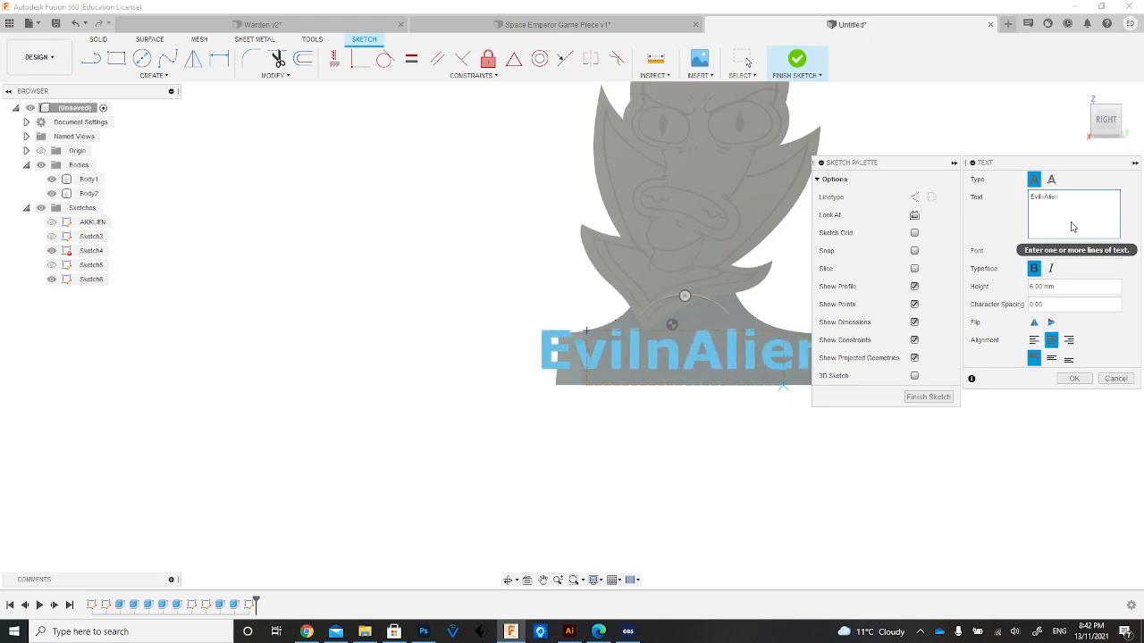
{"action": "key", "text": "Return"}
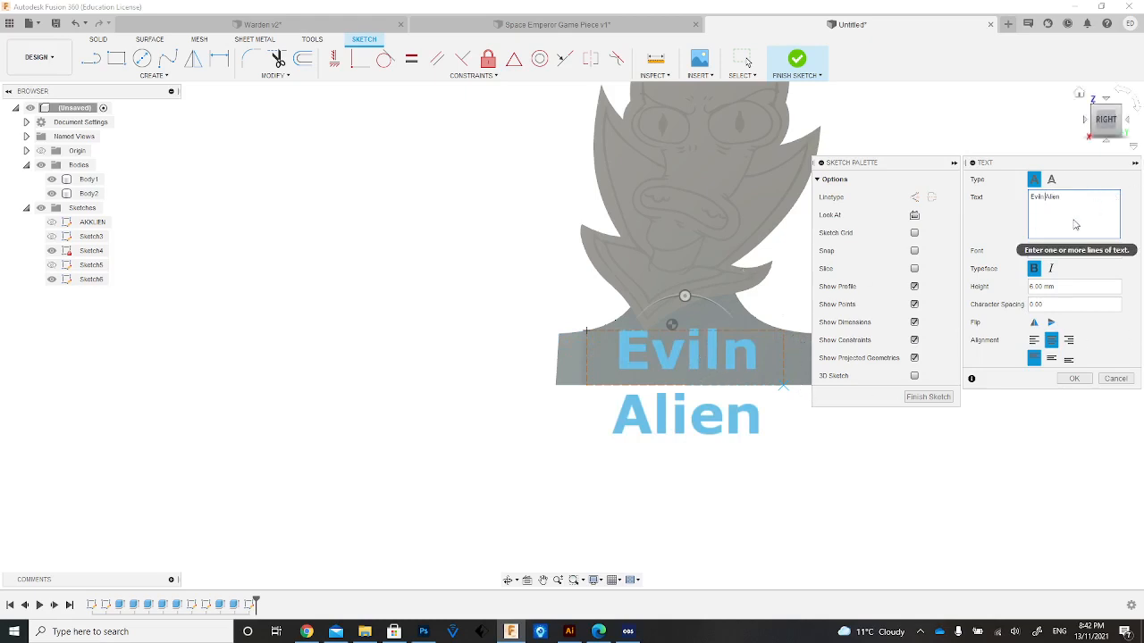
{"action": "key", "text": "BackSpace"}
{"action": "key", "text": "BackSpace"}
{"action": "key", "text": "Return"}
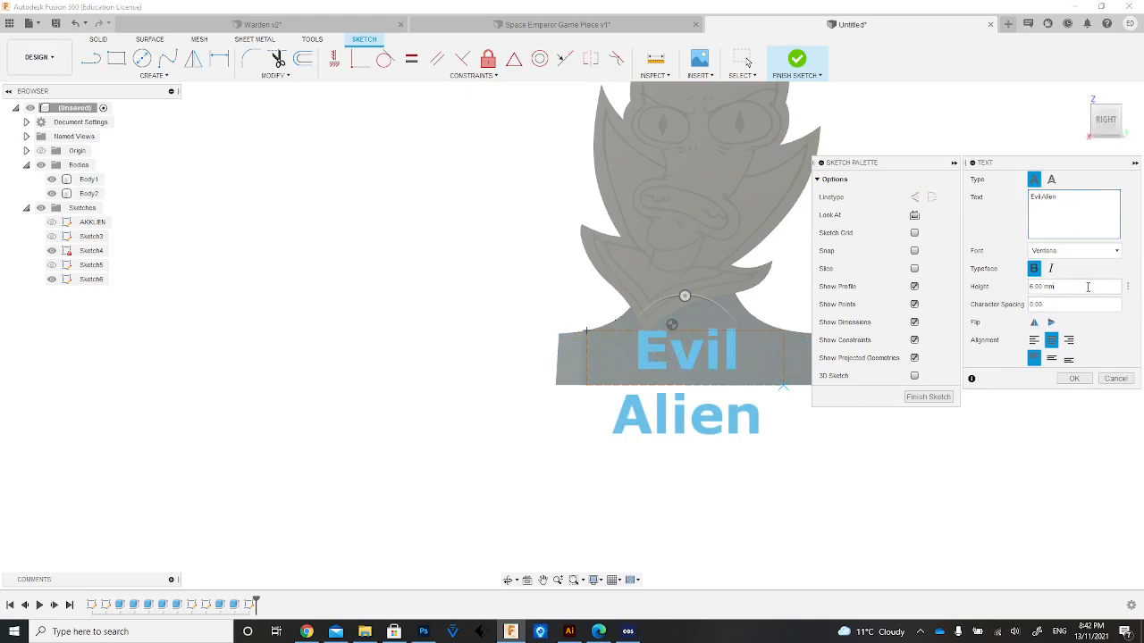
Set the text height to 4 mm and the horizontal alignment to centre.
{"action": "type", "text": "4"}
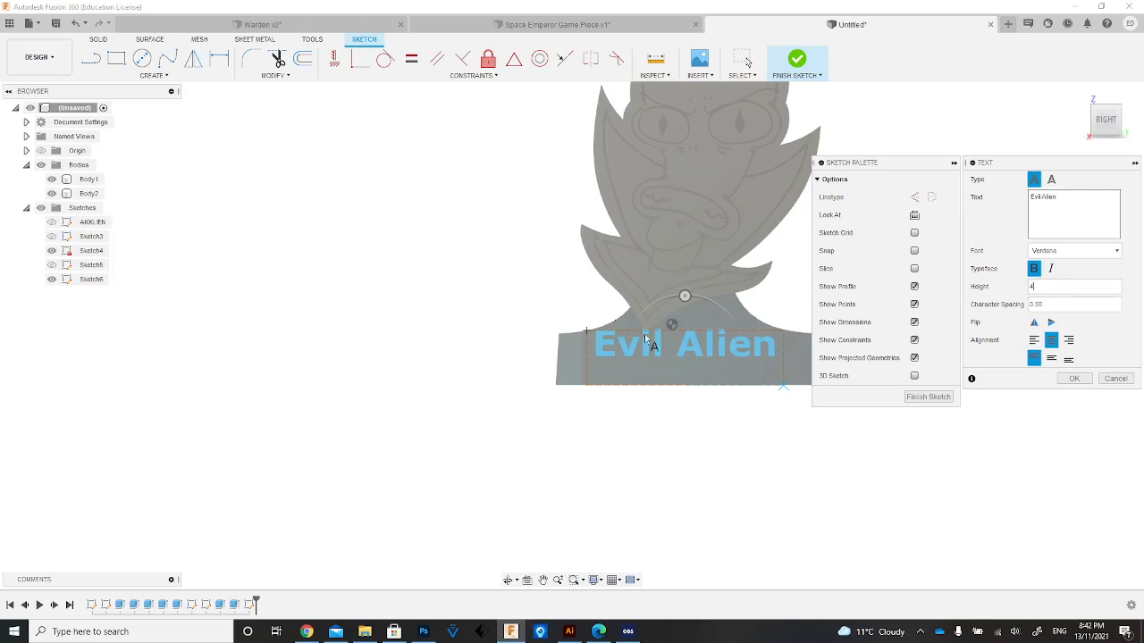
{"action": "left_click", "coordinate": [1034, 342]}
{"action": "left_click", "coordinate": [1052, 343]}
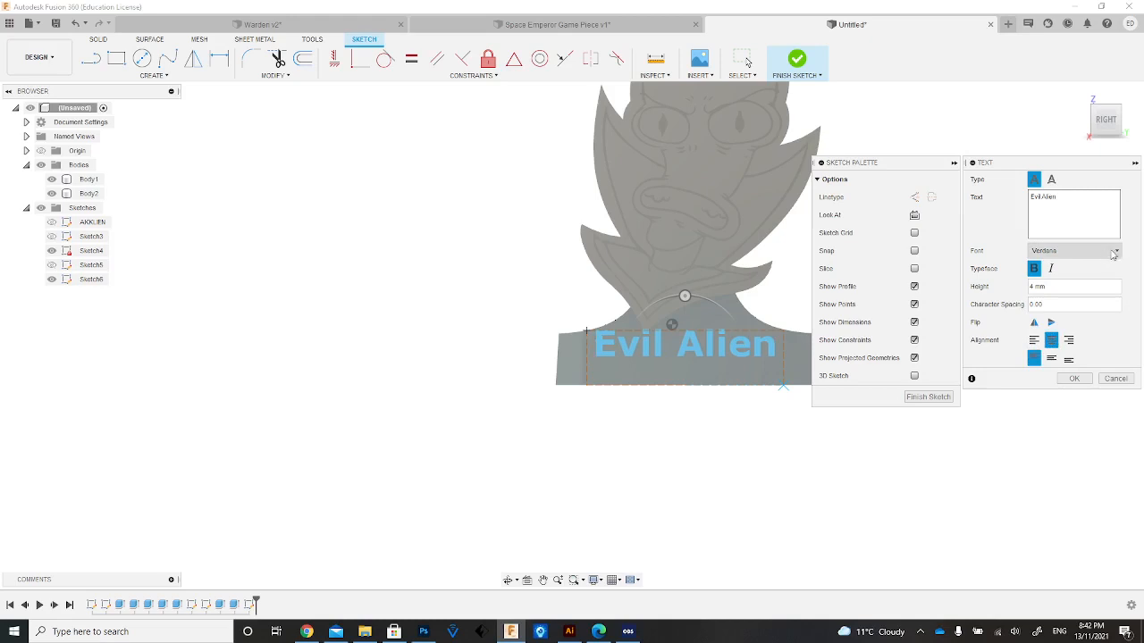
Change the text's font to Trebuchet MS, add italic to the bold typeface, and finish creating the text.
{"action": "left_click", "coordinate": [1117, 251]}
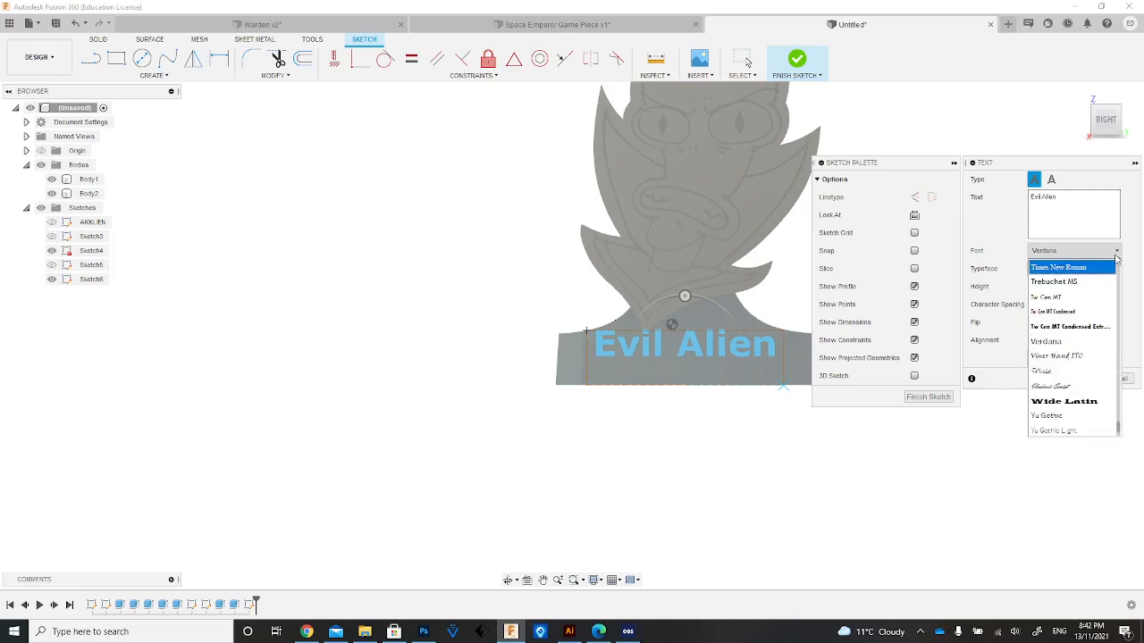
{"action": "left_click", "coordinate": [1055, 280]}
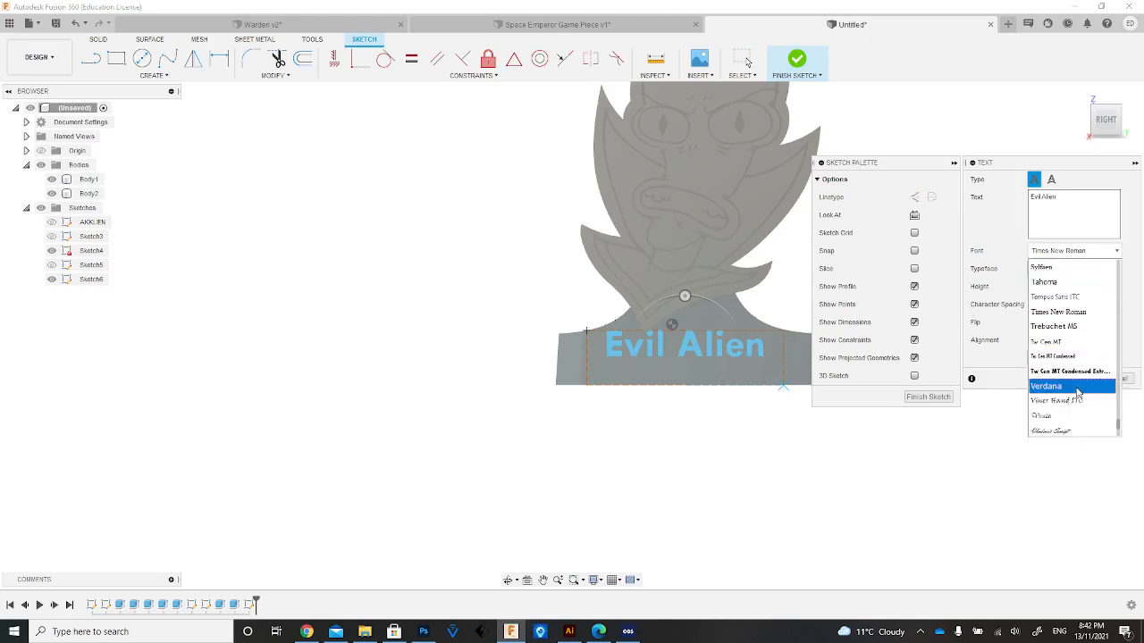
{"action": "scroll", "coordinate": [1076, 384], "scroll_direction": "up", "scroll_amount": 3}
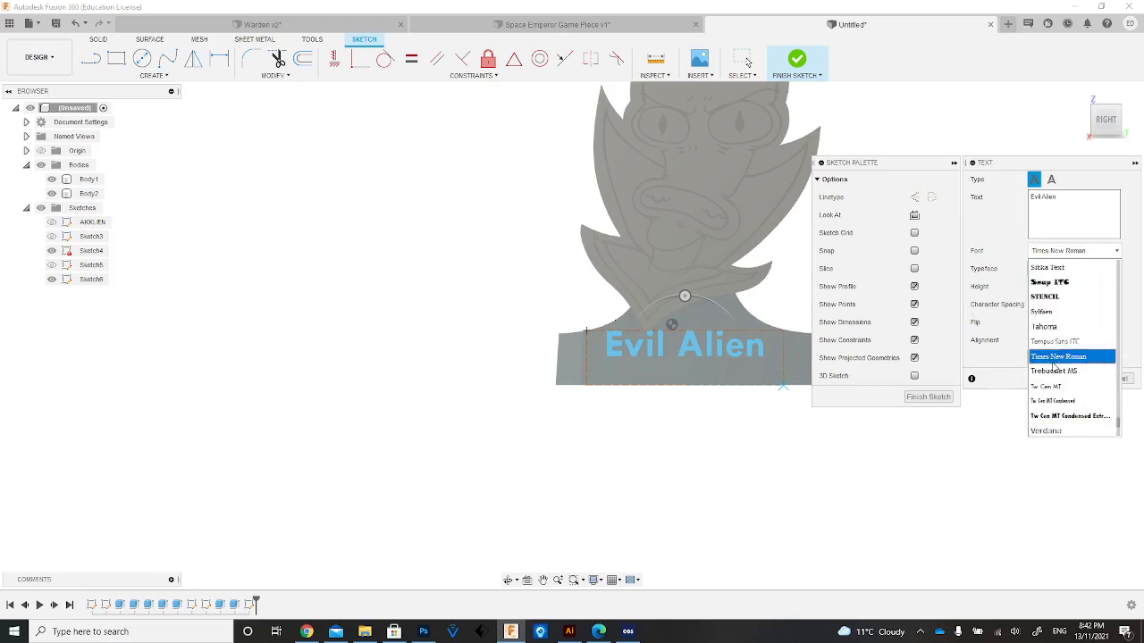
{"action": "left_click", "coordinate": [1060, 372]}
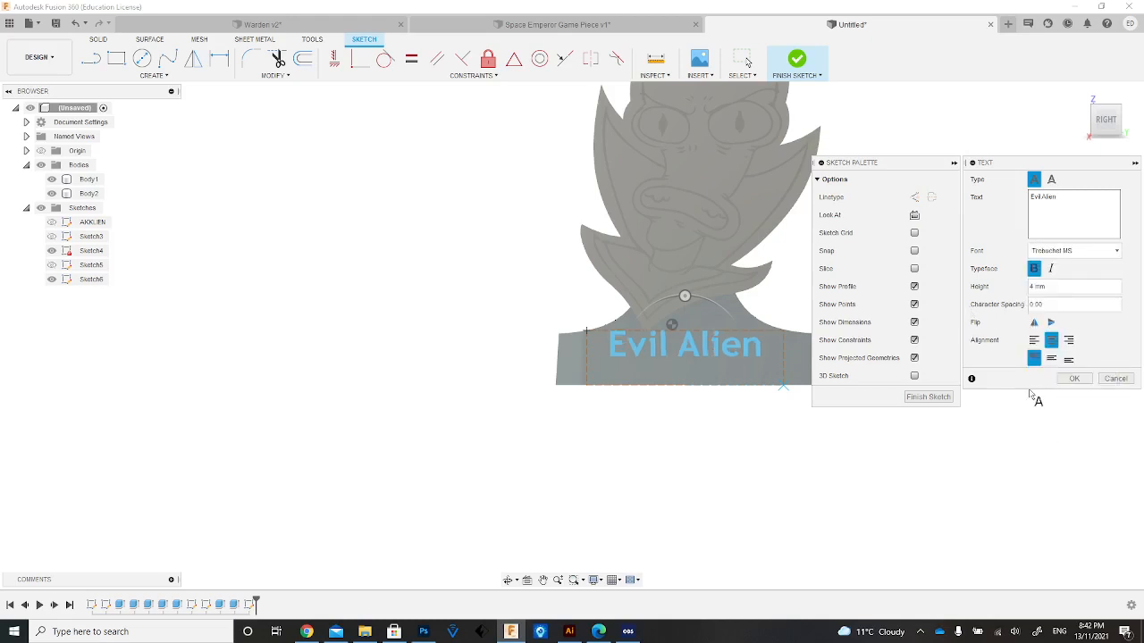
{"action": "left_click", "coordinate": [1051, 270]}
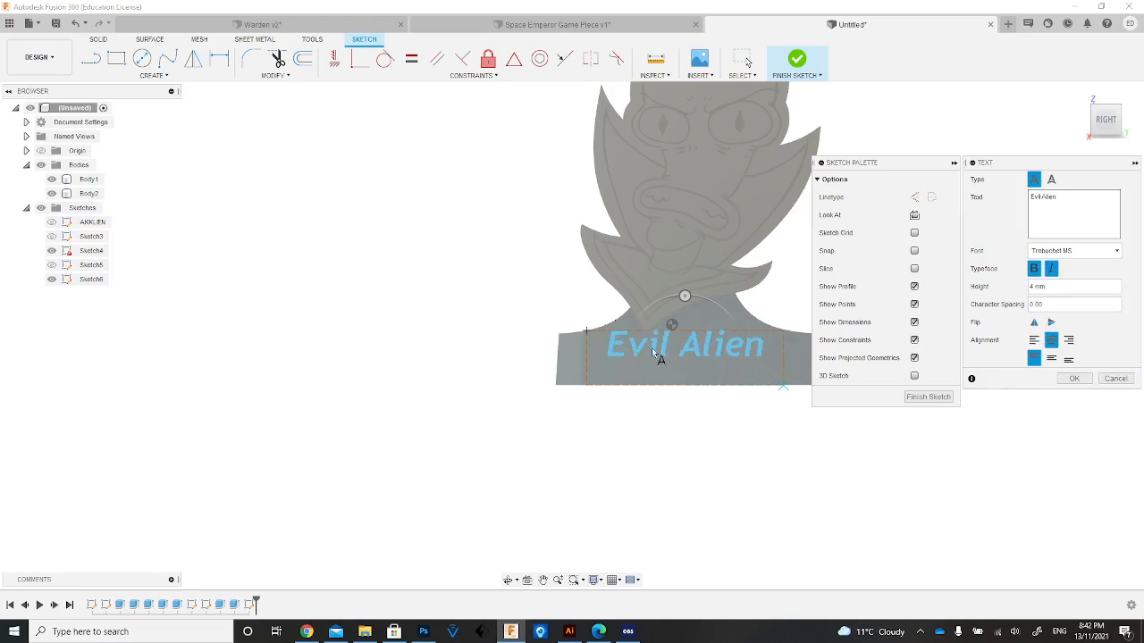
{"action": "left_click", "coordinate": [1075, 378]}
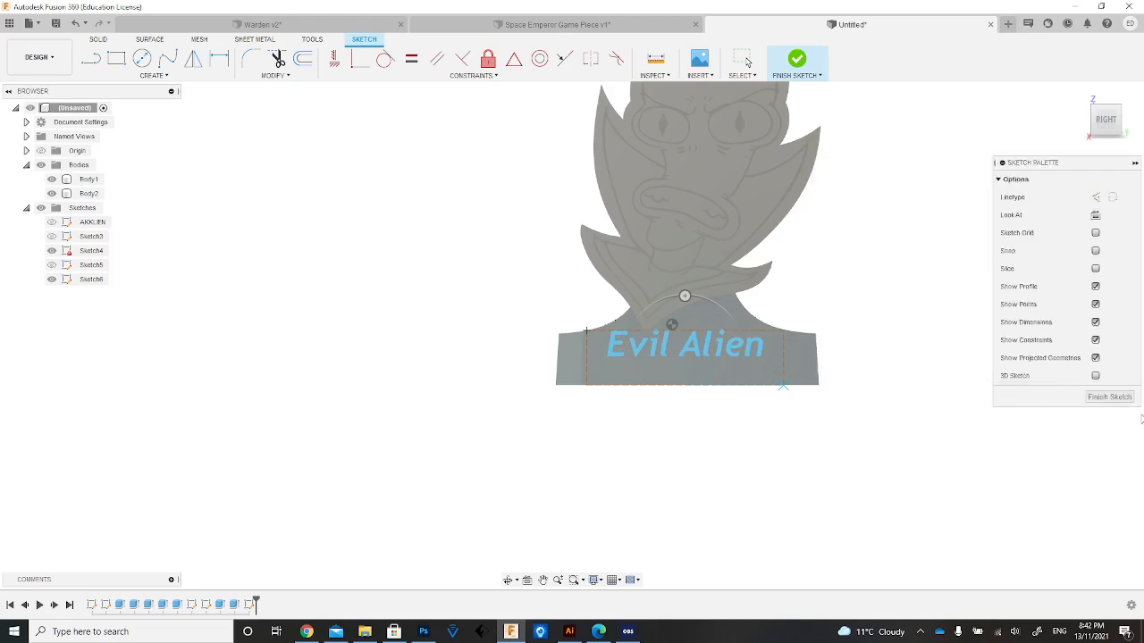
Try to move the "Evil Alien" text slightly downward on the base's front face.
{"action": "left_click", "coordinate": [654, 349]}
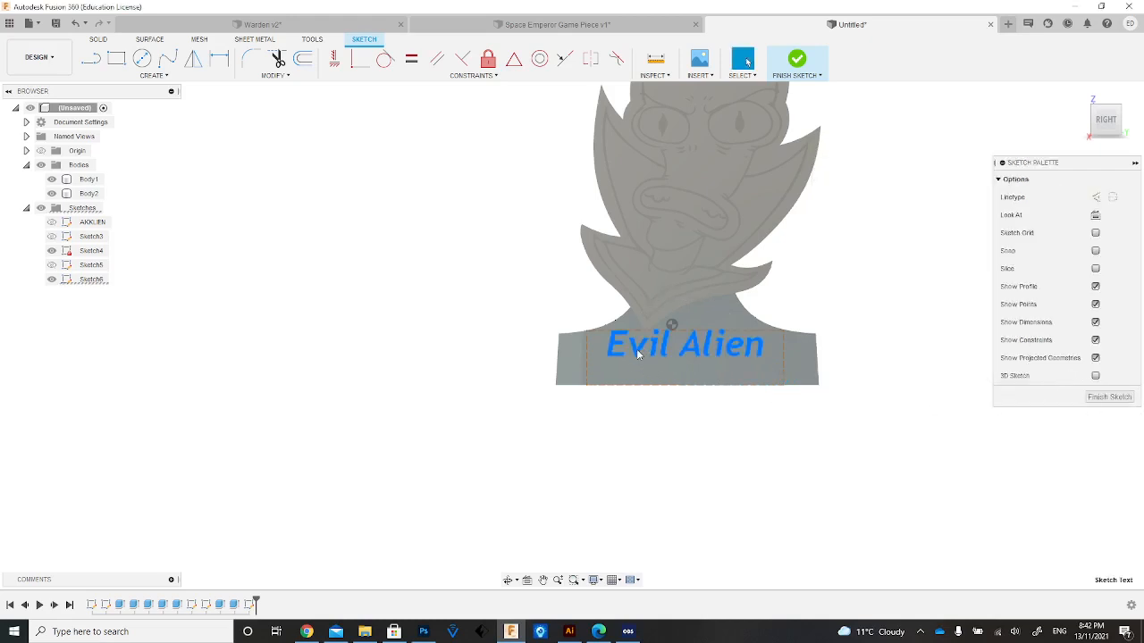
{"action": "right_click", "coordinate": [637, 348]}
{"action": "left_click", "coordinate": [666, 340]}
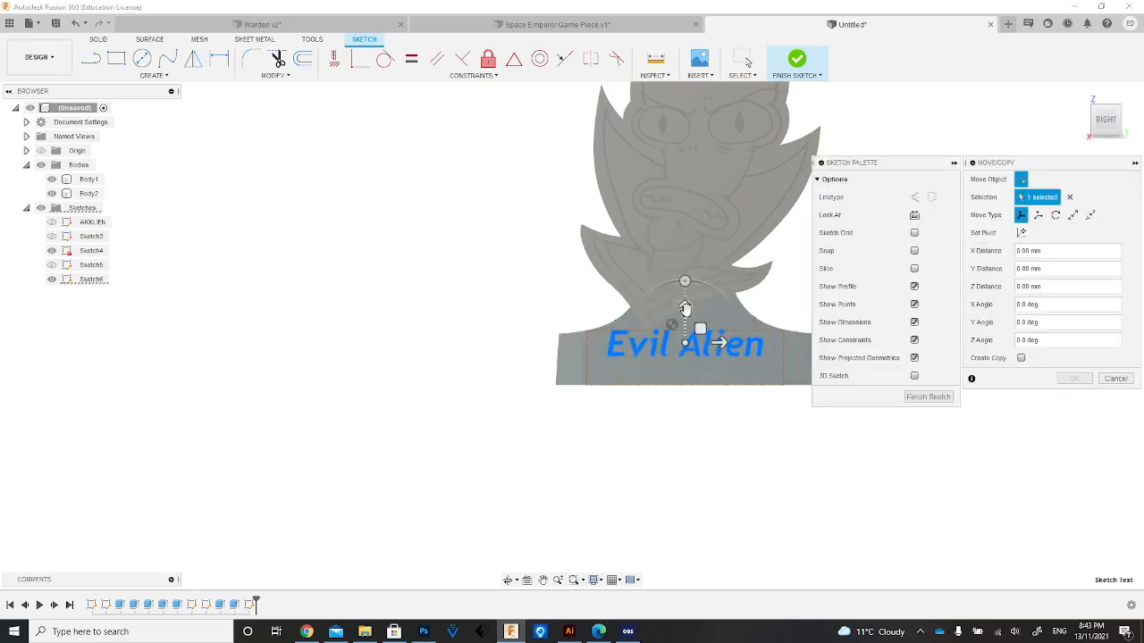
{"action": "left_click_drag", "start_coordinate": [685, 308], "coordinate": [686, 331]}
{"action": "left_click", "coordinate": [1076, 380]}
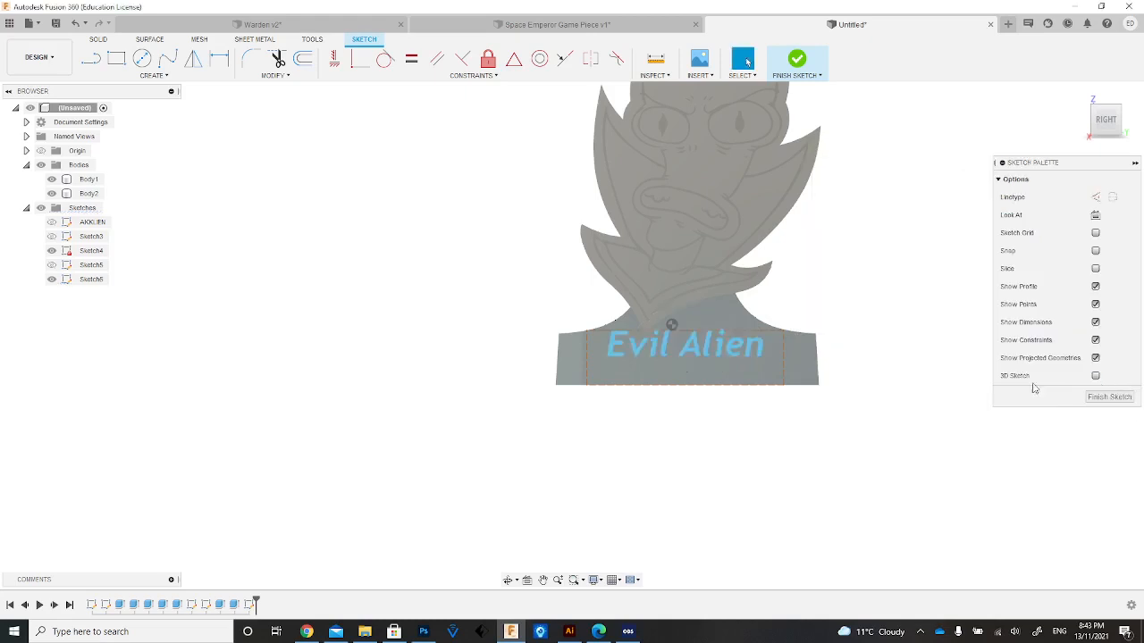
Extrude the "Evil Alien" text by -0.7 mm as a cut to engrave it into the base's front face.
{"action": "left_click", "coordinate": [1106, 134]}
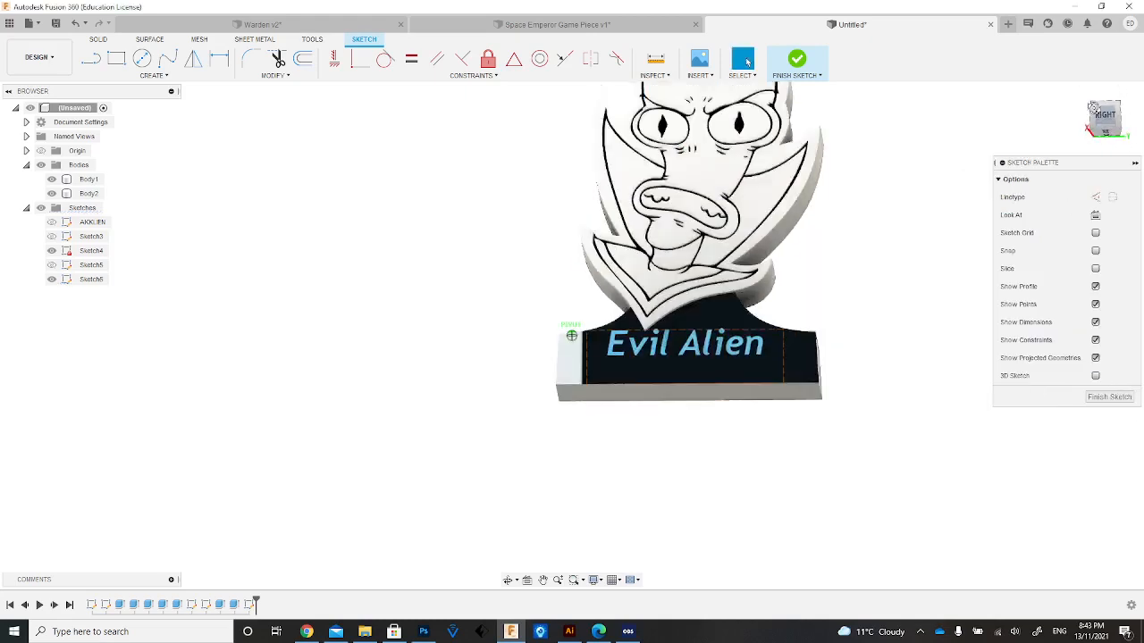
{"action": "left_click", "coordinate": [701, 338]}
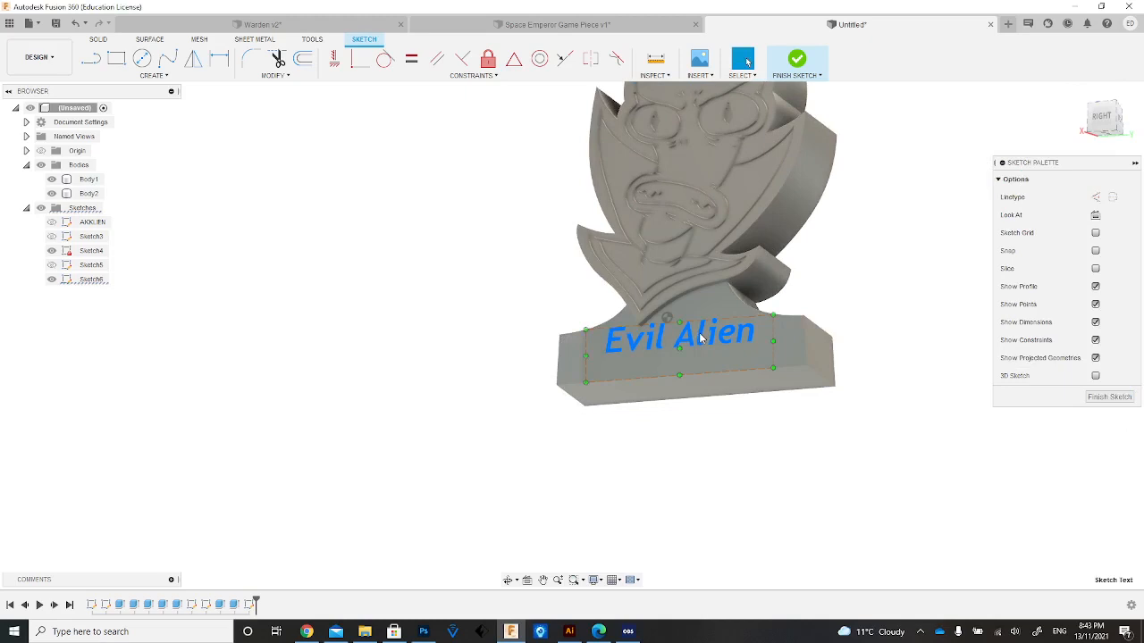
{"action": "key", "text": "e"}
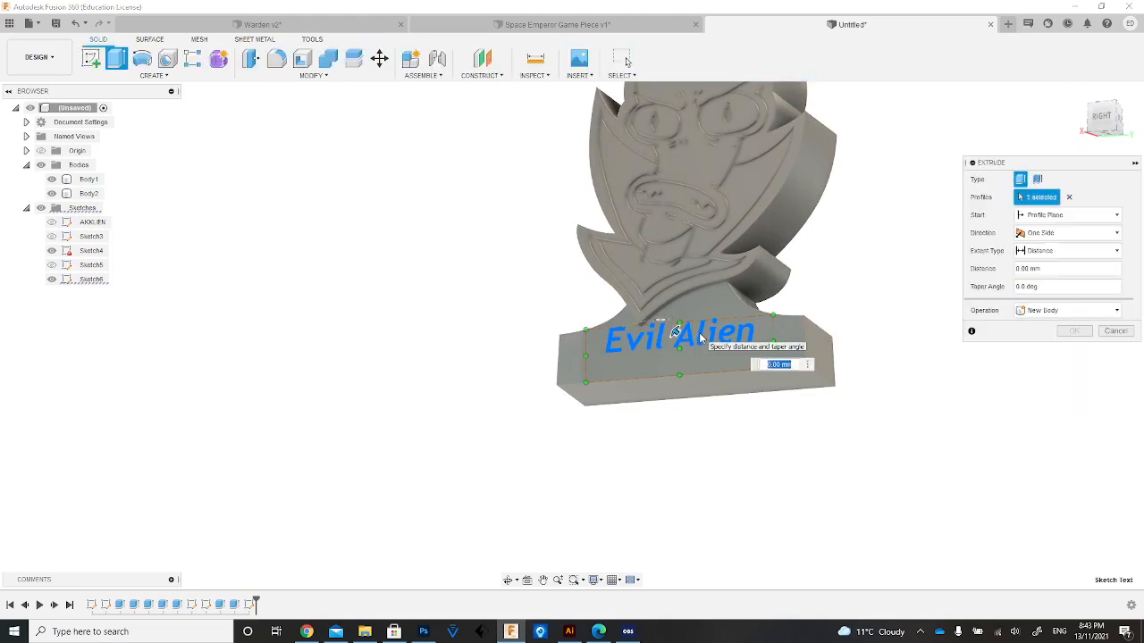
{"action": "key", "text": "BackSpace"}
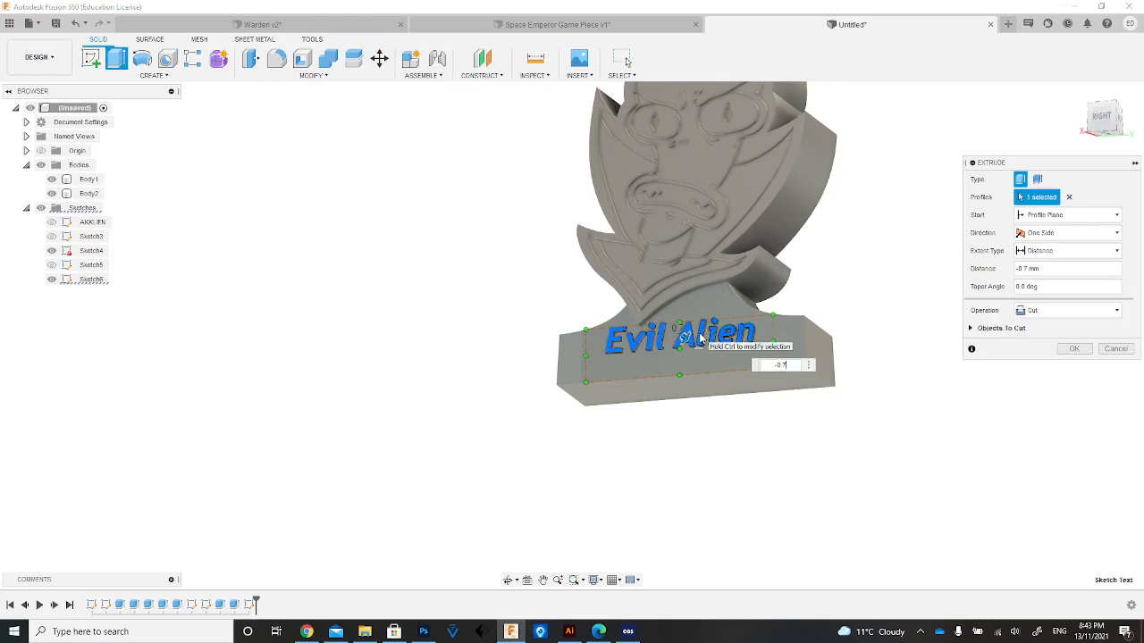
{"action": "key", "text": "Return"}
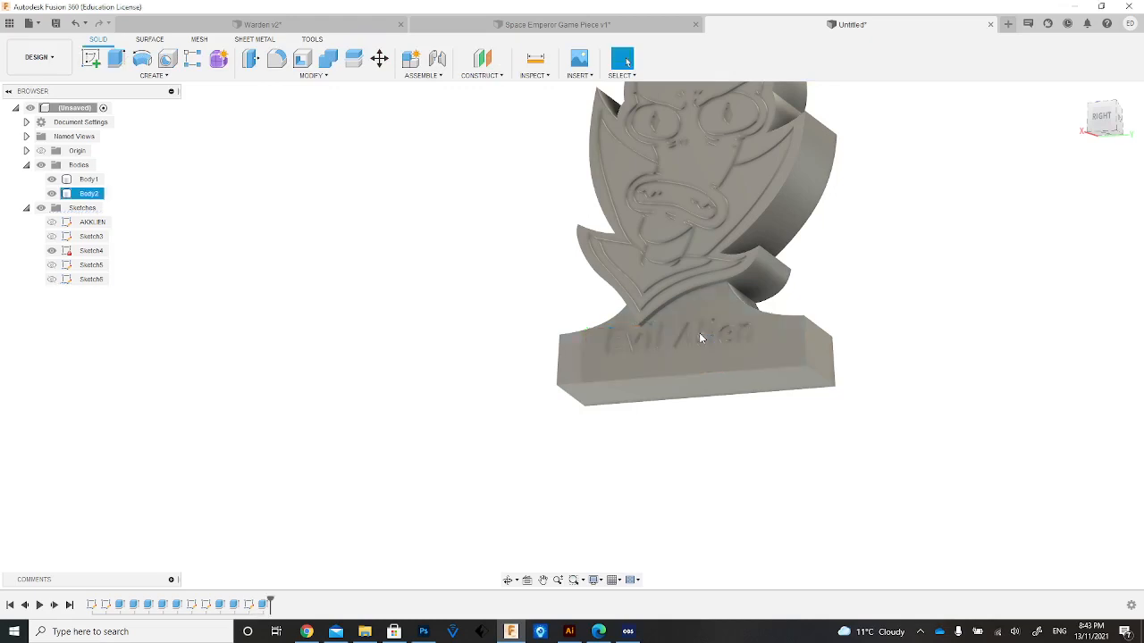
Apply a green appearance from the library to both the alien head body and the base body.
{"action": "scroll", "coordinate": [679, 311], "scroll_direction": "down", "scroll_amount": 3}
{"action": "scroll", "coordinate": [677, 311], "scroll_direction": "up", "scroll_amount": 6}
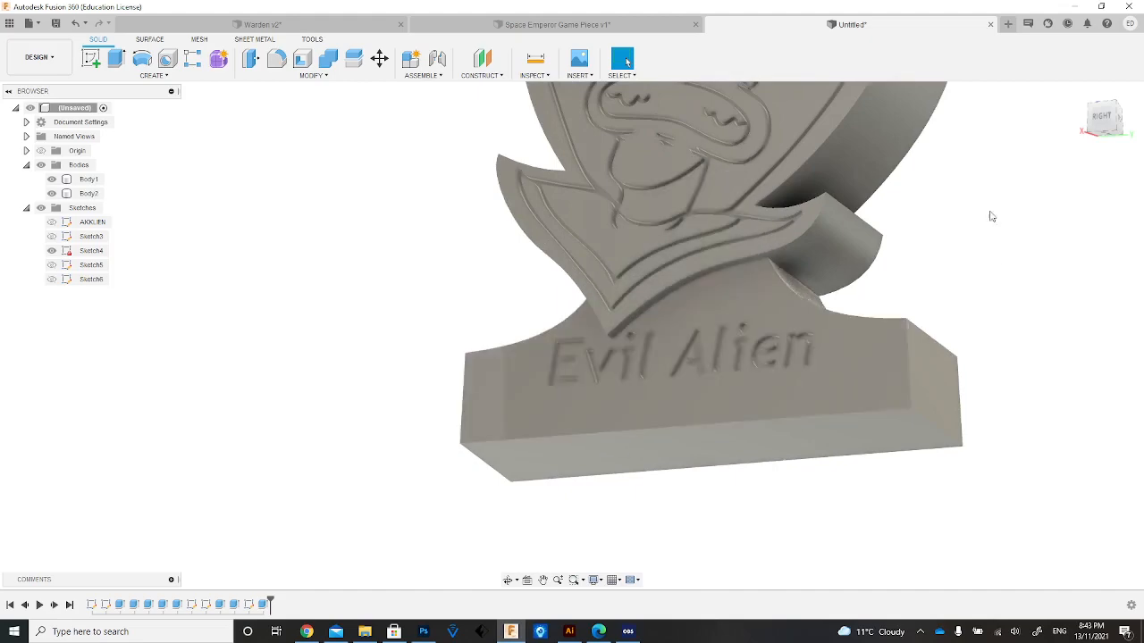
{"action": "middle_click_drag", "start_coordinate": [570, 335], "coordinate": [541, 330], "text": "shift"}
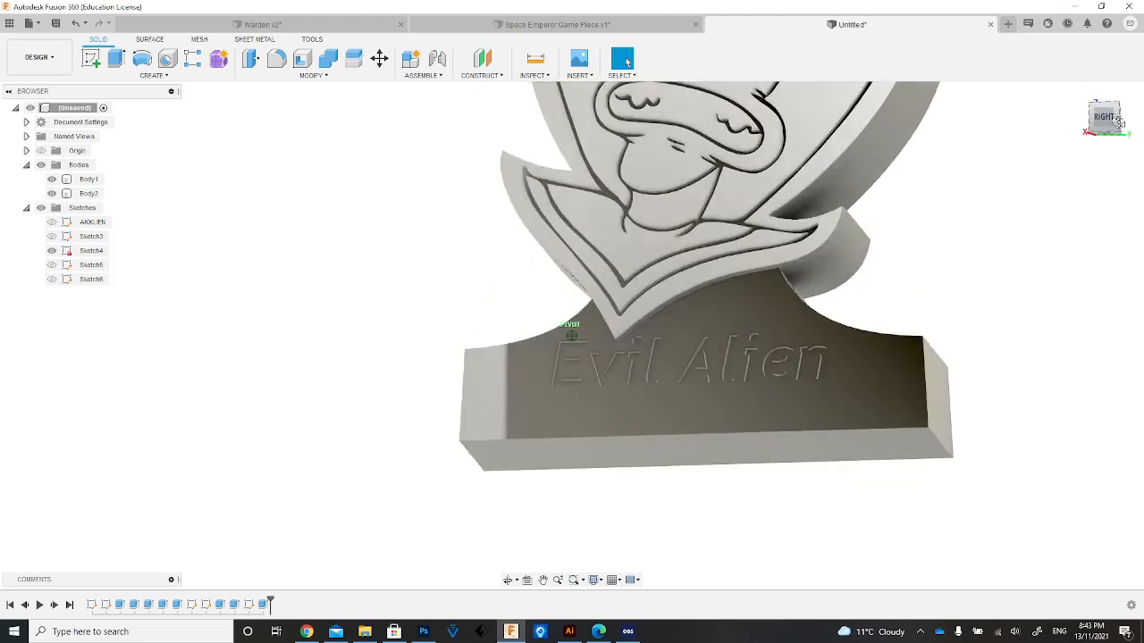
{"action": "left_click", "coordinate": [1080, 95]}
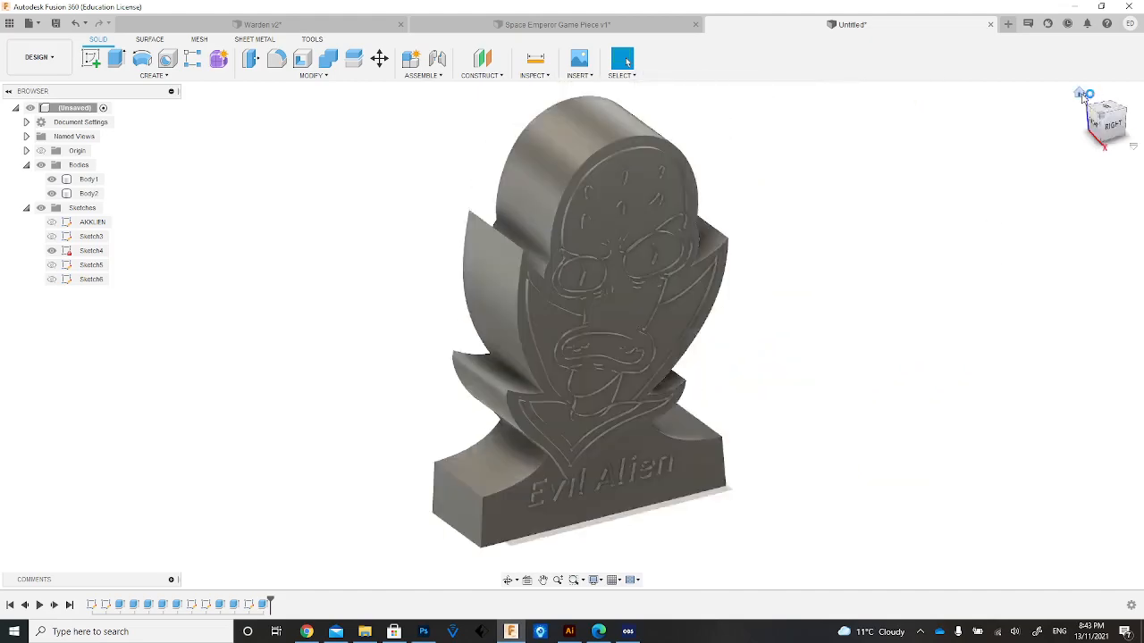
{"action": "left_click", "coordinate": [1117, 125]}
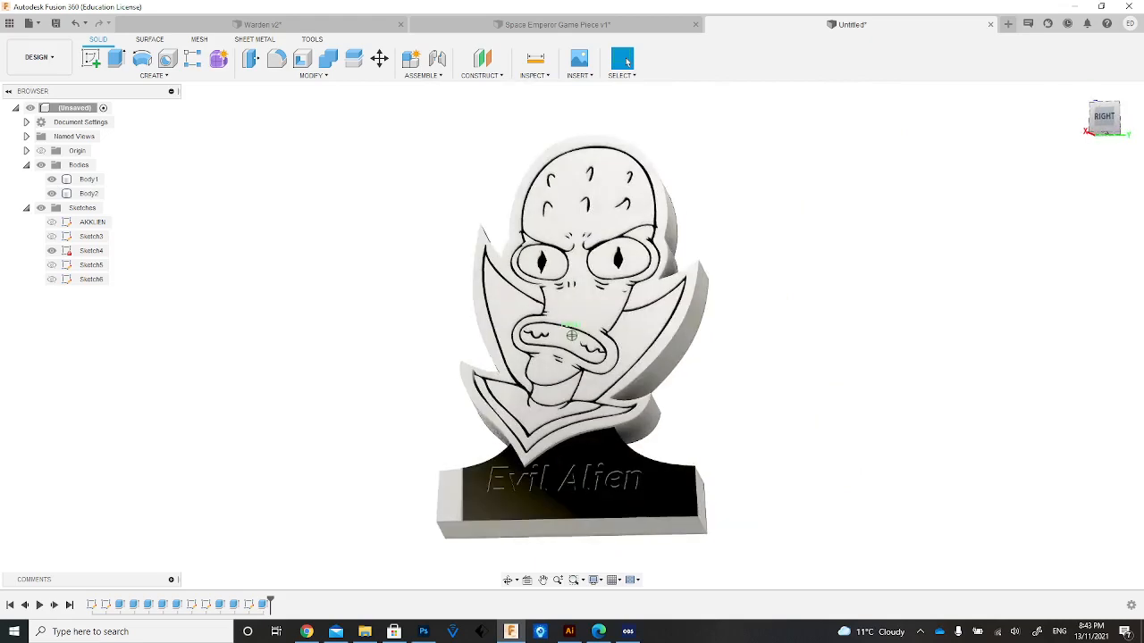
{"action": "key", "text": "a"}
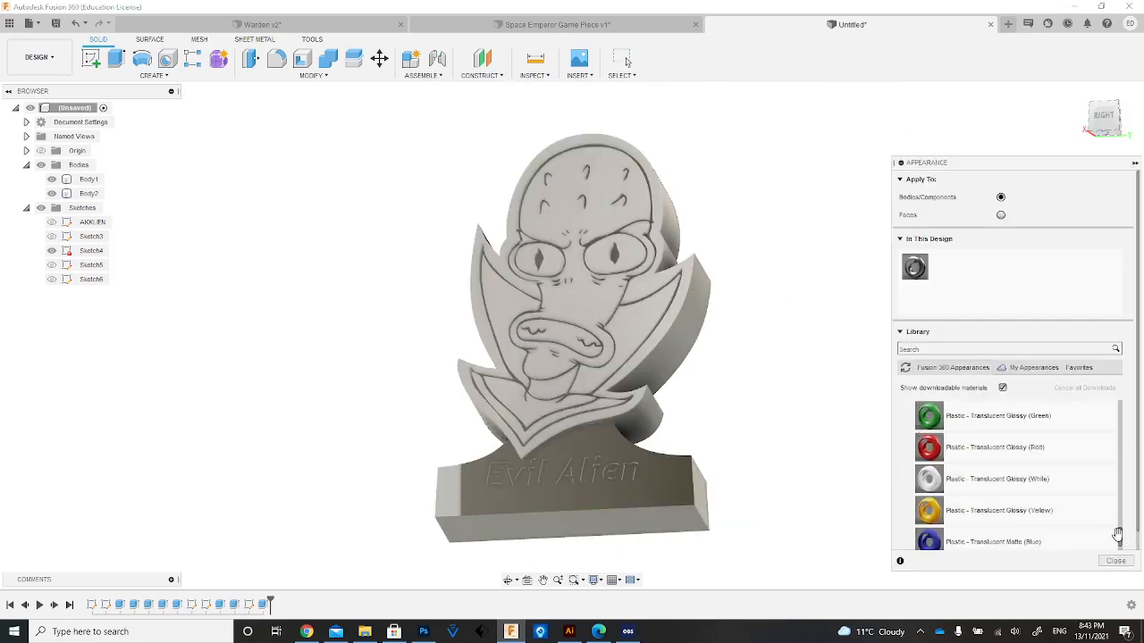
{"action": "mouse_move", "coordinate": [1120, 539]}
{"action": "left_mouse_down"}
{"action": "mouse_move", "coordinate": [1118, 494]}
{"action": "mouse_move", "coordinate": [1106, 563]}
{"action": "mouse_move", "coordinate": [1105, 462]}
{"action": "mouse_move", "coordinate": [1119, 532]}
{"action": "left_mouse_up"}
{"action": "left_click_drag", "start_coordinate": [928, 479], "coordinate": [667, 340]}
{"action": "left_click_drag", "start_coordinate": [931, 488], "coordinate": [677, 485]}
{"action": "left_click", "coordinate": [1115, 561]}
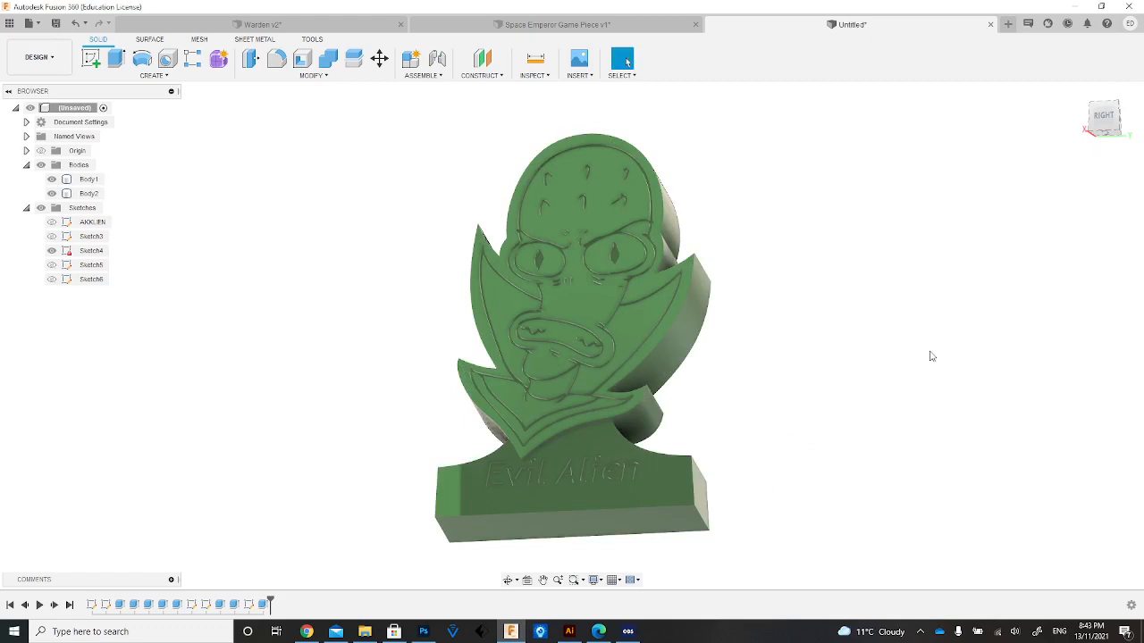
Switch to the Render workspace and view the green game piece from a raised angle.
{"action": "left_click", "coordinate": [39, 71]}
{"action": "left_click", "coordinate": [40, 127]}
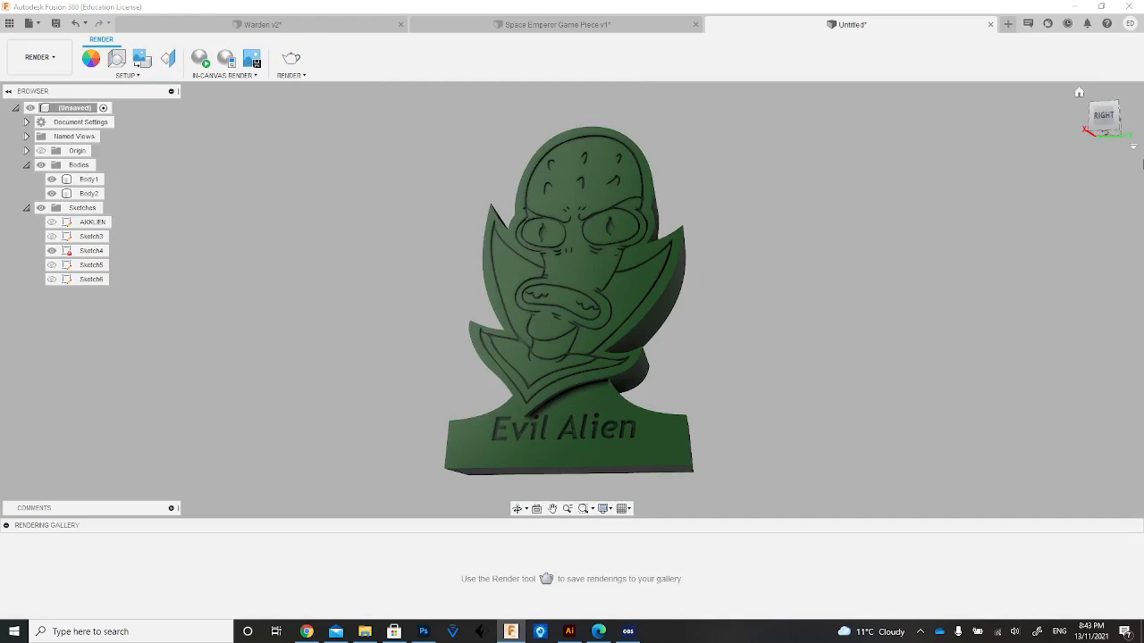
{"action": "mouse_move", "coordinate": [1104, 117]}
{"action": "left_mouse_down"}
{"action": "mouse_move", "coordinate": [1079, 100]}
{"action": "mouse_move", "coordinate": [1046, 109]}
{"action": "mouse_move", "coordinate": [1030, 145]}
{"action": "mouse_move", "coordinate": [1077, 90]}
{"action": "mouse_move", "coordinate": [1105, 91]}
{"action": "mouse_move", "coordinate": [1091, 127]}
{"action": "left_mouse_up"}
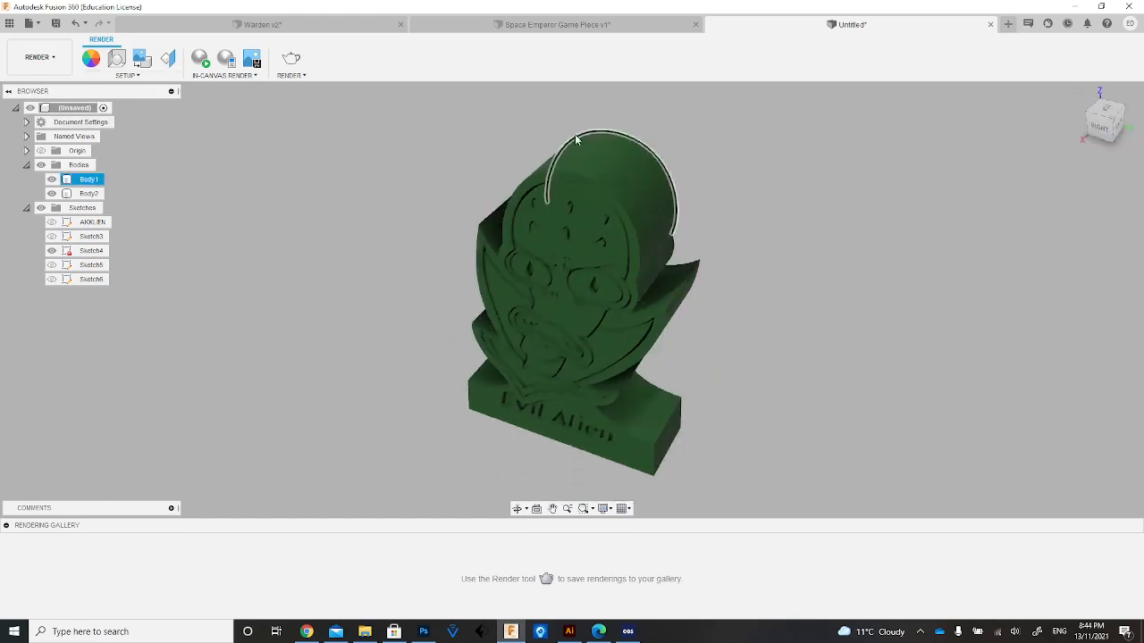
Save the design as "aLien thingy" in the Demo Project.
{"action": "left_click", "coordinate": [32, 23]}
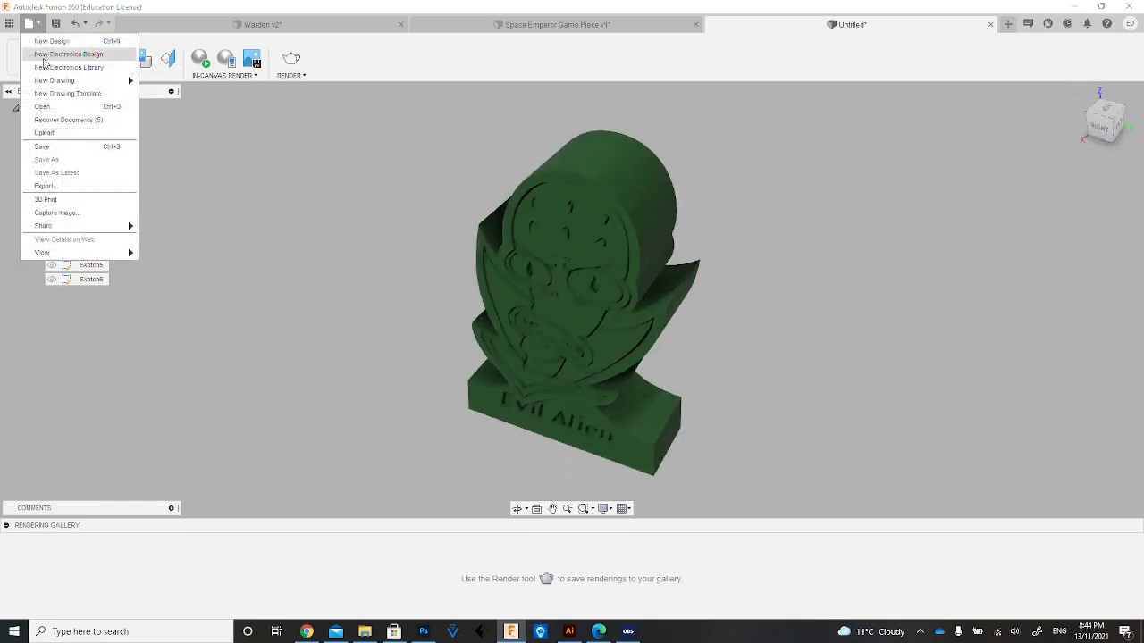
{"action": "left_click", "coordinate": [41, 148]}
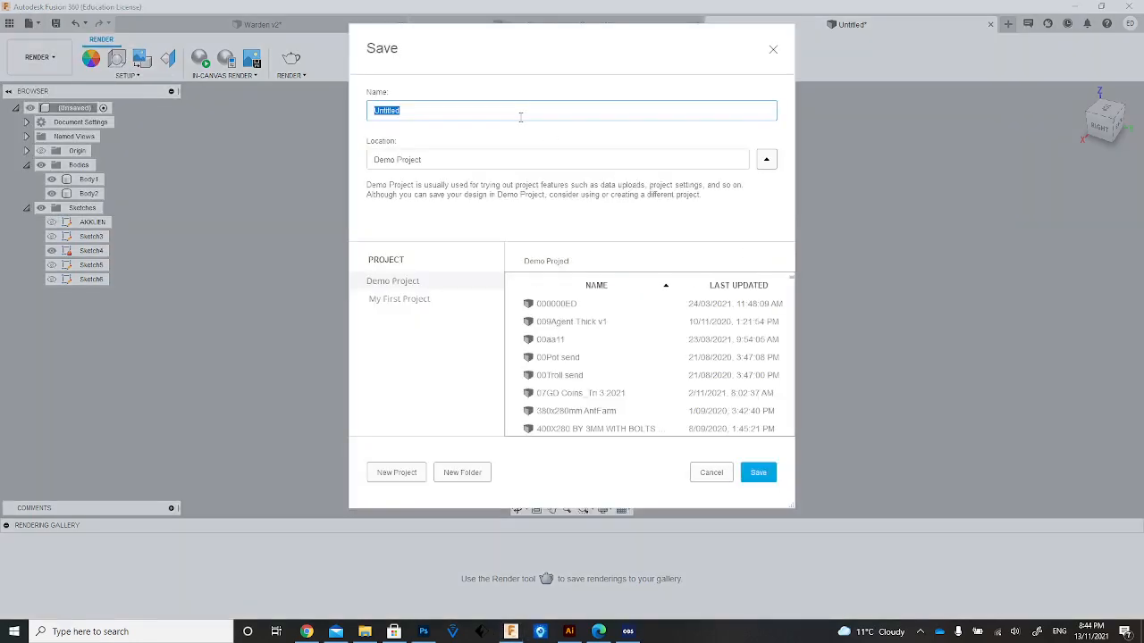
{"action": "type", "text": "aLien thingy"}
{"action": "key", "text": "Return"}
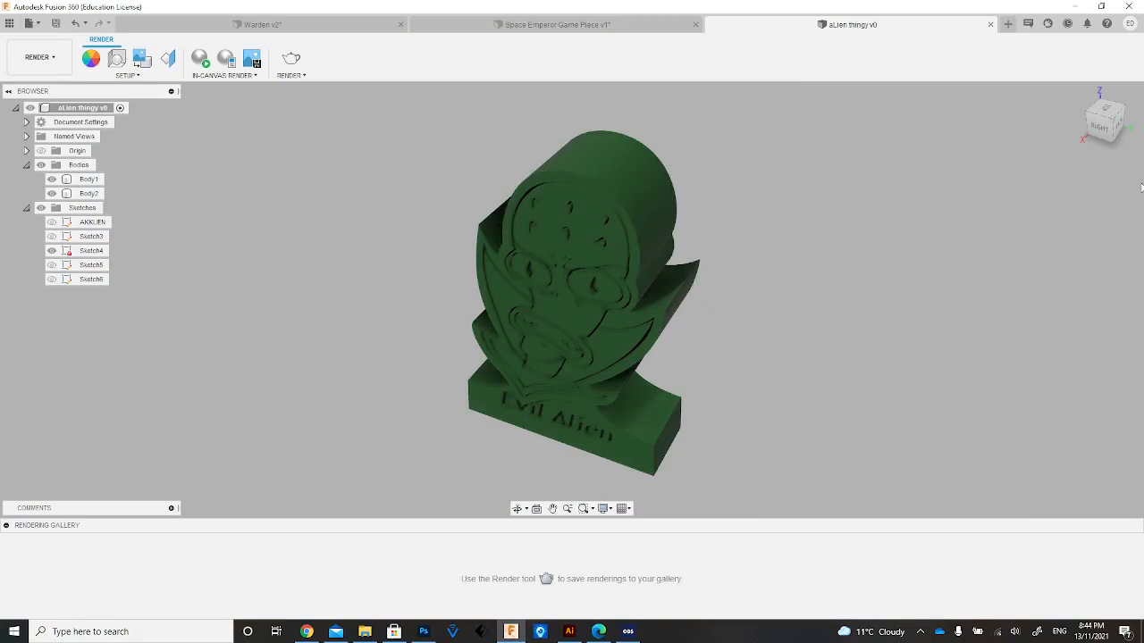
Export the design as an STL file named "aLien thingy v1" to the Downloads folder and dismiss the job status.
{"action": "left_click_drag", "start_coordinate": [1100, 128], "coordinate": [1119, 83]}
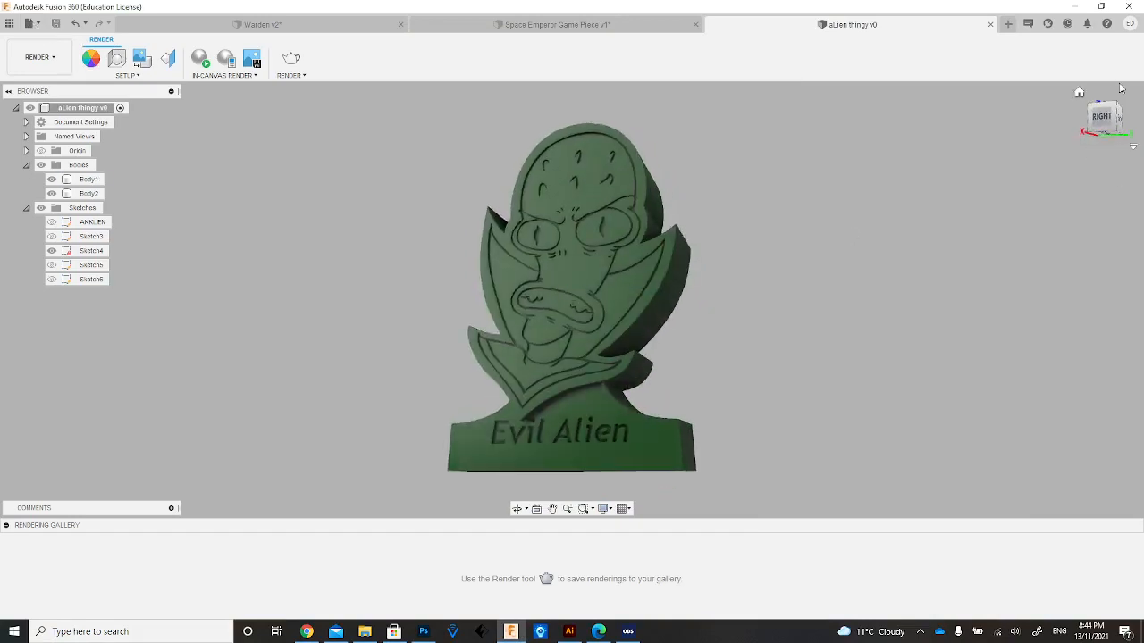
{"action": "left_click", "coordinate": [29, 23]}
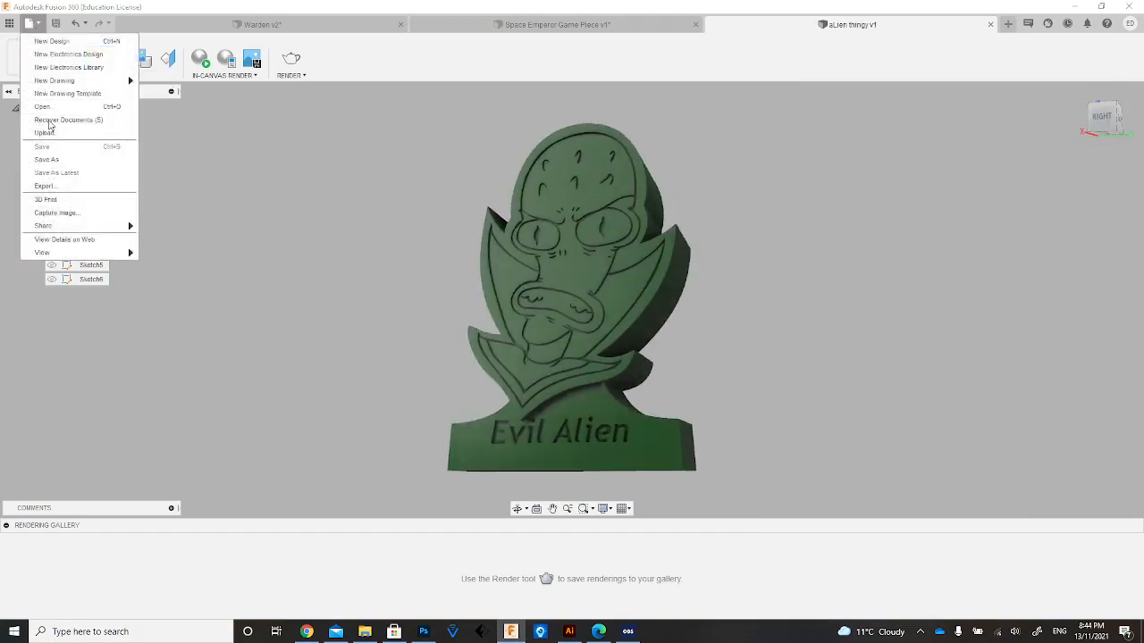
{"action": "left_click", "coordinate": [59, 186]}
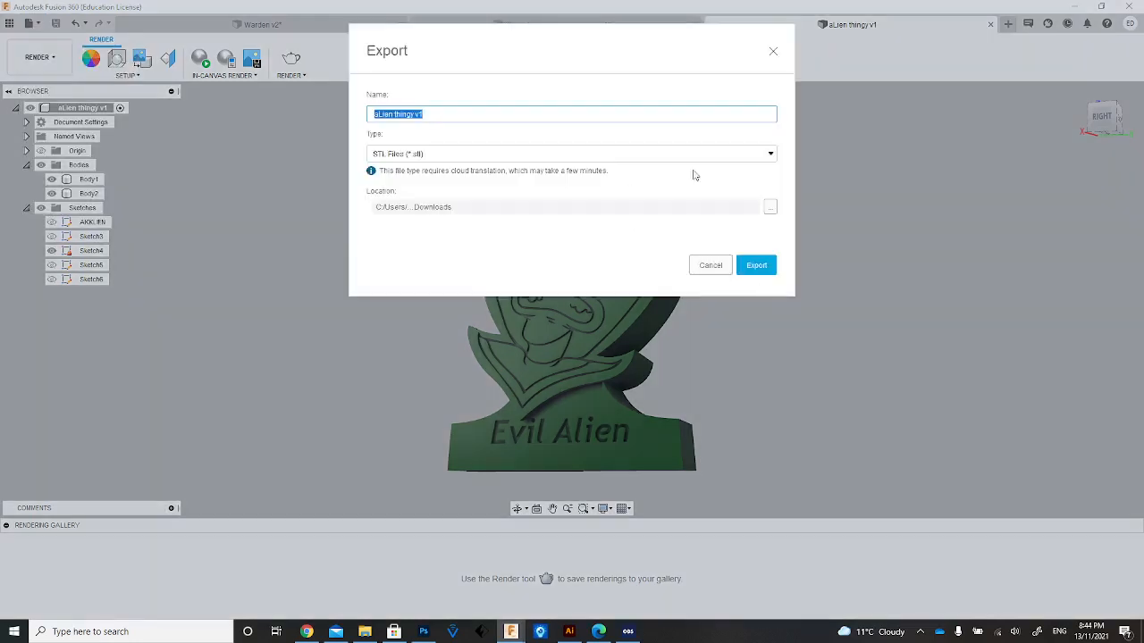
{"action": "left_click", "coordinate": [774, 154]}
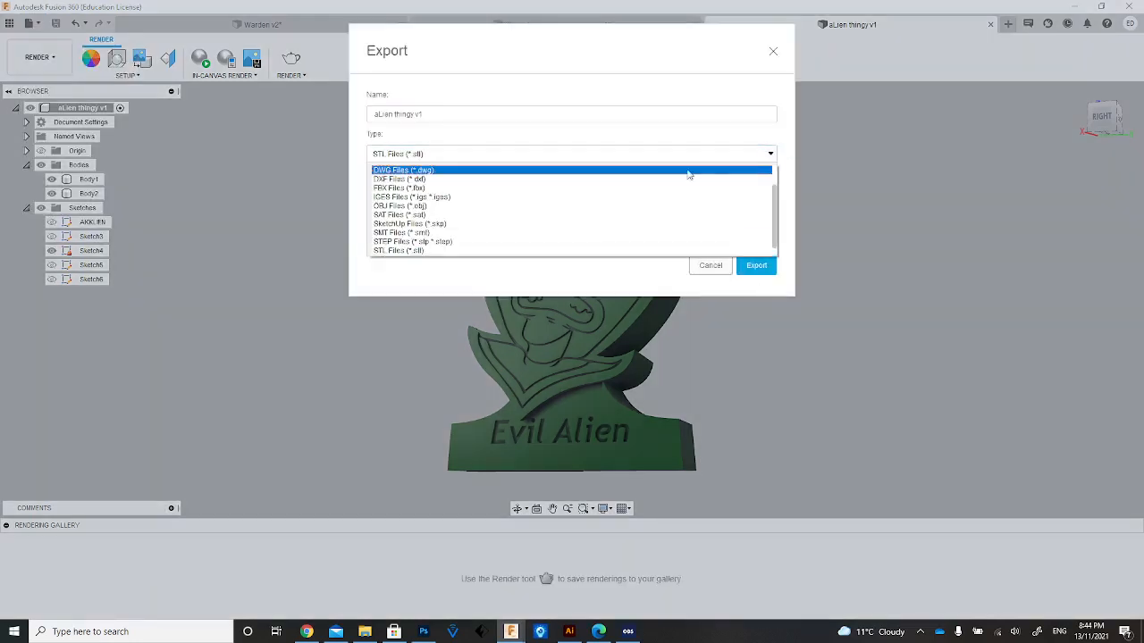
{"action": "scroll", "coordinate": [396, 253], "scroll_direction": "down", "scroll_amount": 1}
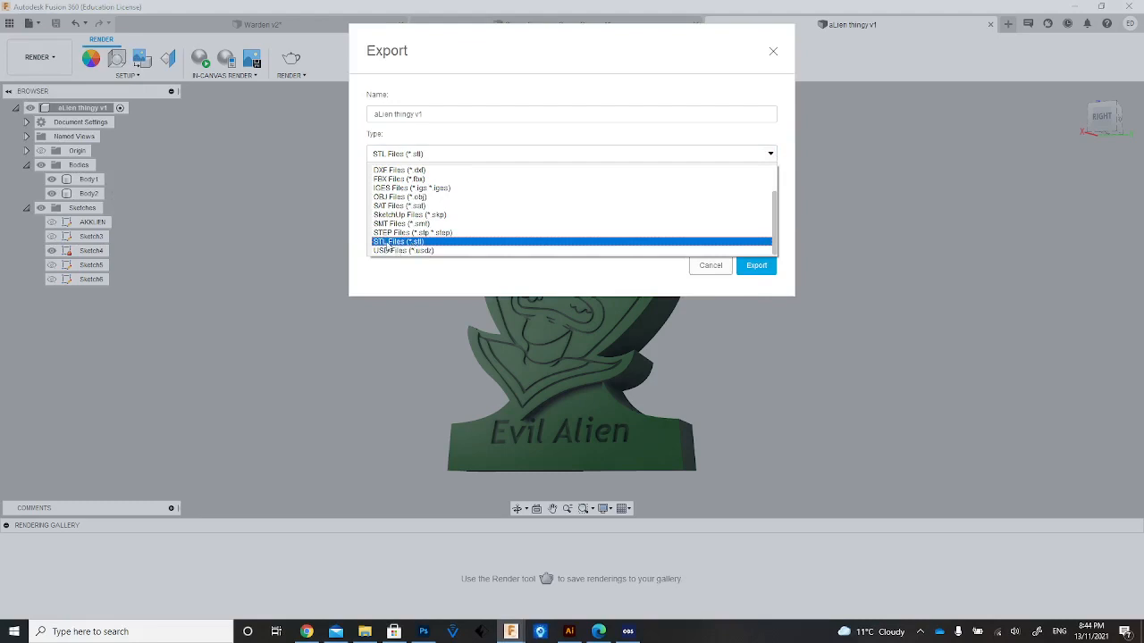
{"action": "left_click", "coordinate": [417, 244]}
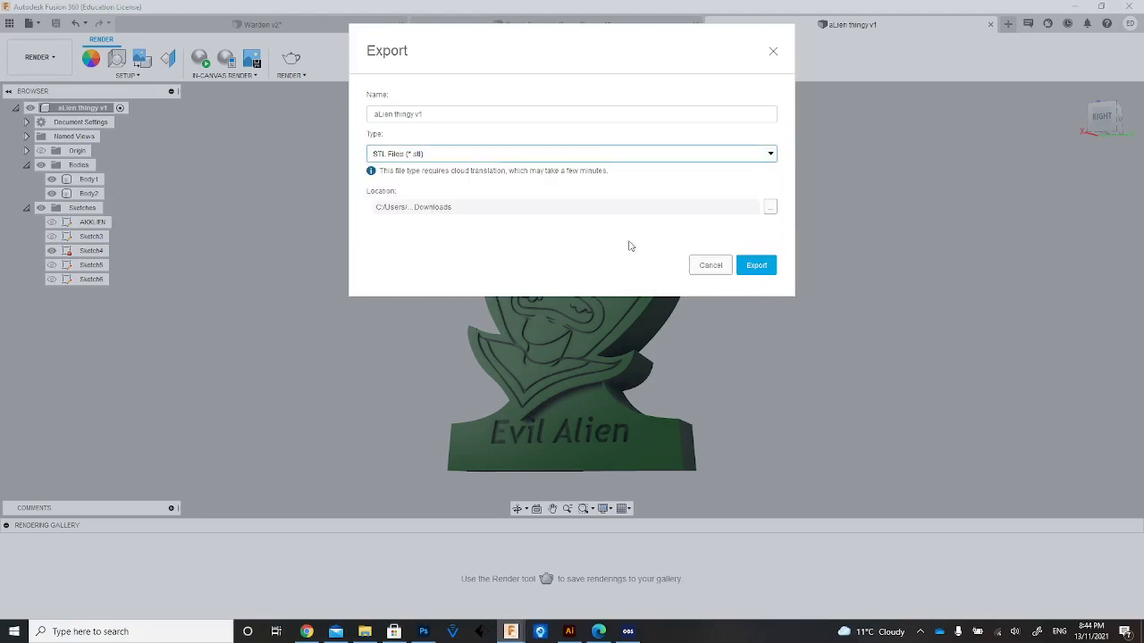
{"action": "left_click", "coordinate": [769, 267]}
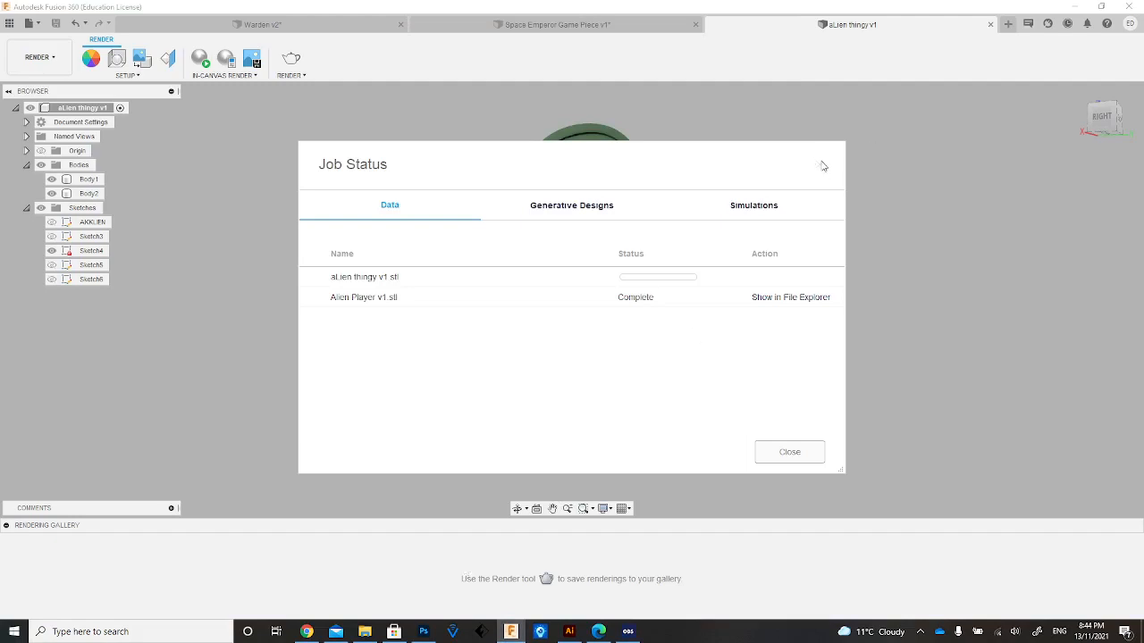
{"action": "left_click", "coordinate": [822, 166]}
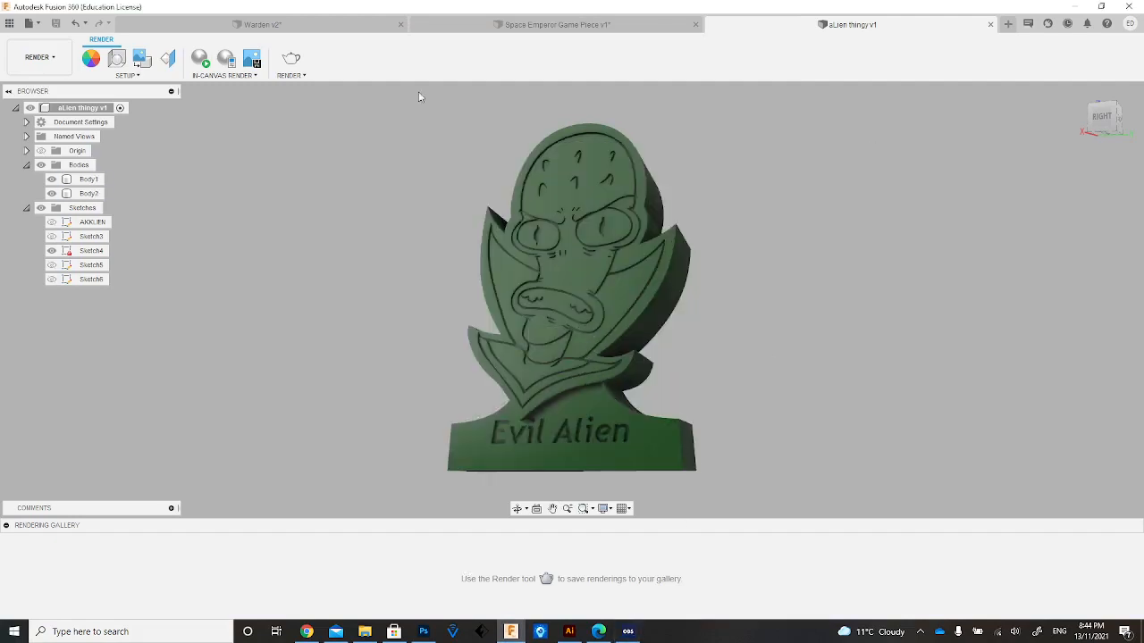
Look at the open Warden and Space Emperor Game Piece designs for comparison and return to the alien design.
{"action": "left_click", "coordinate": [517, 30]}
{"action": "left_click", "coordinate": [336, 25]}
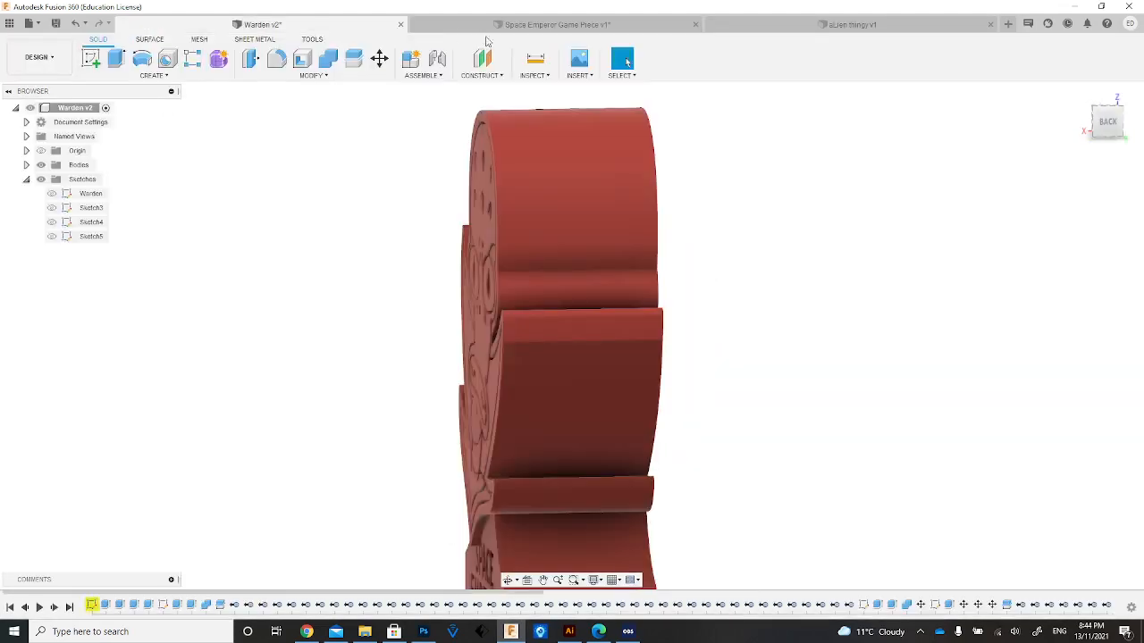
{"action": "left_click_drag", "start_coordinate": [1104, 122], "coordinate": [1128, 140]}
{"action": "left_click", "coordinate": [583, 26]}
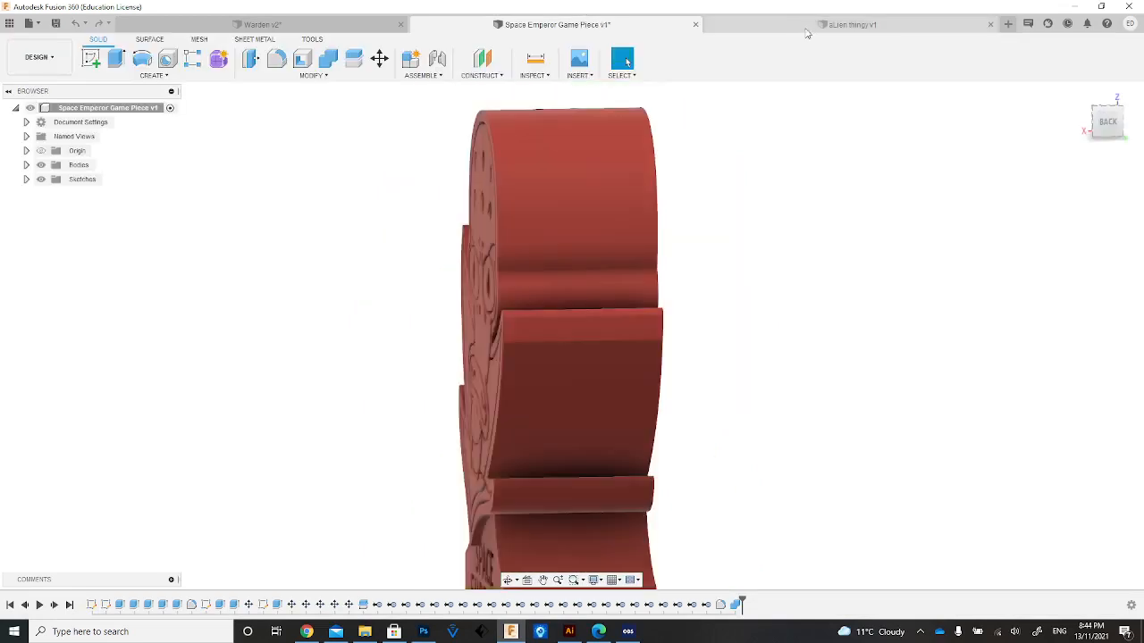
{"action": "left_click", "coordinate": [796, 20]}
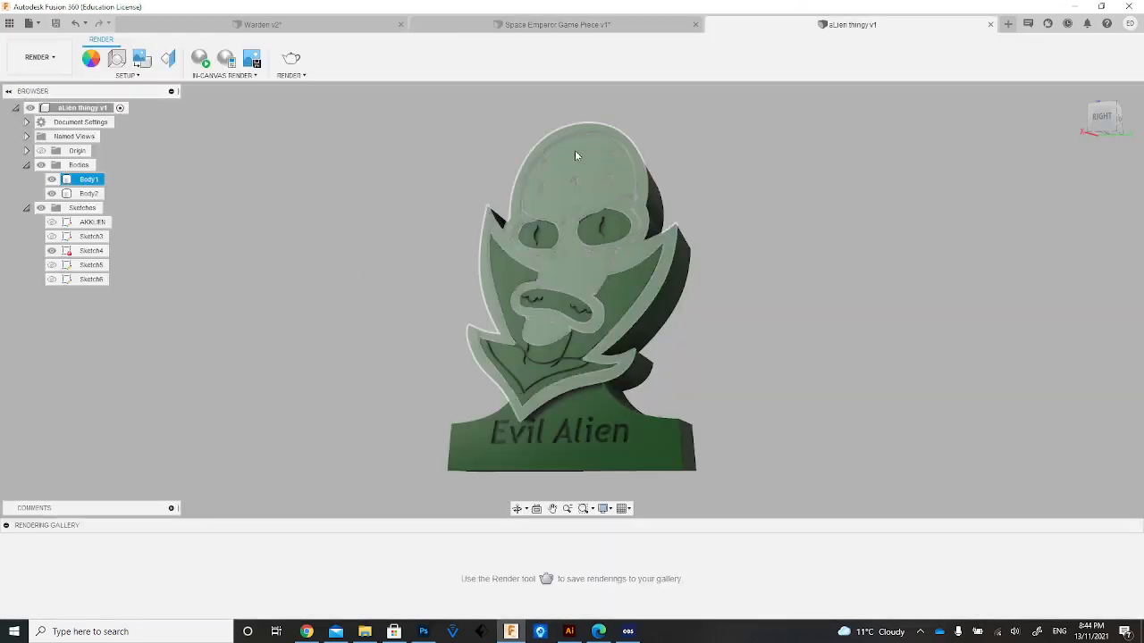
{"action": "left_click", "coordinate": [633, 621]}
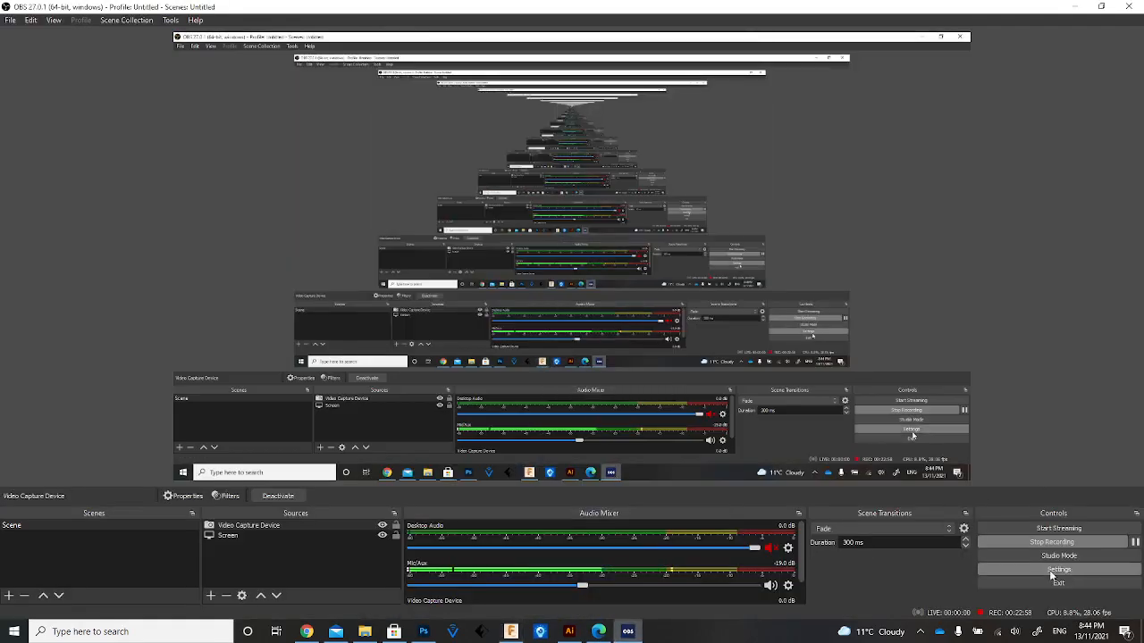